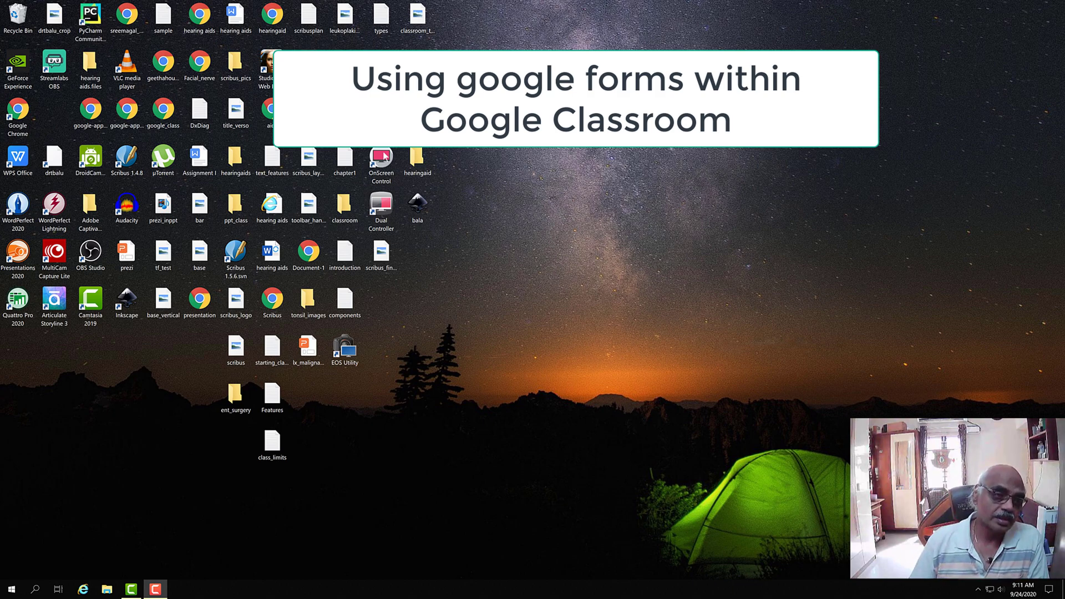
- Launch Chrome and close the MCQ form, how-to and Forms Guide tabs, leaving a New Tab
left_click(16, 121)
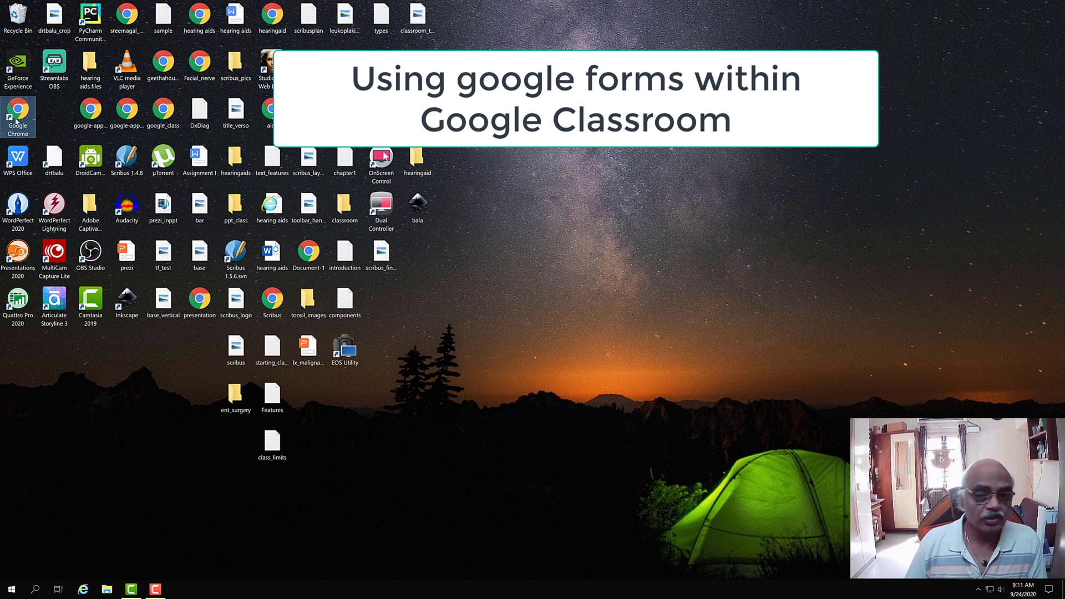
double_click(16, 121)
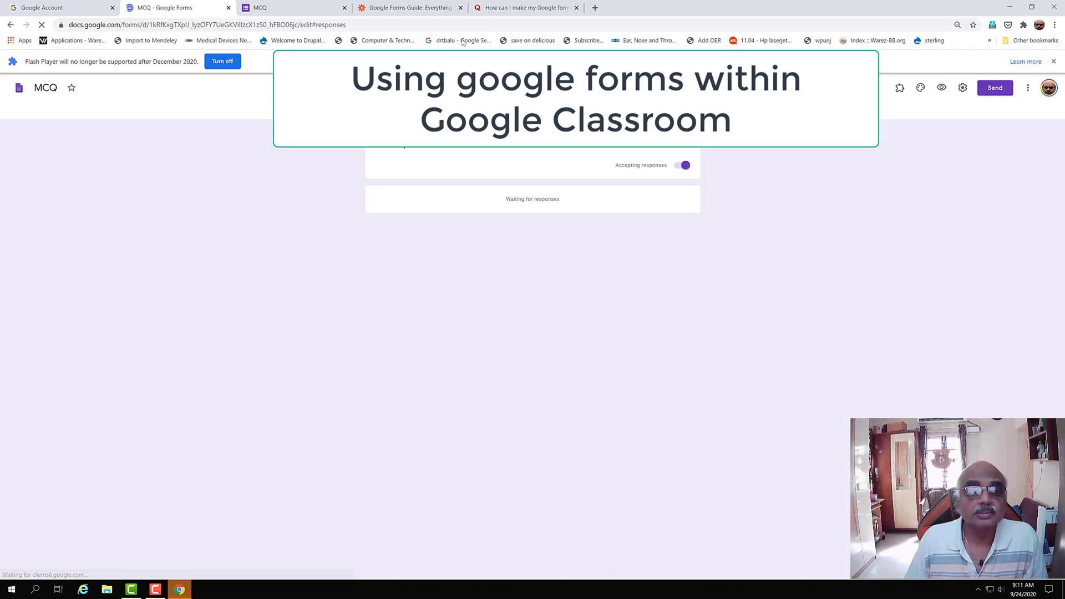
left_click(228, 8)
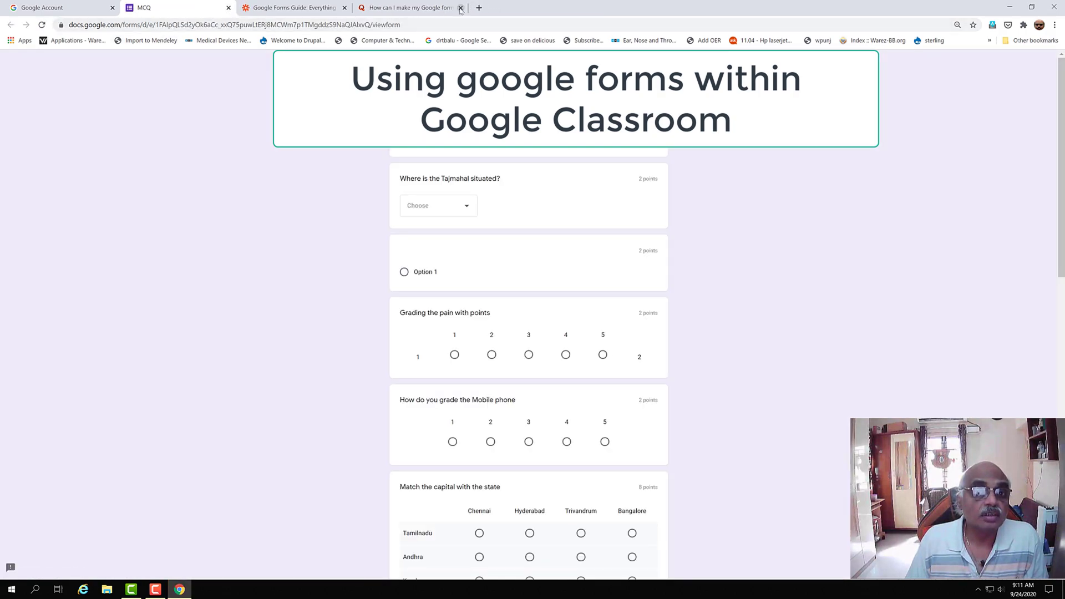
left_click(460, 8)
left_click(362, 7)
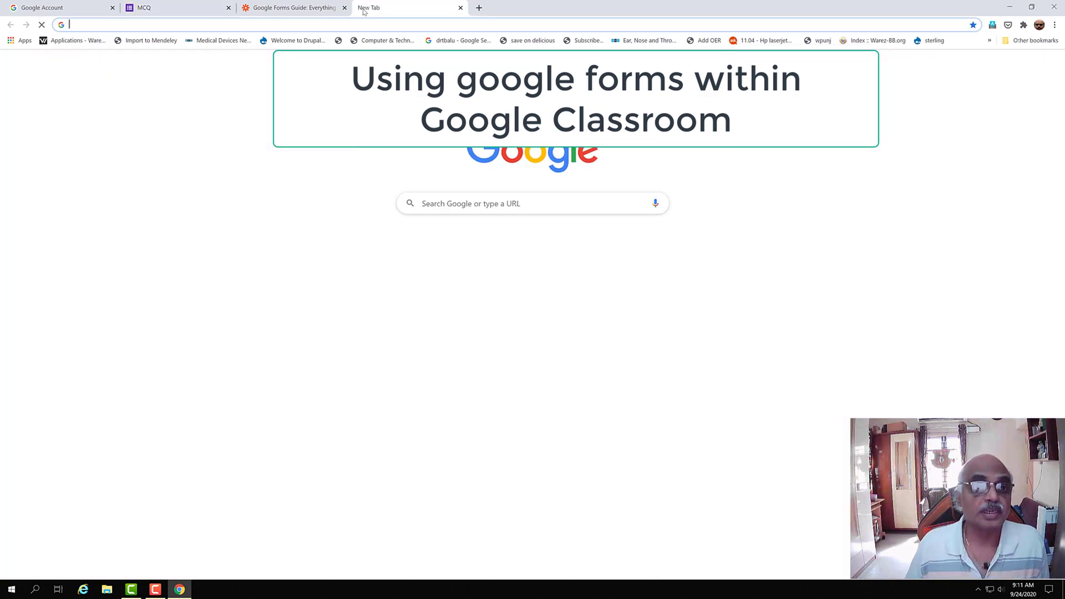
left_click(343, 9)
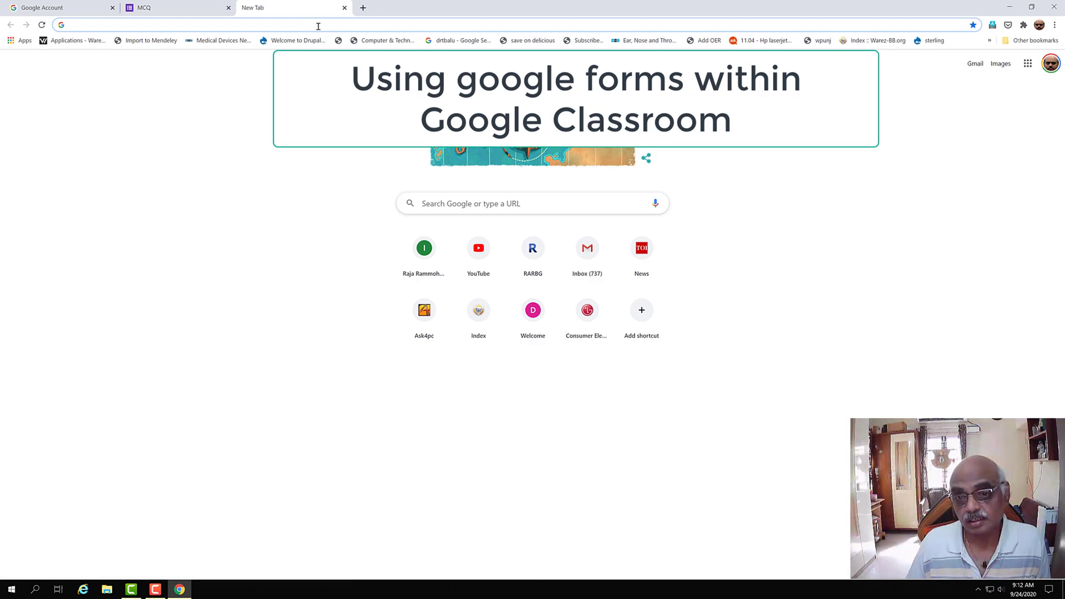
left_click(160, 10)
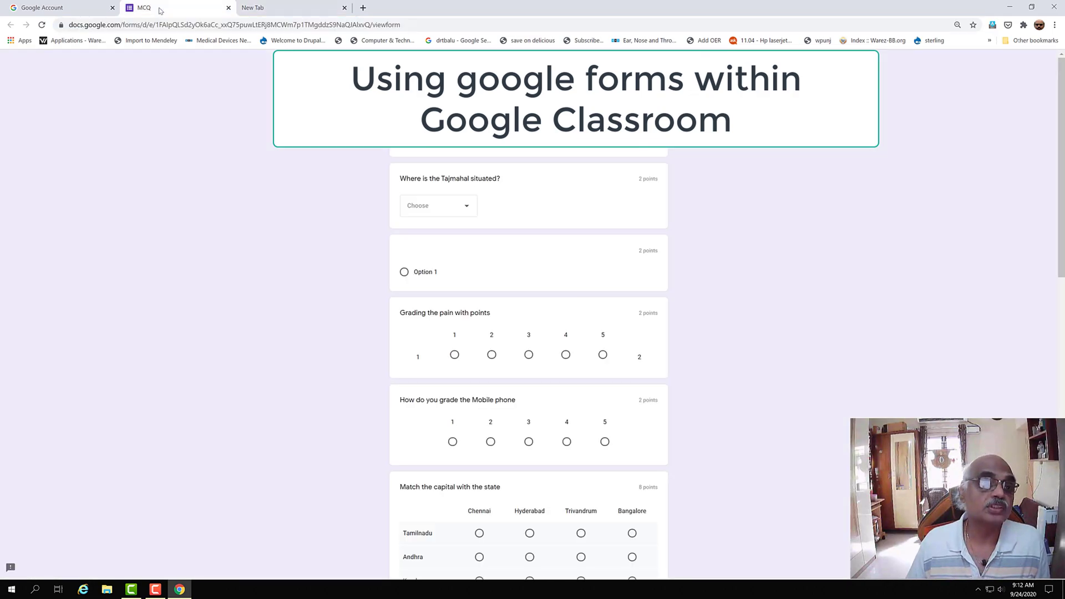
left_click(228, 8)
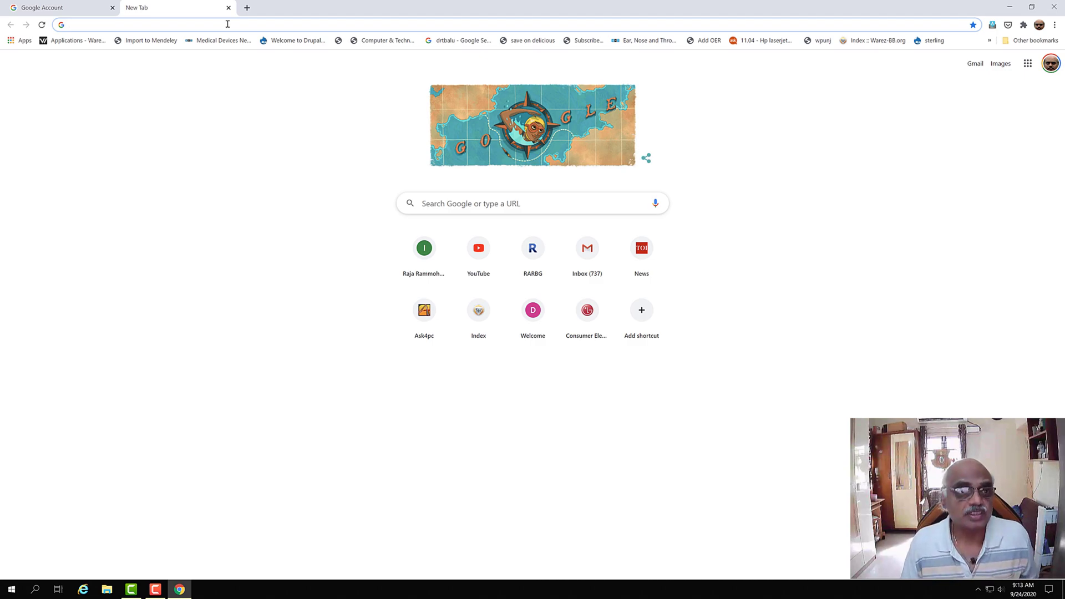
- Search Google for 'forms google' and open the Google Forms sign-in result
left_click(172, 26)
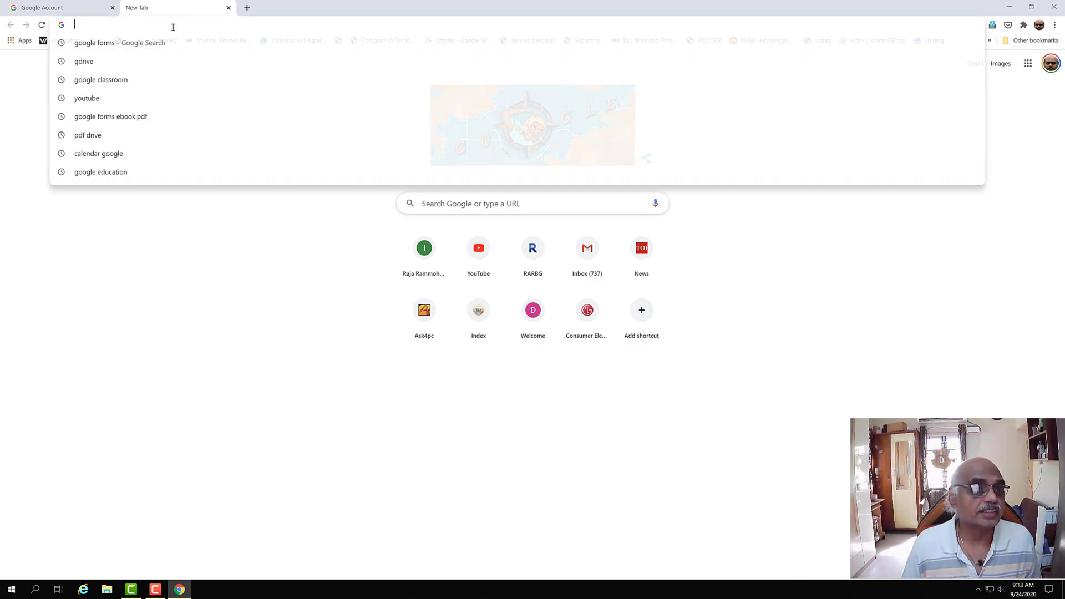
type("for")
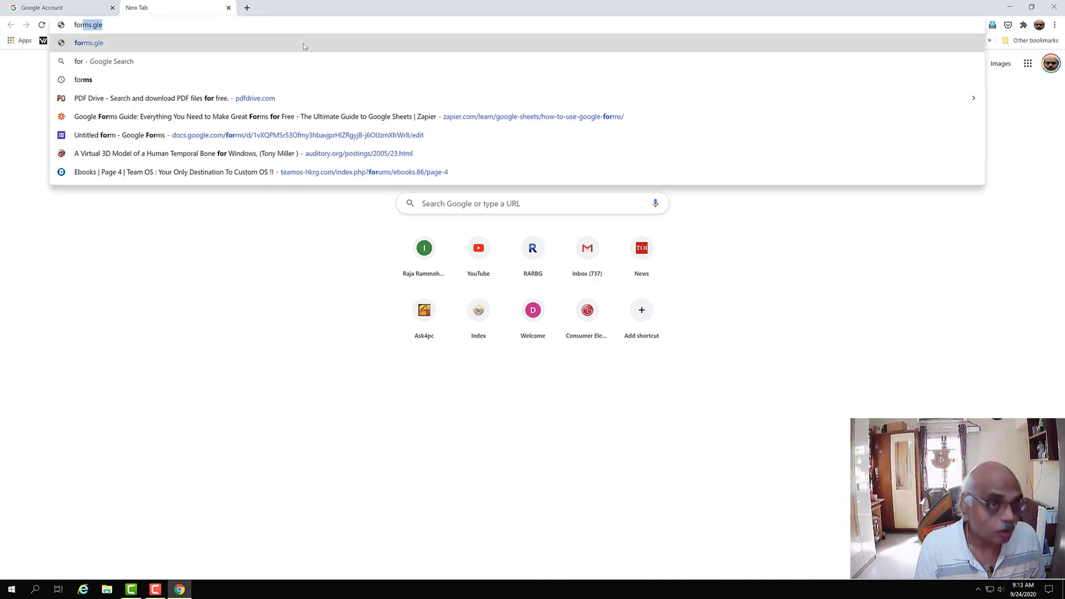
type("ms google")
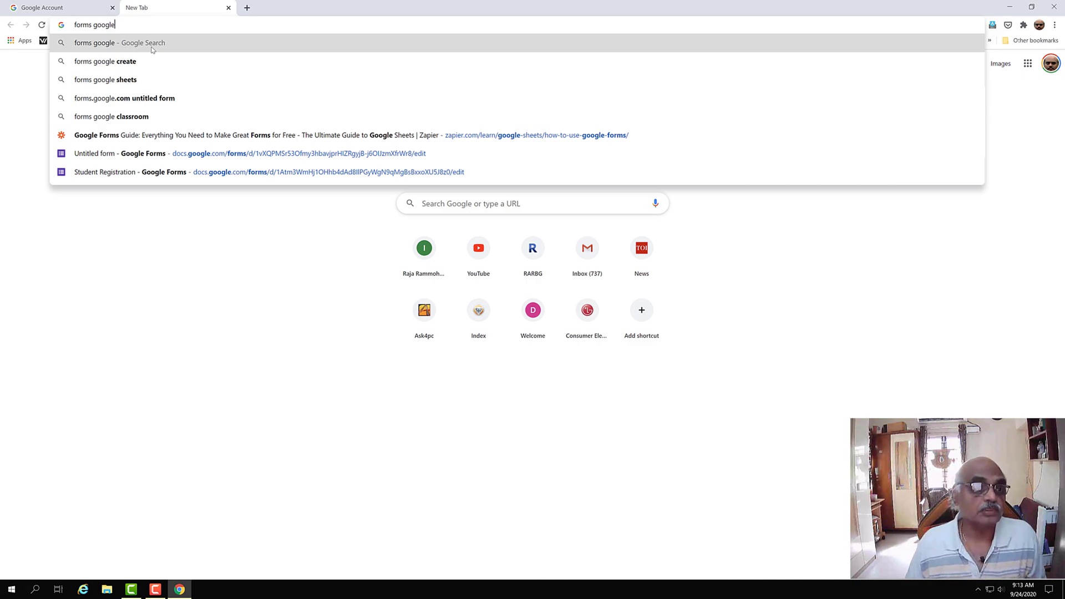
left_click(111, 100)
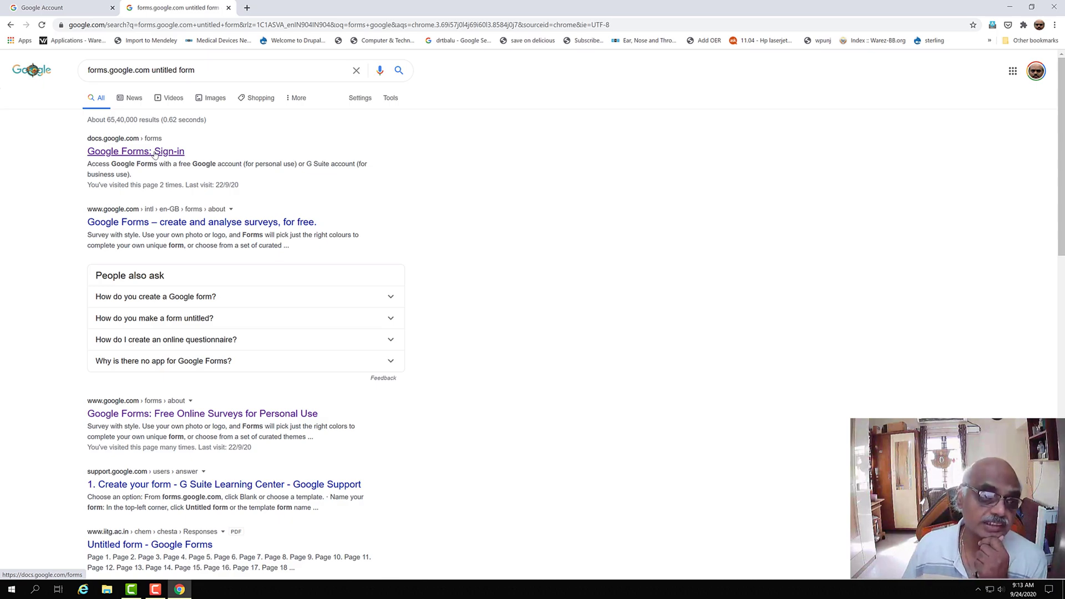
left_click(155, 154)
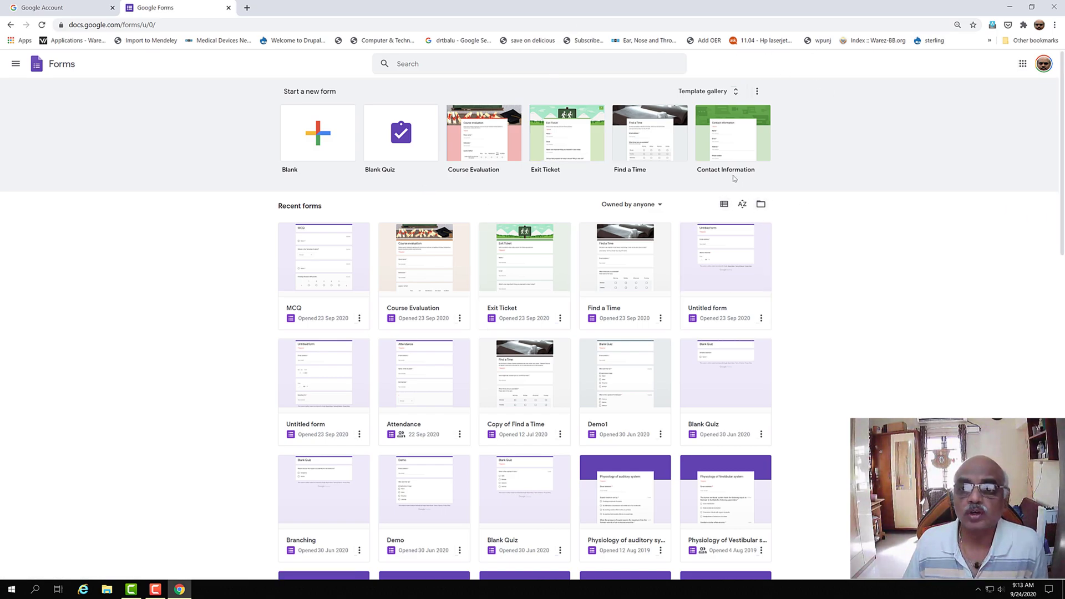
- Open the Forms template gallery and browse down to the Education templates and back
left_click(739, 97)
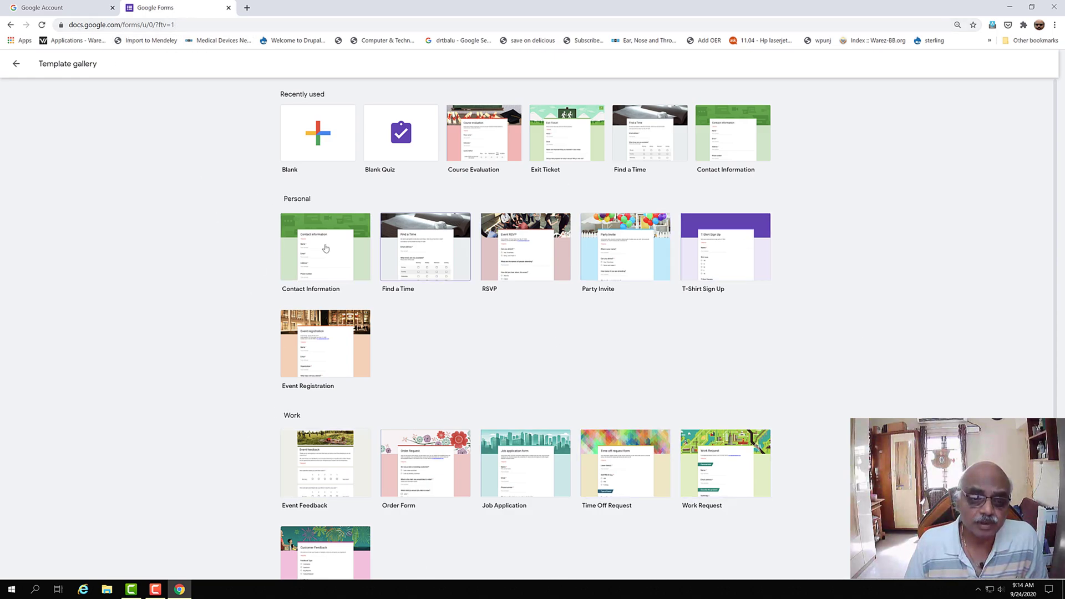
left_click_drag(1057, 298, 1057, 423)
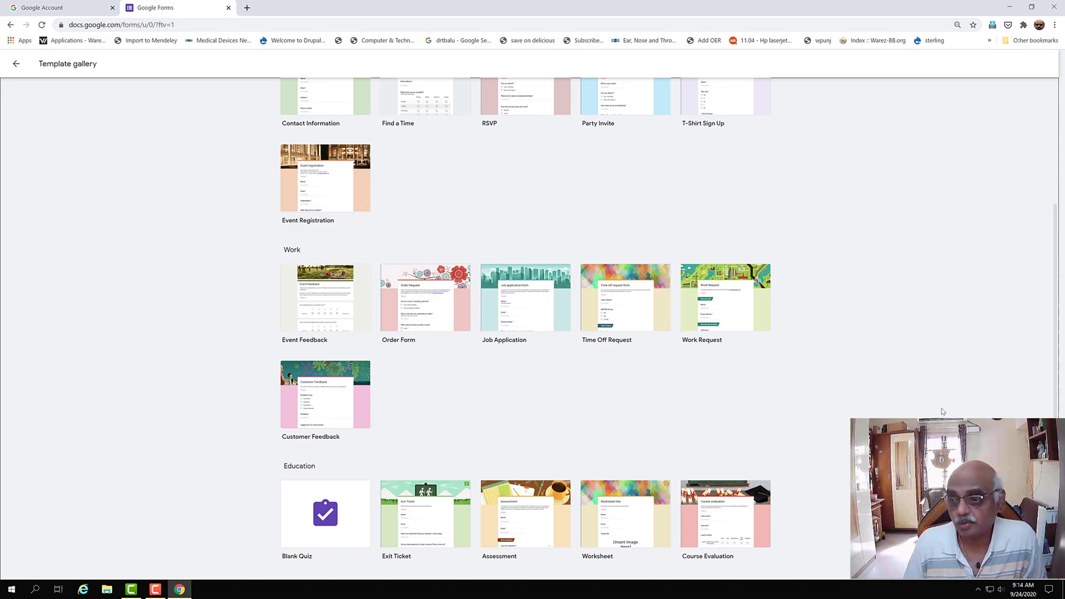
scroll(1056, 333, "up", 3)
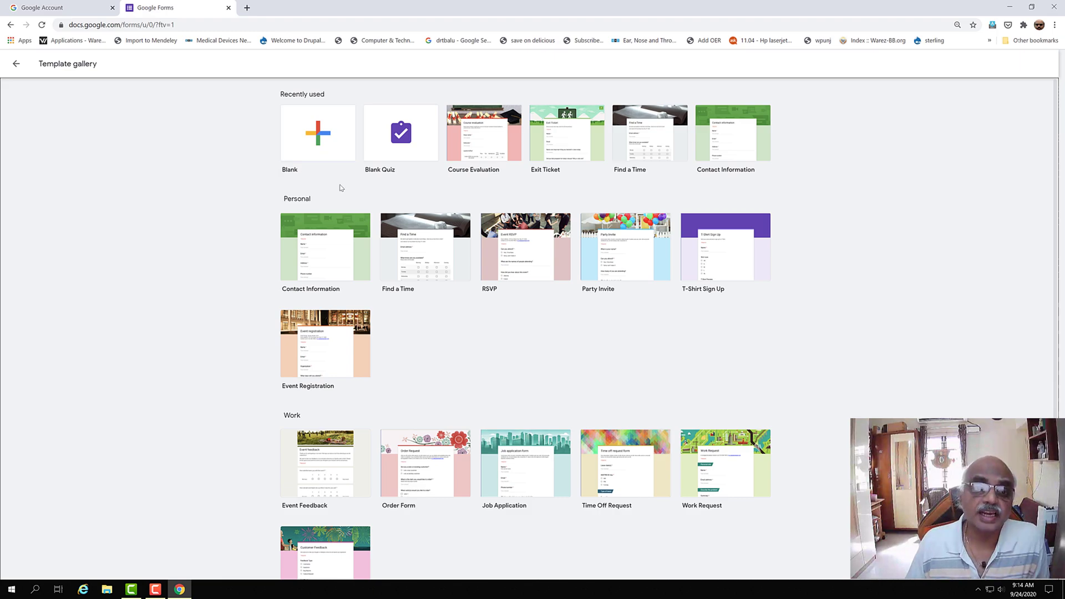
- Try a Blank Quiz from the gallery, go back, then close the Google Forms tab
left_click(247, 7)
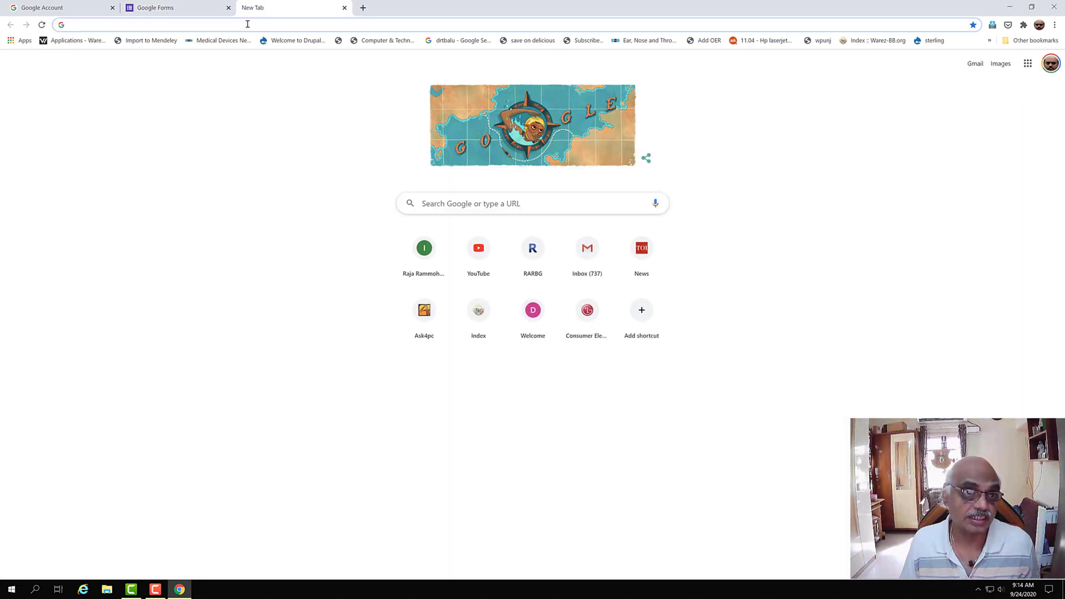
left_click(195, 15)
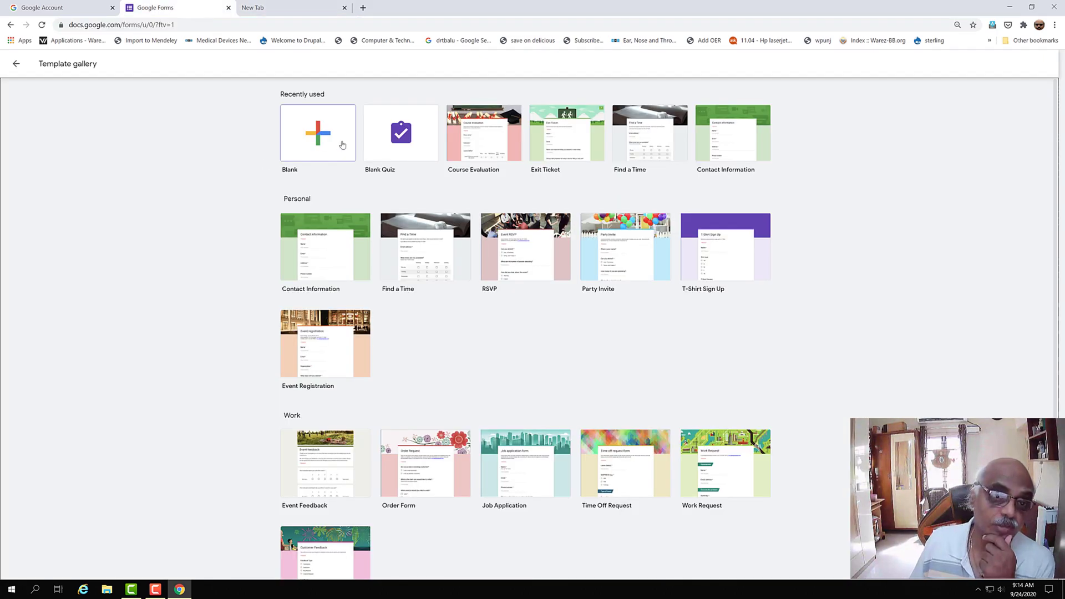
left_click(399, 158)
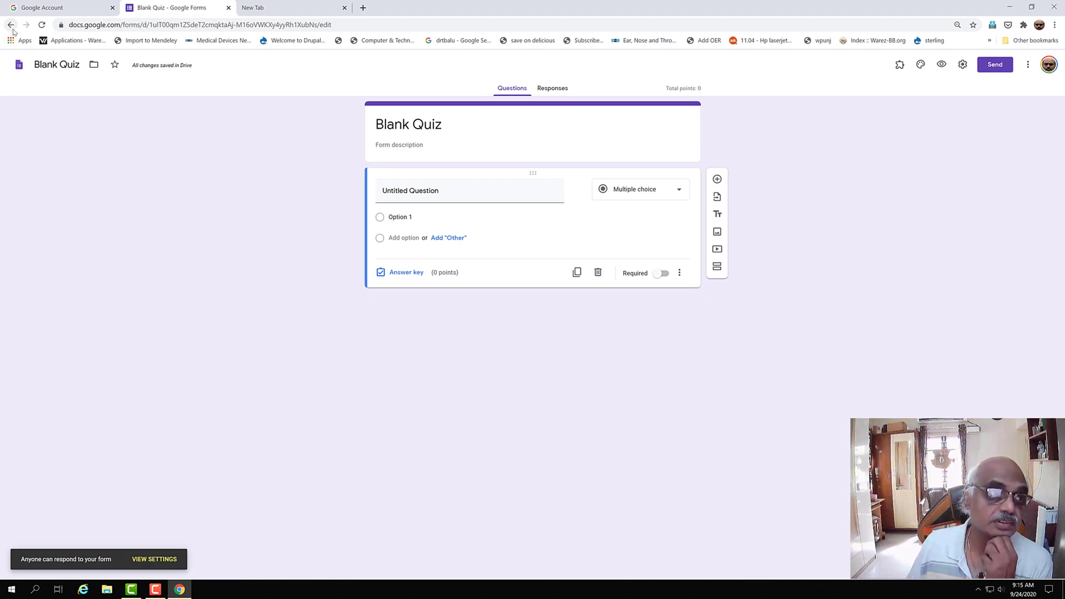
left_click(11, 26)
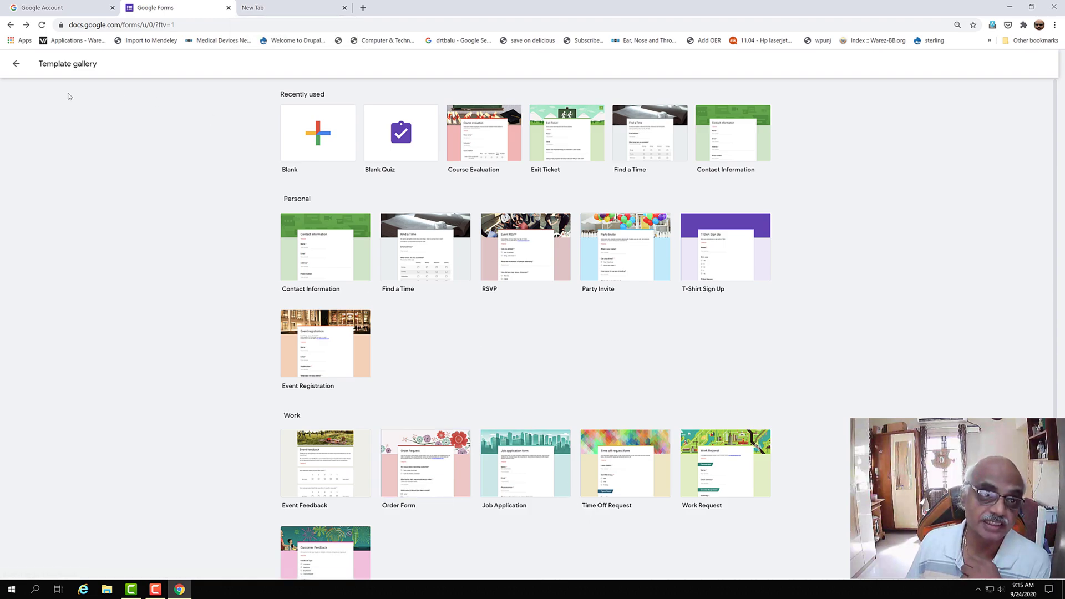
left_click(228, 8)
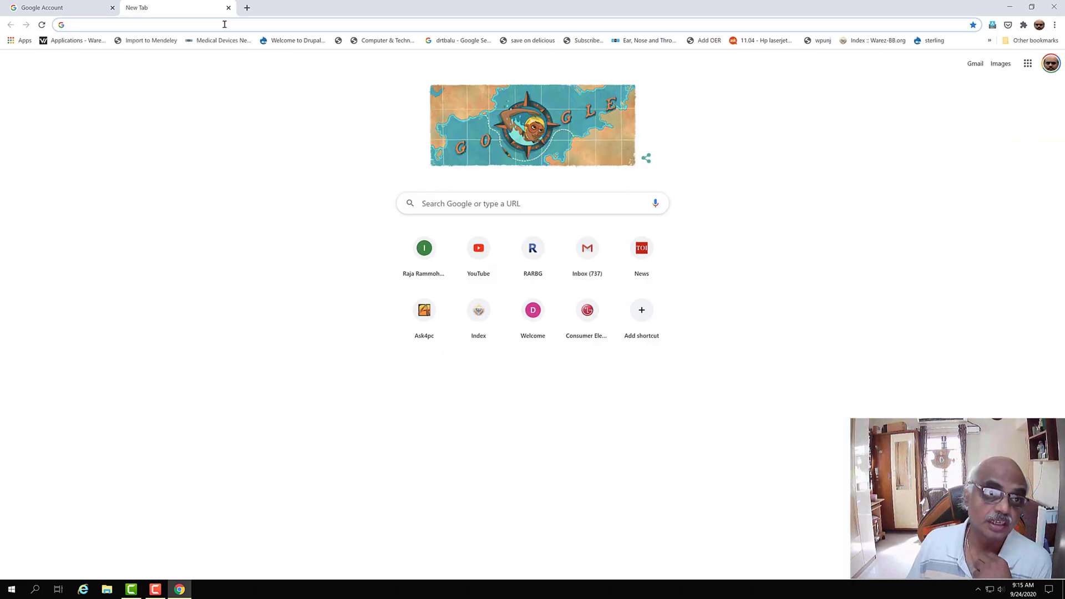
left_click(224, 24)
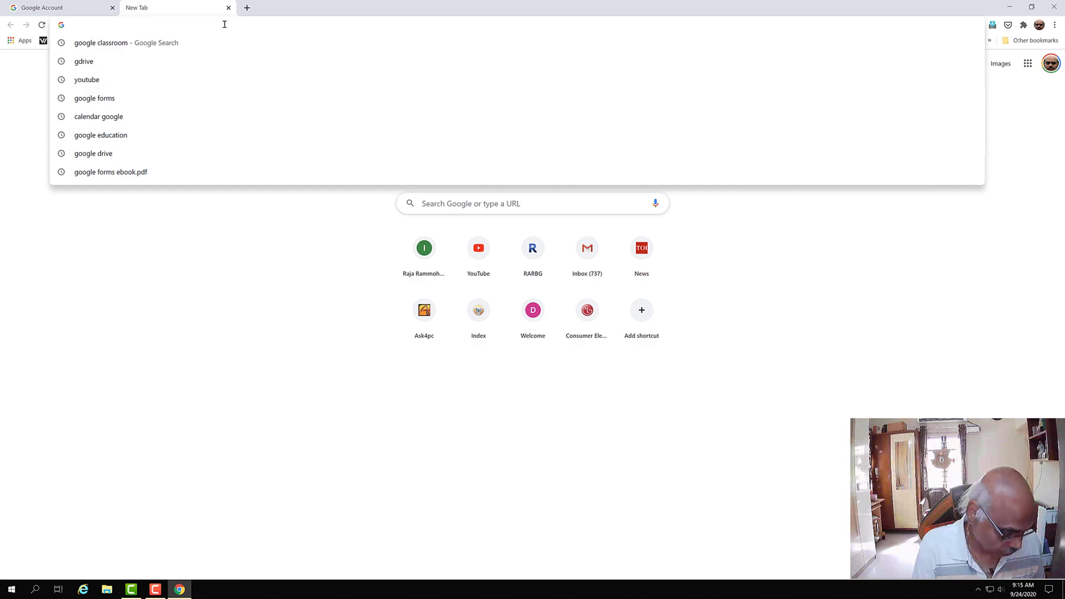
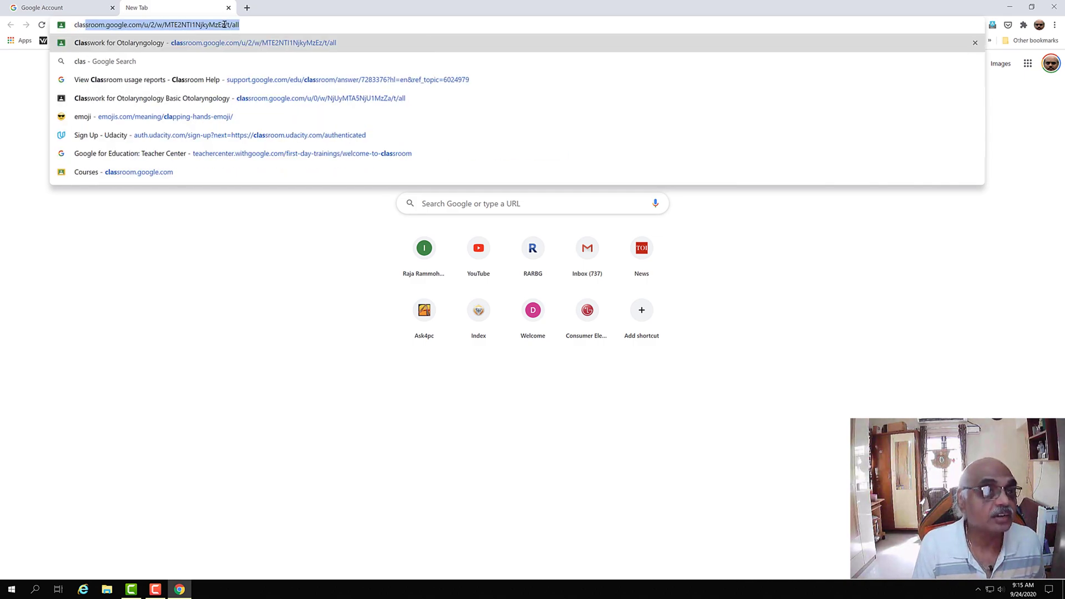
- Go to the Otolaryngology class's Classwork page and bring up the Create options
key("Return")
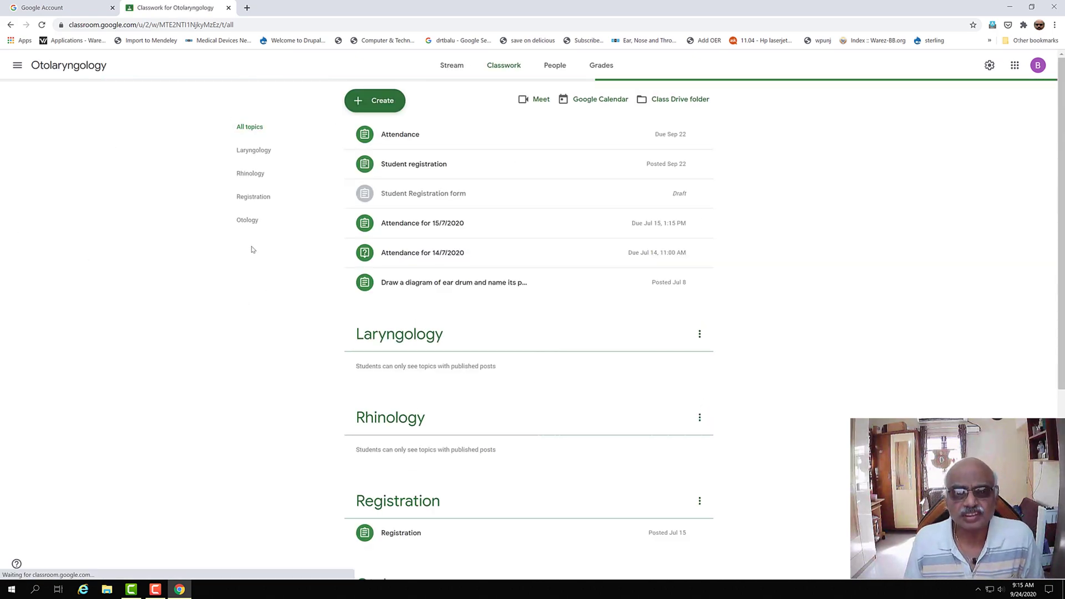
left_click(387, 98)
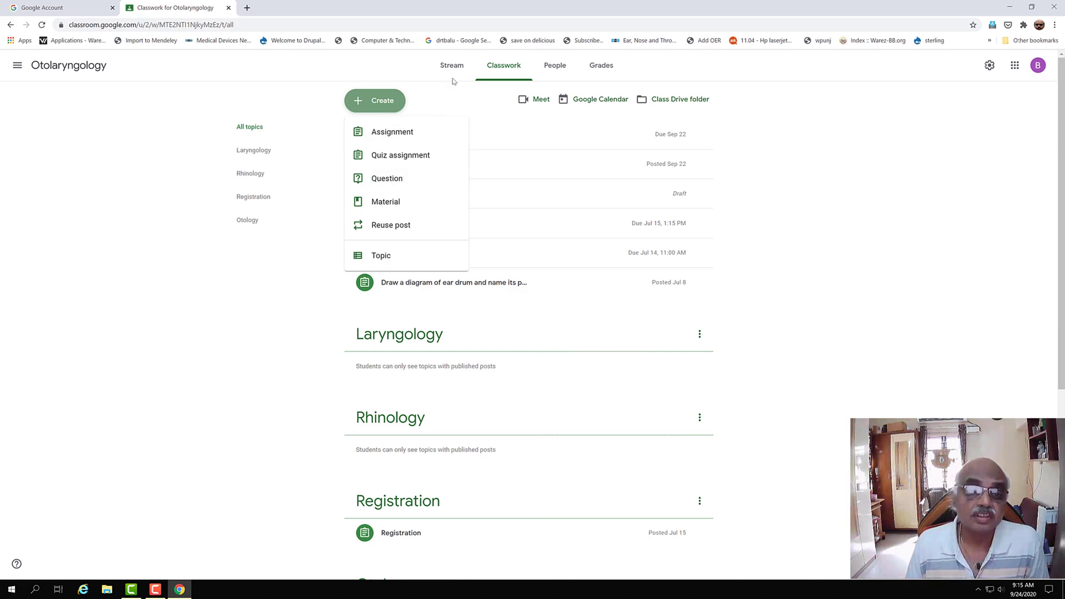
- Create assignment 'Registration' instructing students to fill up the registration form, attaching a new Google Form
left_click(388, 135)
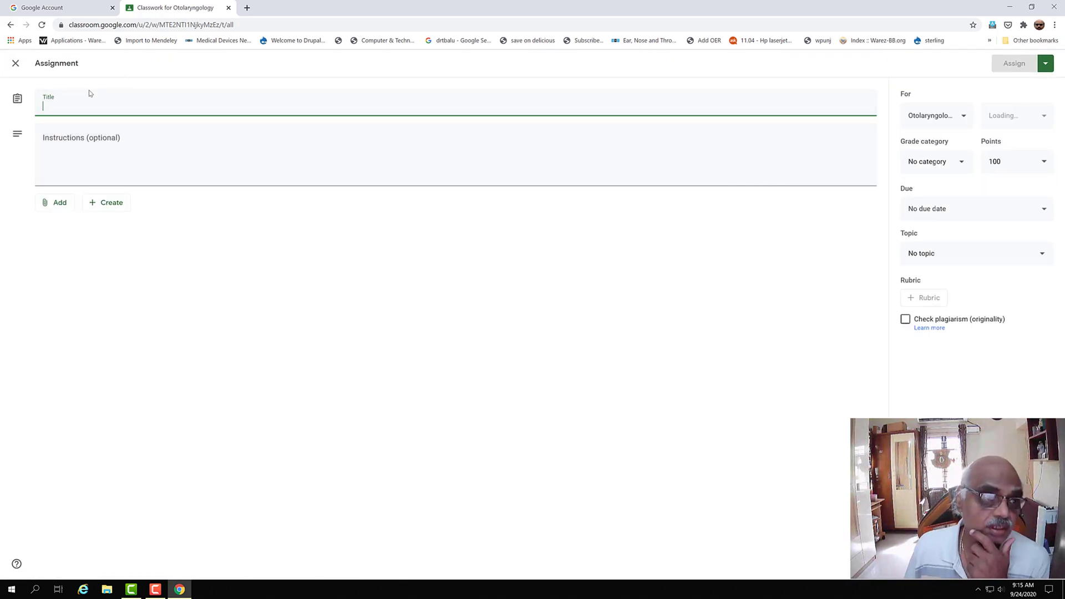
type("R")
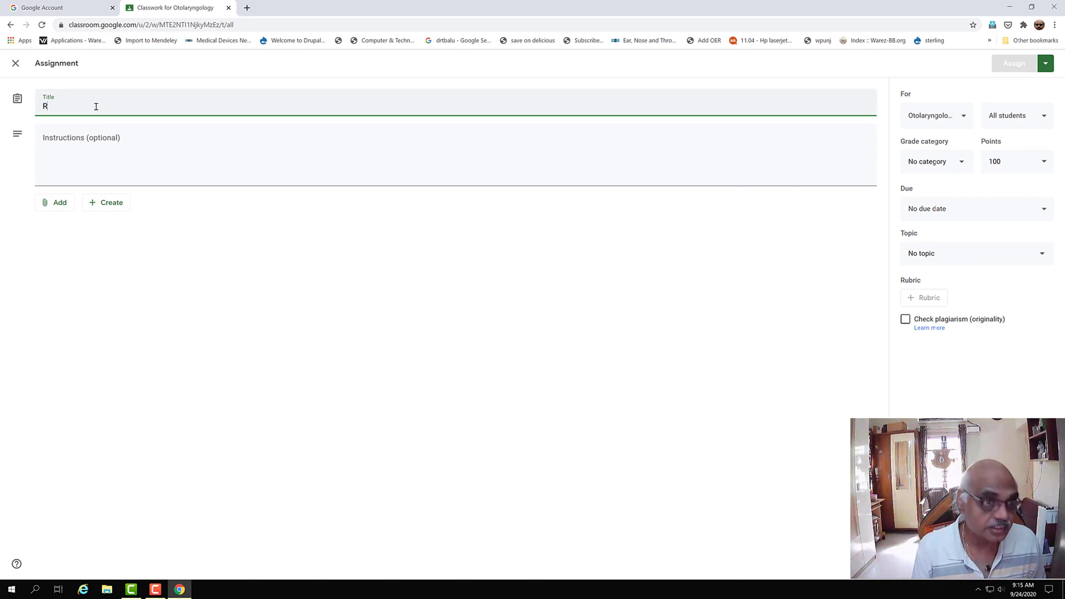
type("egistration")
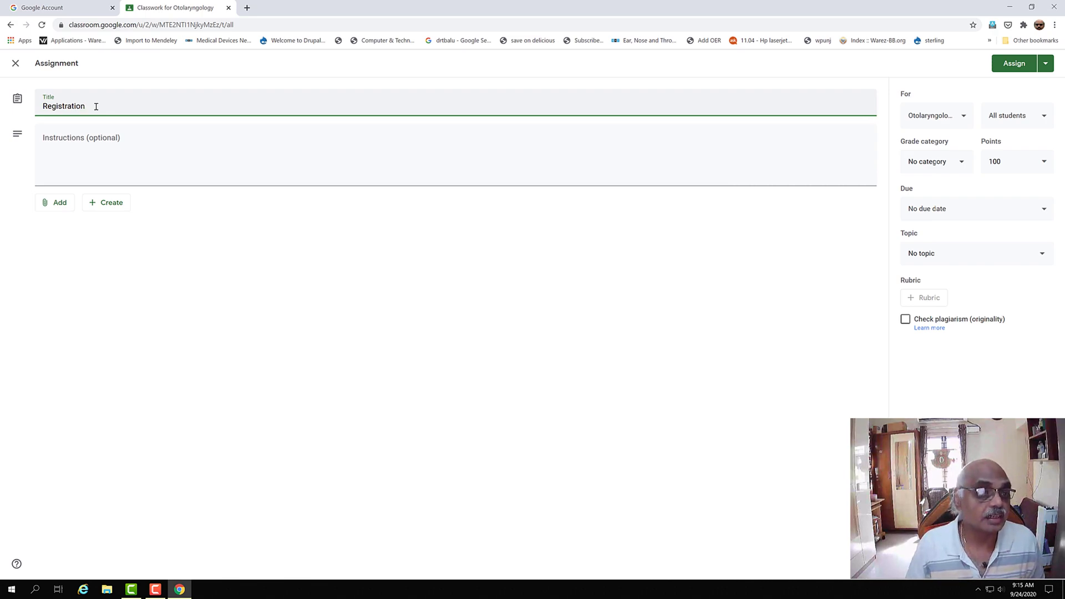
left_click(53, 161)
type("Stude")
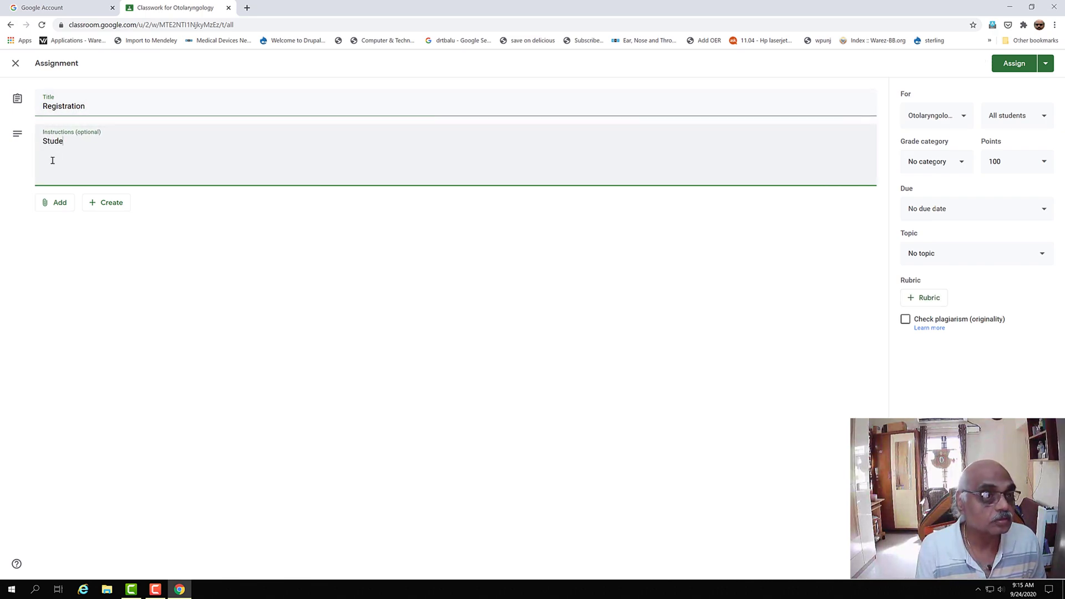
type("nts within the classromm p")
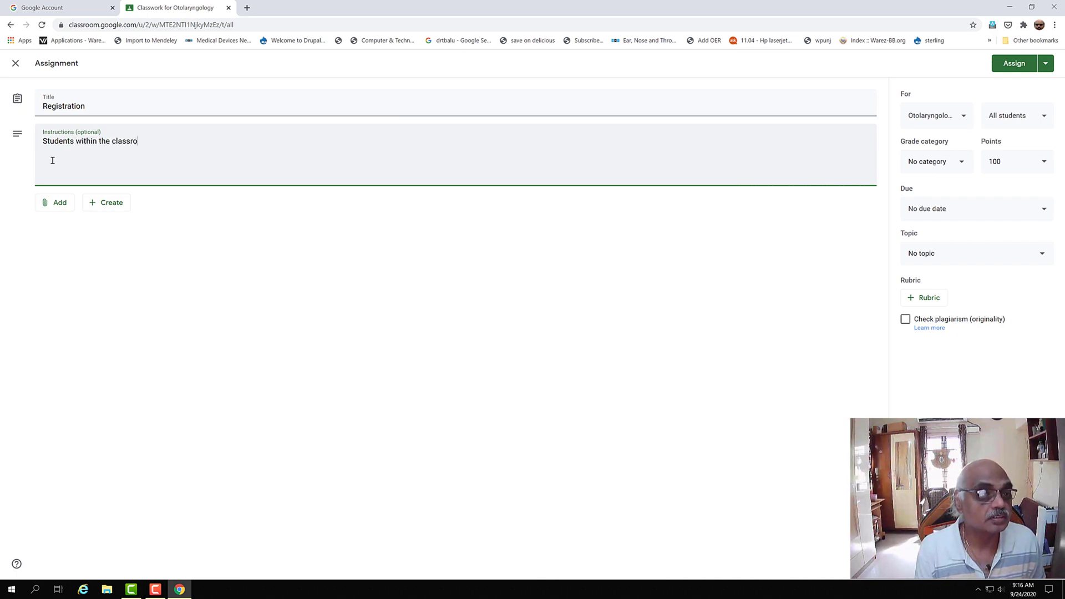
key("BackSpace")
key("BackSpace")
key("BackSpace")
key("BackSpace")
type("om pl fill up the registration form")
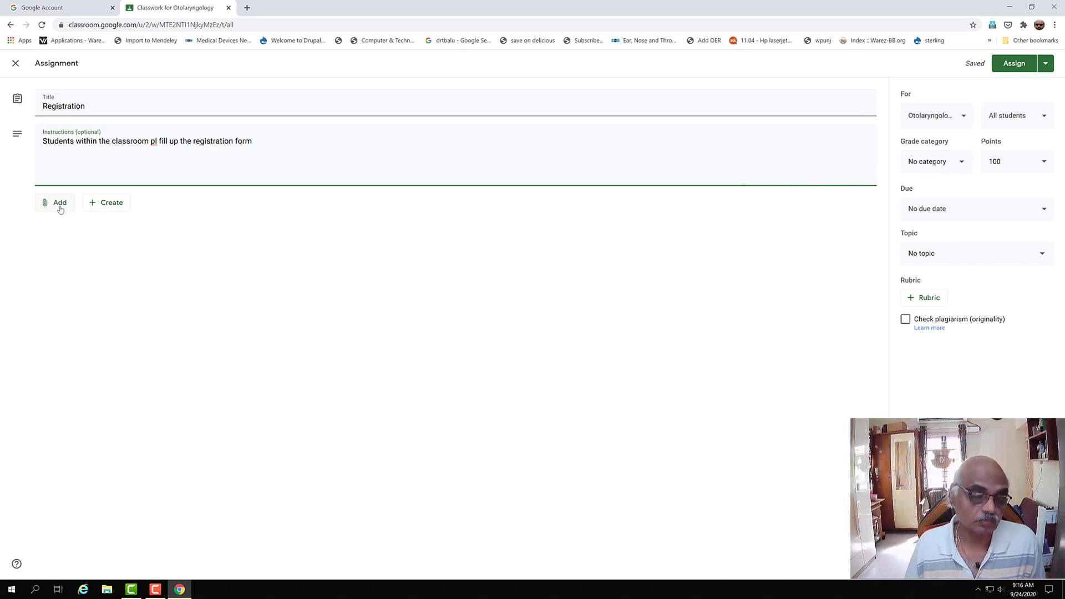
left_click(99, 208)
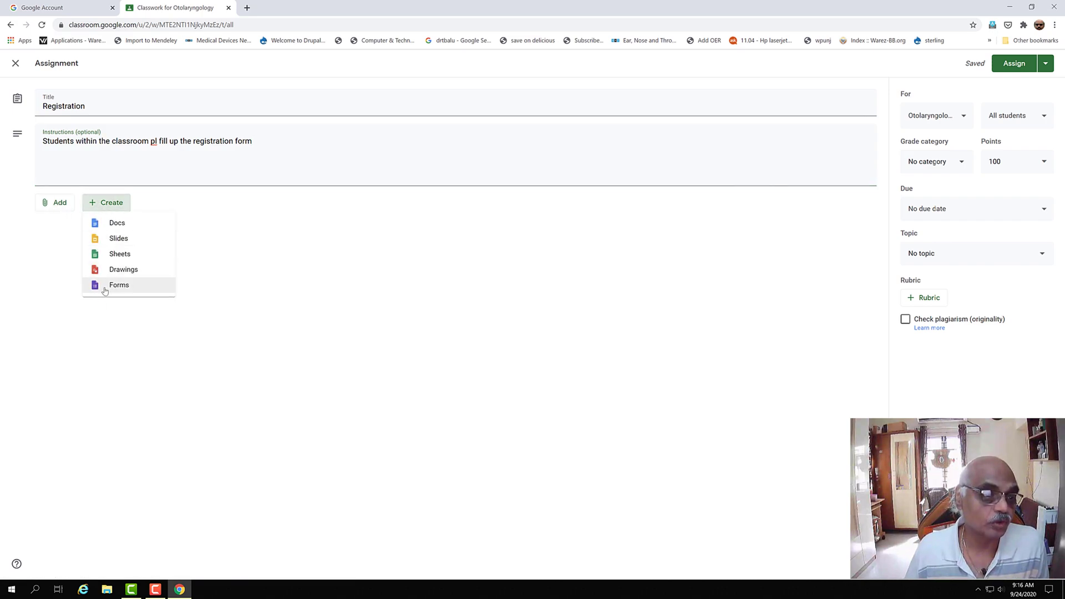
left_click(105, 290)
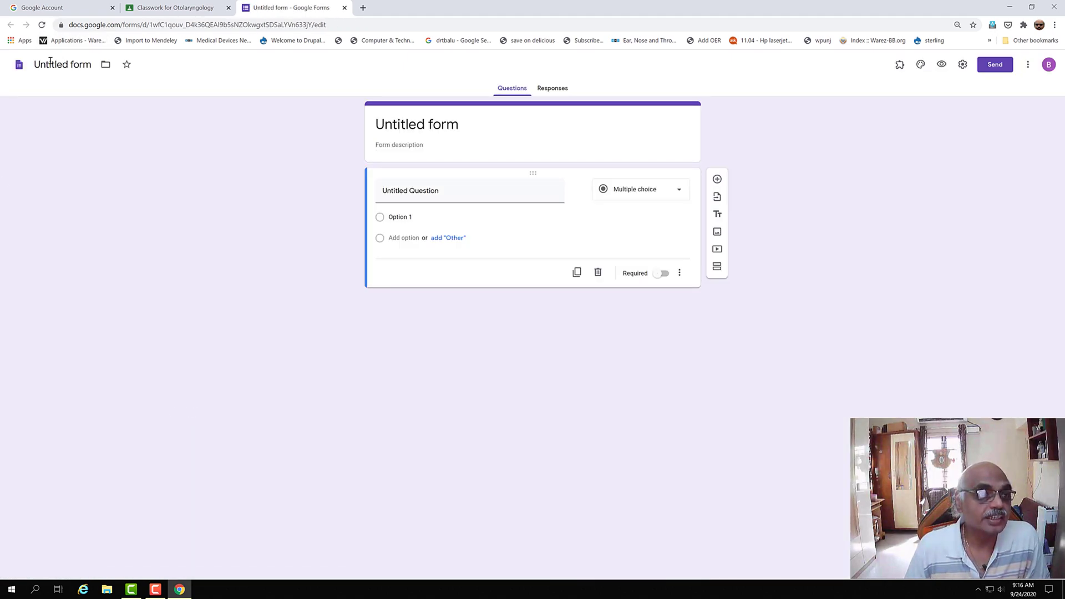
- Rename the untitled form to 'Registration_1'
left_click(50, 63)
type("Re")
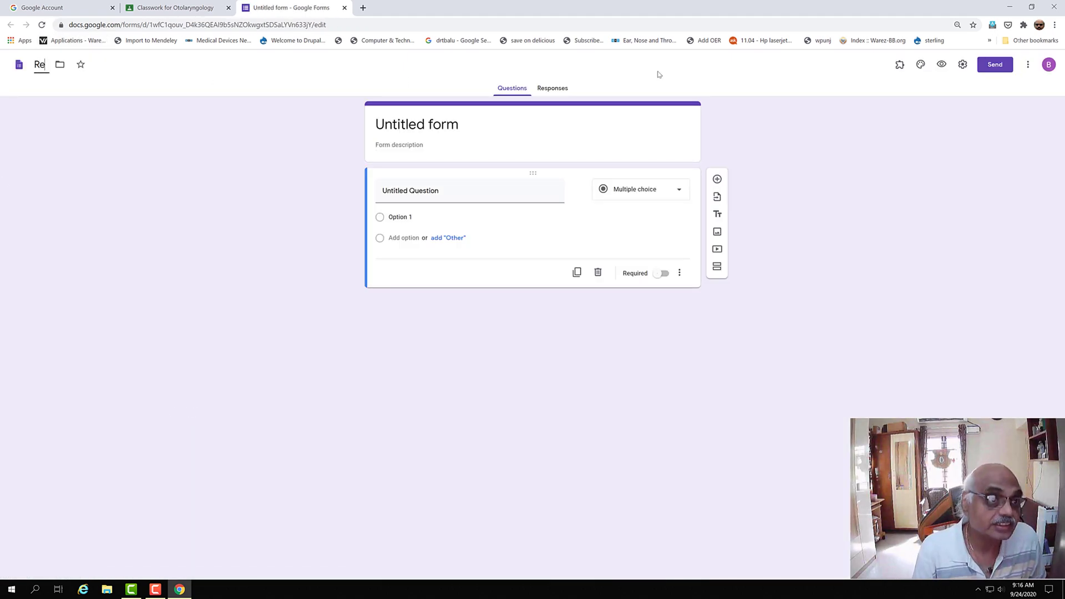
type("gistrati")
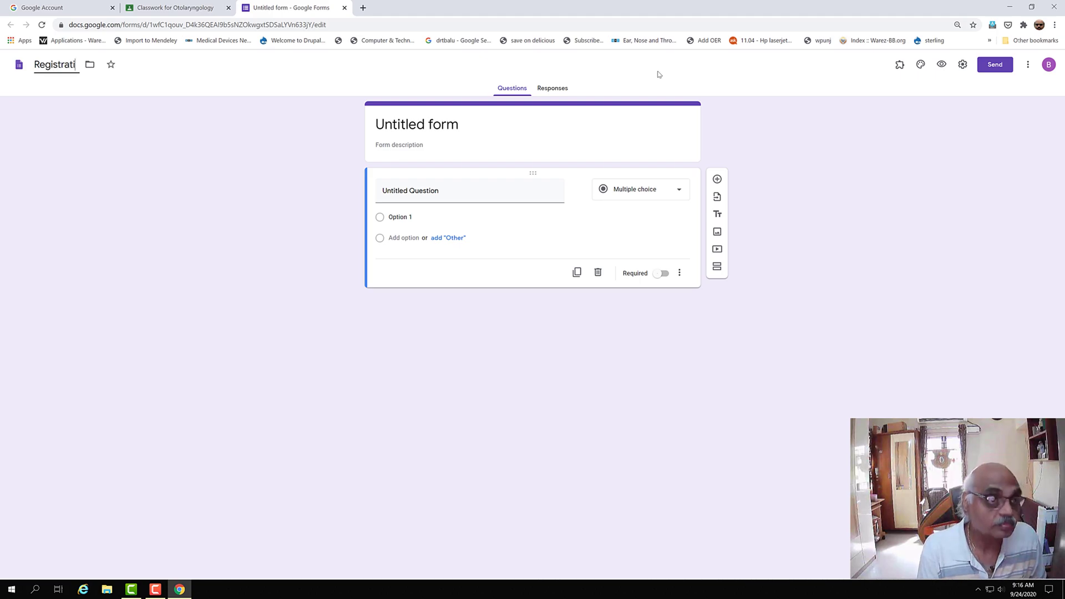
type("on_1")
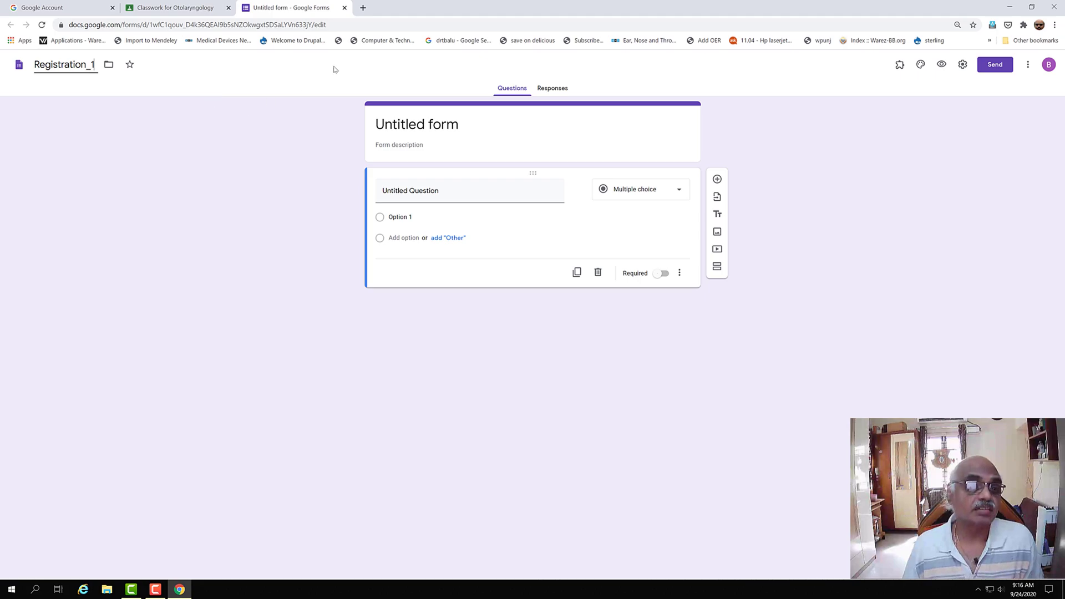
left_click(480, 130)
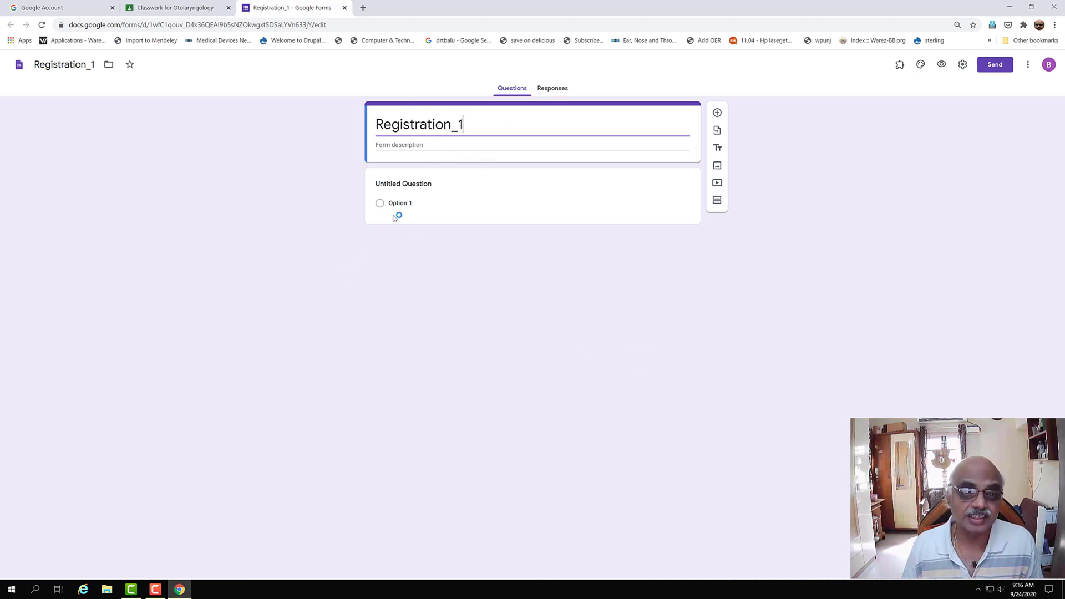
- Make the first question a required short answer titled 'Name of the student'
left_click(407, 203)
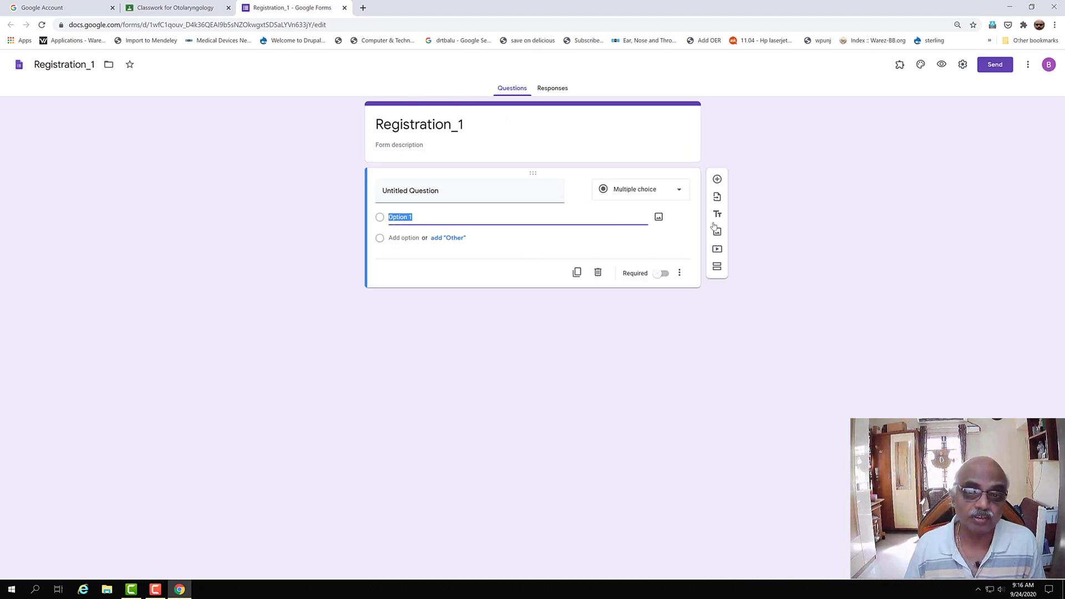
left_click(459, 197)
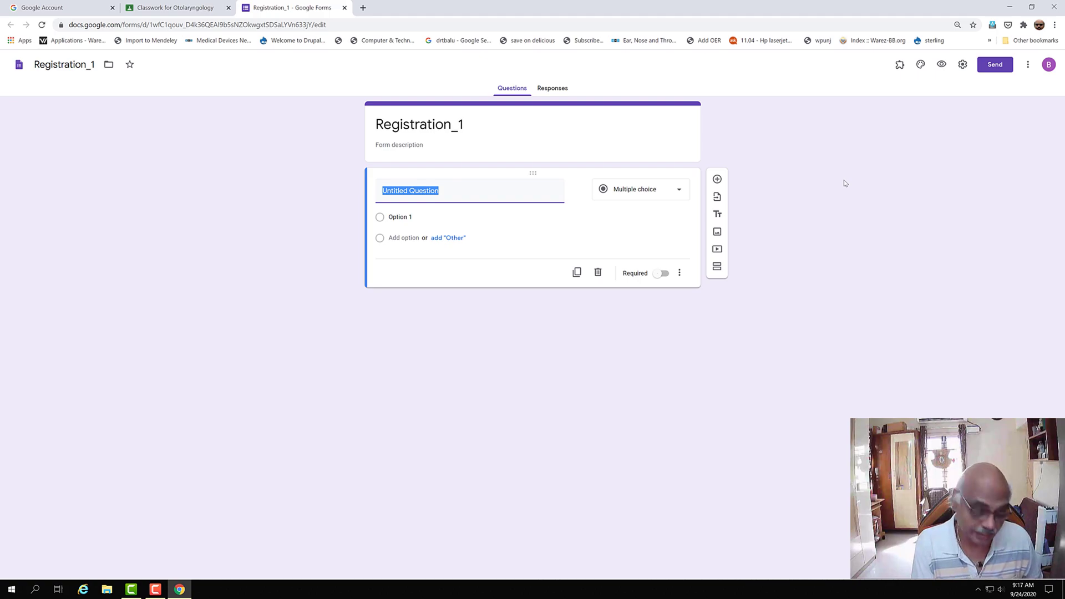
type("Name of the student")
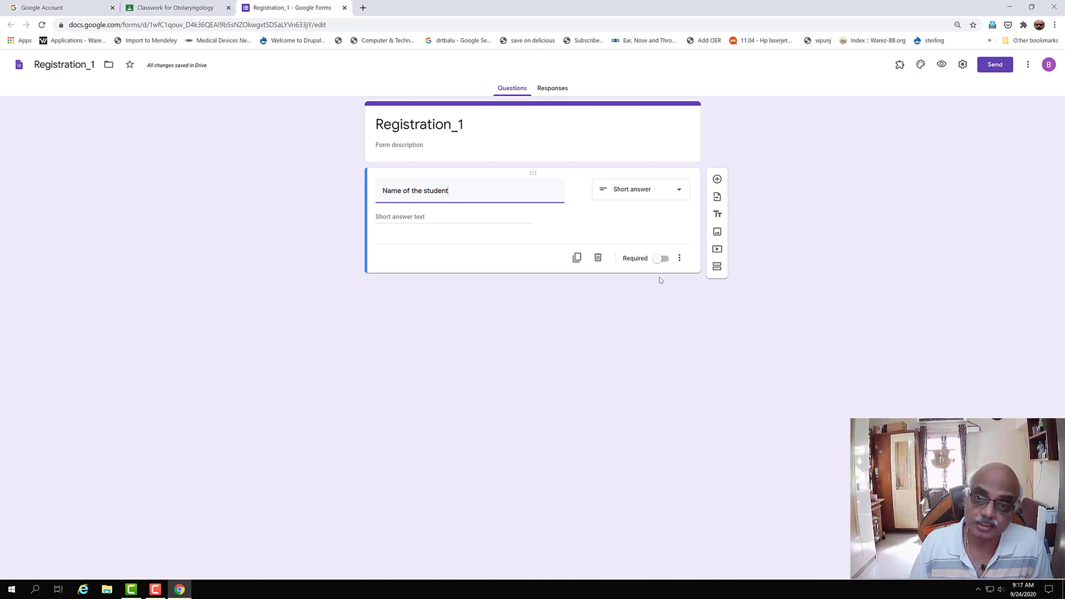
left_click(665, 260)
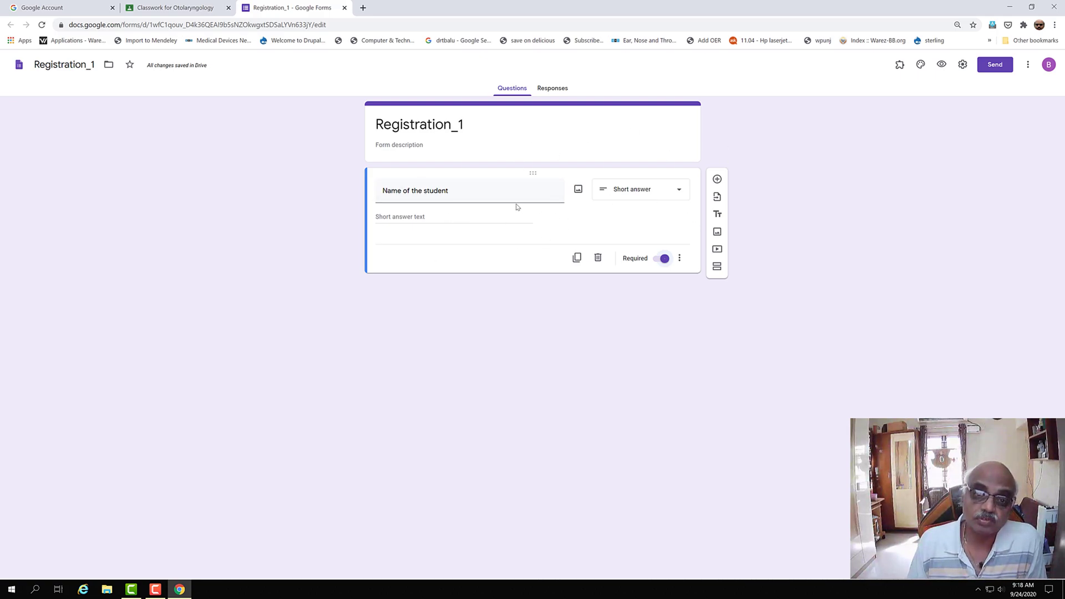
- Add a required short-answer question 'Name of the Parent / Guardian', correcting the Guardian misspelling
left_click(717, 180)
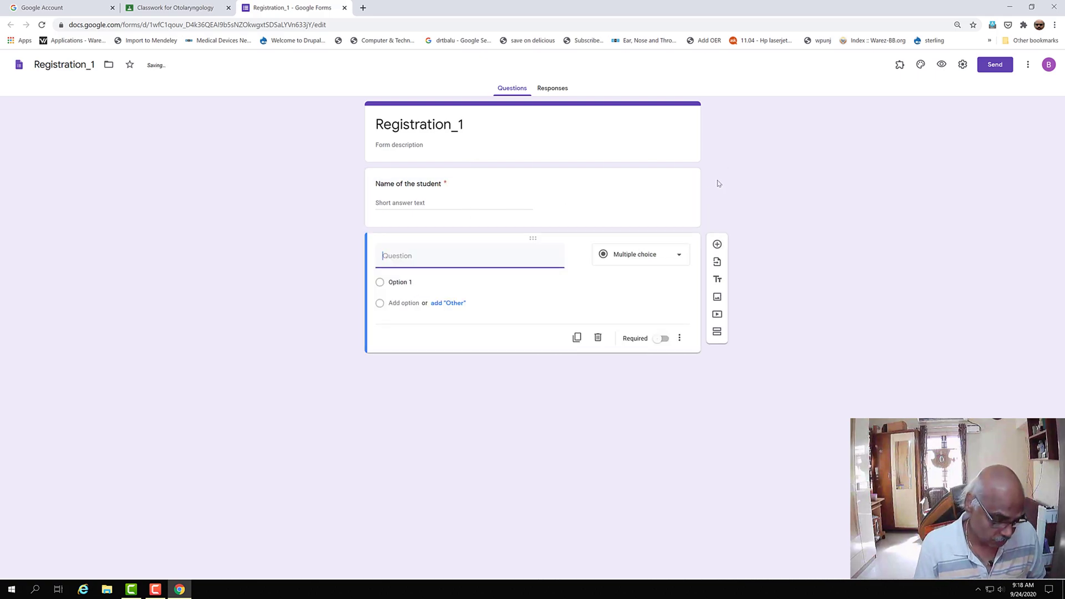
type("Name of ")
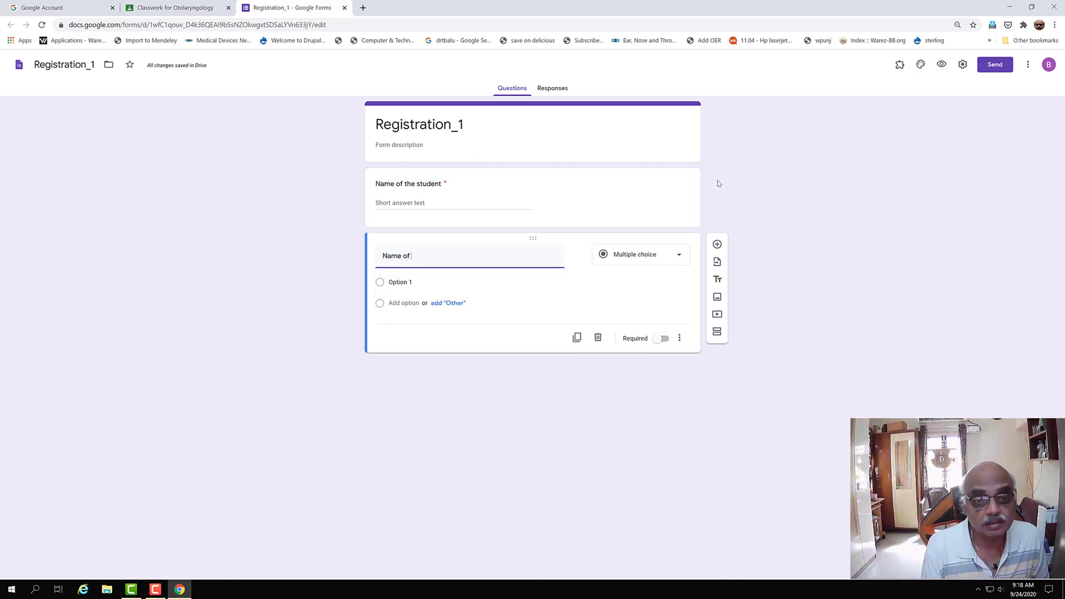
type("the Parent / ")
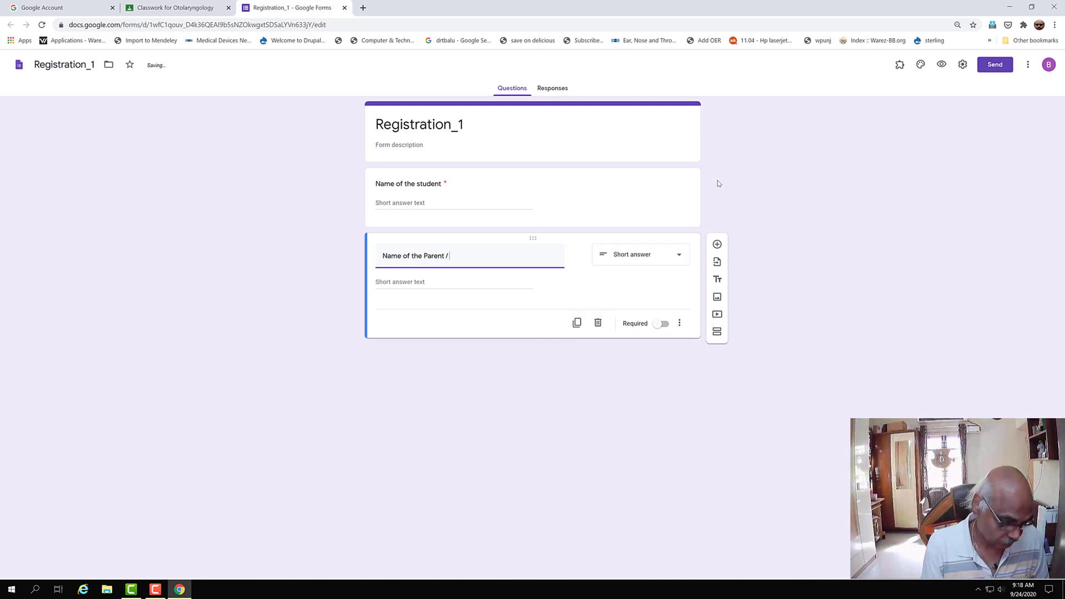
type("Gar")
type("rdian")
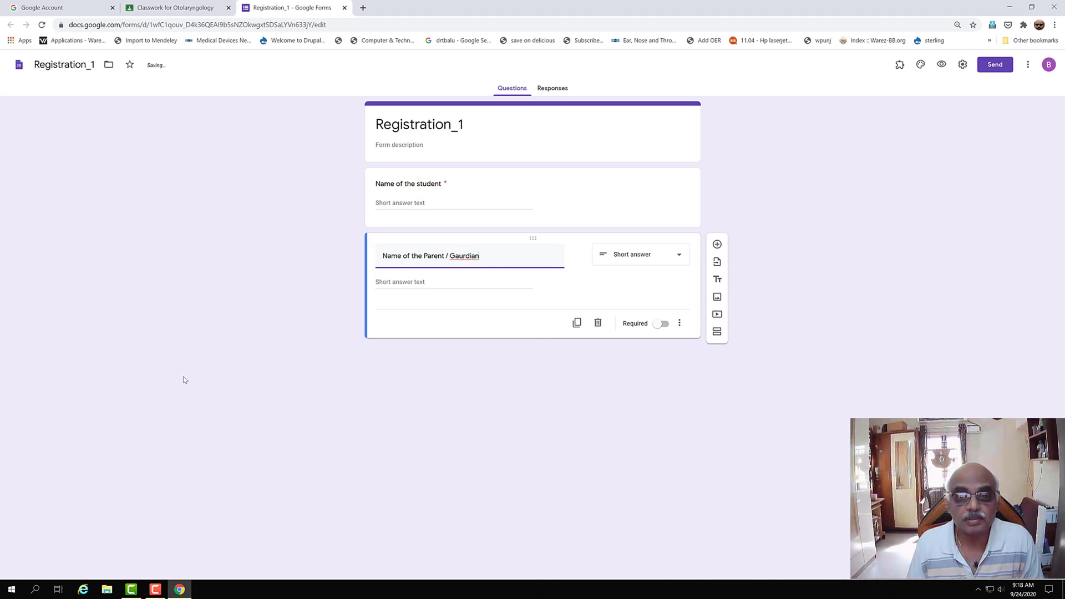
right_click(462, 256)
left_click(491, 265)
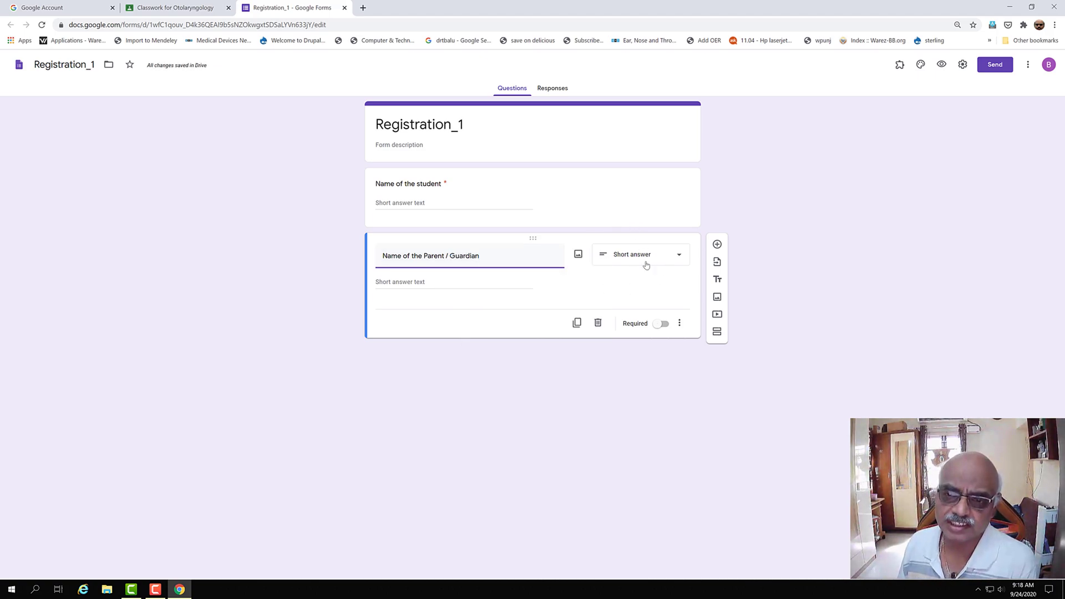
left_click(679, 257)
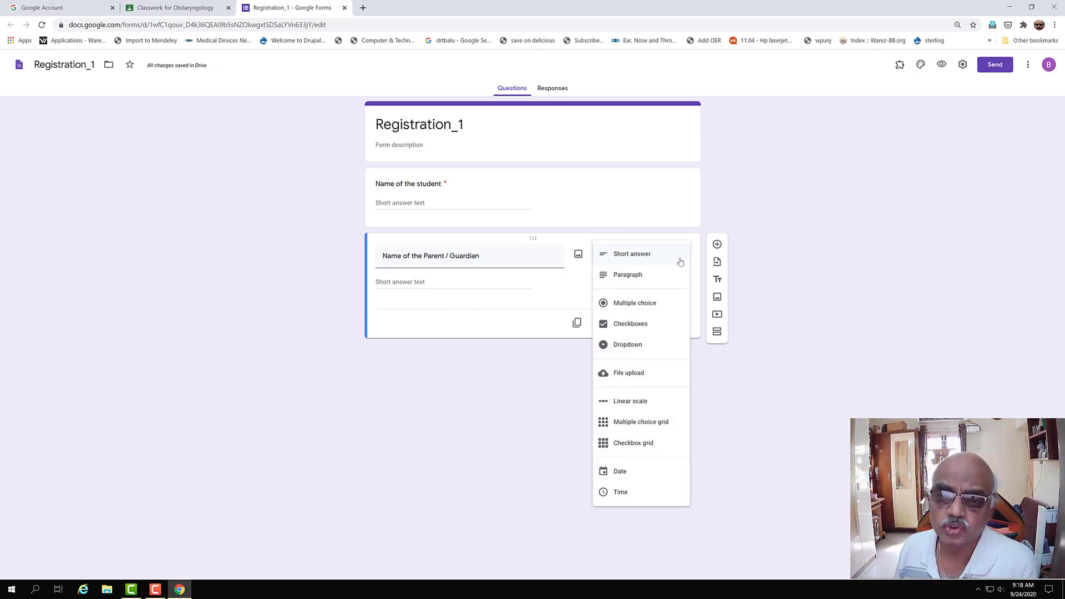
left_click(662, 229)
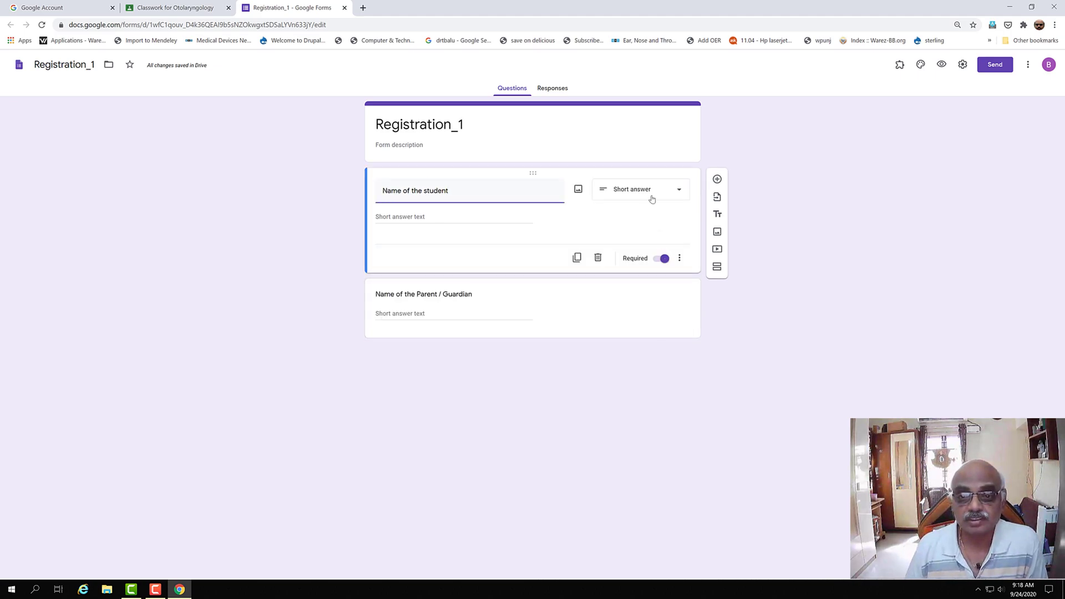
left_click(450, 314)
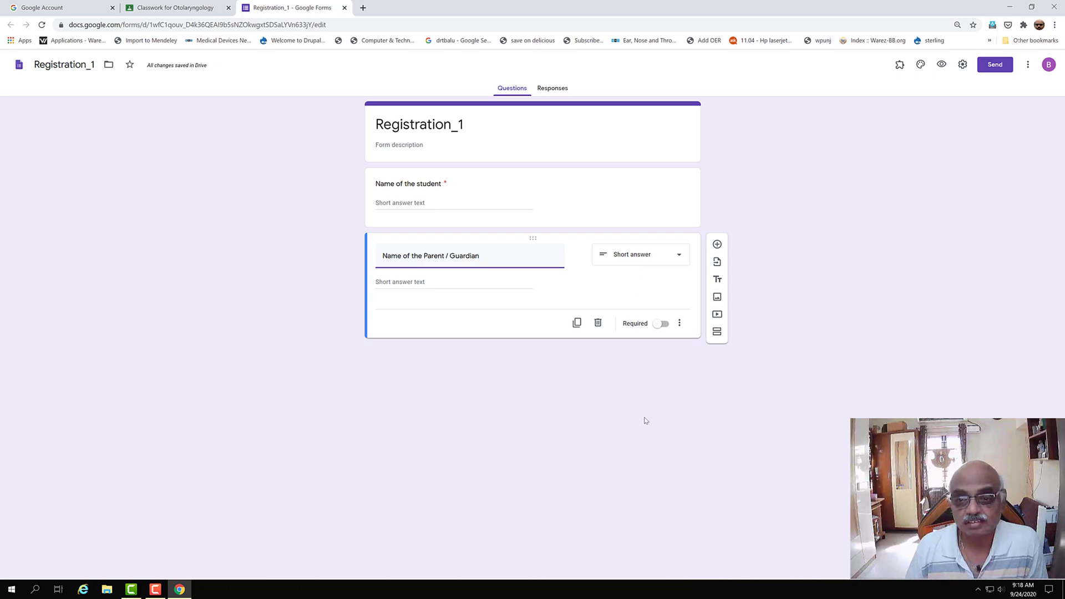
left_click(666, 325)
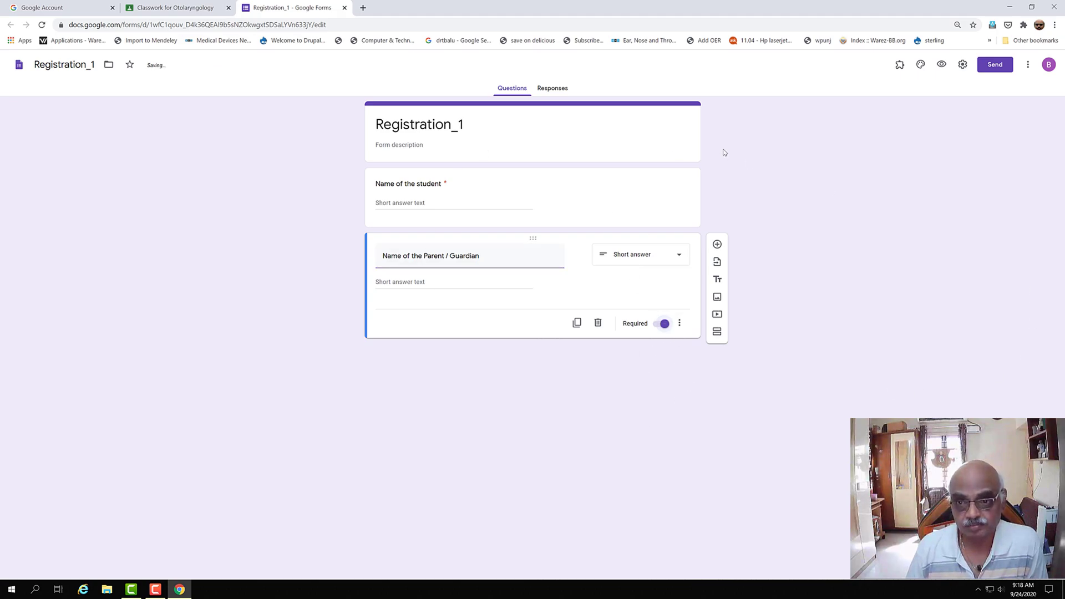
- Add a 'Roll number' short-answer question with response validation Number – Is number
left_click(717, 245)
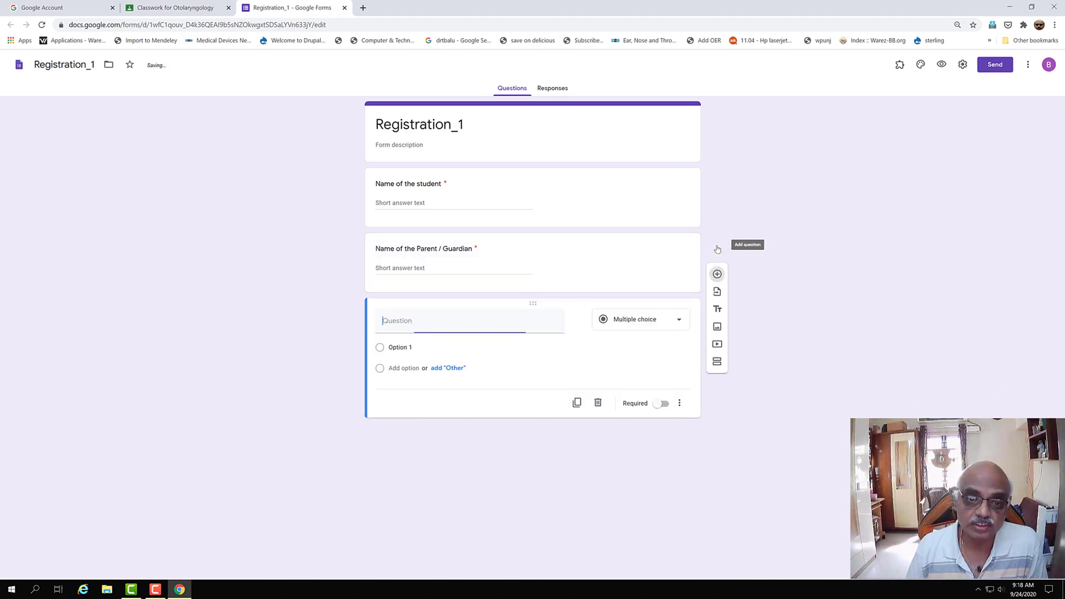
type("R")
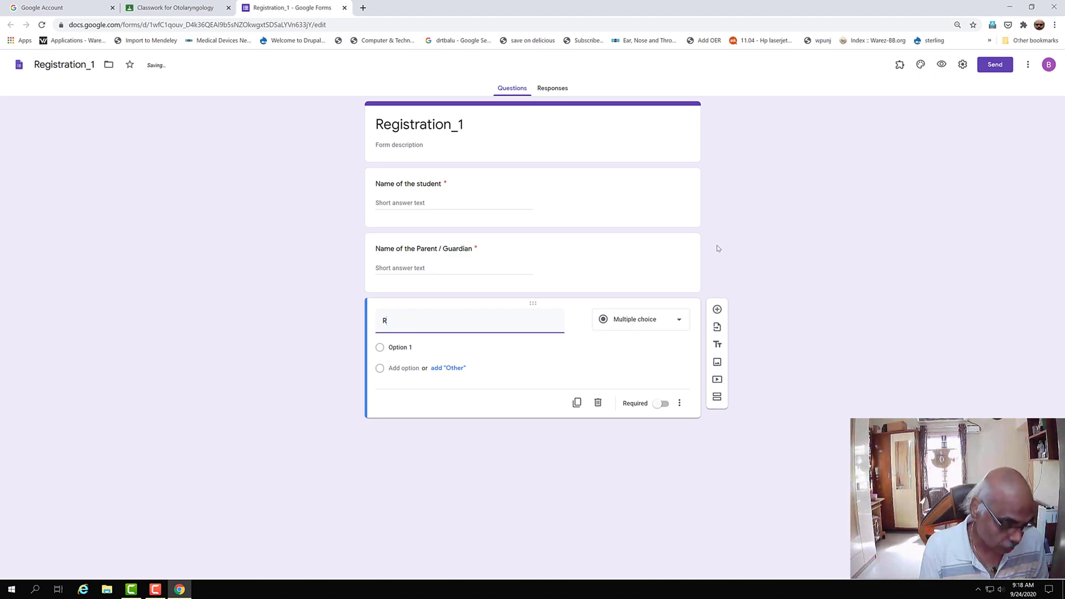
type("oll of number")
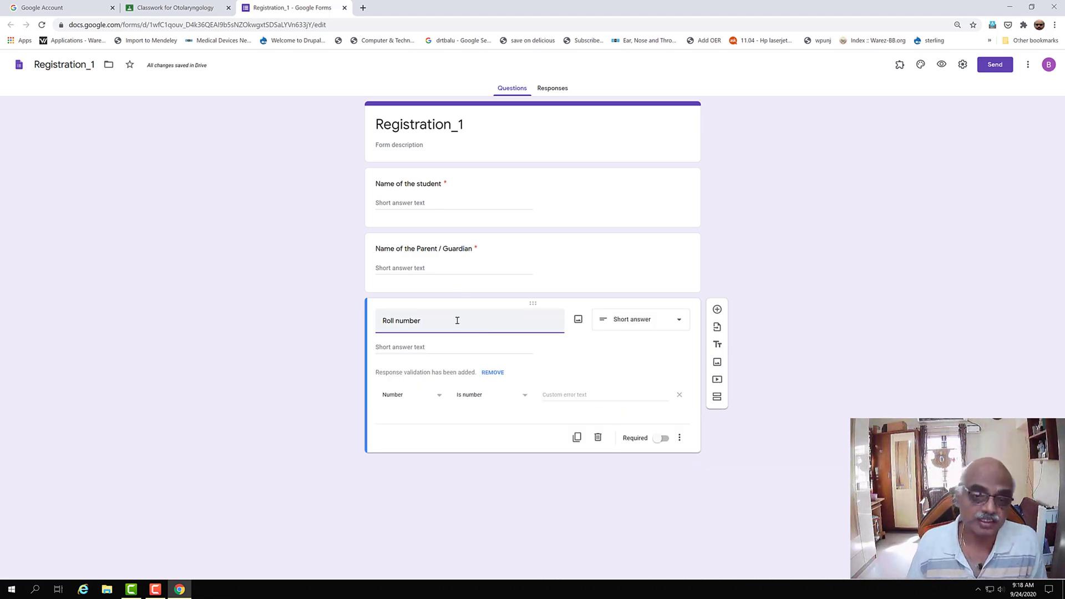
left_click(393, 395)
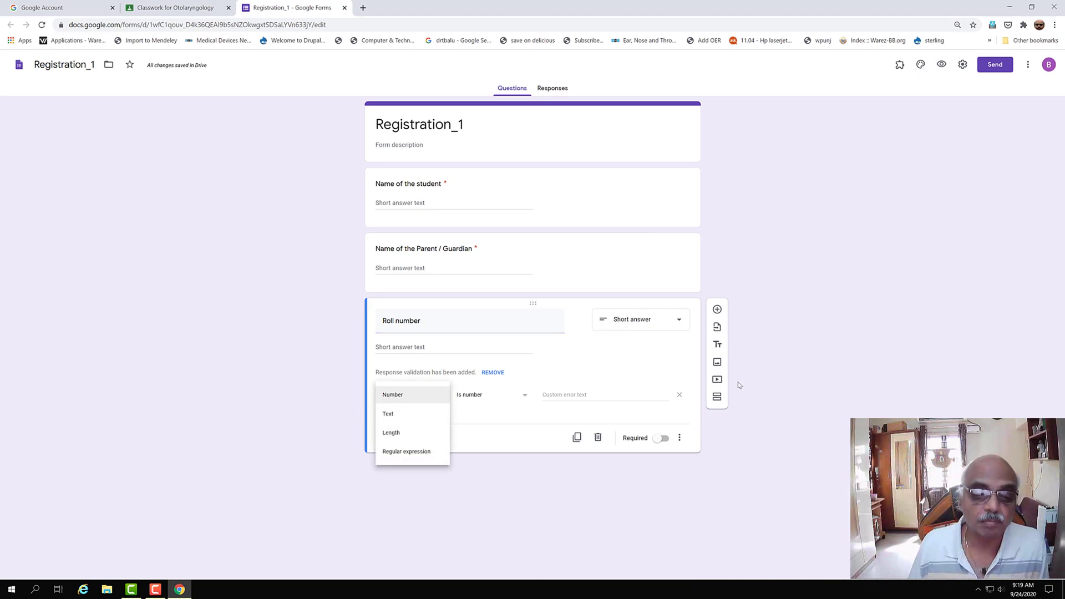
left_click(520, 347)
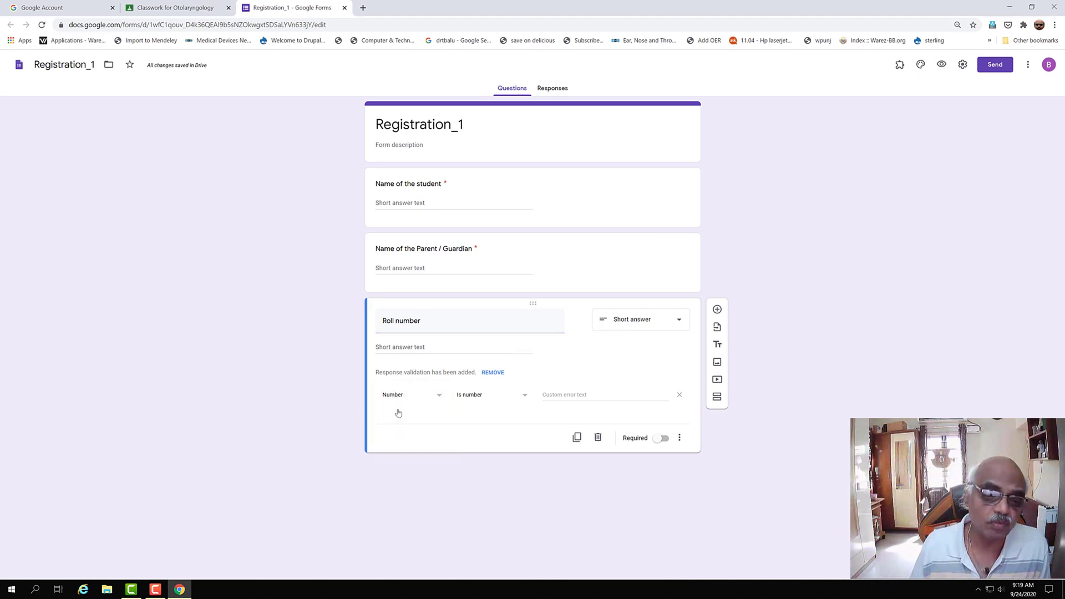
left_click(428, 398)
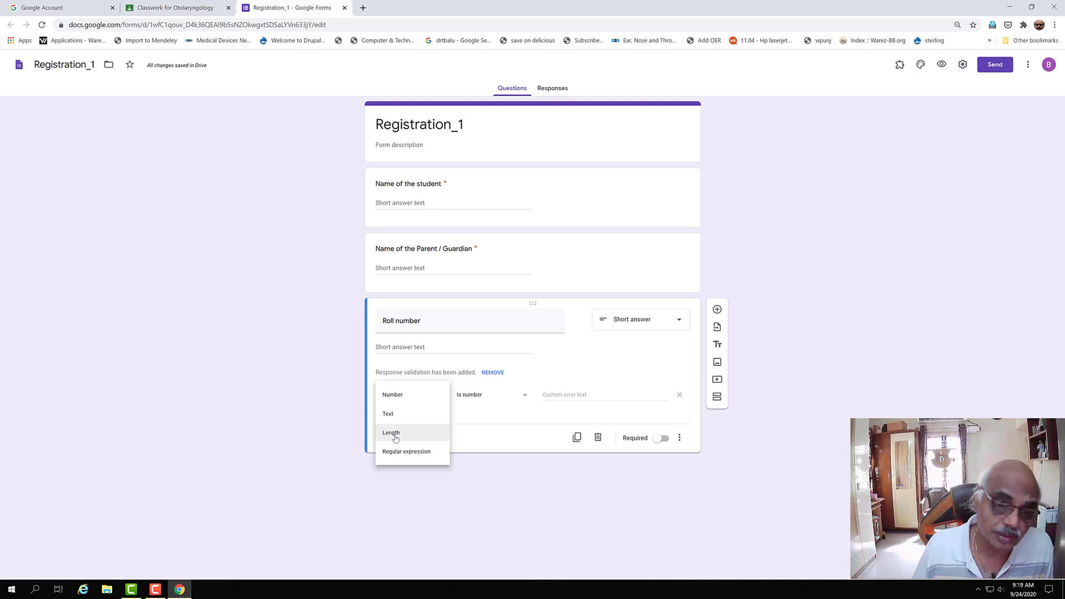
left_click(444, 347)
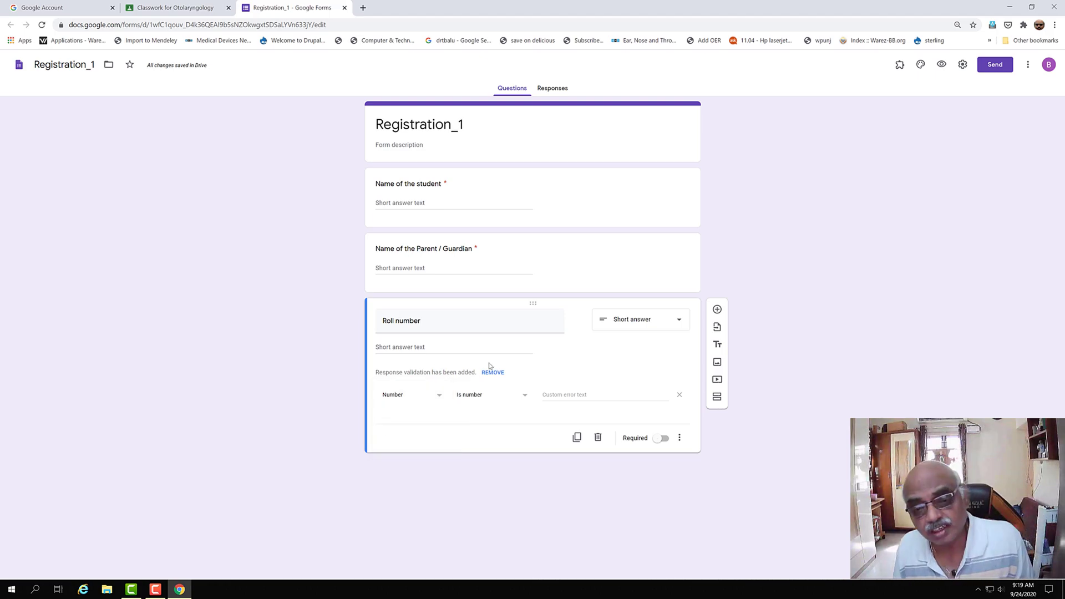
left_click(525, 397)
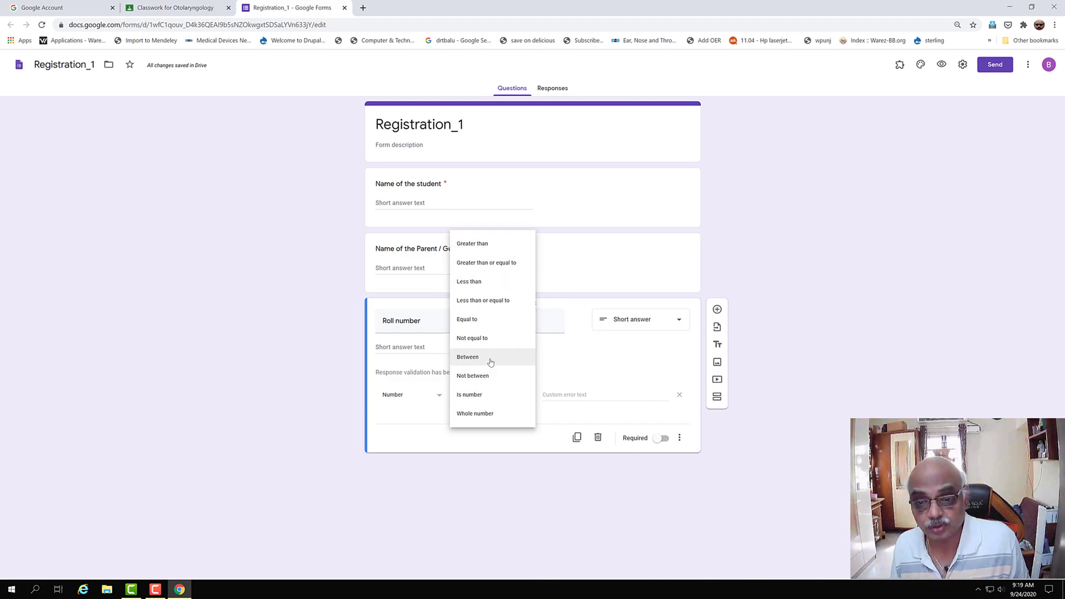
left_click(576, 275)
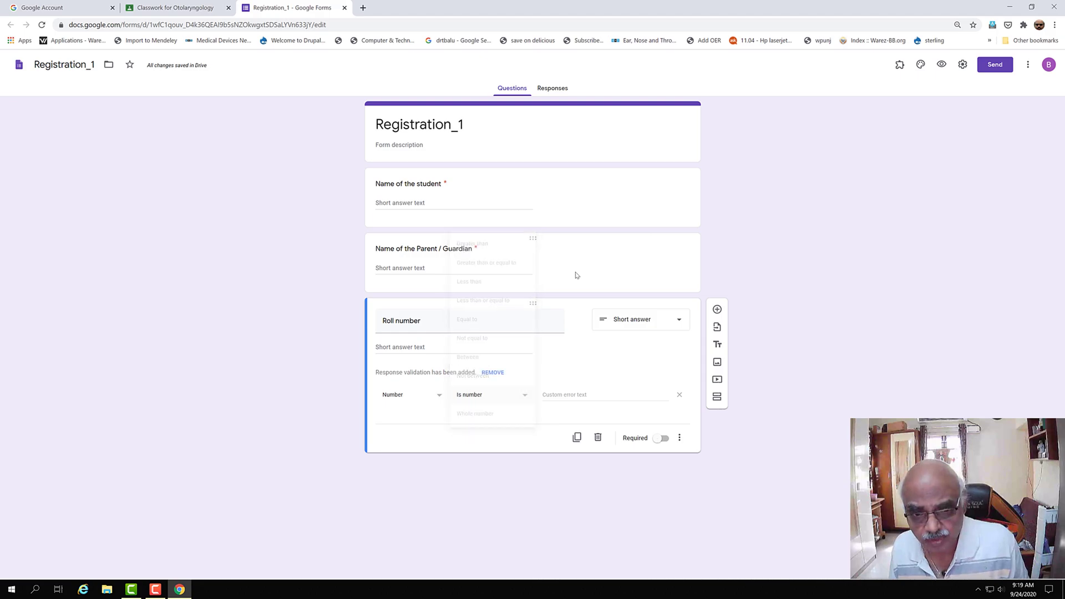
- Remove the Is number response validation from the Roll number question
left_click(399, 376)
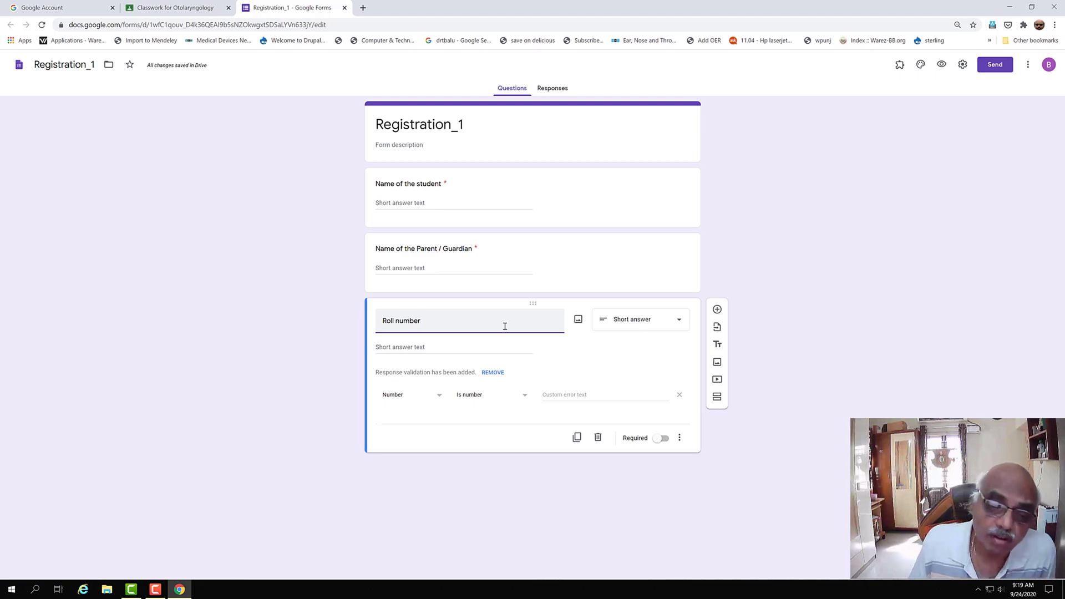
left_click(523, 396)
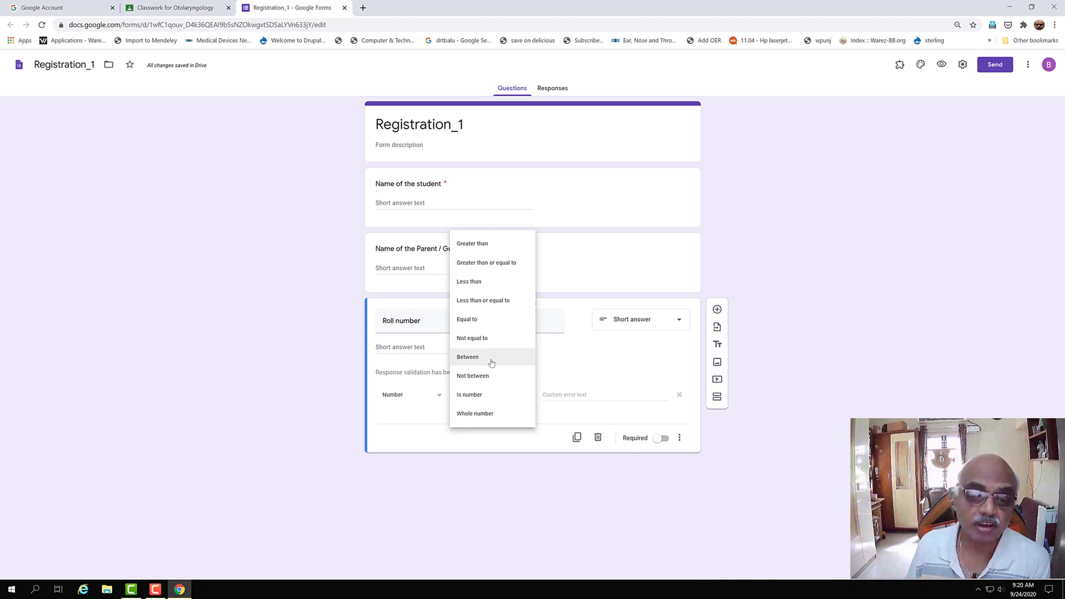
left_click(606, 363)
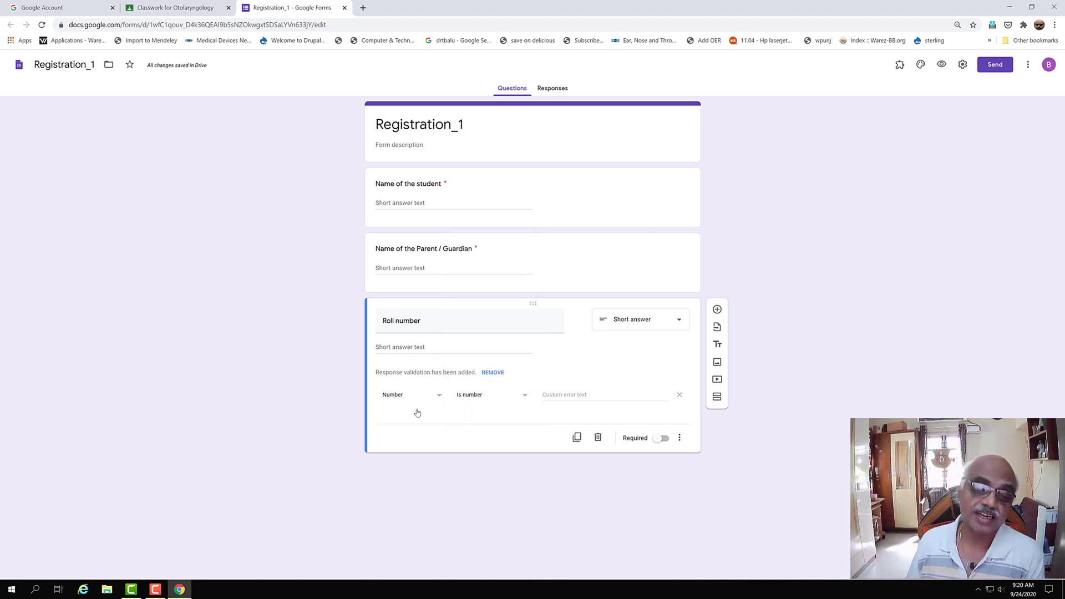
left_click(493, 373)
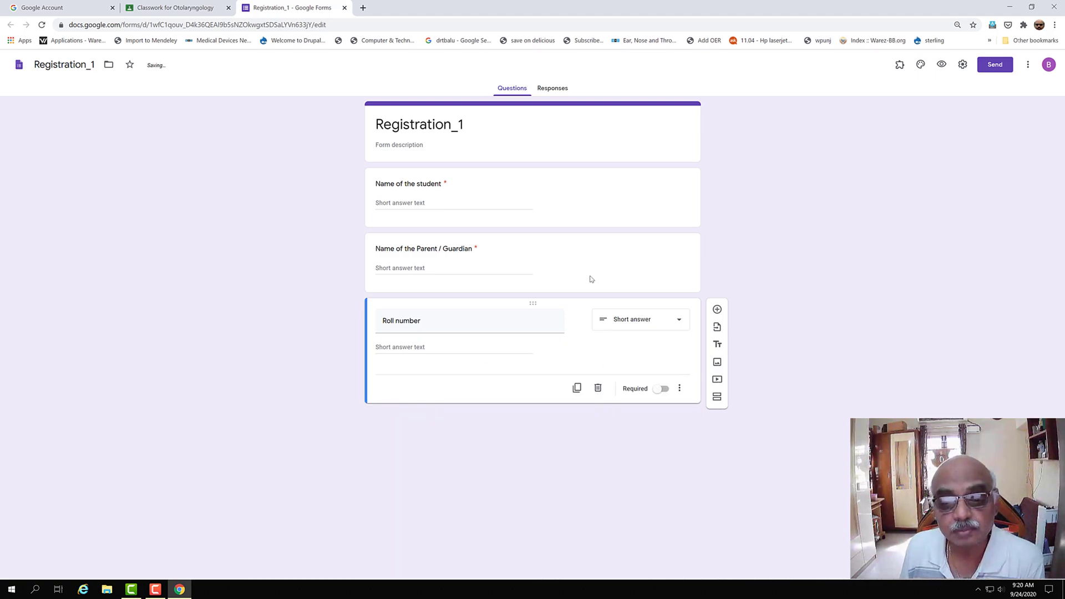
- Switch on Required for Roll number and insert a blank multiple-choice question beneath it
left_click(679, 321)
left_click(498, 342)
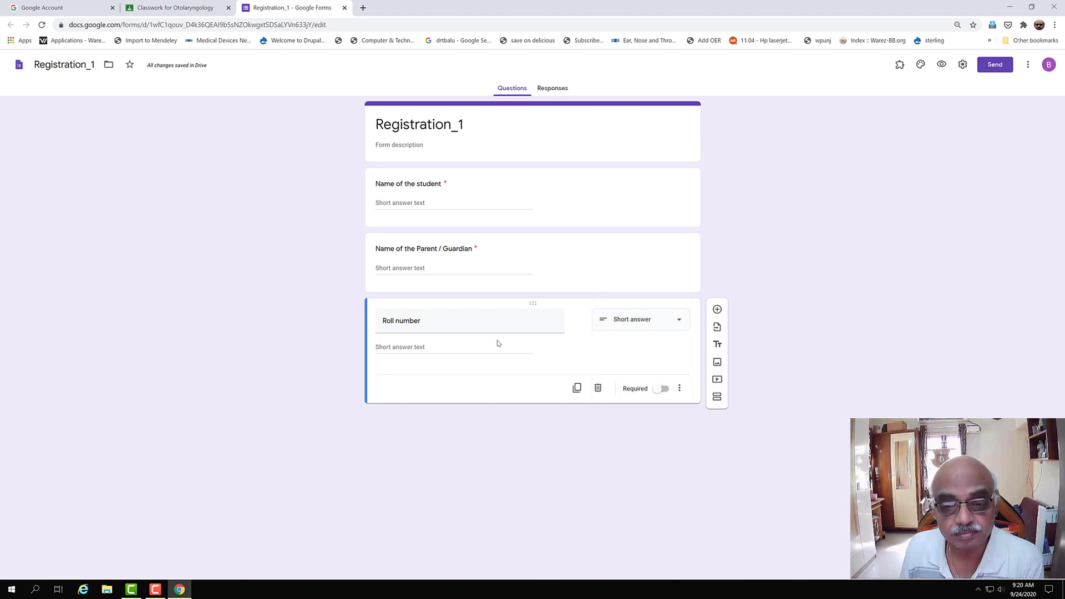
left_click(664, 389)
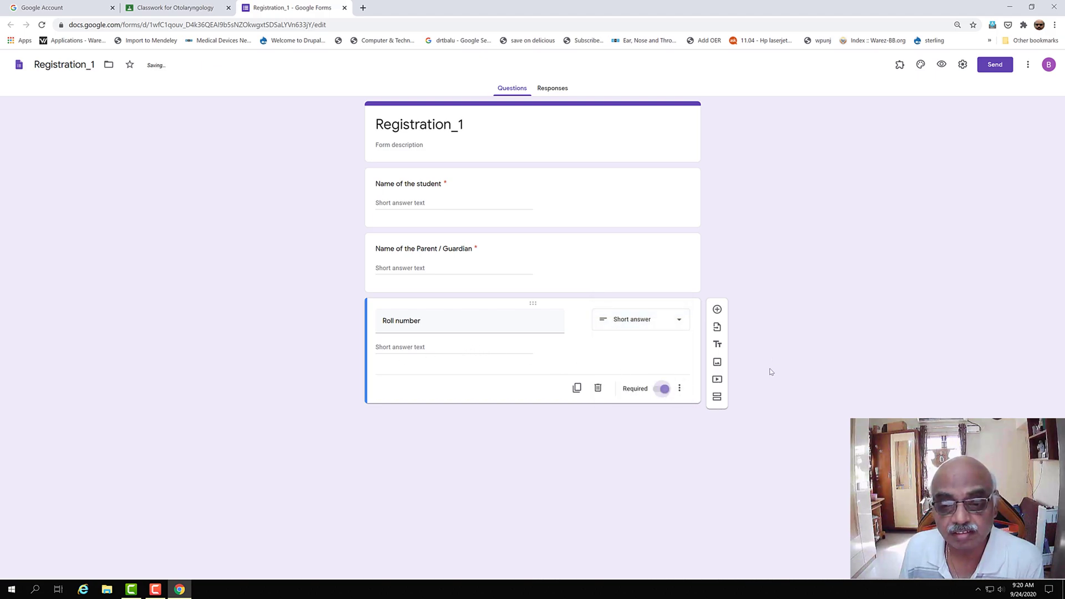
left_click(683, 322)
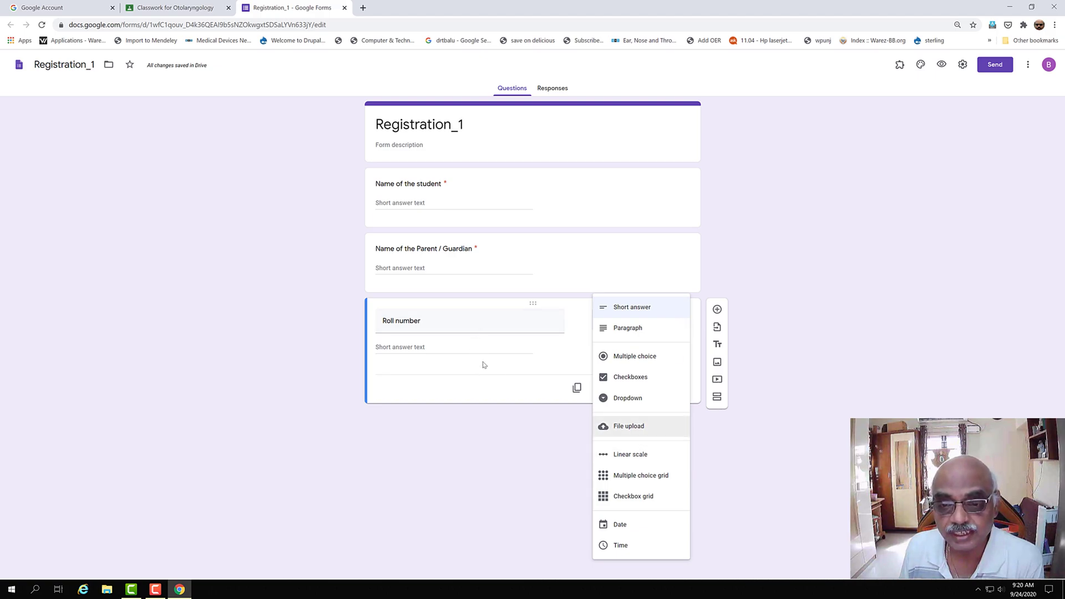
left_click(444, 321)
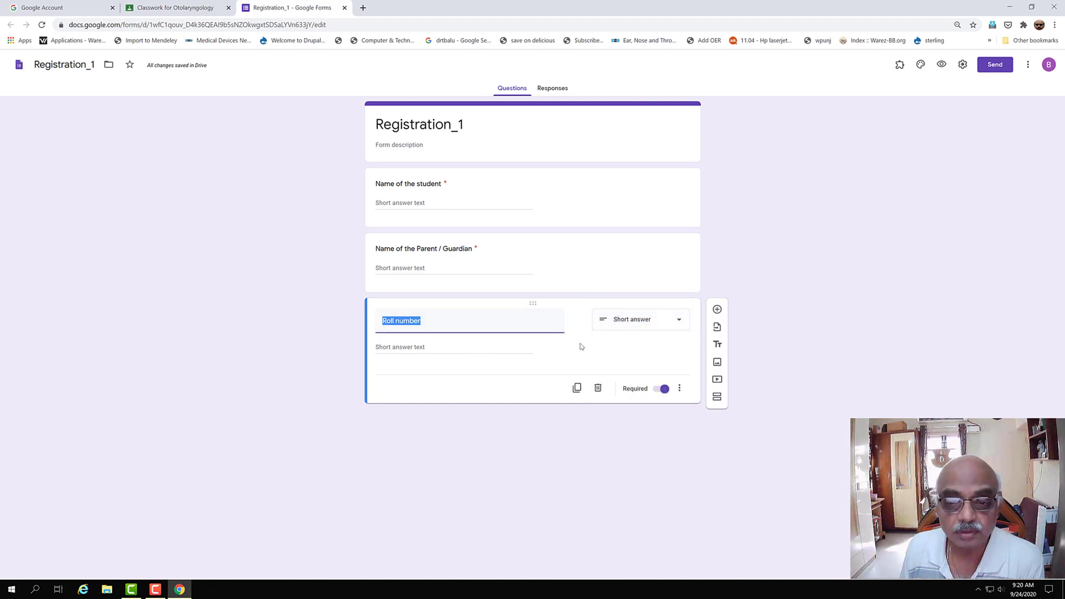
left_click(792, 336)
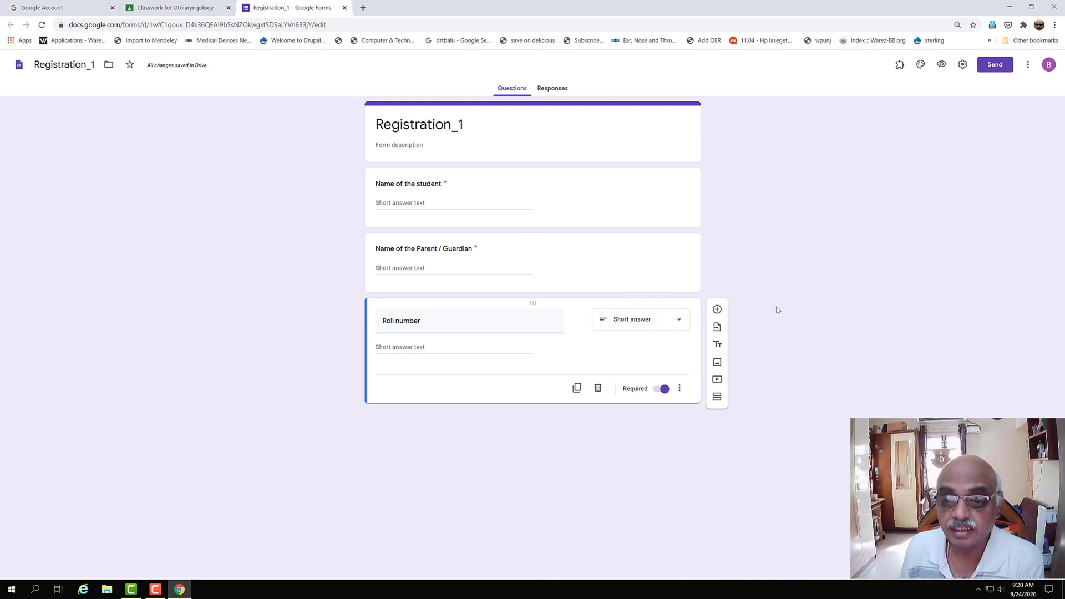
left_click(718, 308)
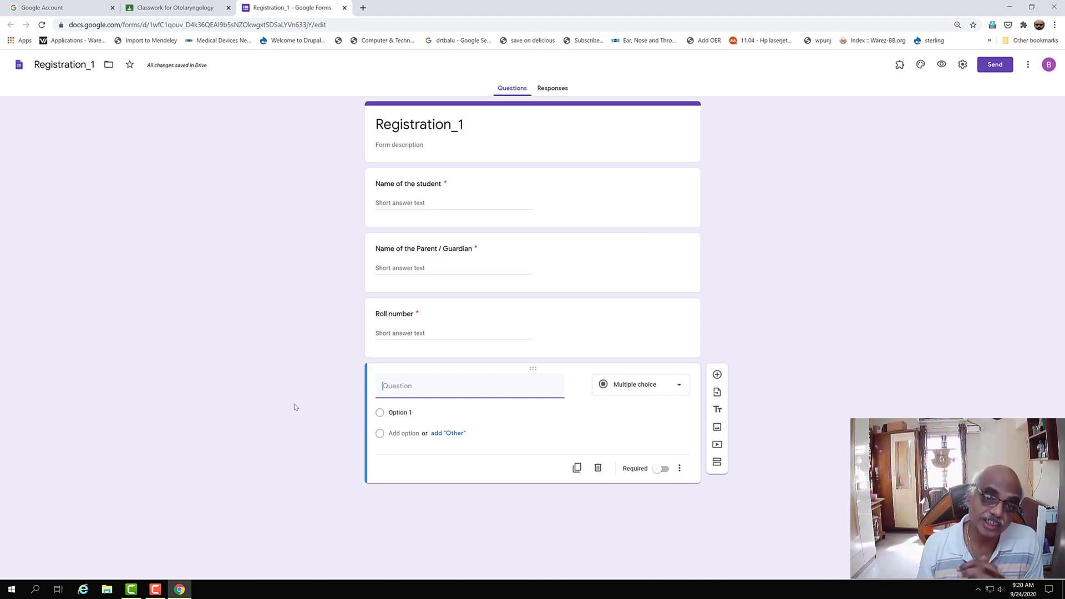
- Title the new question 'Address of the student' and mark it required
type("A")
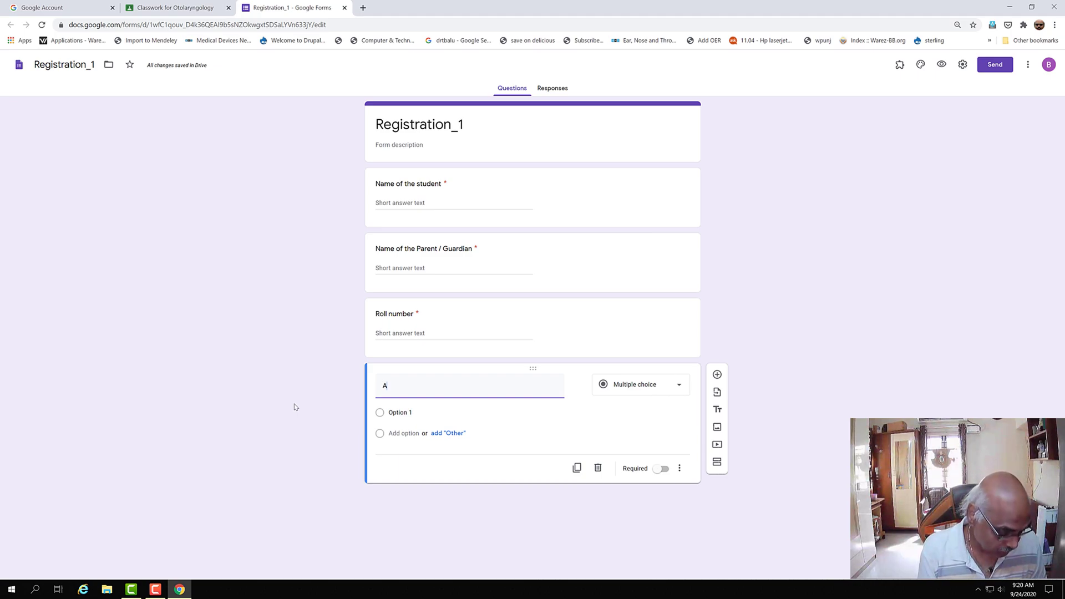
type("ddre")
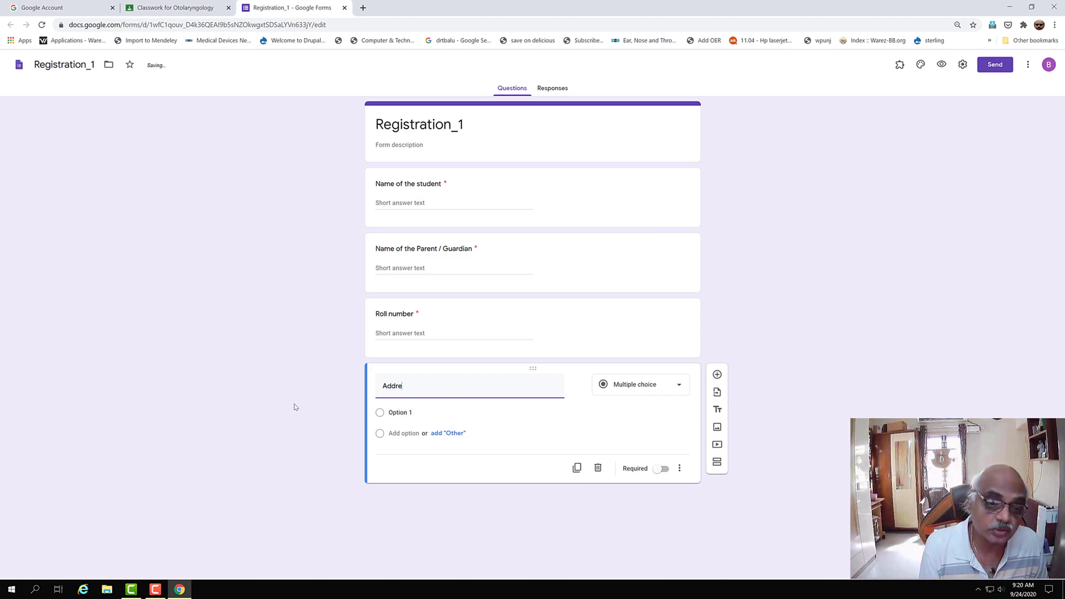
type("ss of the")
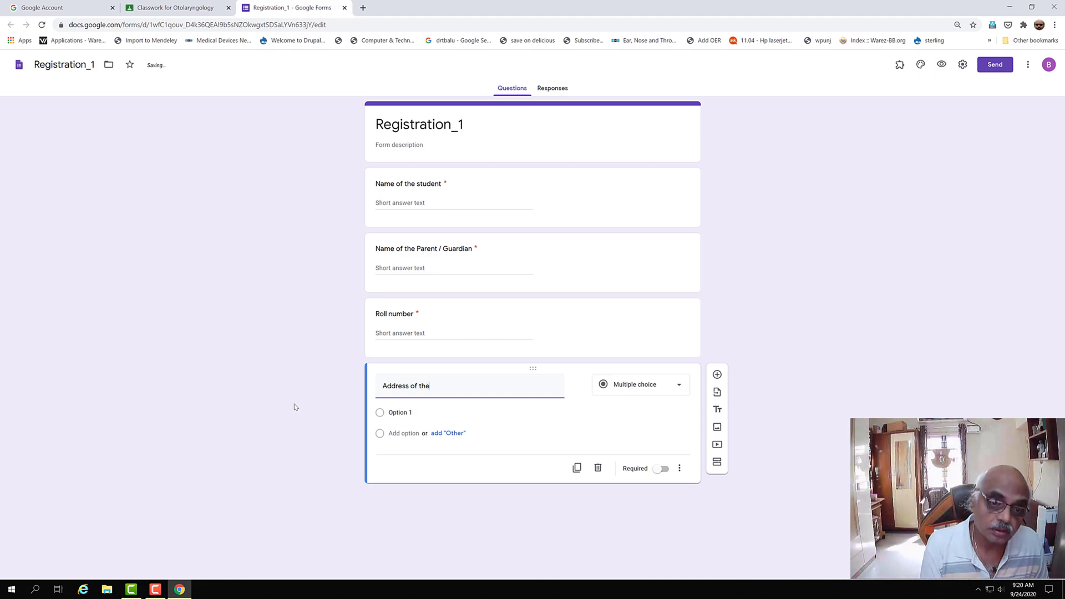
type(" student")
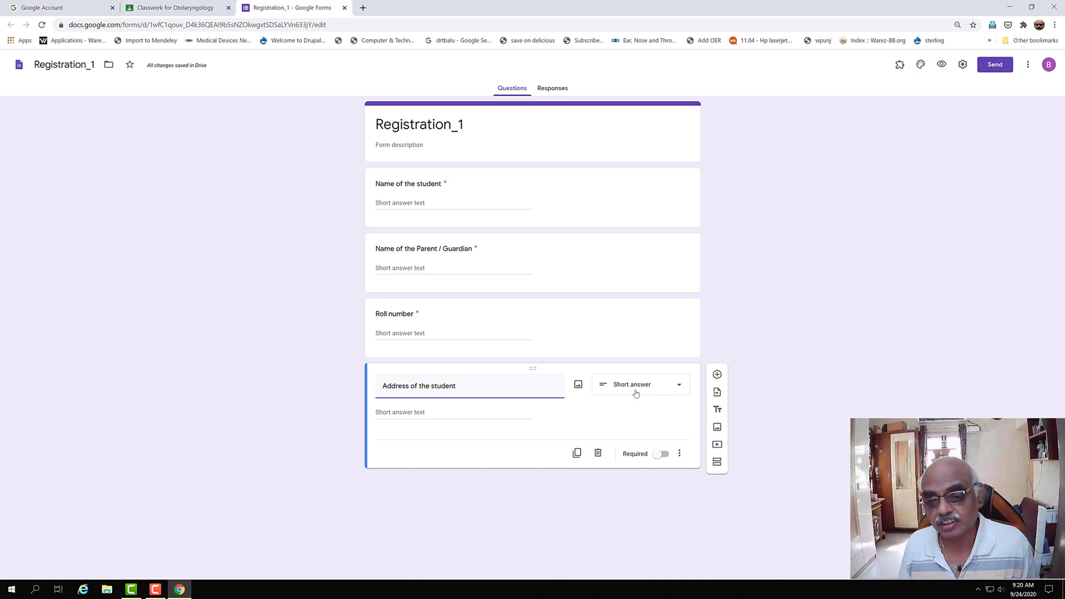
left_click(668, 459)
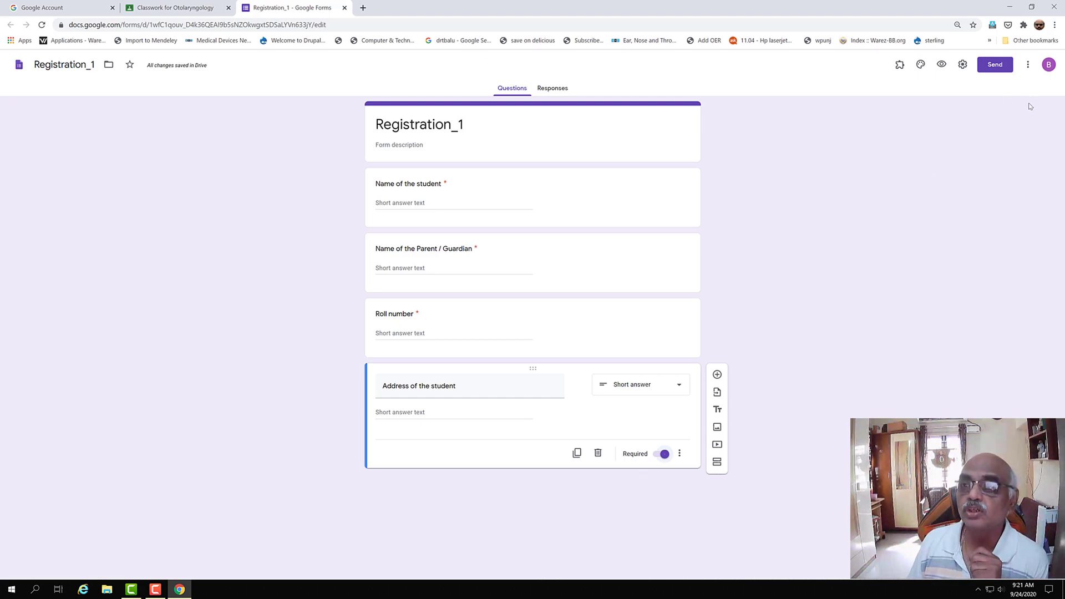
- Preview the four-question Registration_1 form, then view its Responses summary showing 0 responses
left_click(942, 67)
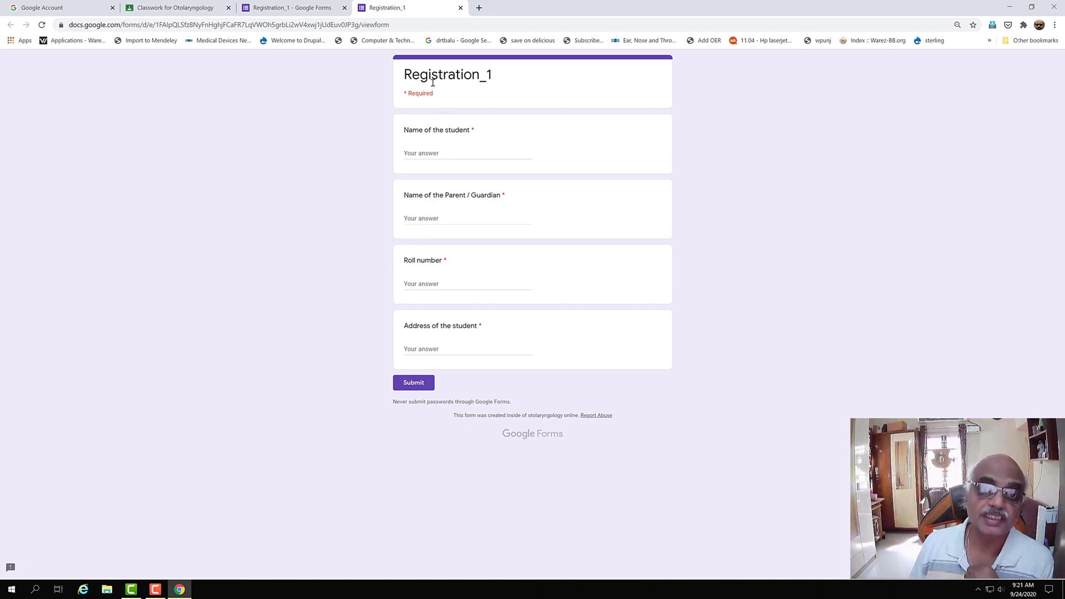
left_click(313, 7)
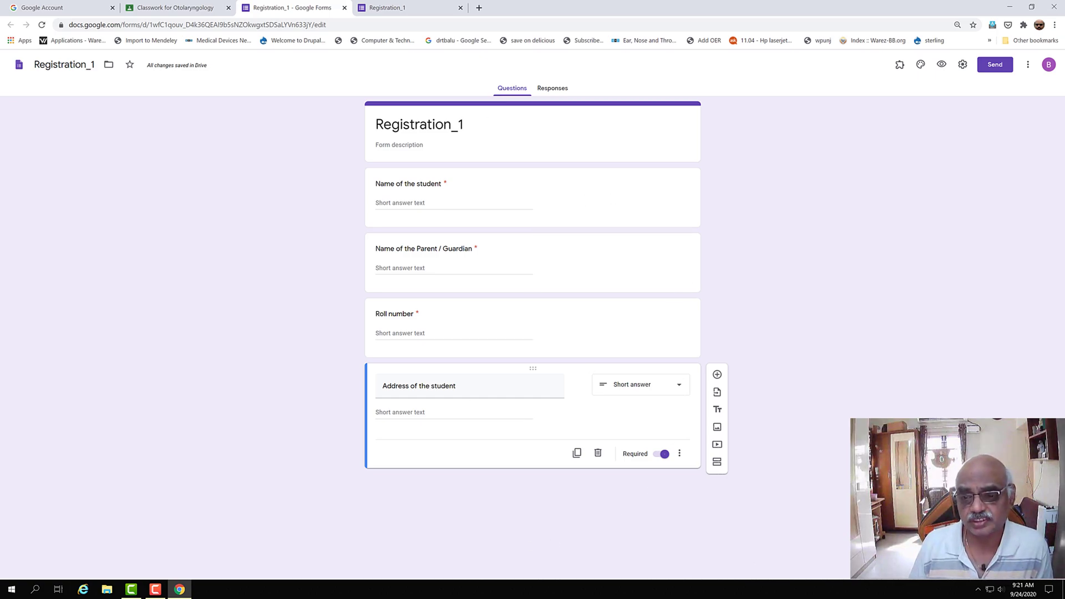
left_click(548, 92)
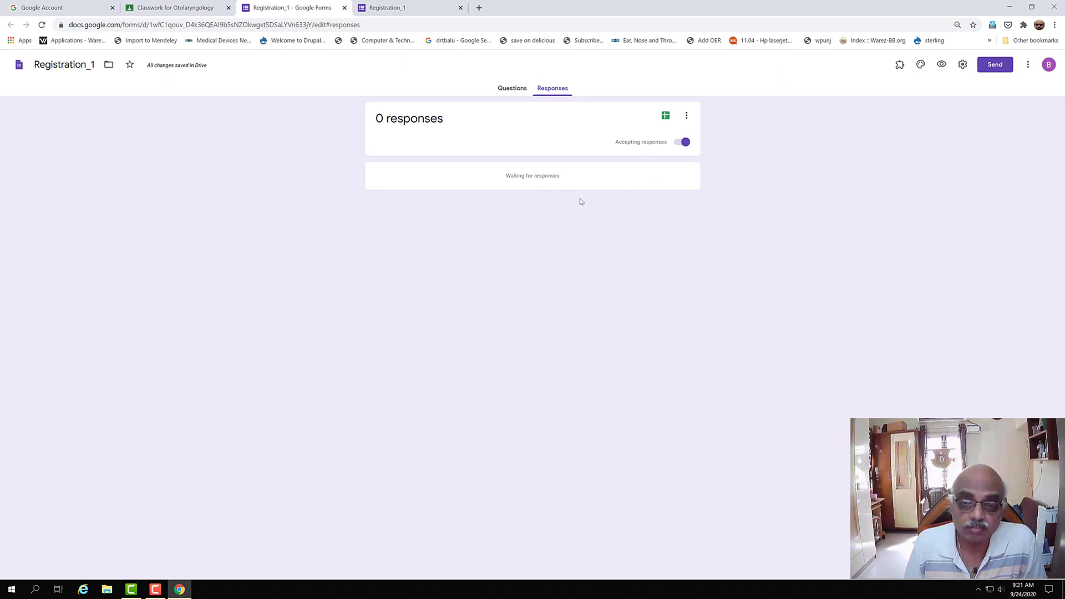
- Toggle Accepting responses off and back on, then open the Responses card's more-options menu
left_click(685, 144)
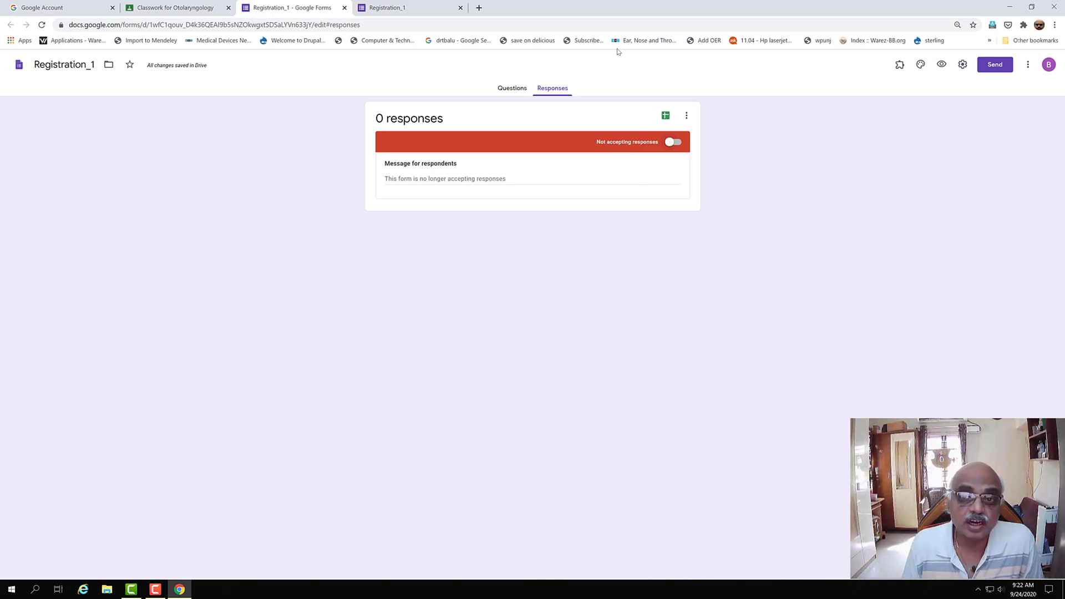
left_click(685, 142)
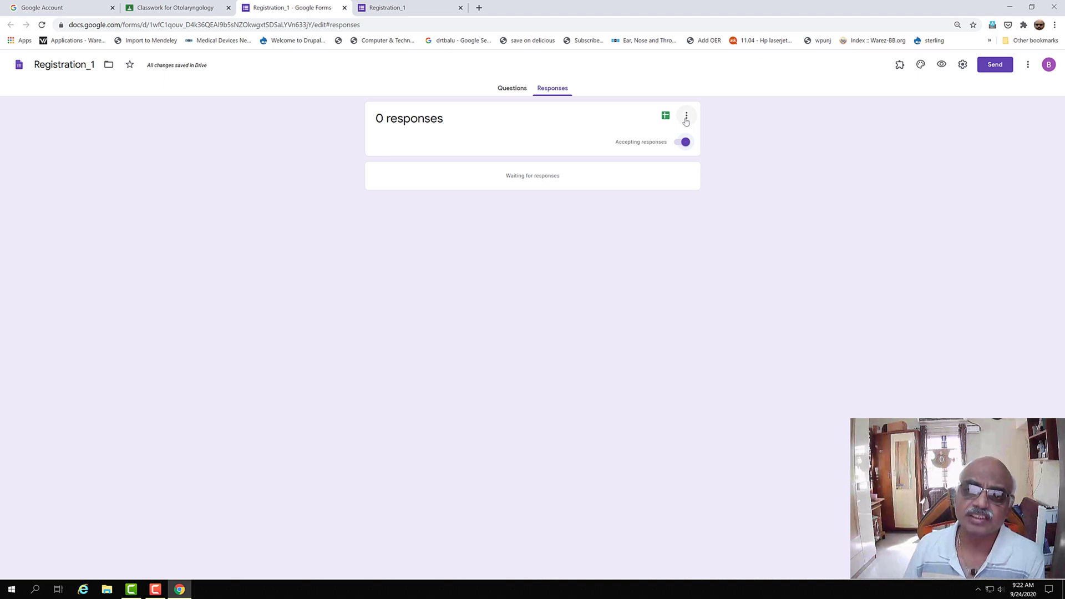
left_click(686, 116)
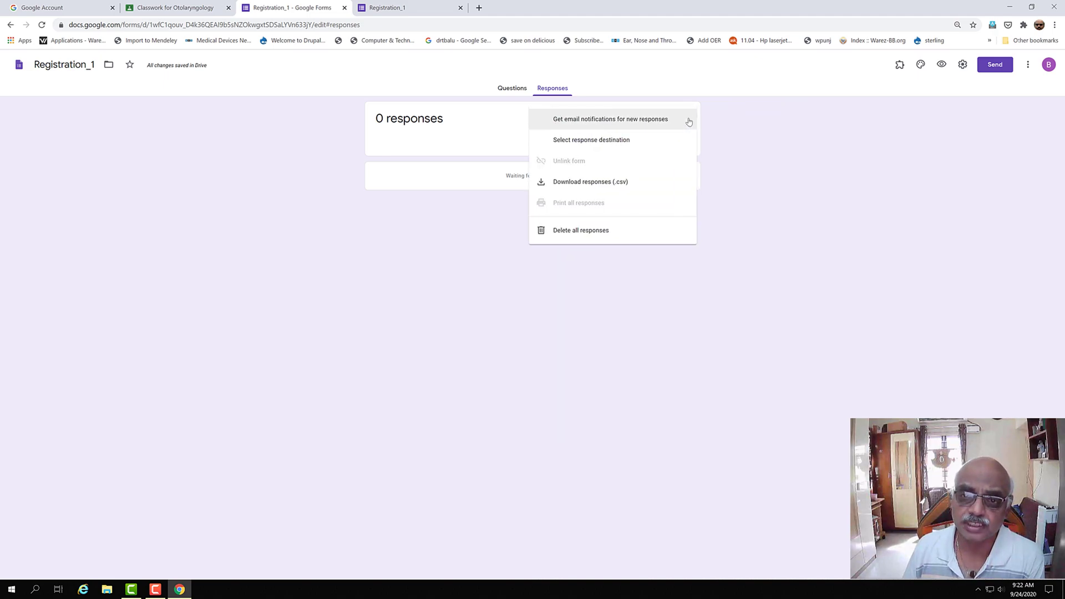
left_click(631, 142)
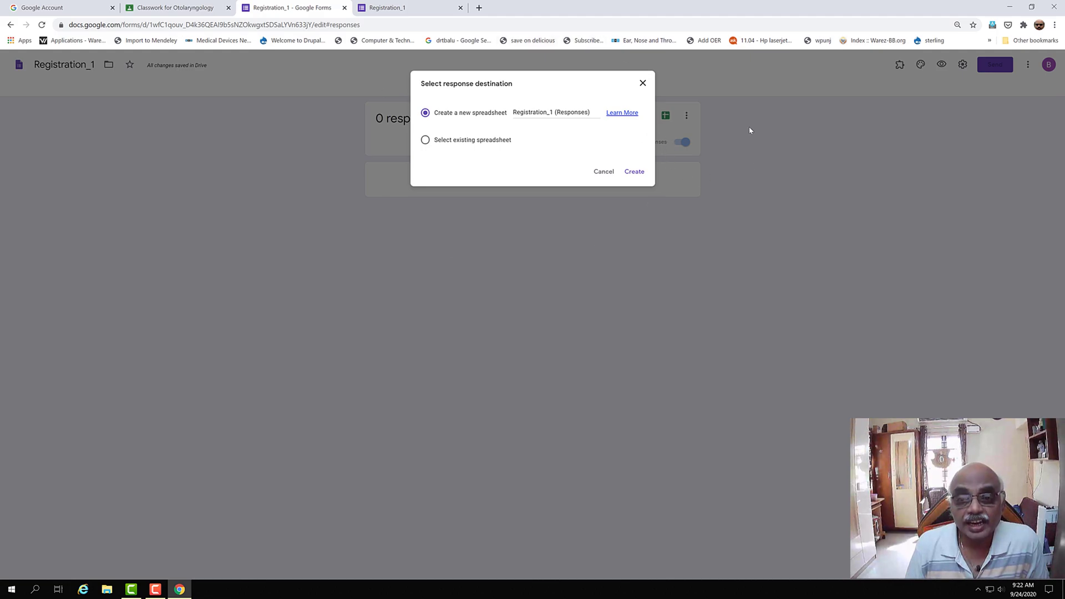
left_click(605, 173)
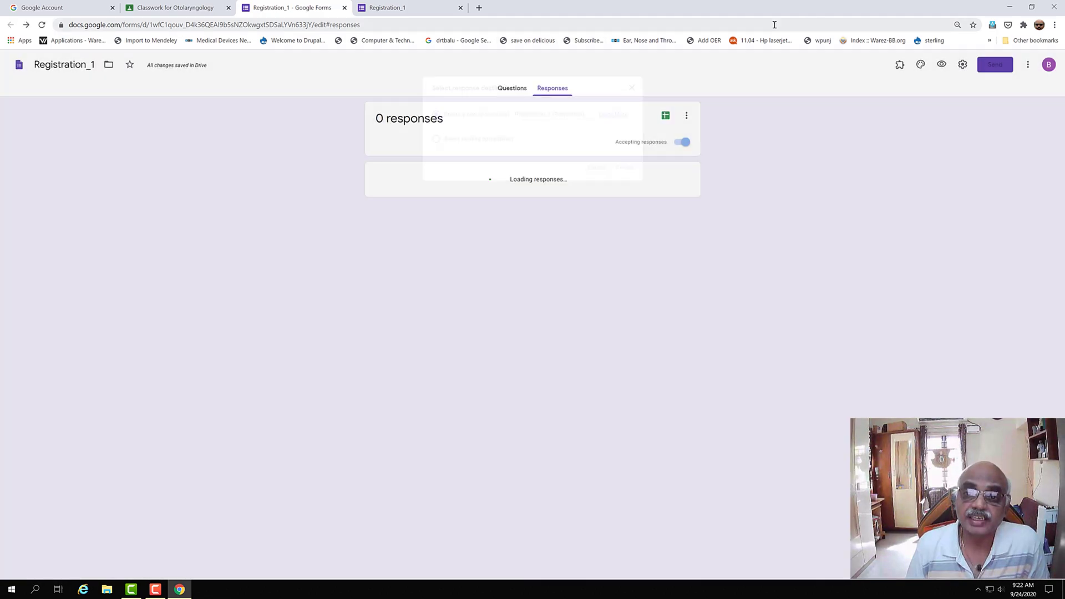
left_click(688, 117)
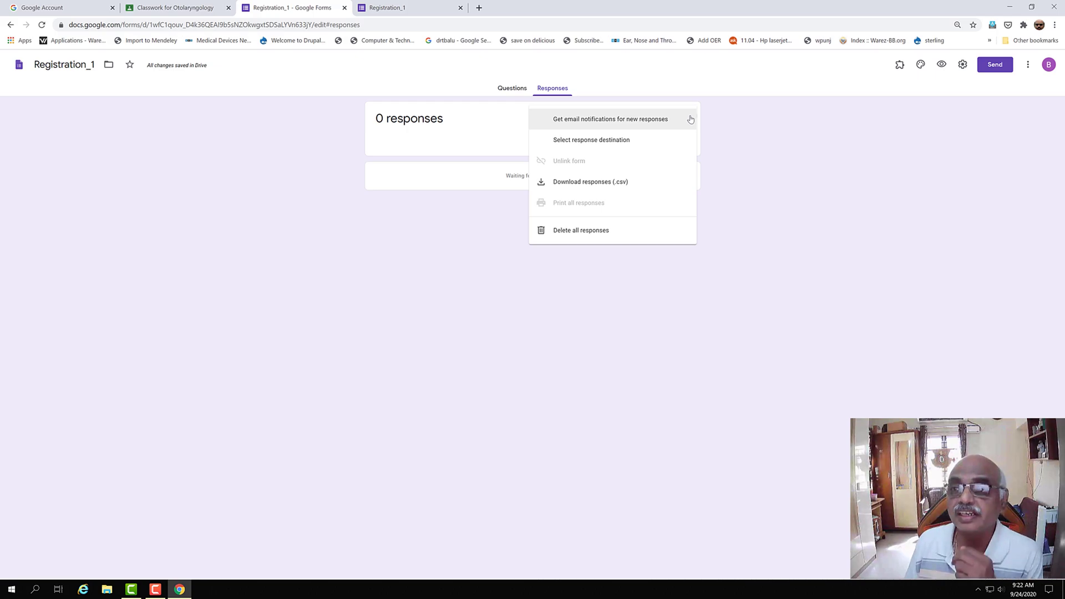
left_click(639, 143)
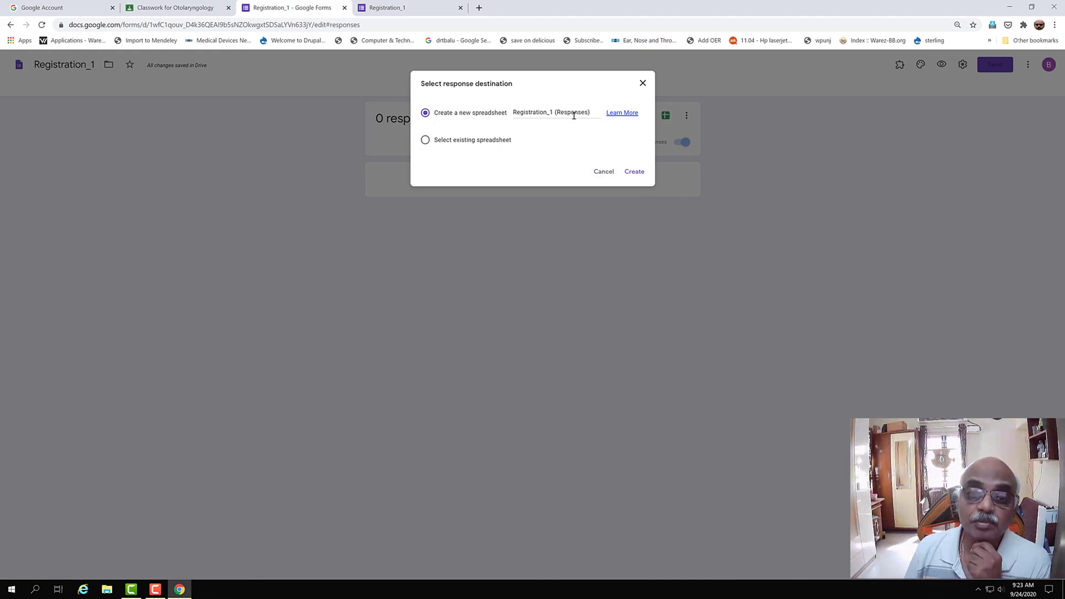
left_click(634, 172)
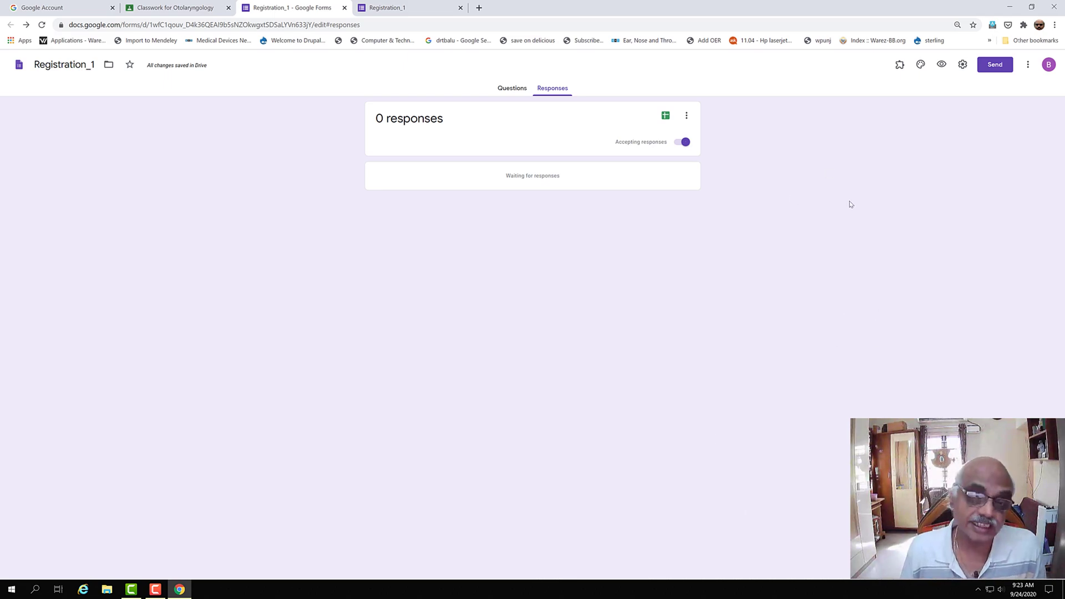
- Open the linked Registration_1 (Responses) spreadsheet in Sheets, then return to the form
left_click(666, 116)
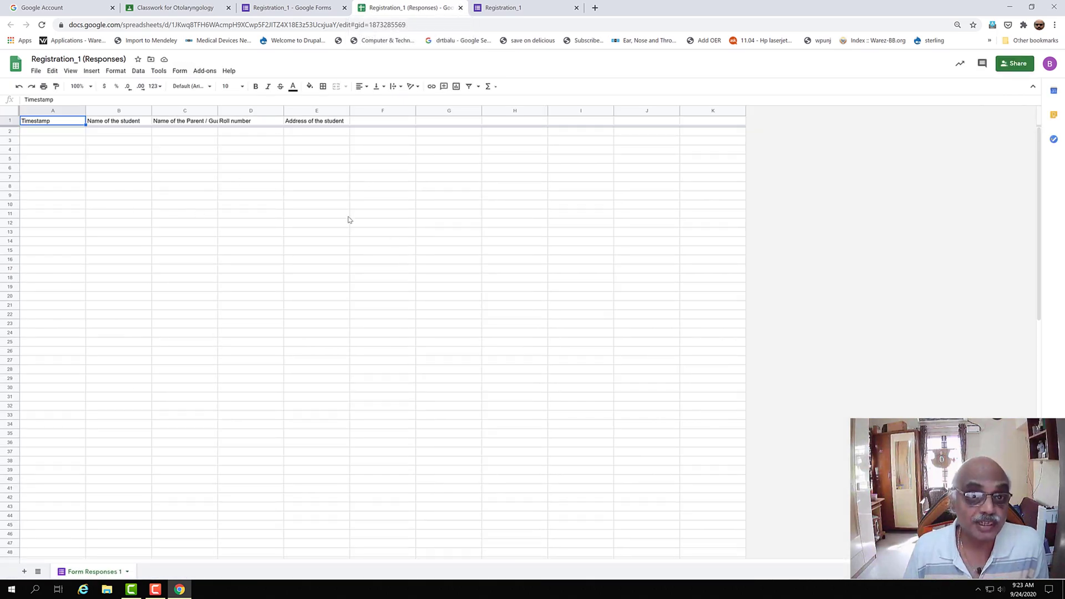
left_click(279, 12)
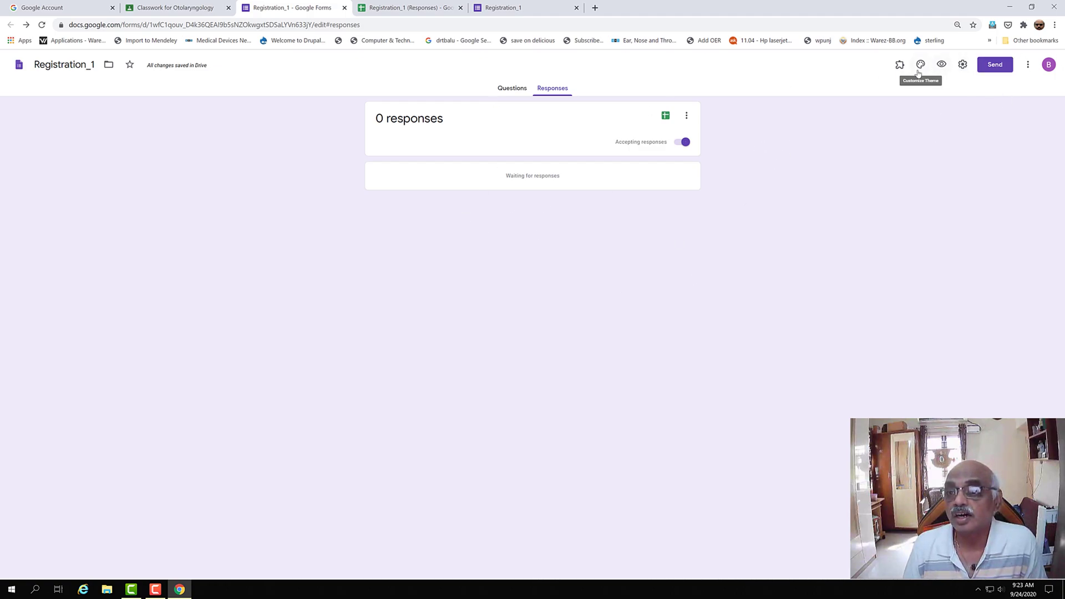
left_click(686, 116)
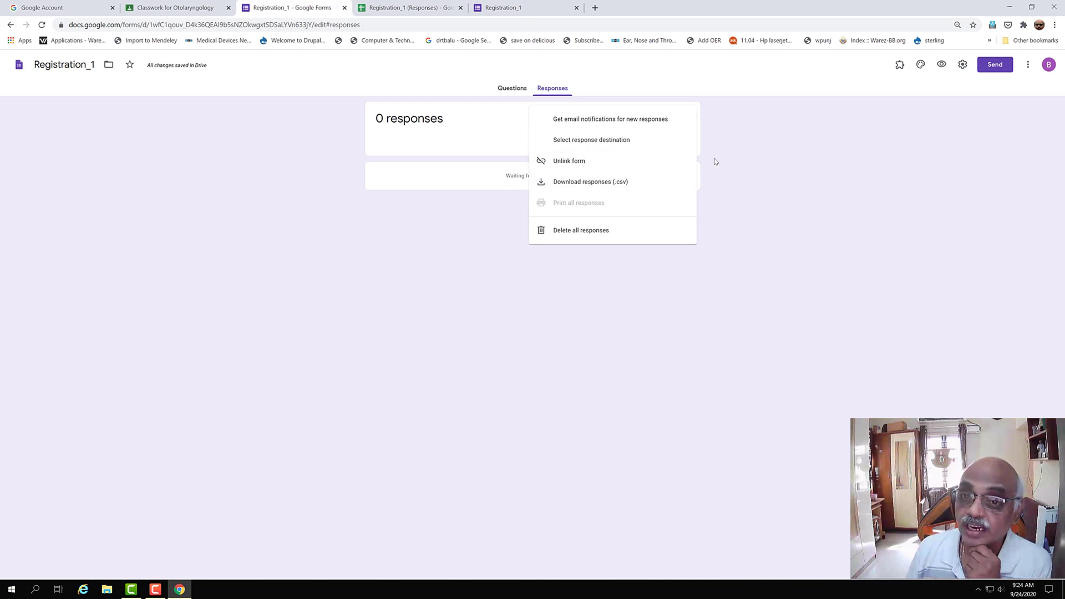
left_click(771, 80)
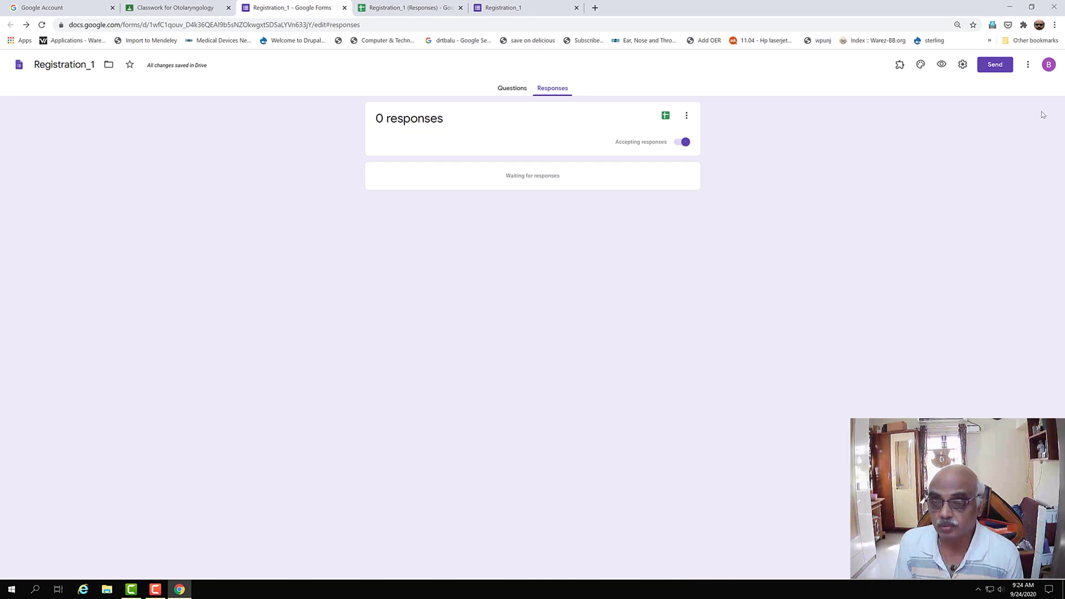
left_click(922, 66)
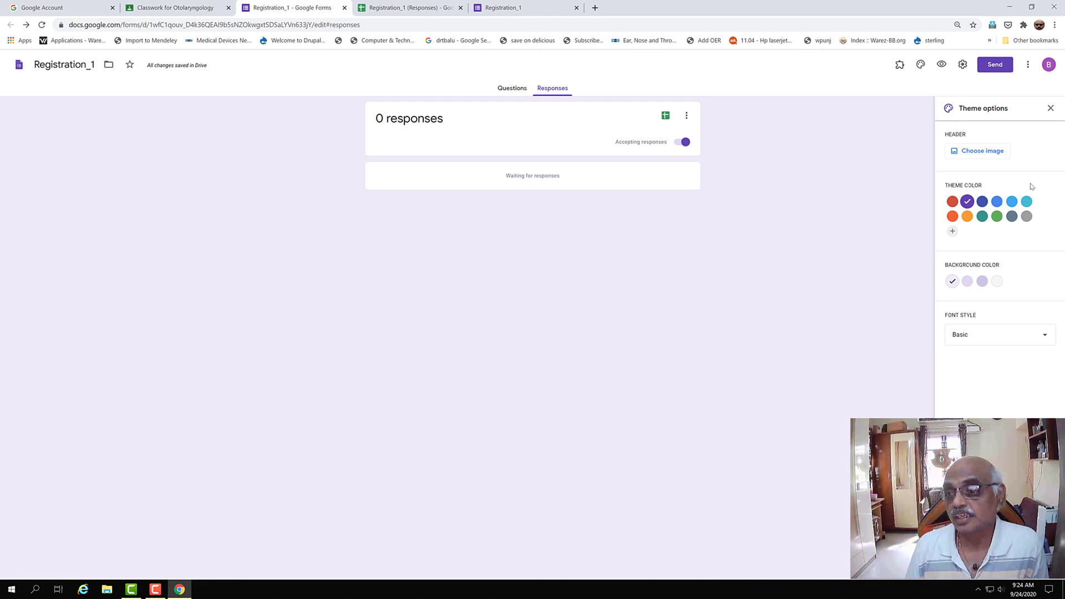
left_click(1049, 338)
left_click(902, 331)
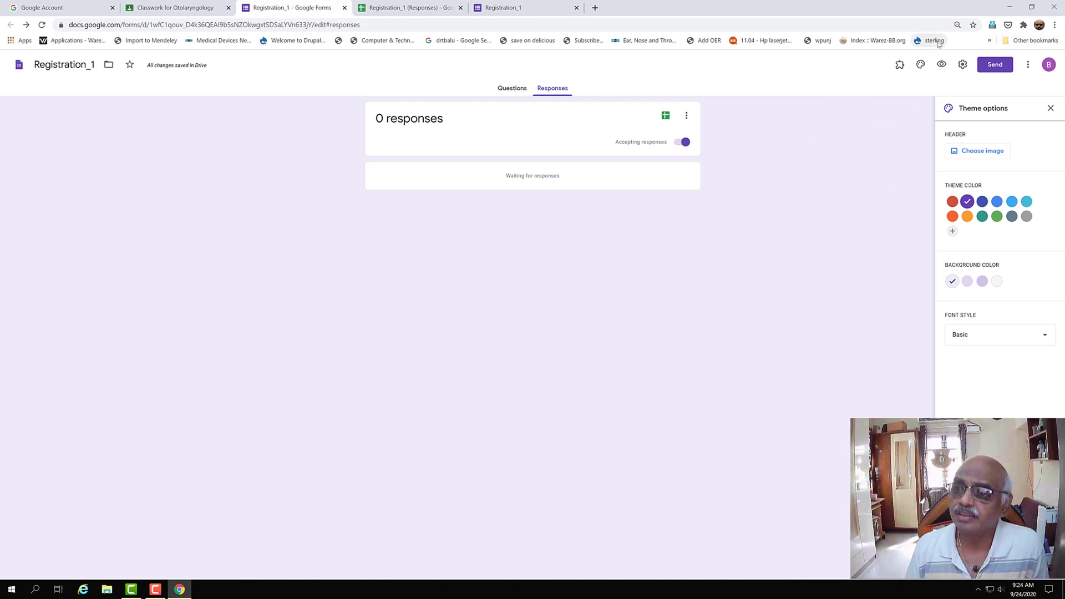
left_click(1051, 108)
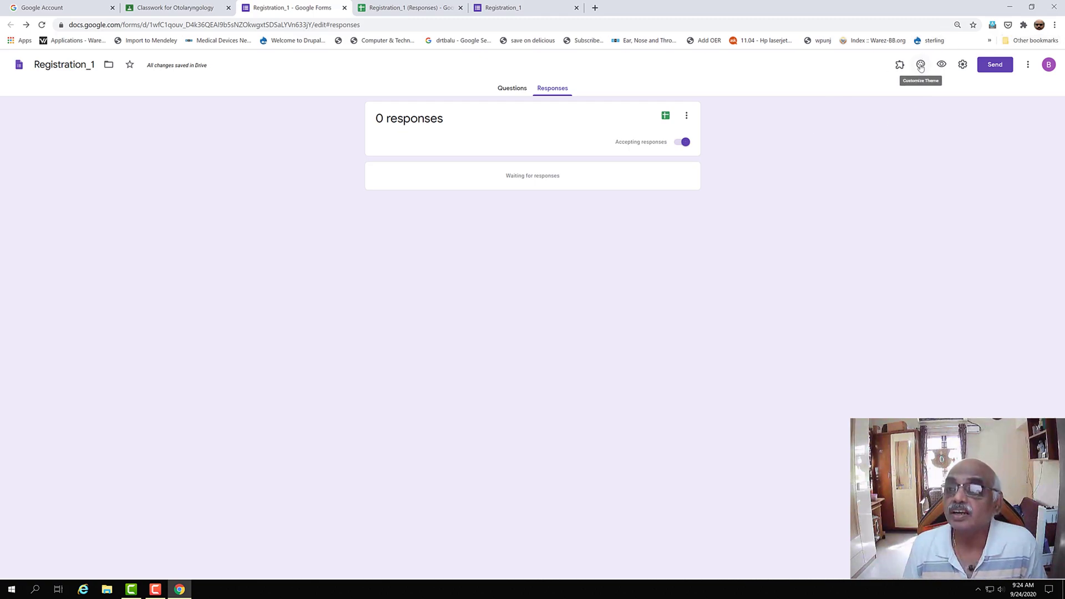
left_click(963, 66)
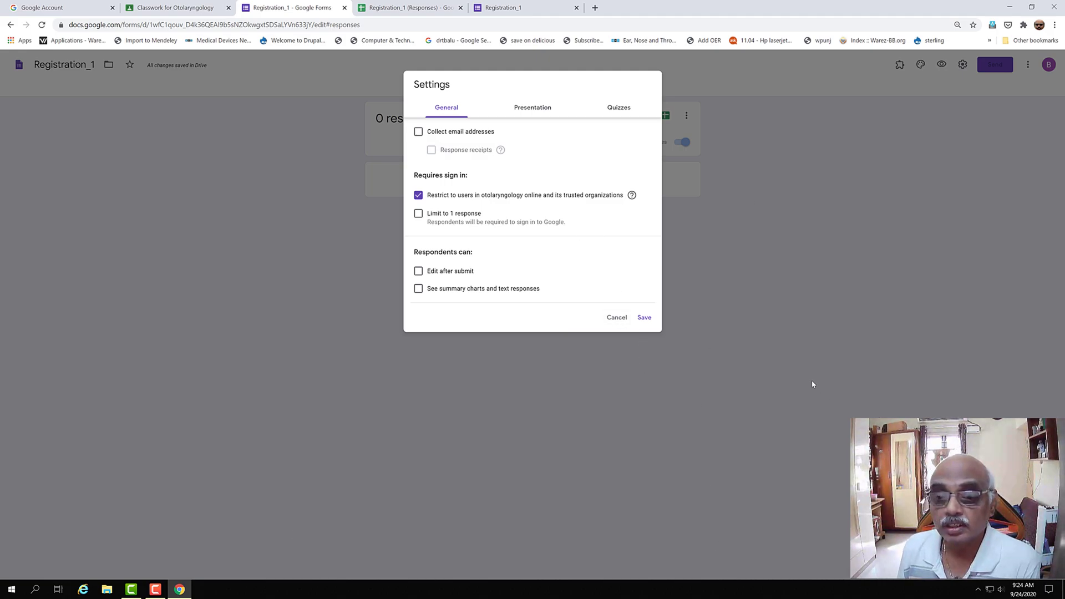
left_click(617, 319)
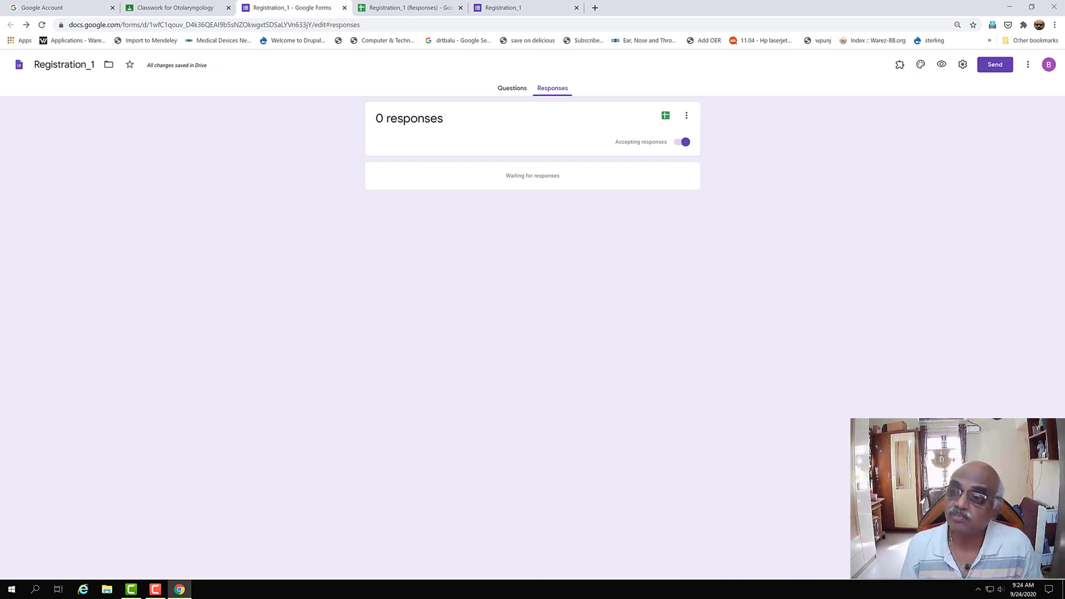
left_click(1028, 65)
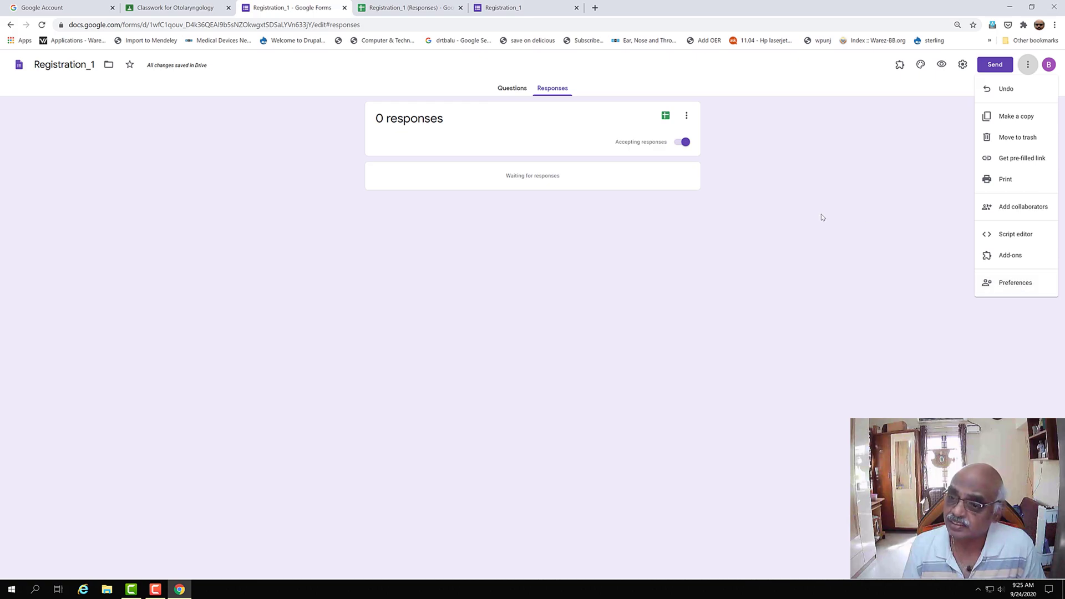
left_click(859, 223)
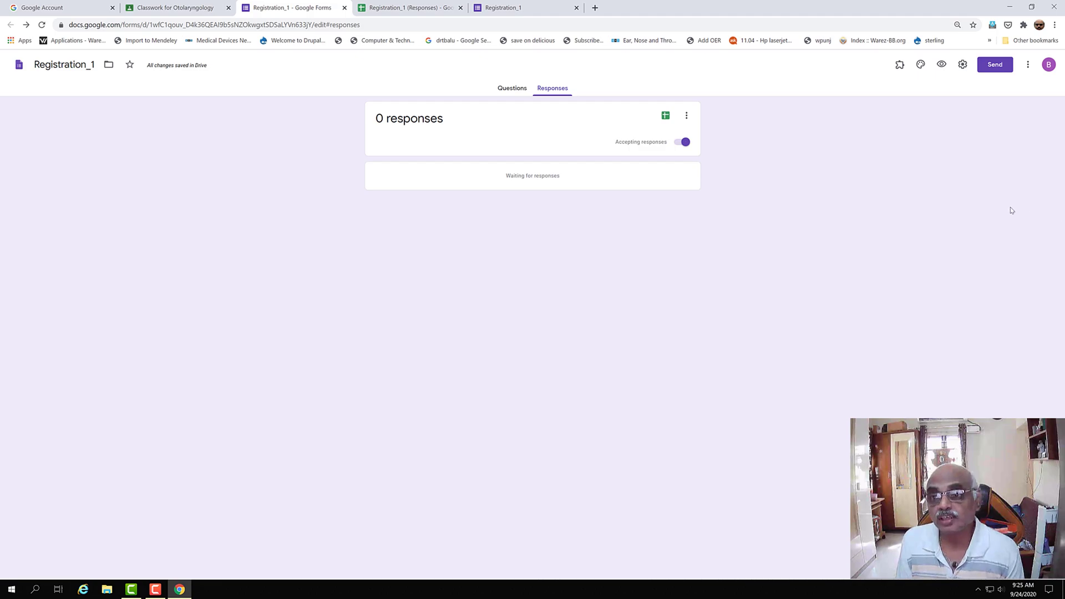
- In form settings, collect email addresses and always send response receipts
left_click(962, 65)
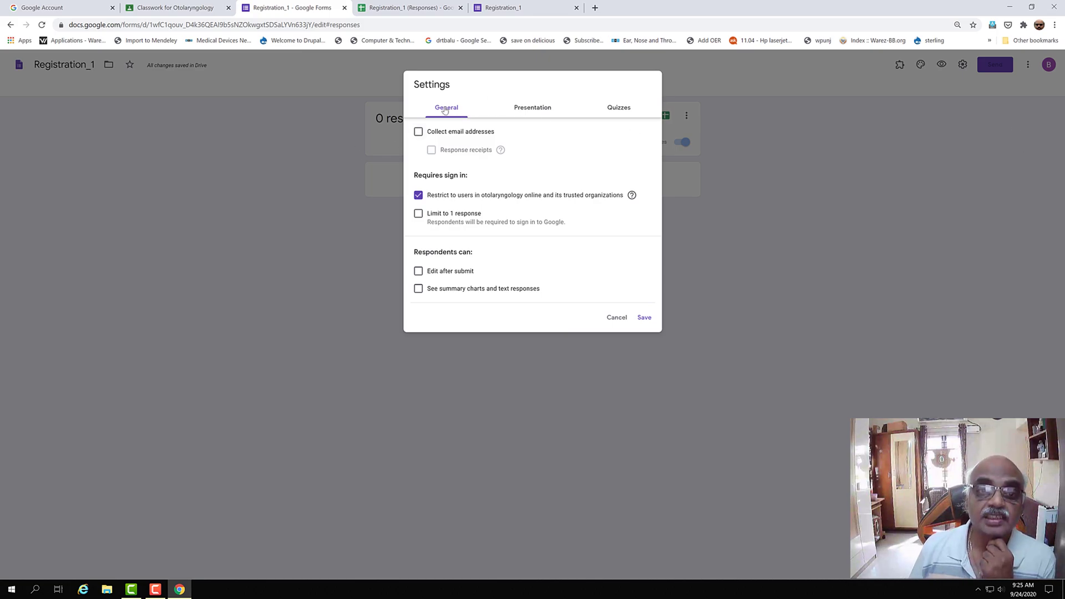
left_click(419, 133)
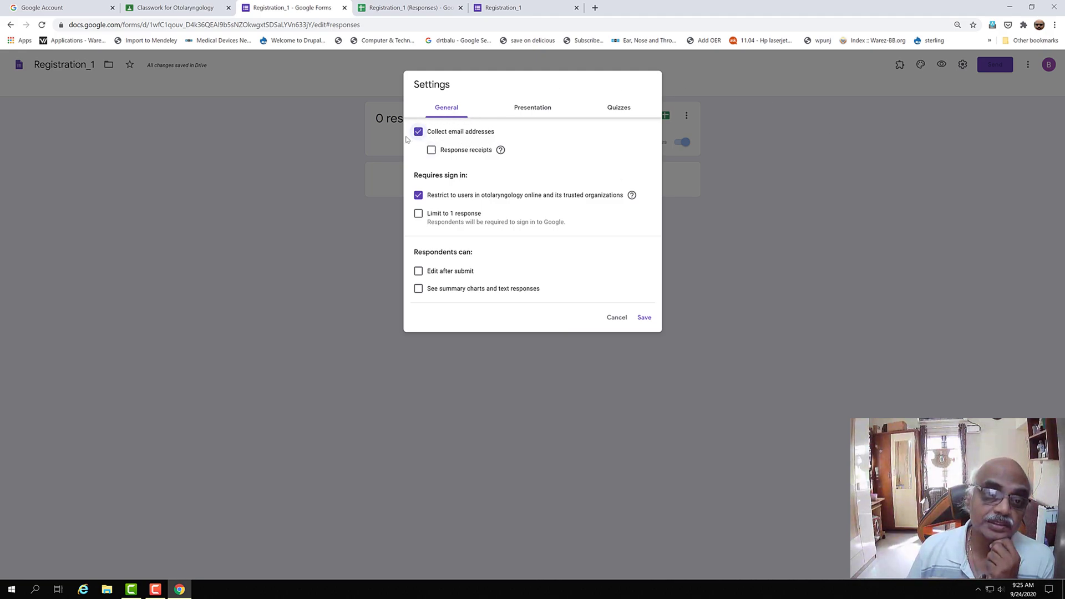
left_click(431, 150)
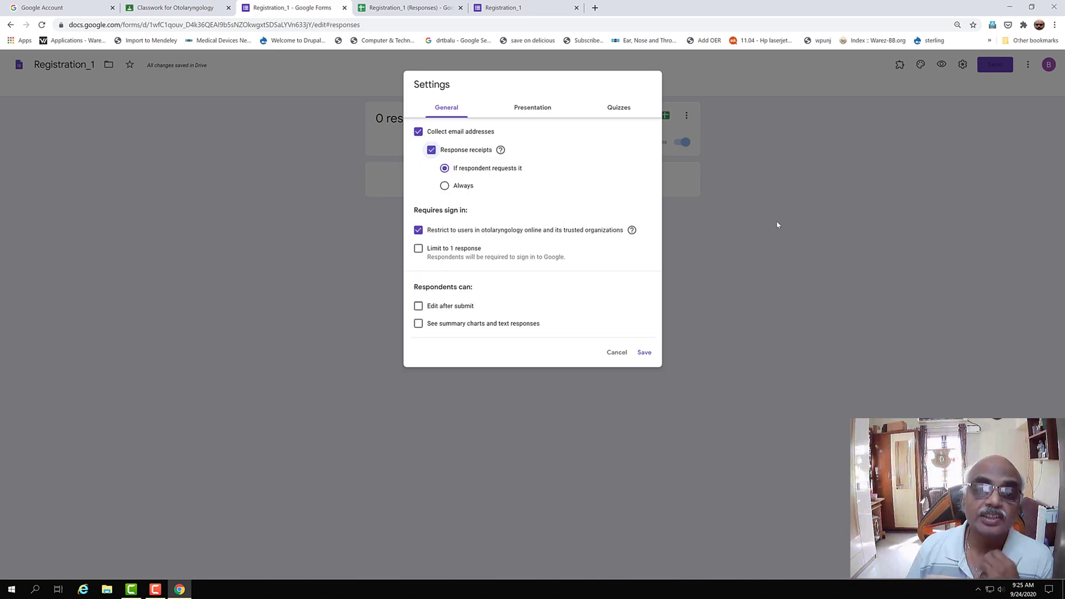
left_click(444, 186)
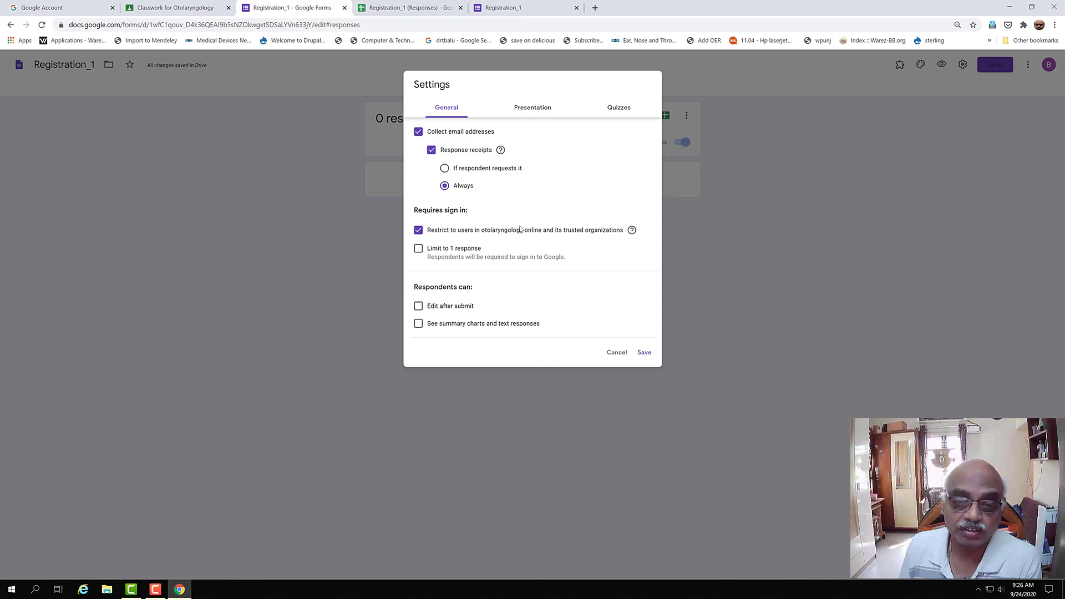
- Limit respondents to 1 response, lift the organization restriction, and allow editing after submit
left_click(433, 251)
left_click(419, 230)
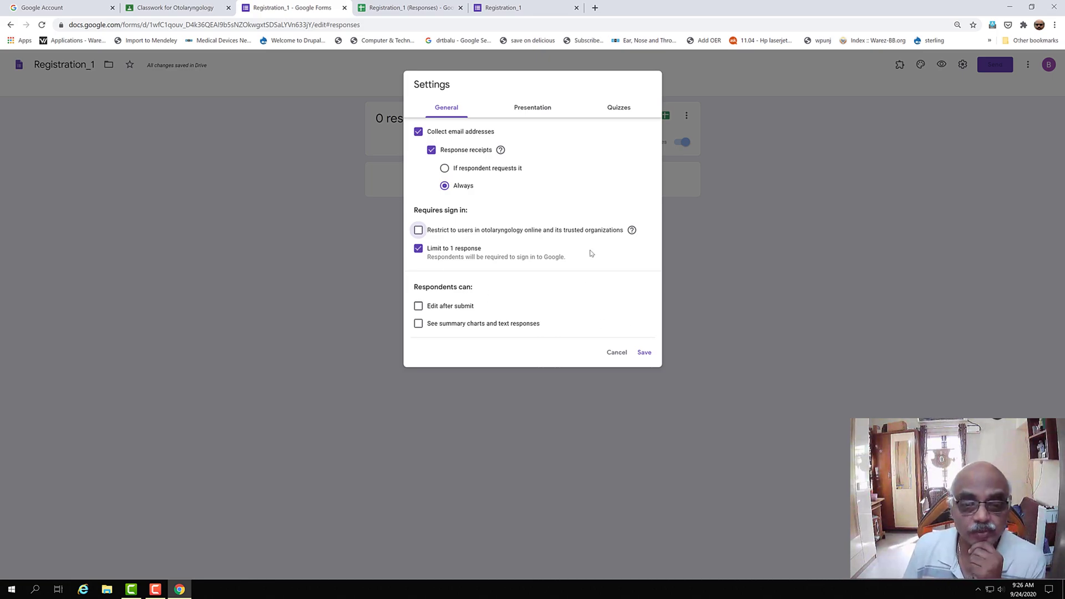
left_click(418, 307)
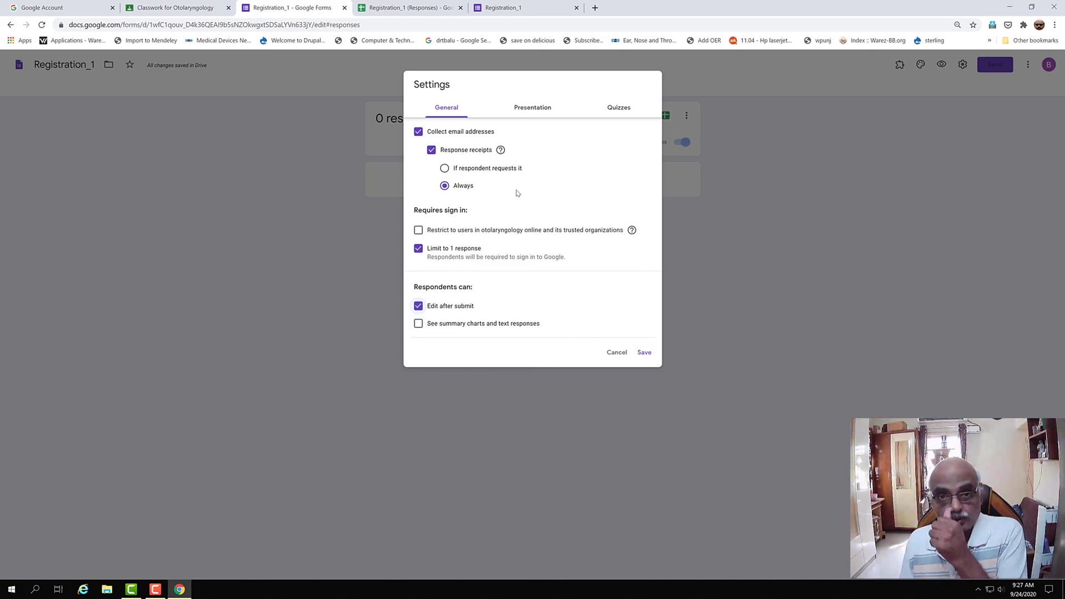
left_click(528, 110)
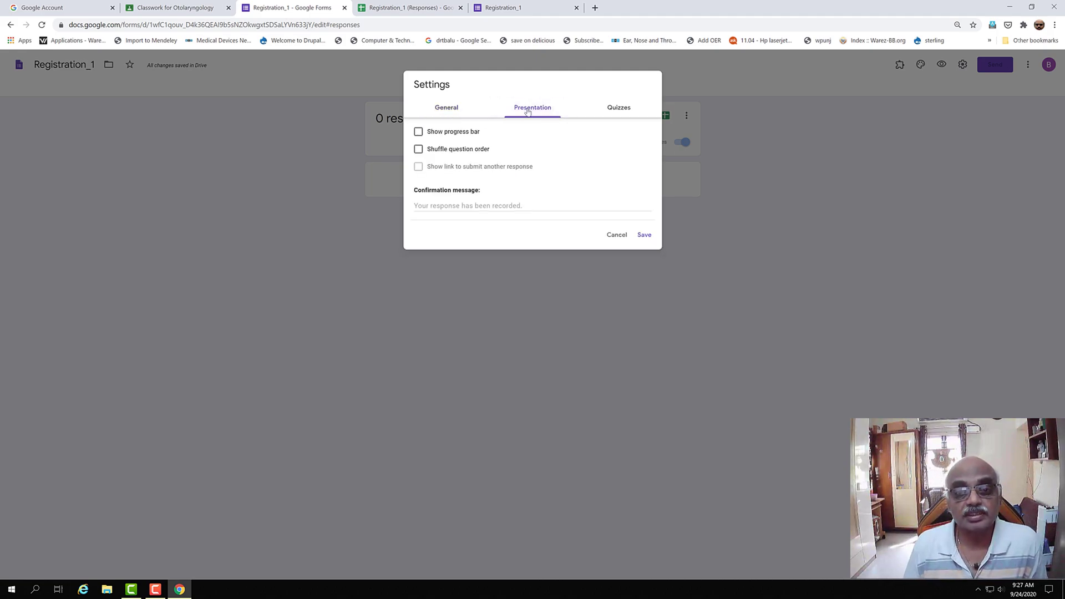
- Enable Show progress bar in Presentation settings and save all form settings
left_click(419, 132)
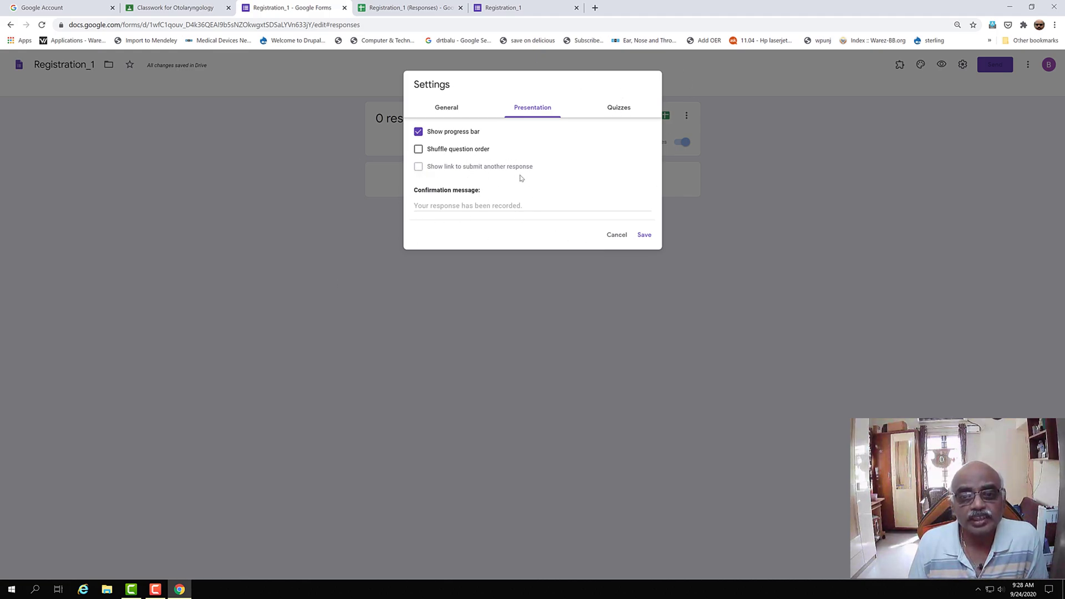
left_click(624, 109)
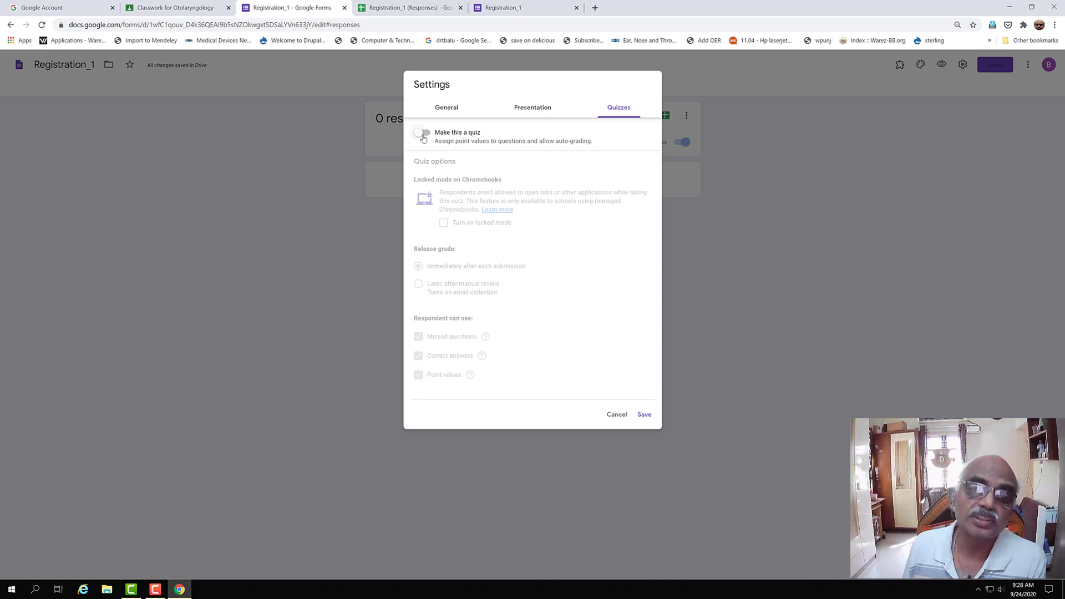
left_click(549, 109)
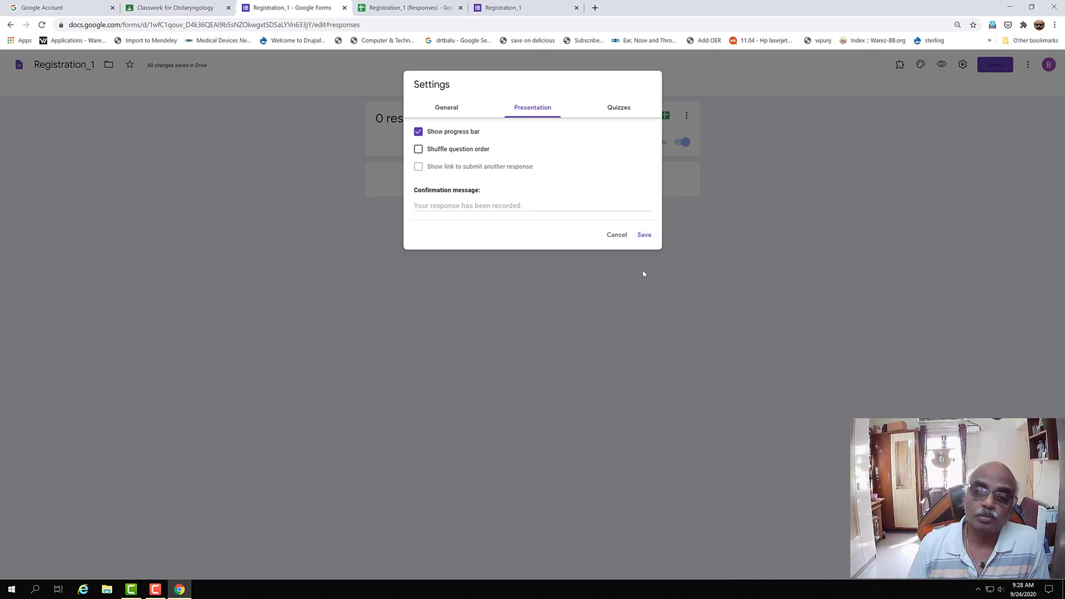
left_click(645, 237)
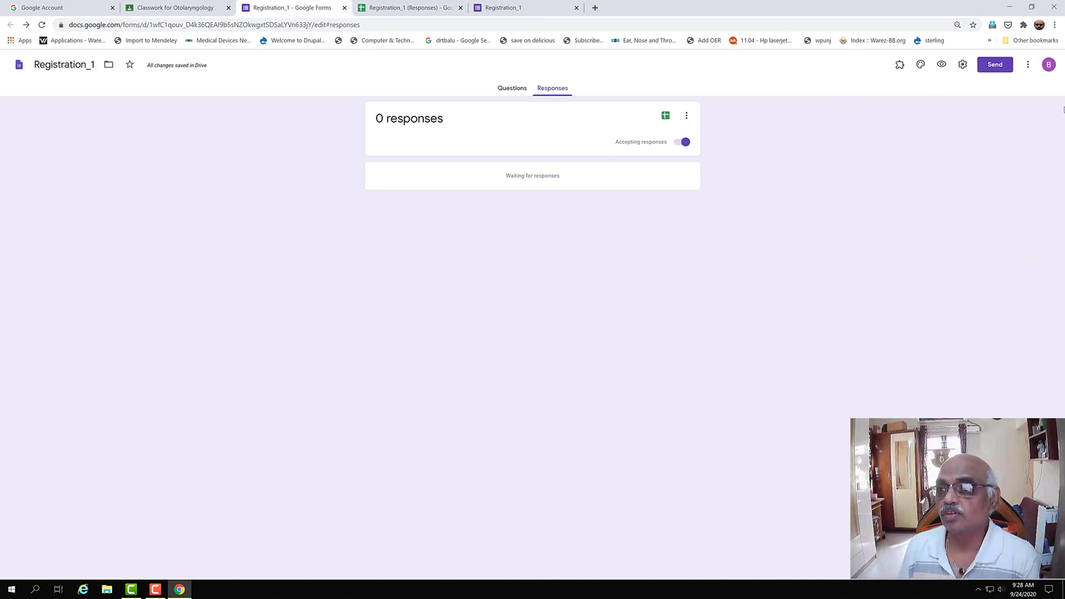
- Open Preferences from the More menu to view default settings for new forms
left_click(1027, 67)
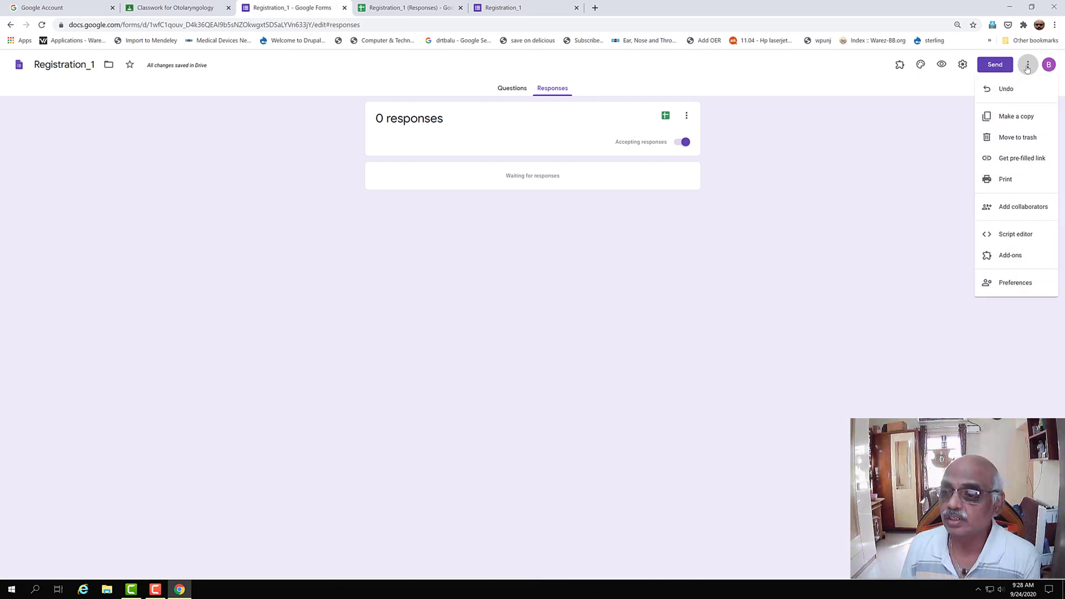
left_click(1005, 288)
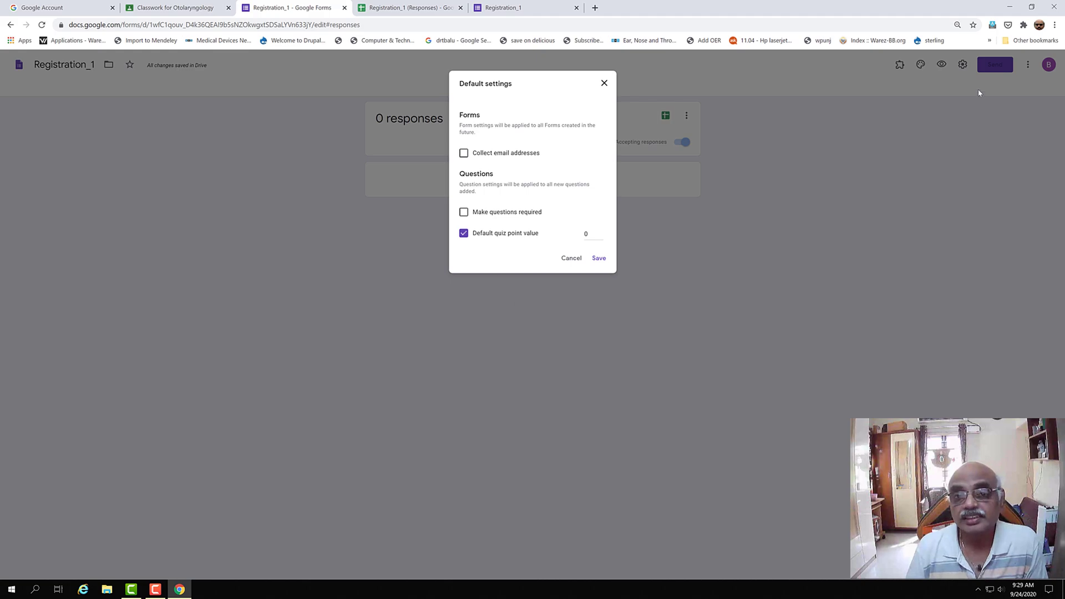
- Close Preferences unchanged, generate a pre-filled link for Registration_1, and return to its responses
left_click(605, 84)
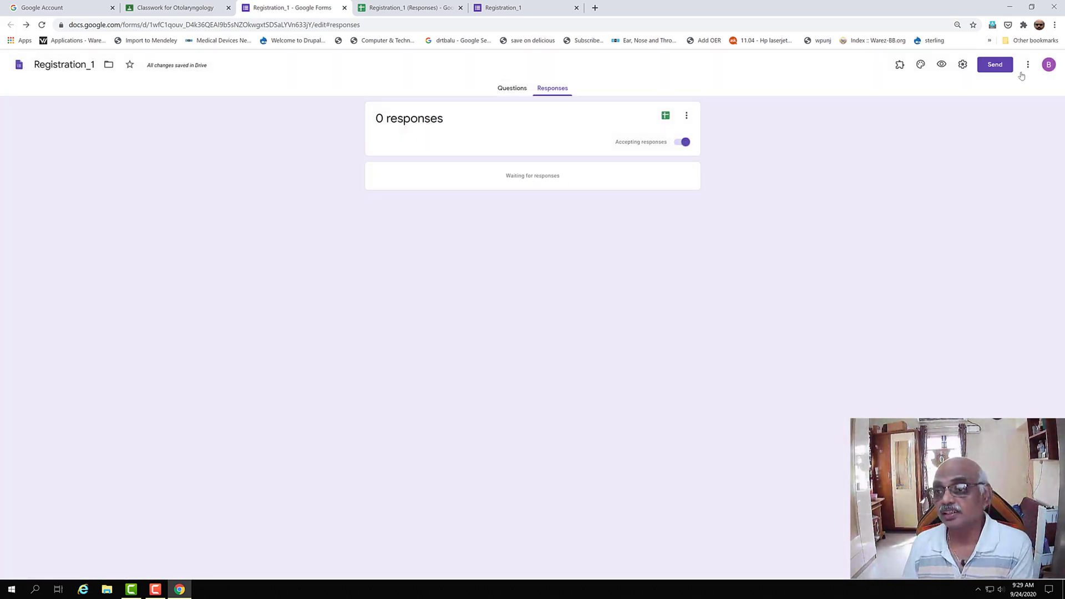
left_click(1028, 66)
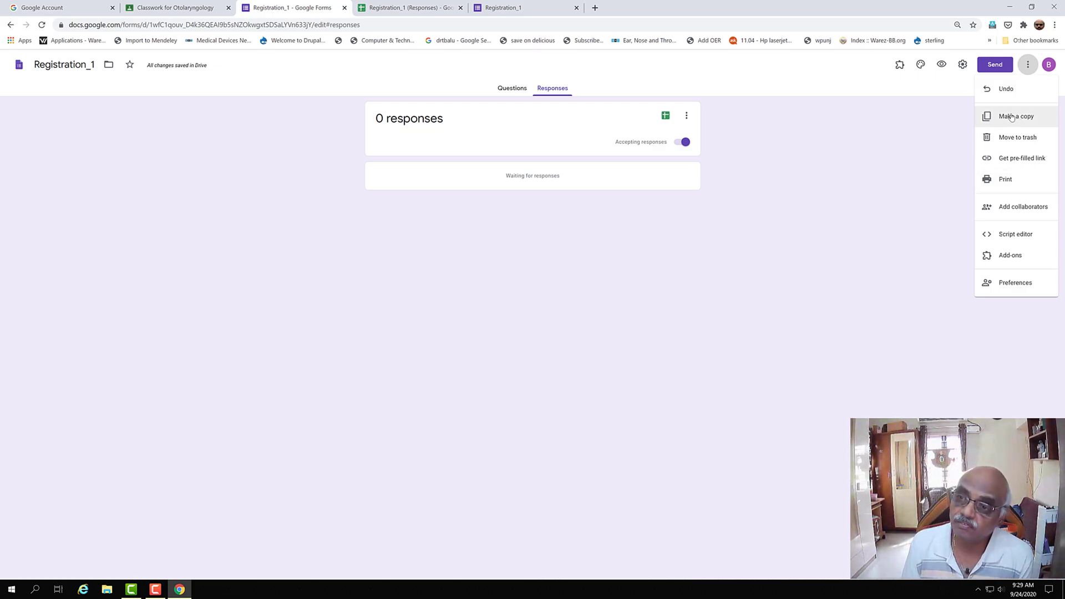
left_click(1012, 165)
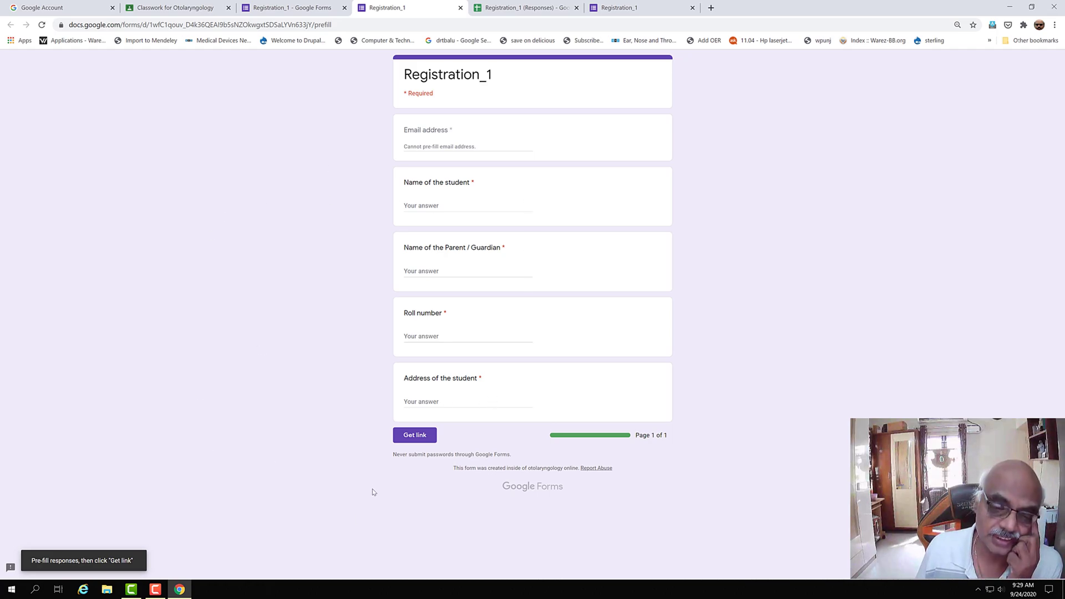
left_click(412, 438)
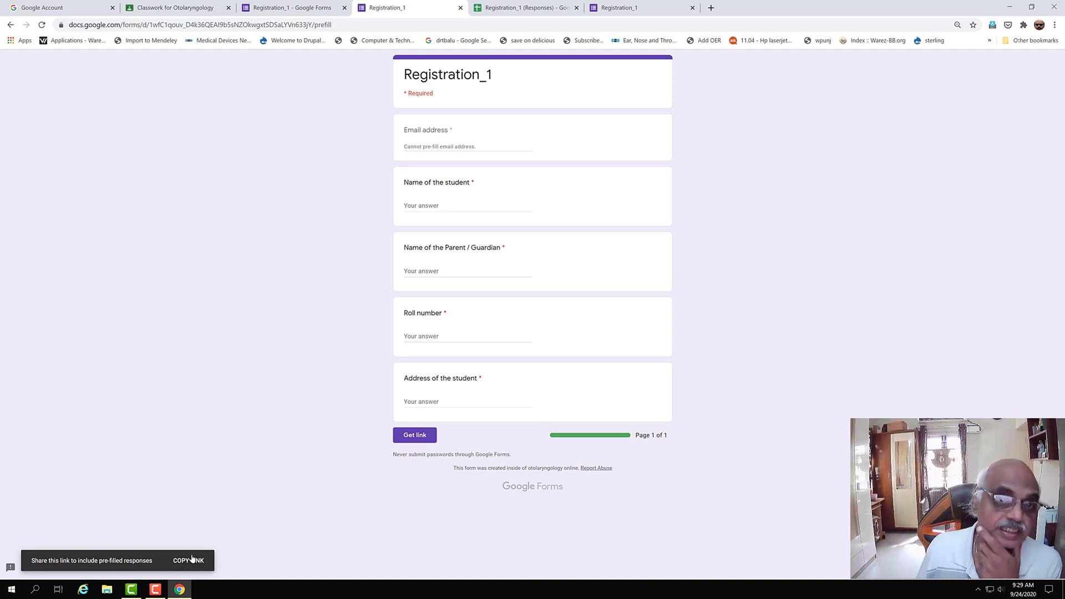
left_click(303, 9)
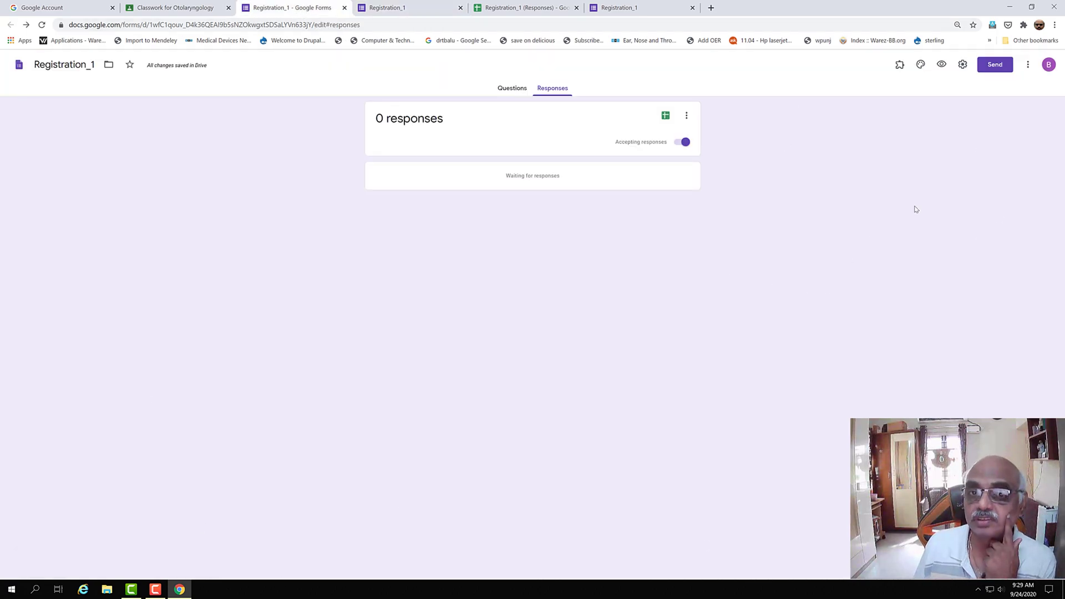
- Copy Registration_1's shortened forms.gle link, then go back to the Classroom assignment
left_click(987, 67)
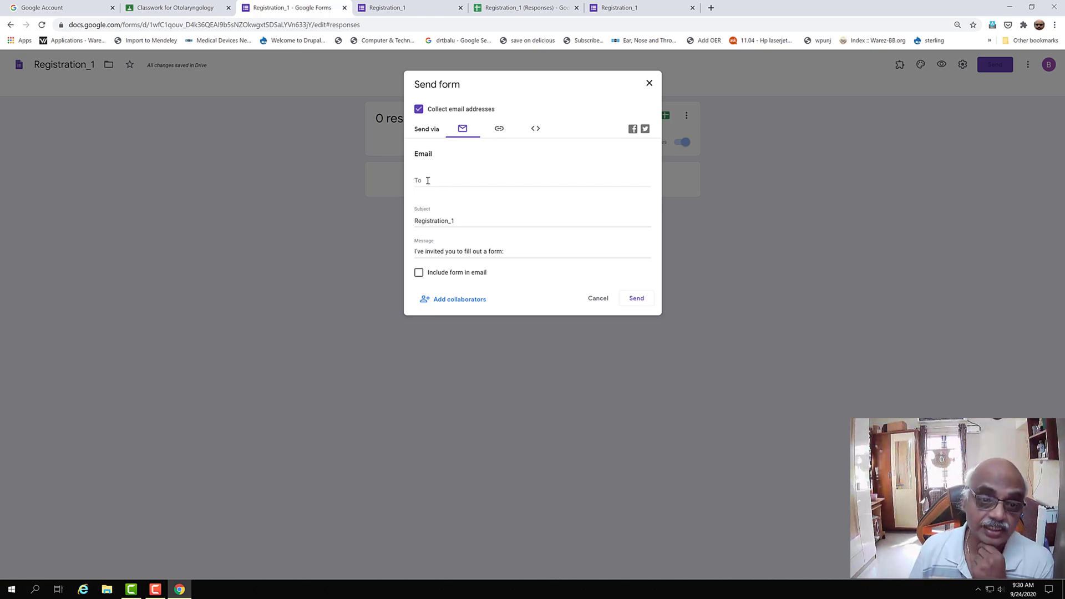
left_click(504, 132)
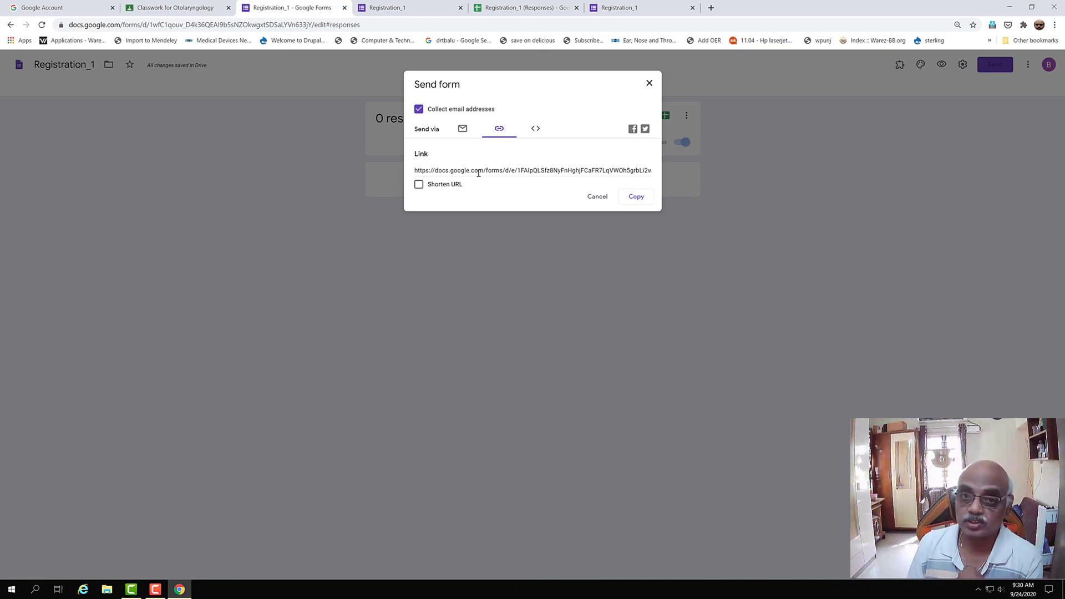
left_click(535, 128)
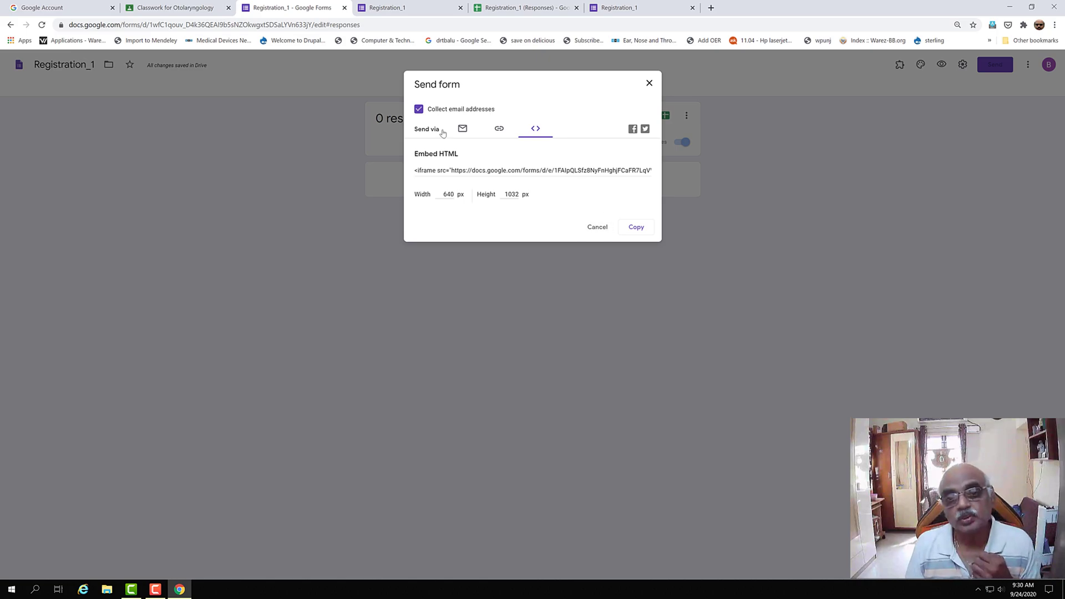
left_click(502, 132)
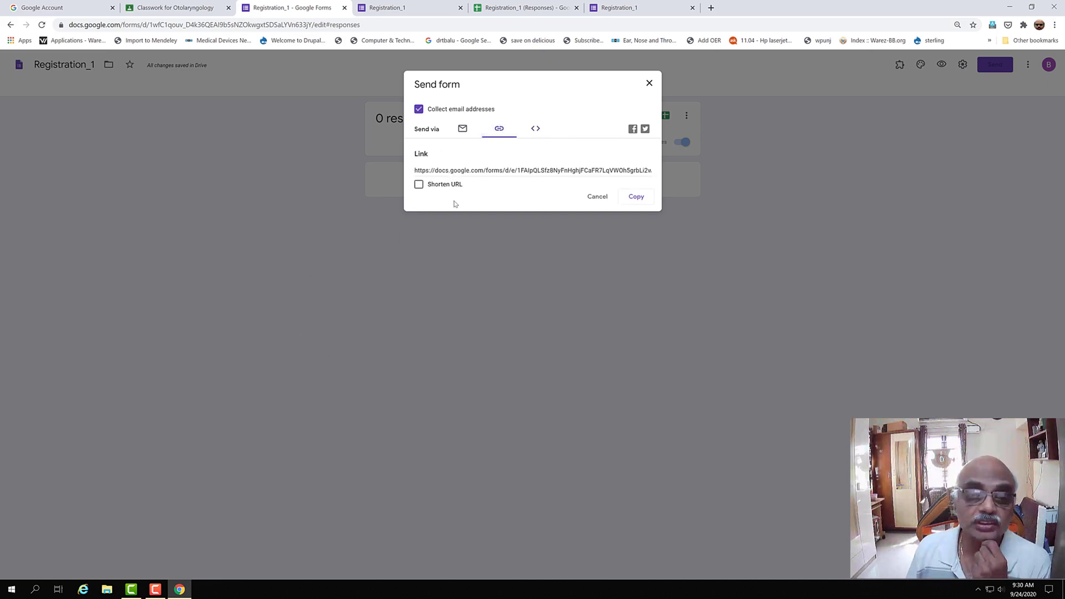
left_click(419, 184)
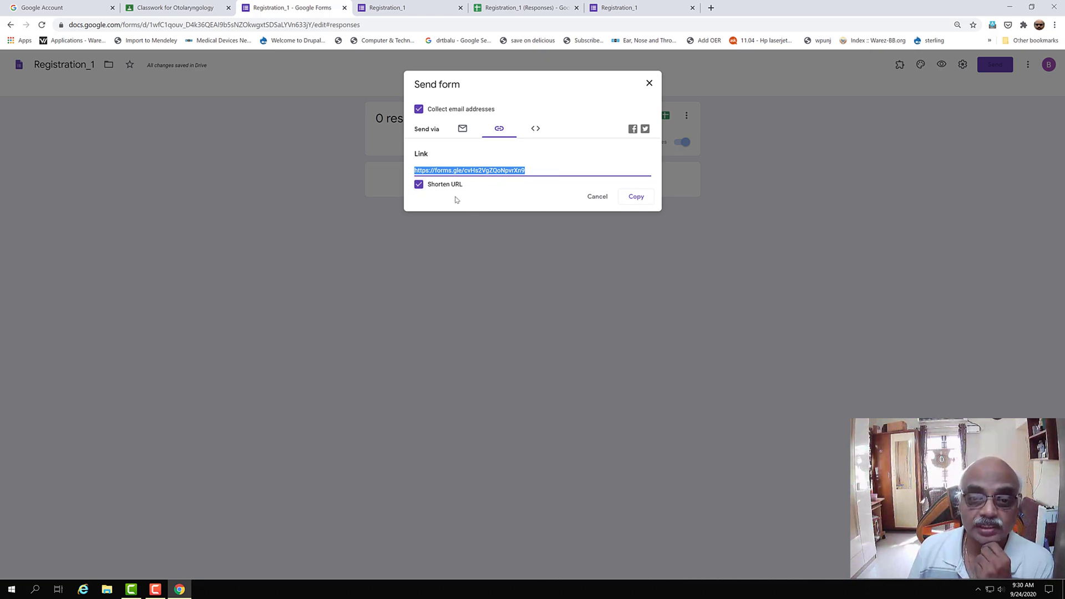
left_click(636, 197)
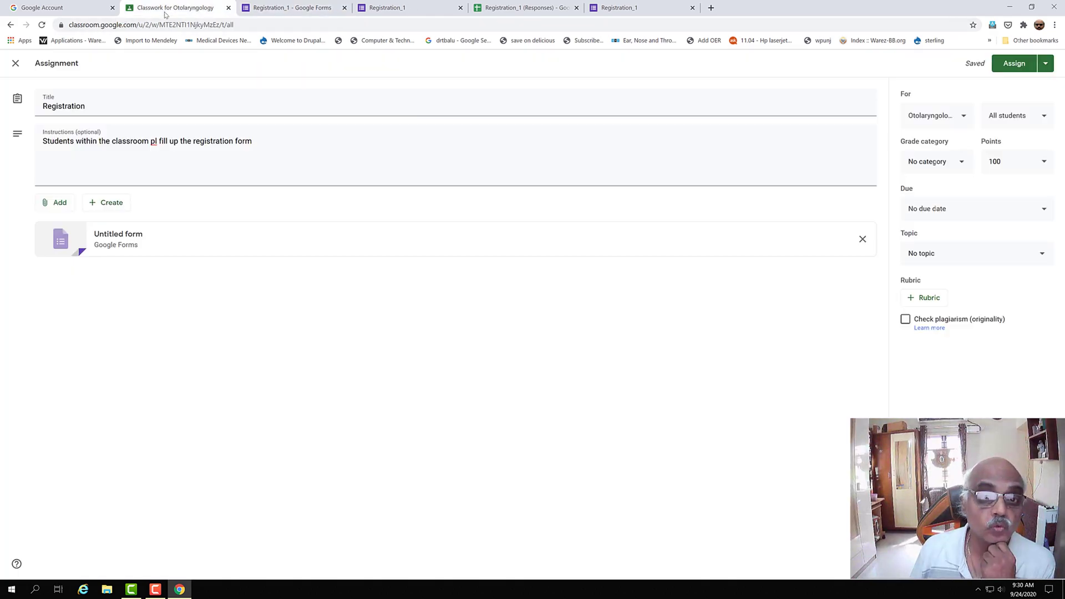
left_click(166, 8)
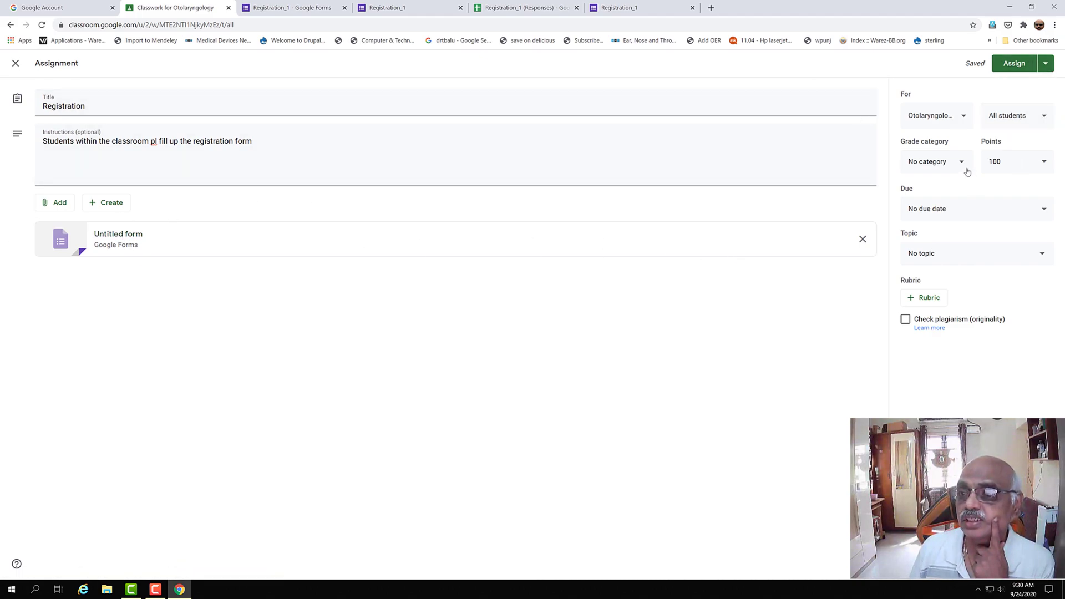
- Set the Registration assignment to Ungraded and return to the Registration_1 responses page
left_click(1044, 161)
left_click(1002, 186)
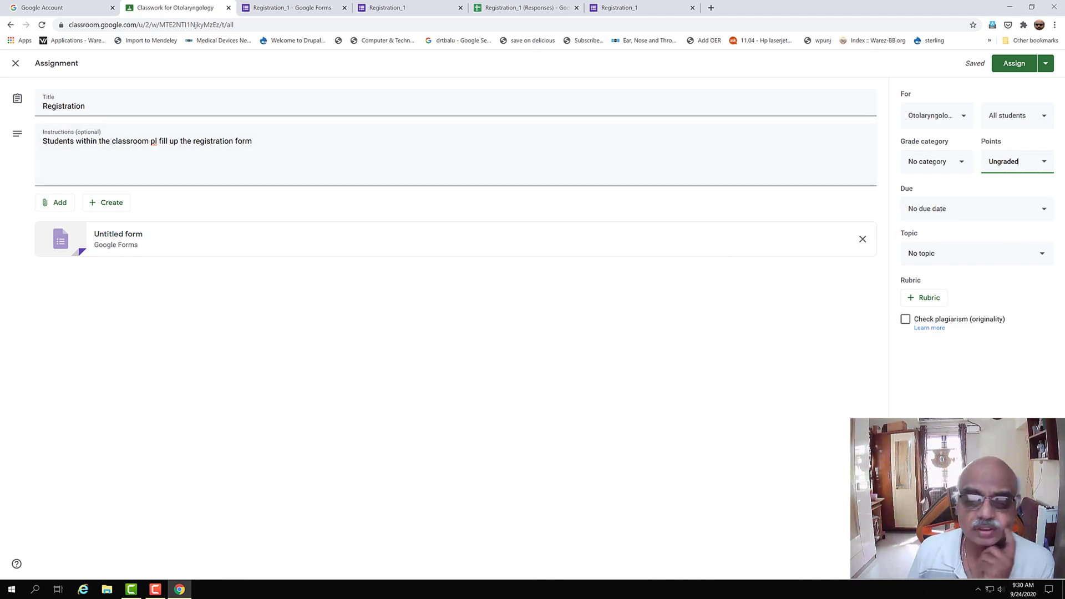
left_click(615, 11)
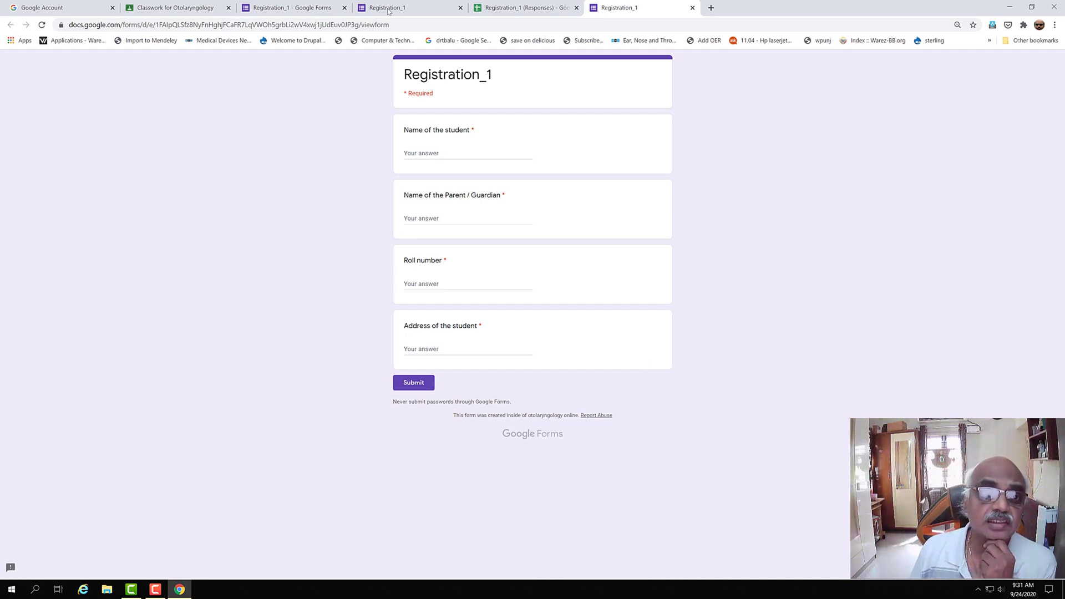
left_click(277, 12)
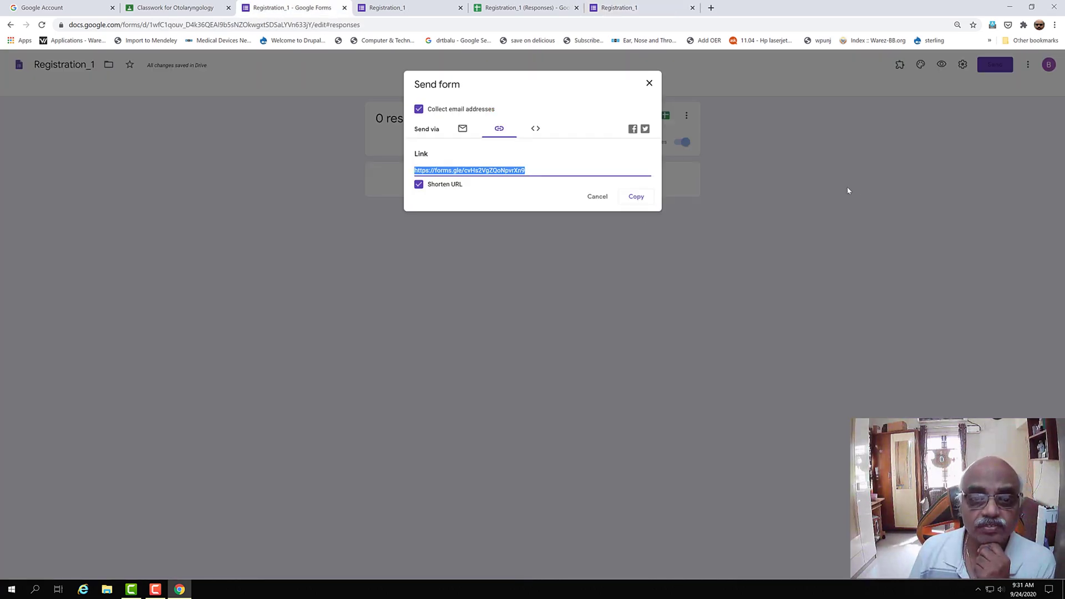
left_click(600, 196)
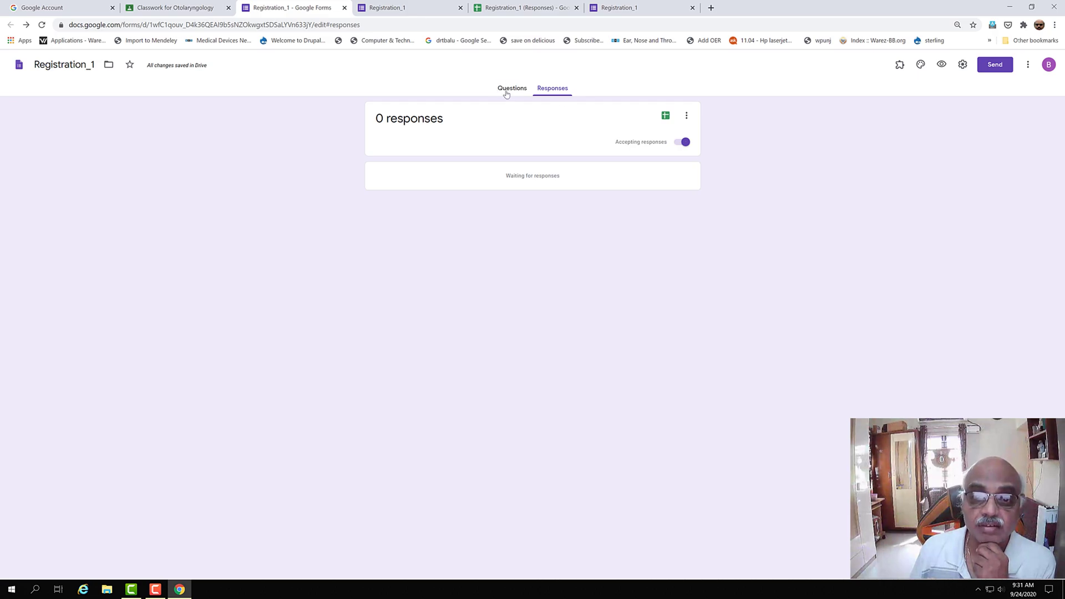
- Add a new File upload question below the address question, allowing uploads to Drive
left_click(506, 91)
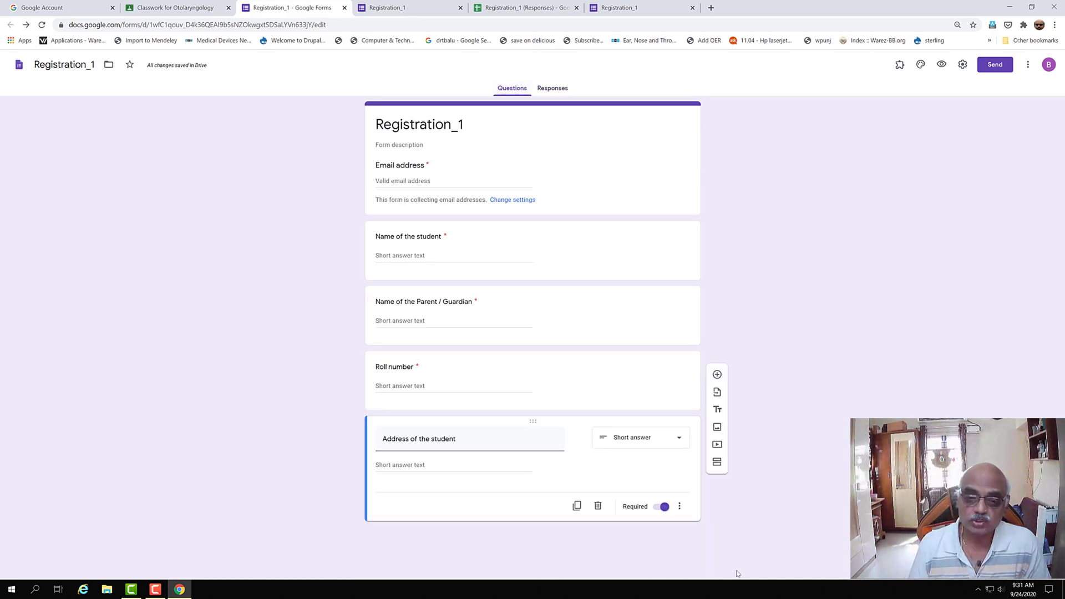
left_click(718, 376)
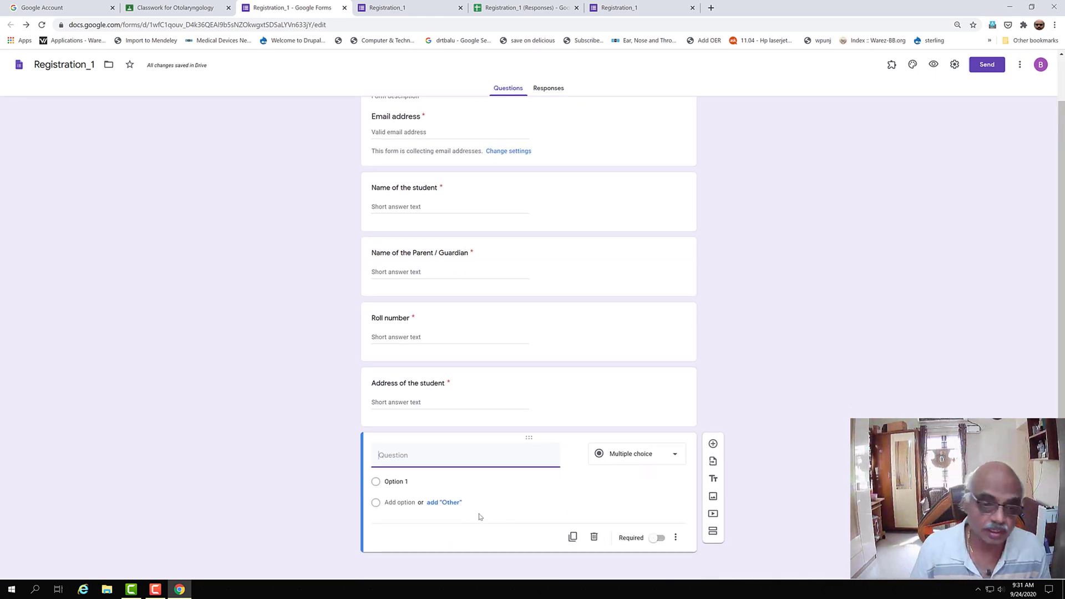
left_click(673, 455)
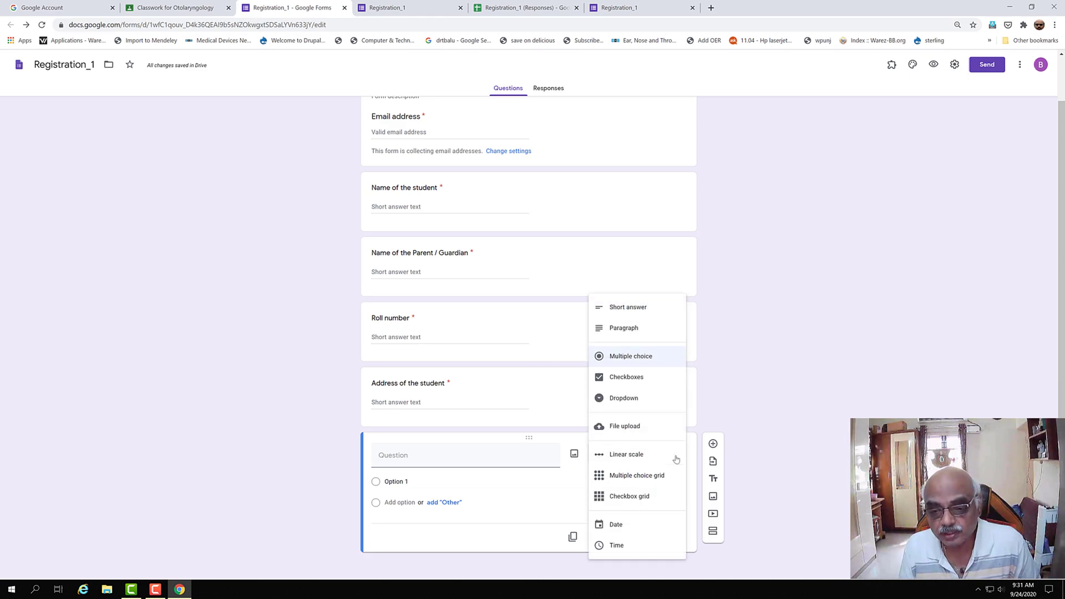
left_click(622, 434)
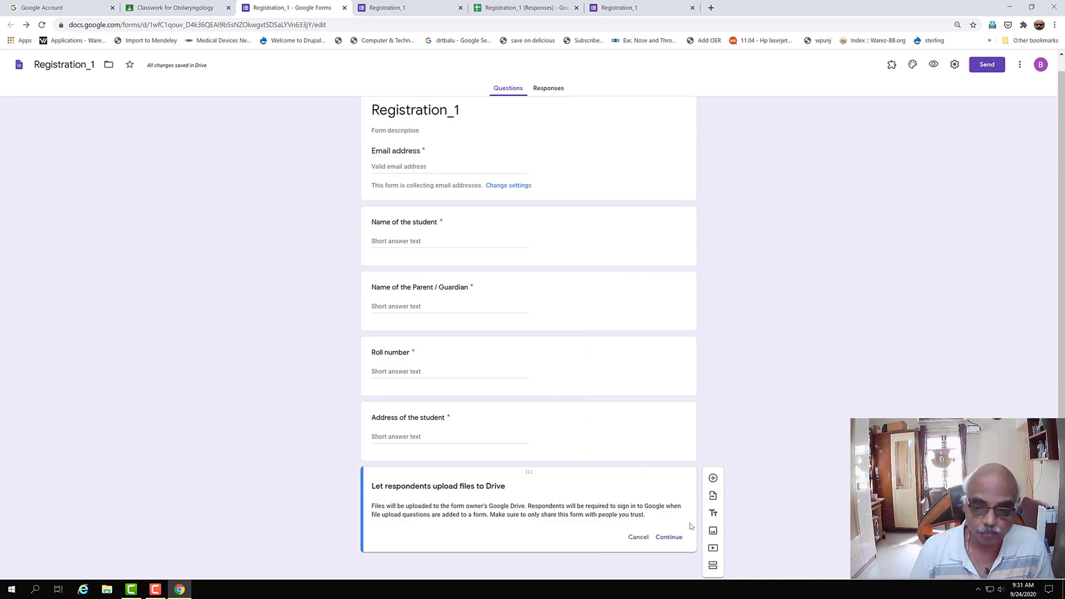
left_click(669, 537)
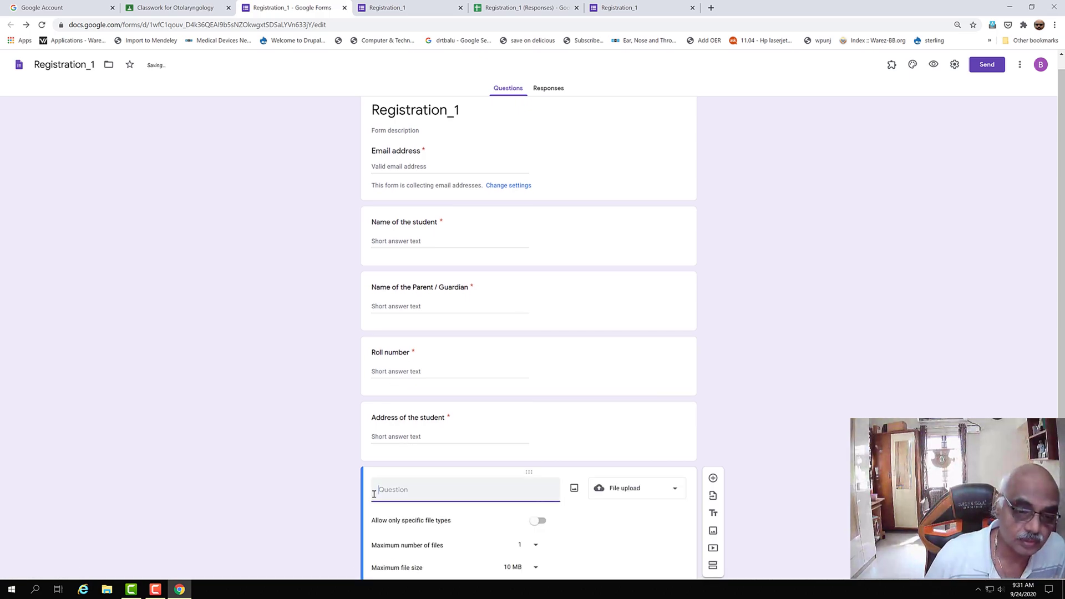
- Title it 'Upload a recent photograph of yourself', limit files to 1 MB, and make it required
left_click(380, 491)
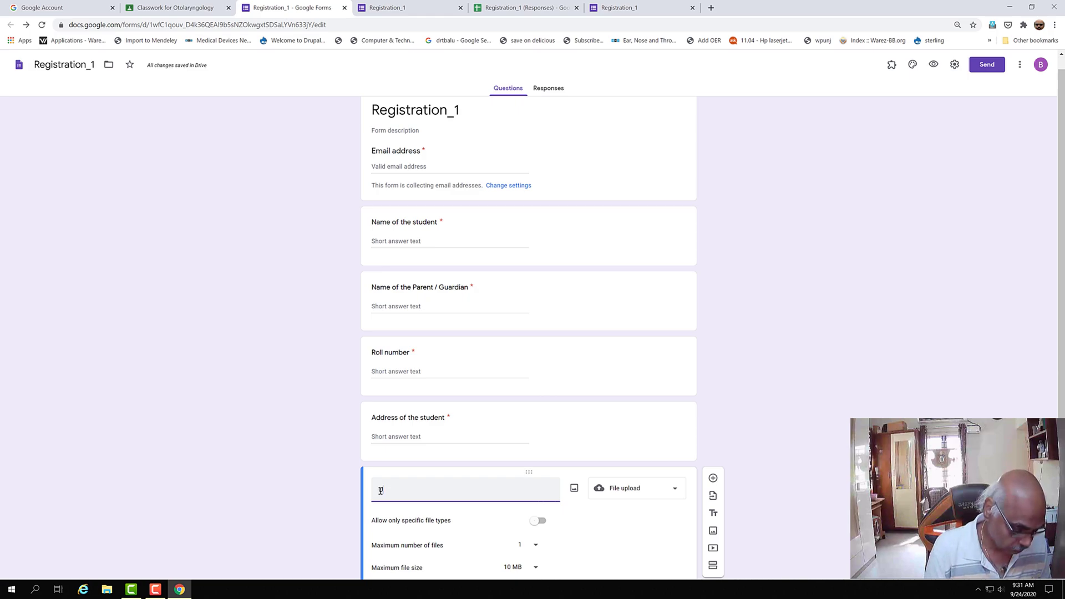
type("Upload a recent phog")
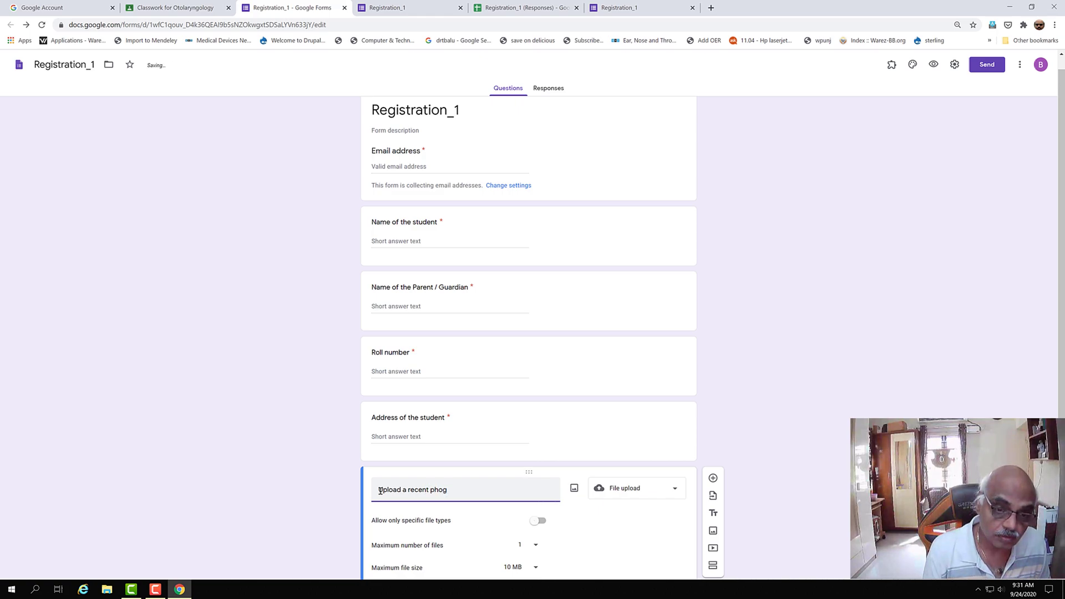
type(" of yo")
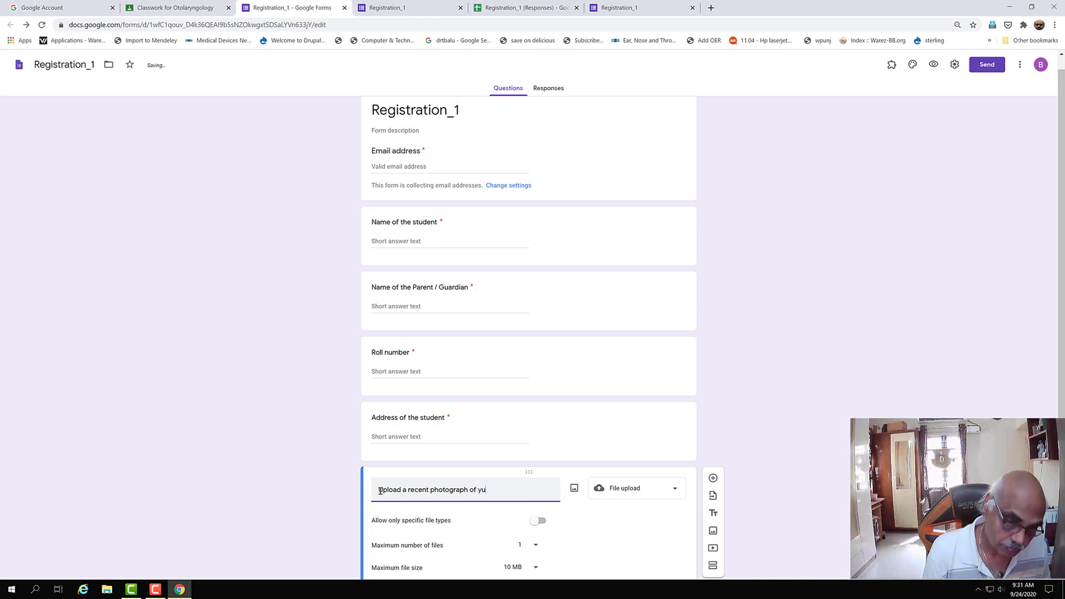
type("urself")
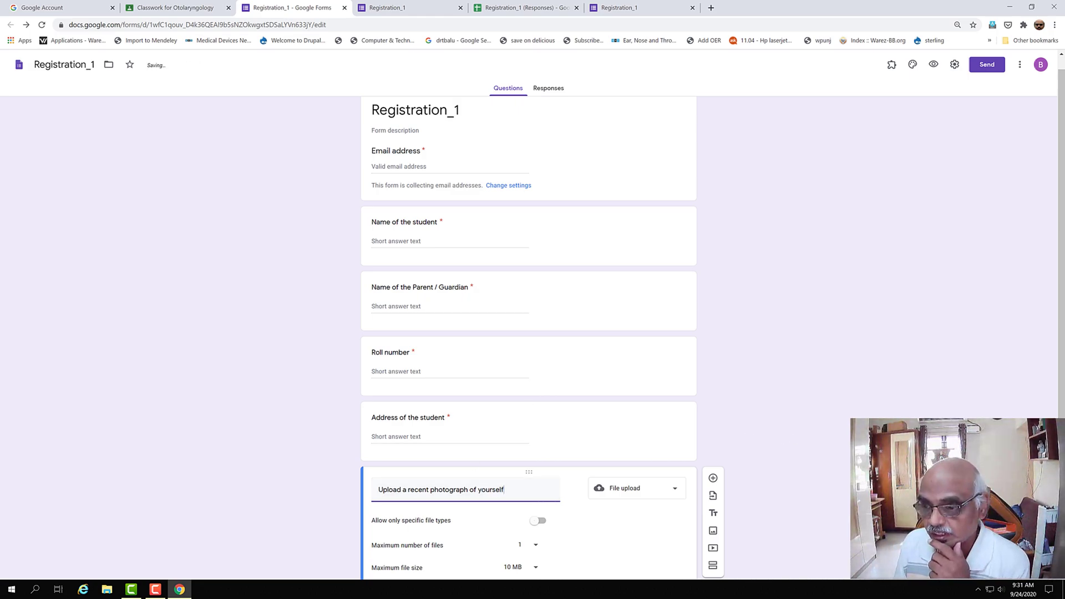
scroll(345, 447, "down", 2)
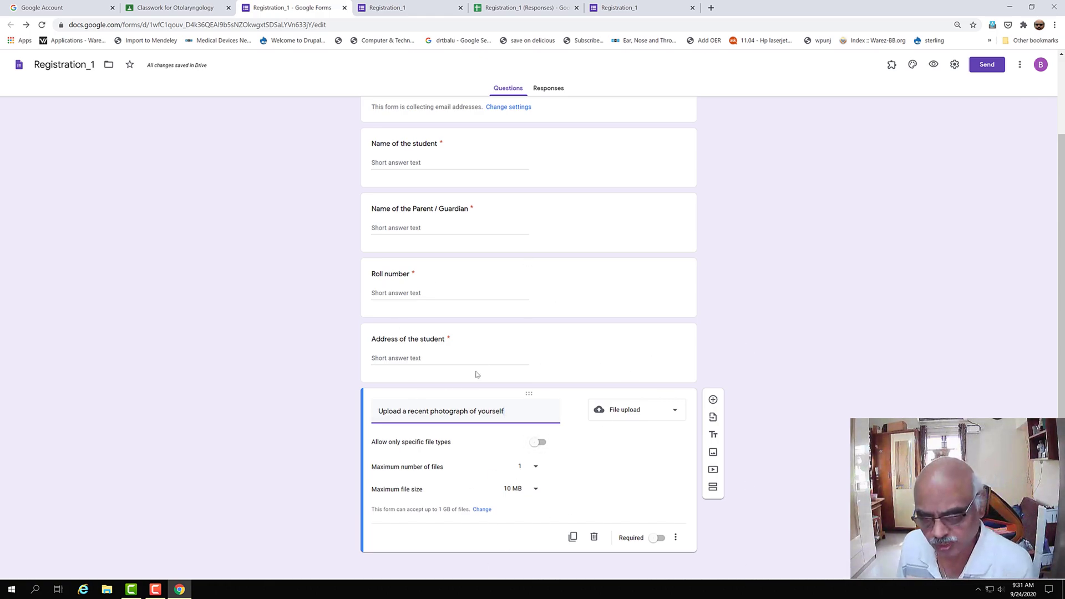
left_click(534, 490)
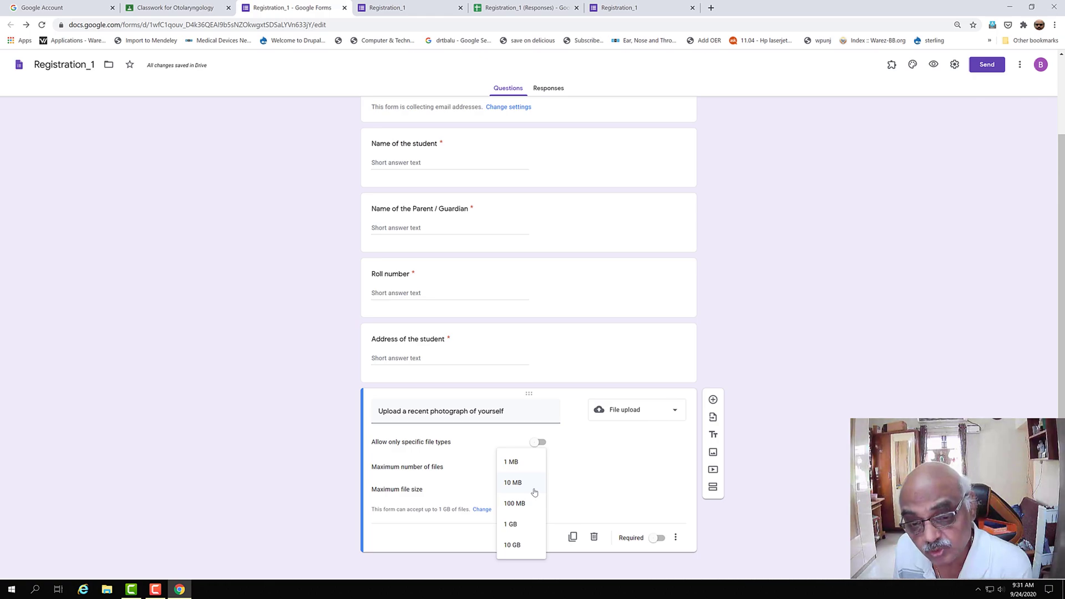
left_click(524, 463)
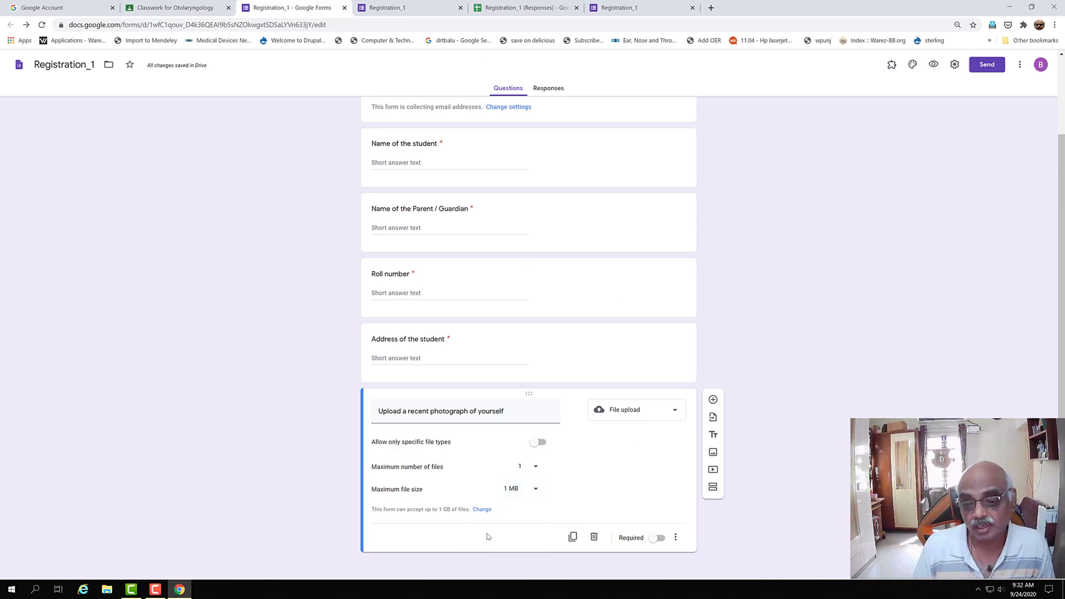
left_click(664, 539)
right_click(904, 354)
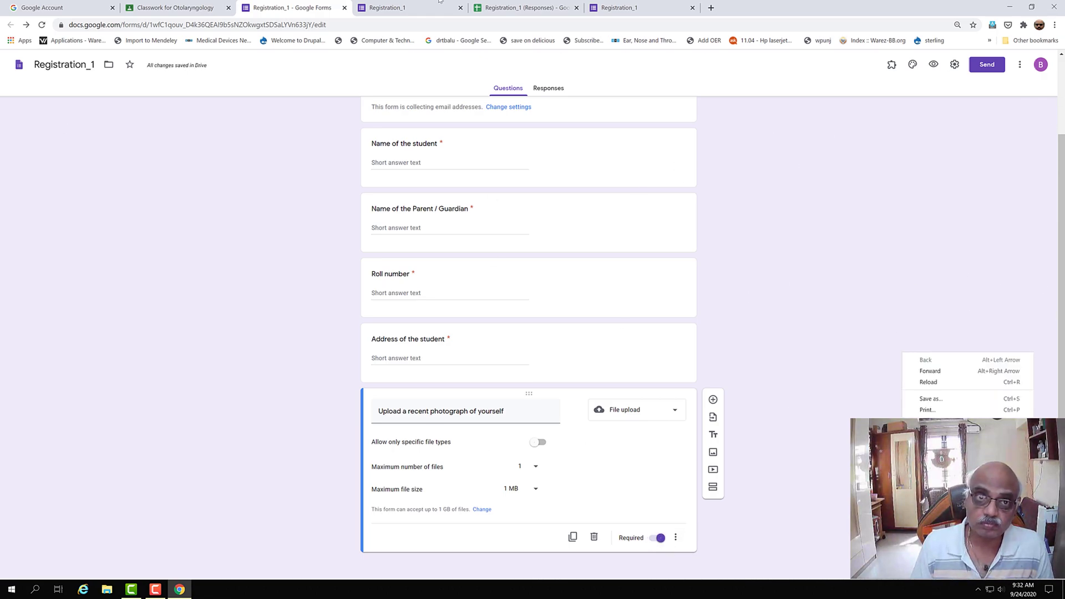
- Publish the Registration assignment to the class's students
left_click(166, 13)
left_click(166, 12)
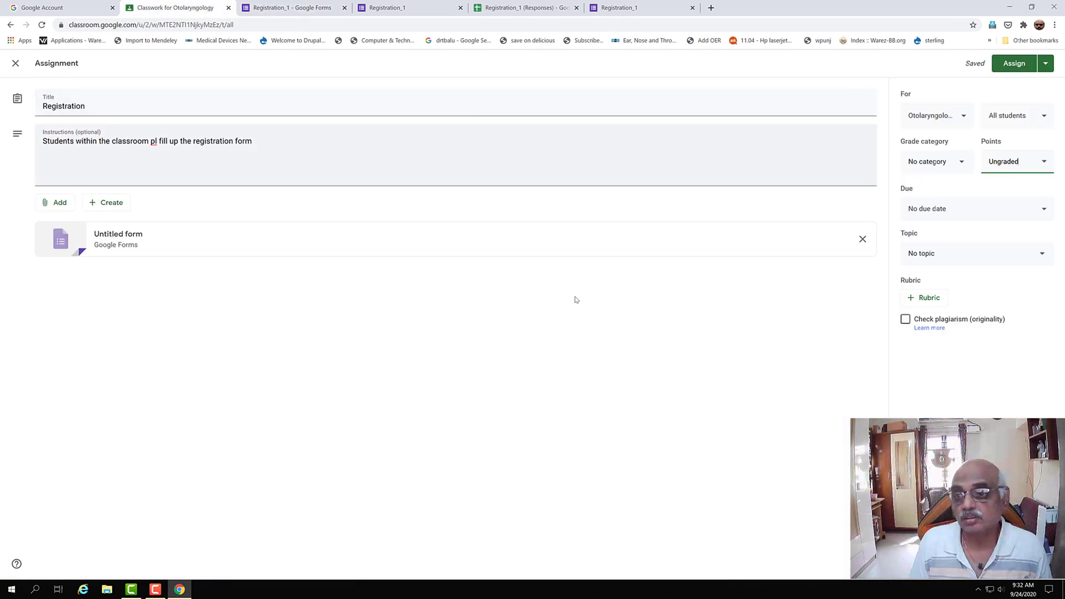
left_click(1008, 67)
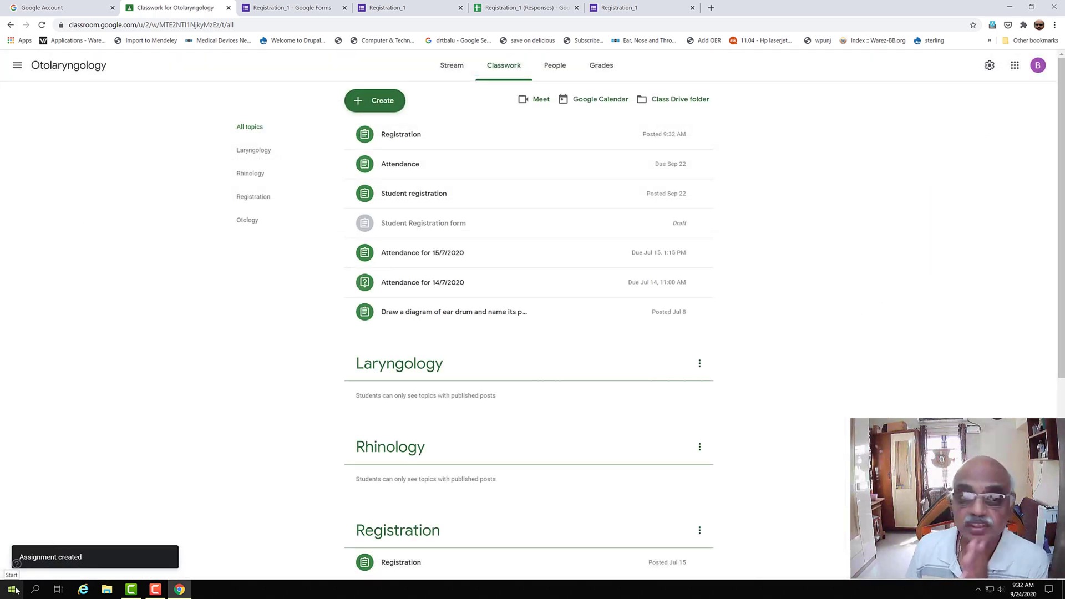
- Under a student account, open the Otolaryngology Registration assignment's Registration_1 form
left_click(1038, 66)
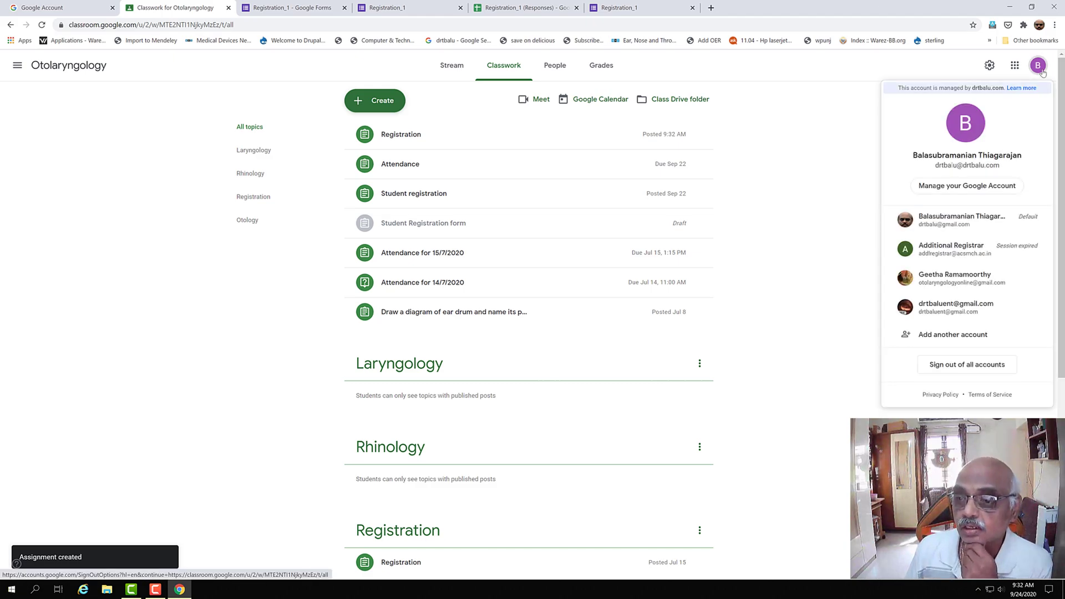
left_click(956, 224)
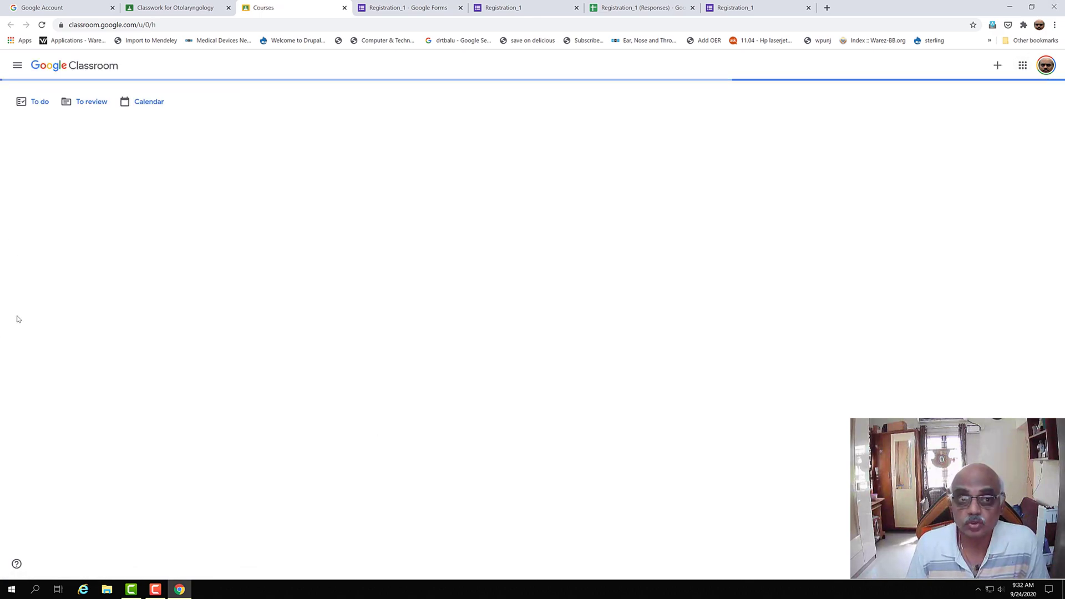
left_click(71, 147)
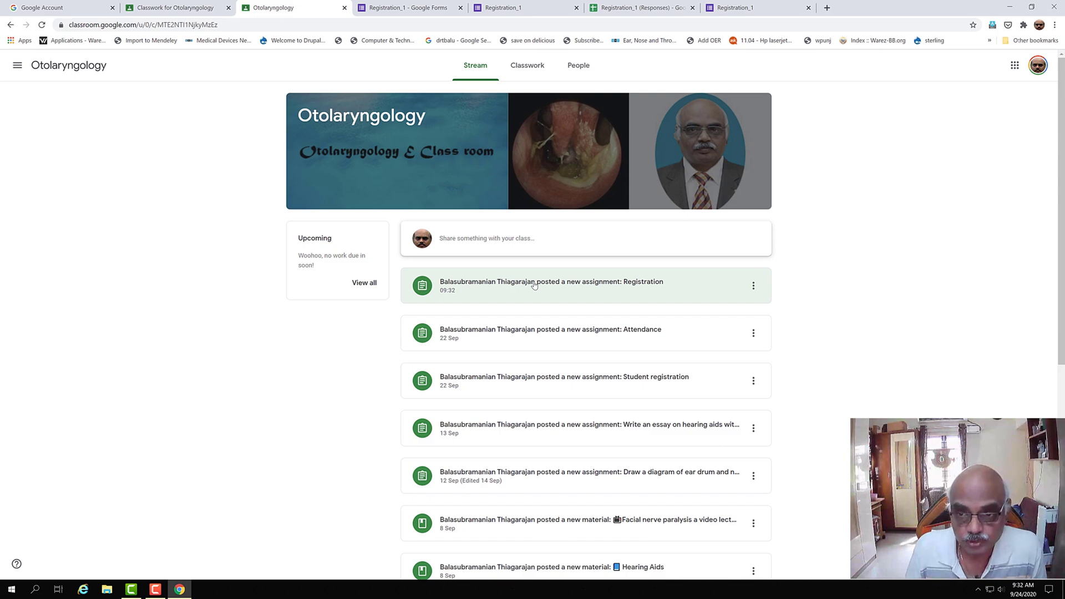
left_click(534, 288)
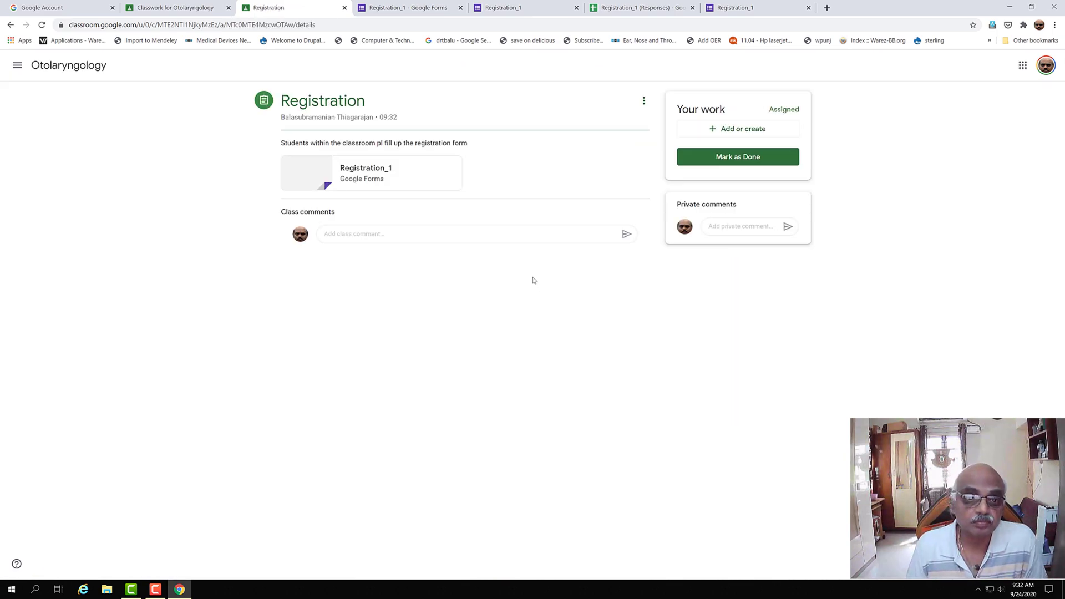
left_click(361, 173)
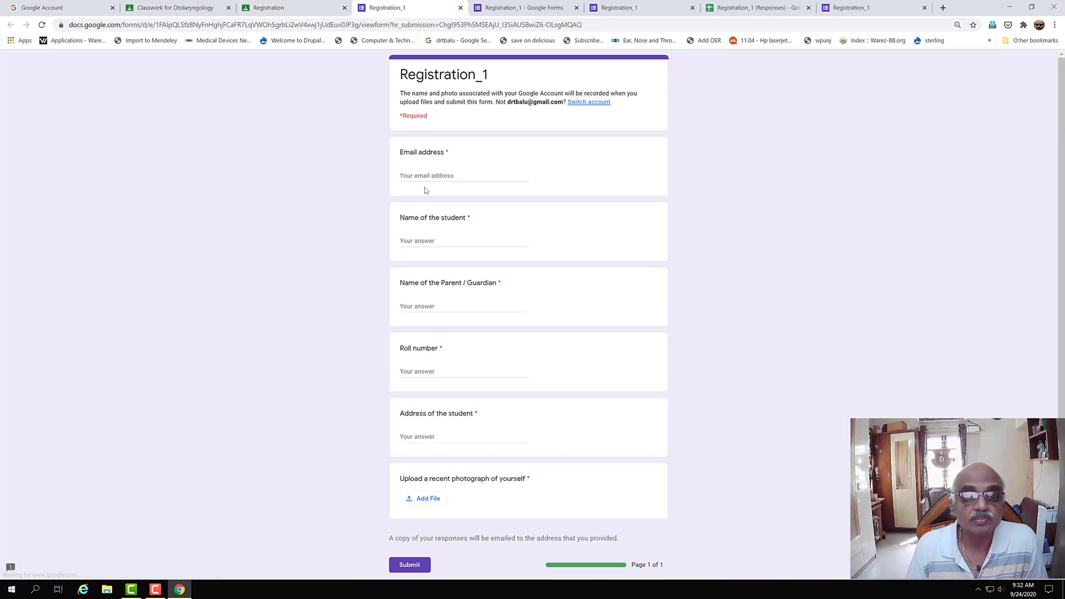
- Enter the student's email address, the student's name and the parent's name
left_click(427, 176)
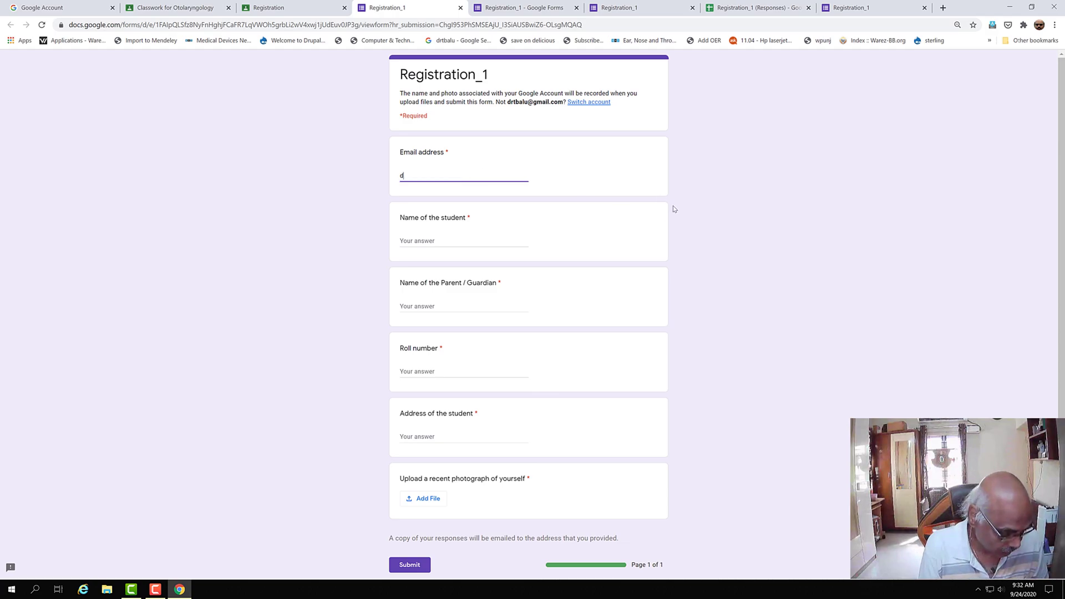
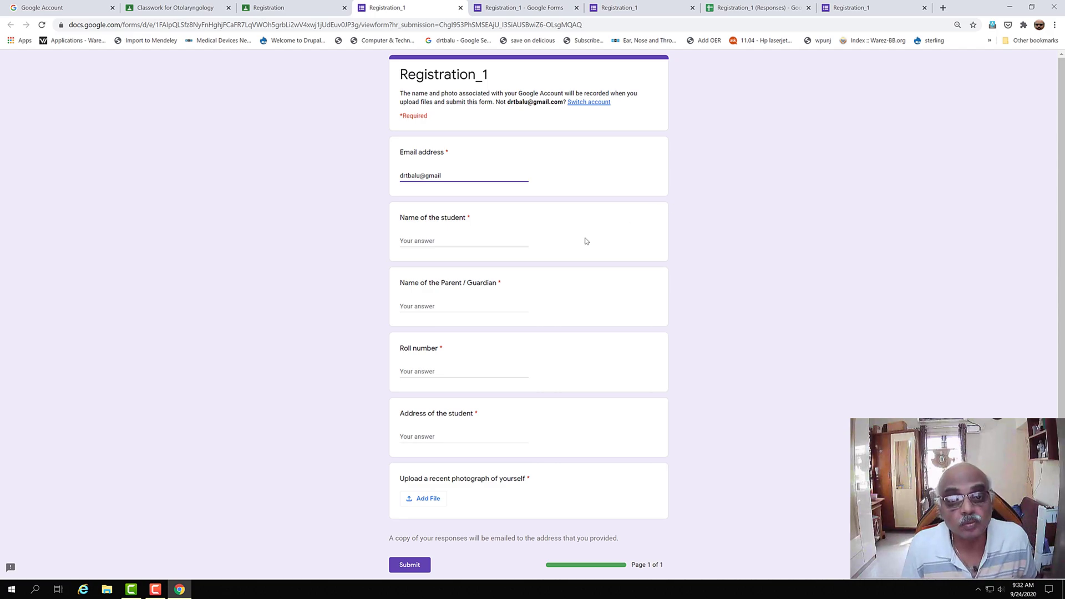
left_click(485, 243)
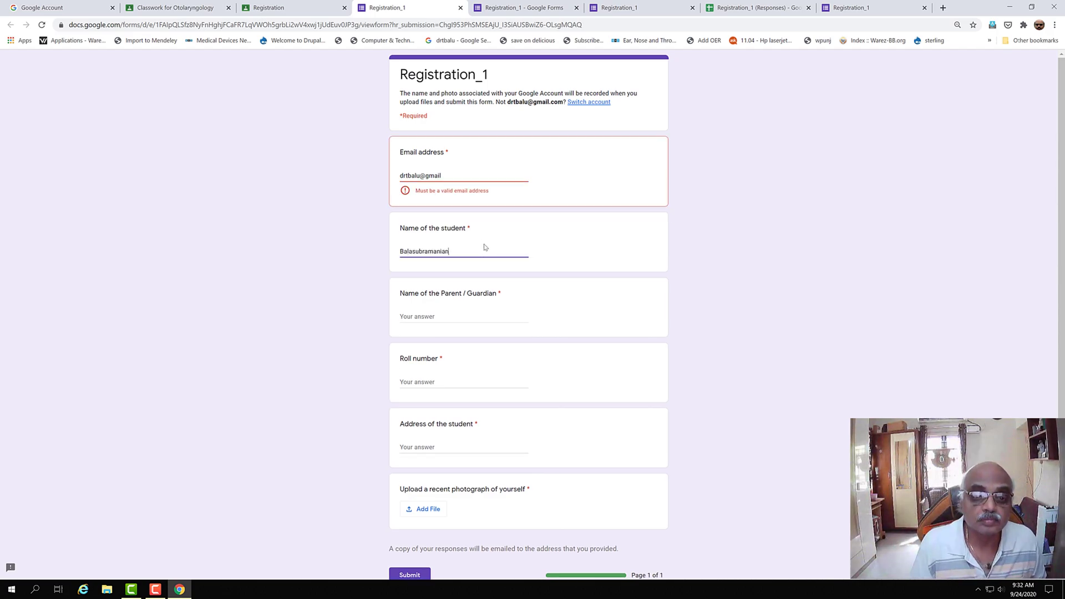
left_click(444, 317)
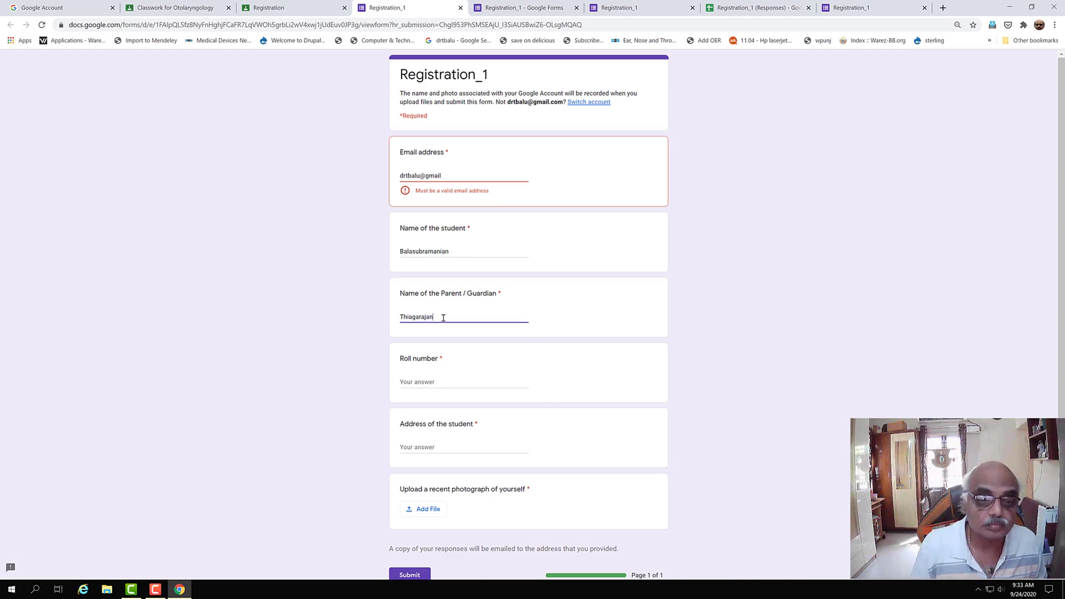
- Fill in the roll number and the address, then start adding the photograph file
left_click(420, 382)
type("120")
left_click(437, 449)
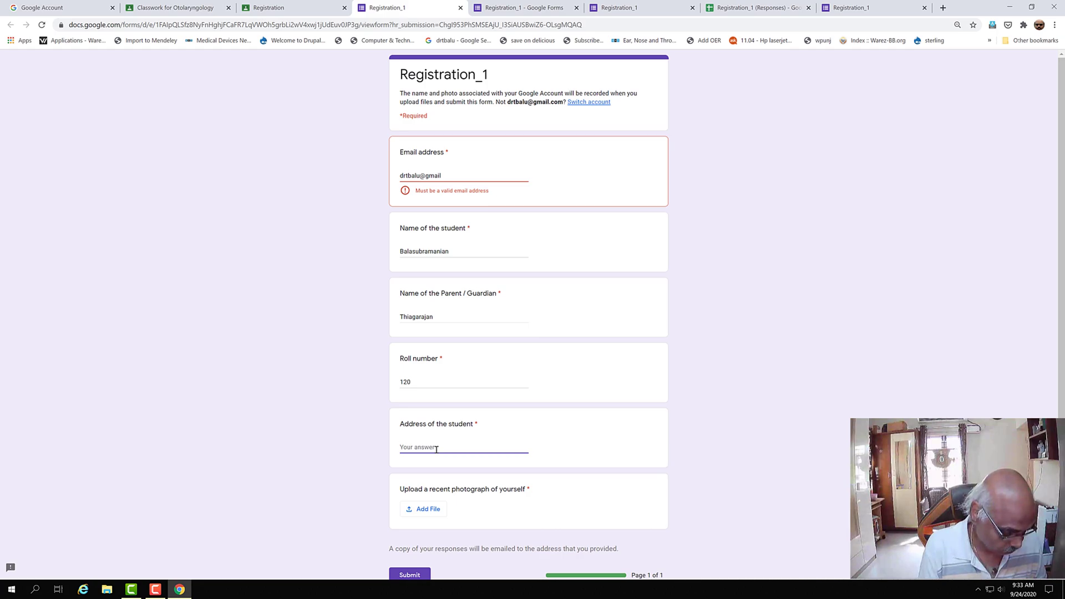
type("methanagar")
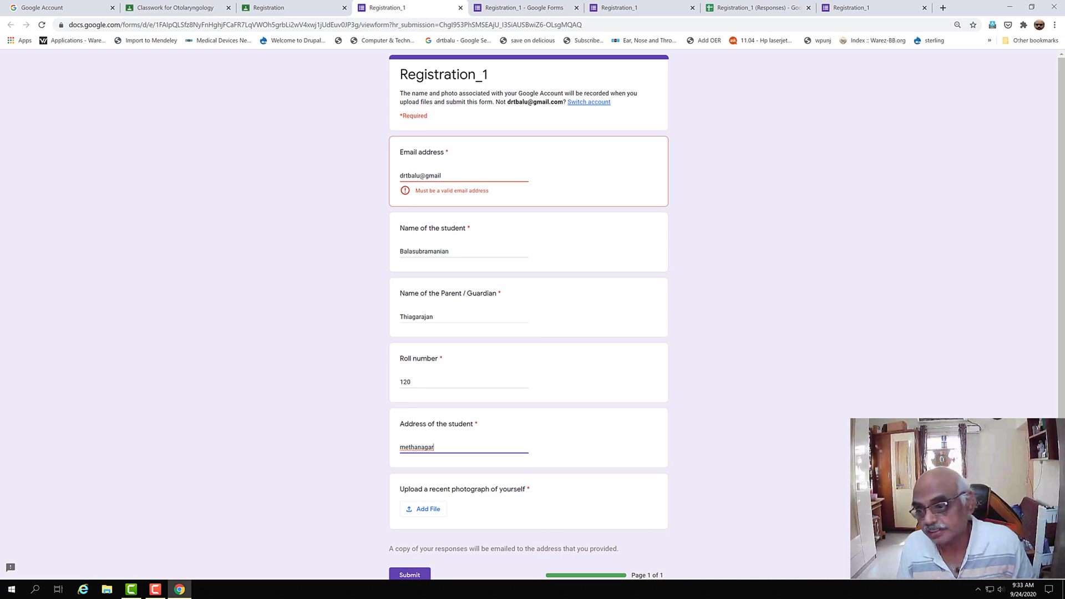
scroll(437, 449, "down", 2)
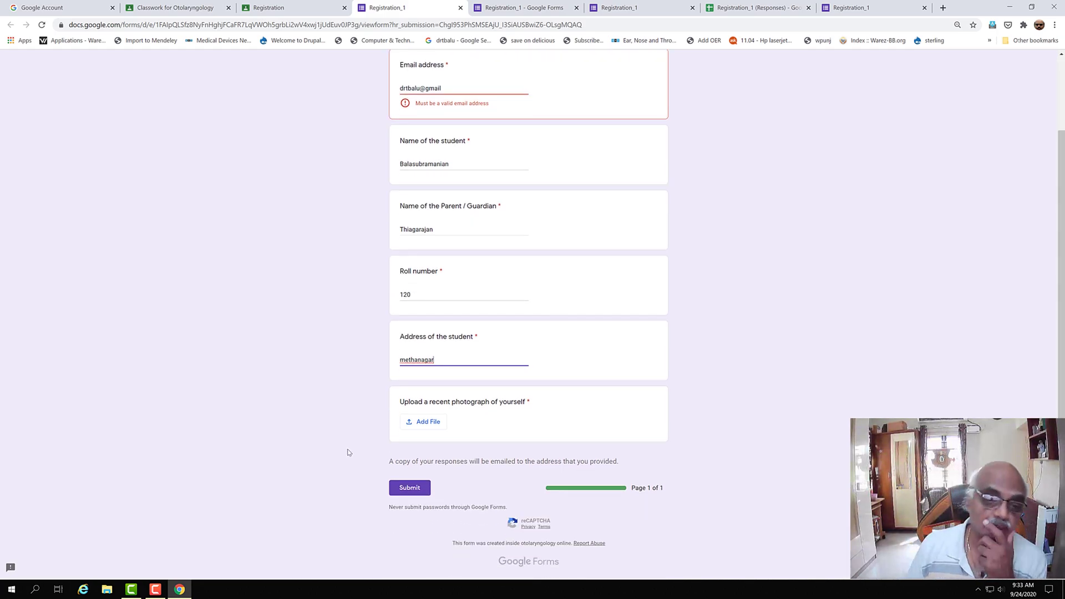
left_click(441, 426)
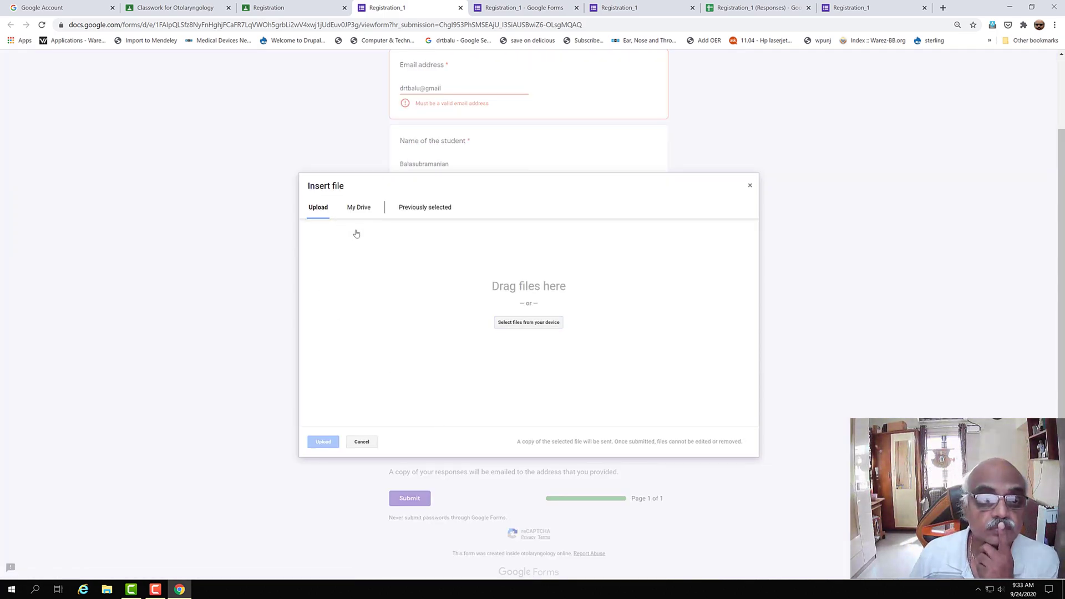
- Upload drtbalu_crop.png from the Desktop classroom folder as the photograph answer
left_click(562, 323)
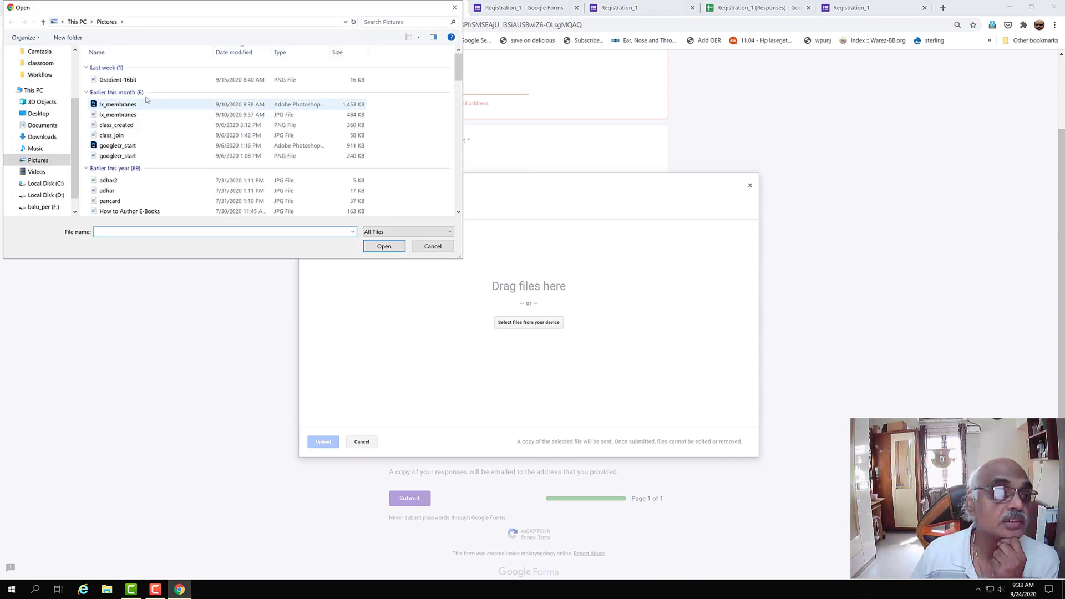
left_click(41, 63)
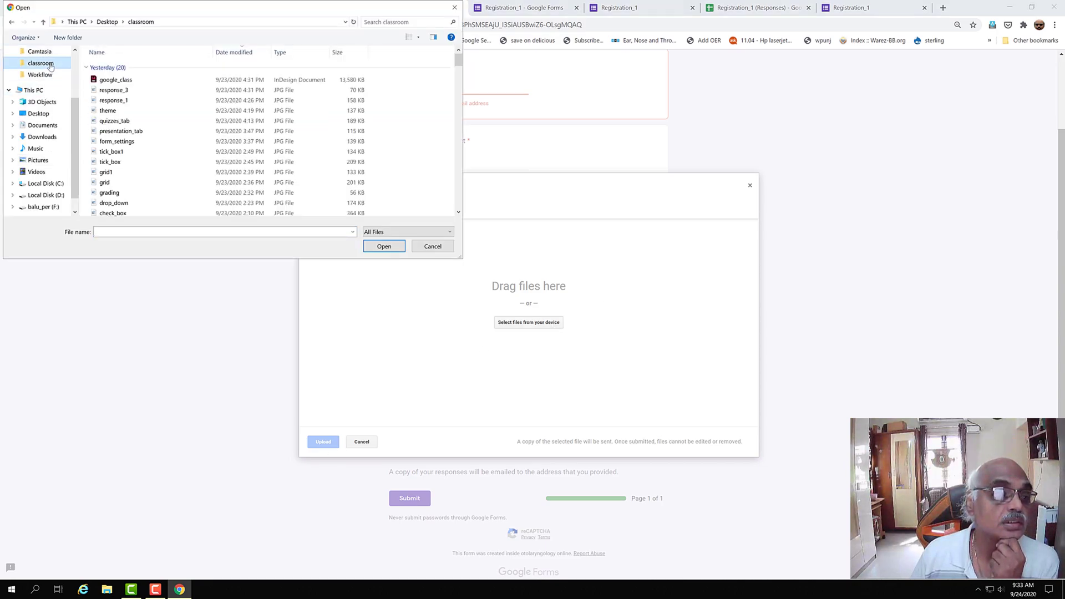
left_click(151, 235)
type("drt")
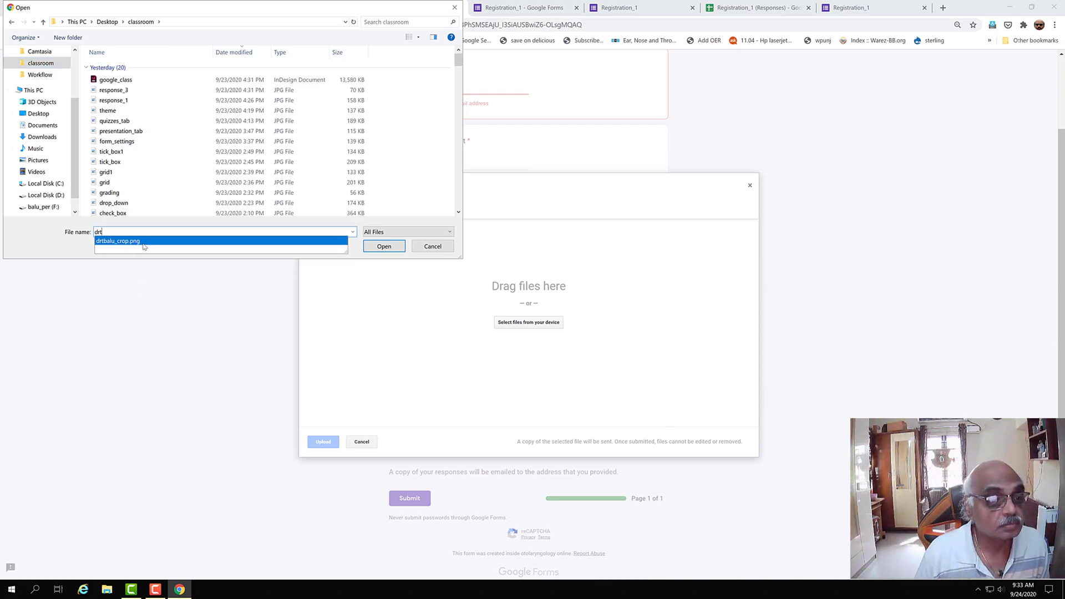
left_click(144, 240)
left_click(384, 247)
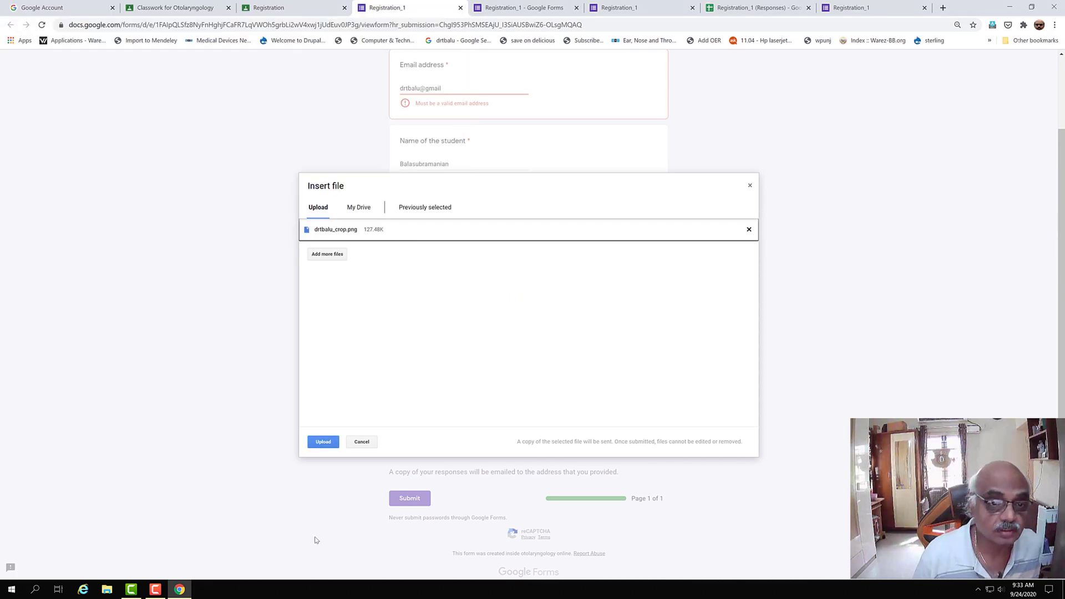
left_click(322, 442)
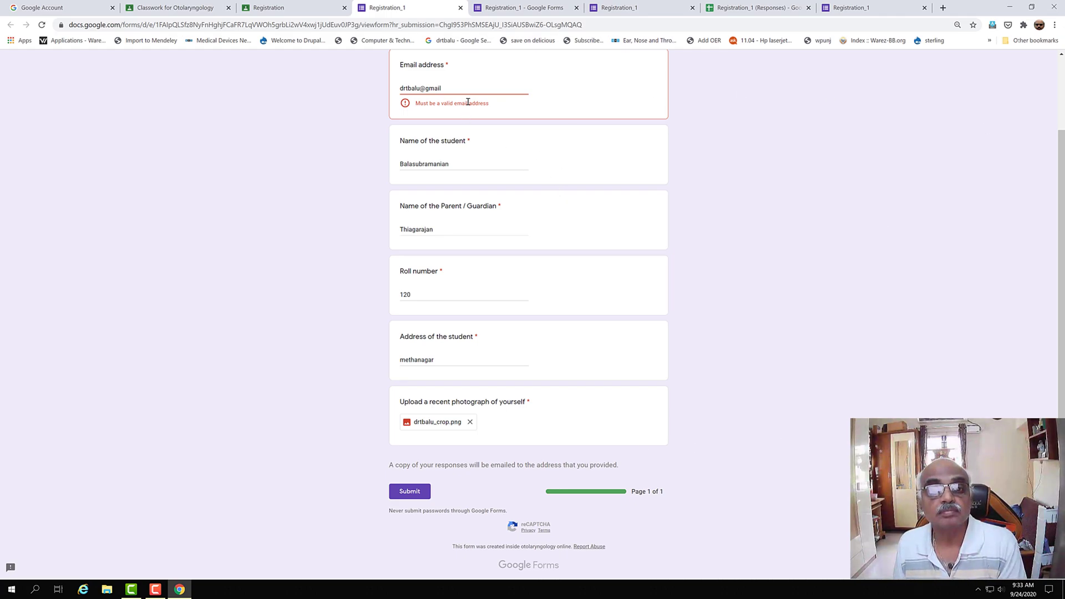
- Complete the email with '.com' and submit the registration response
left_click(453, 89)
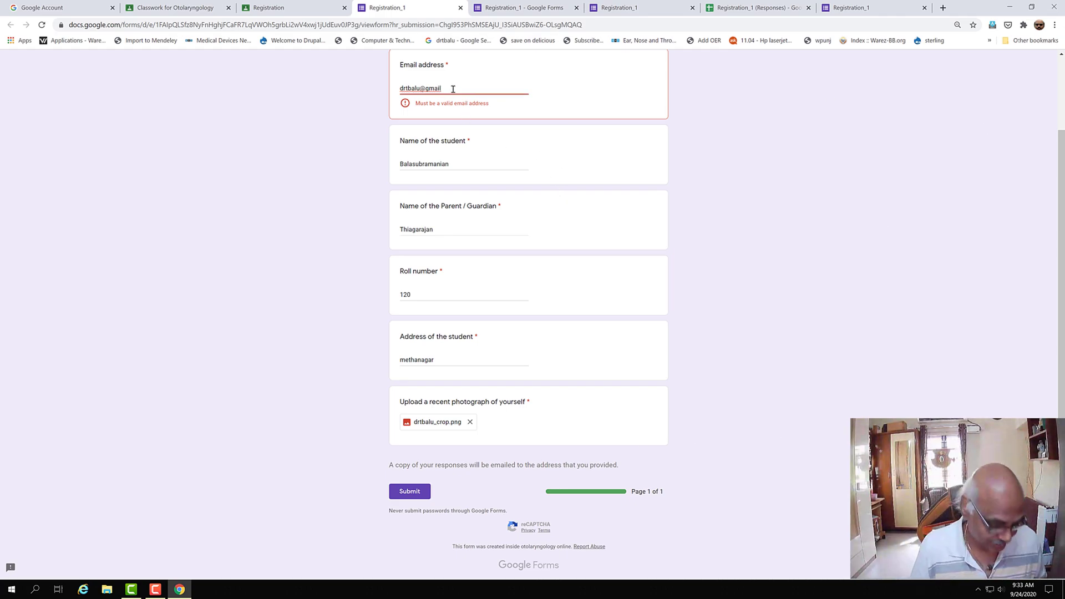
type(".com")
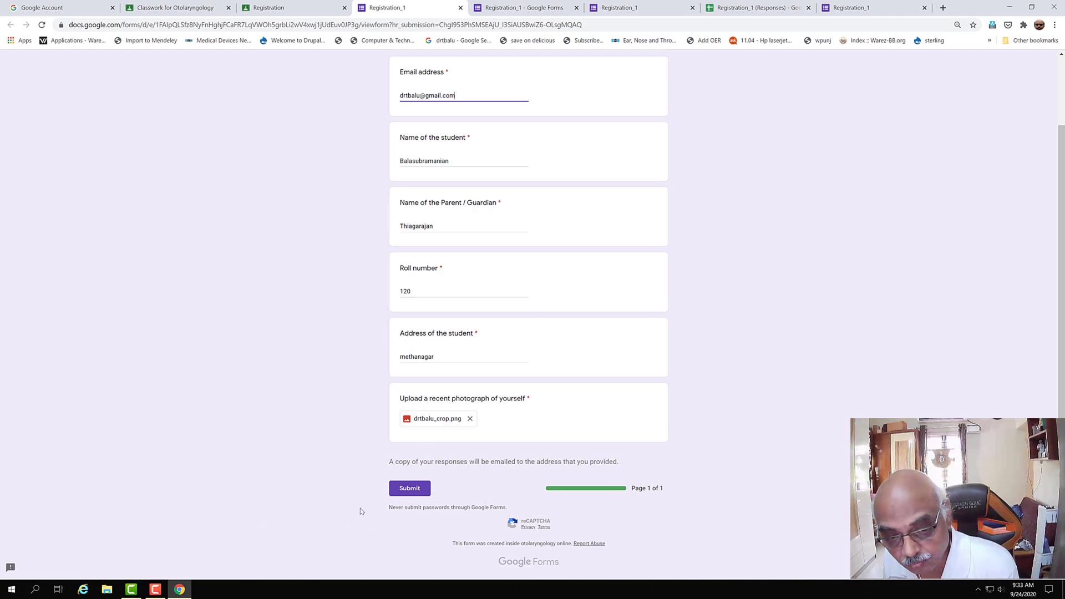
left_click(410, 492)
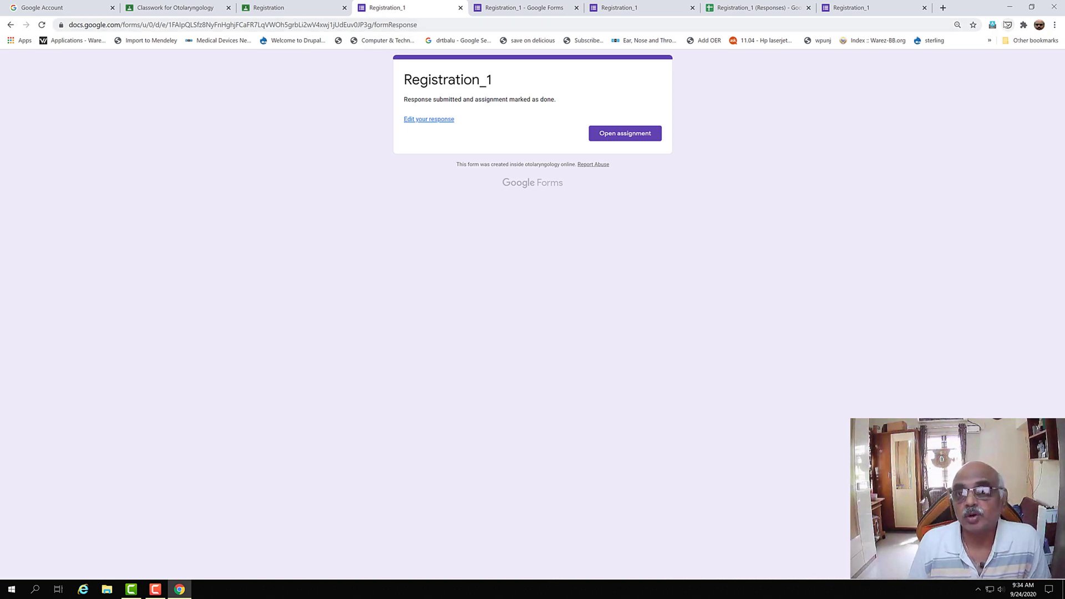
- Bring up the Registration_1 (Responses) spreadsheet
left_click(874, 12)
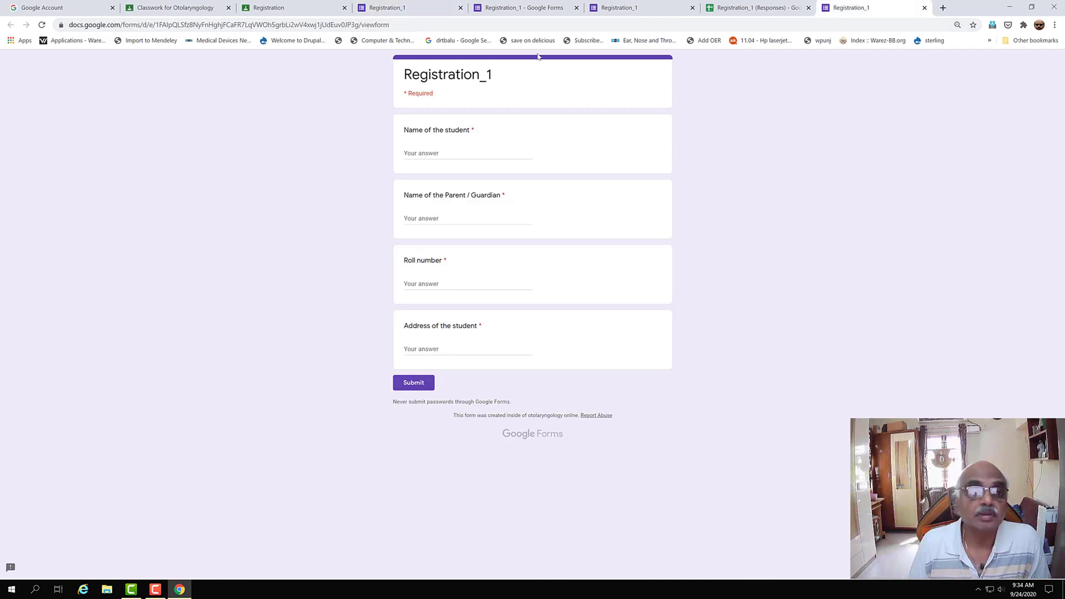
left_click(401, 10)
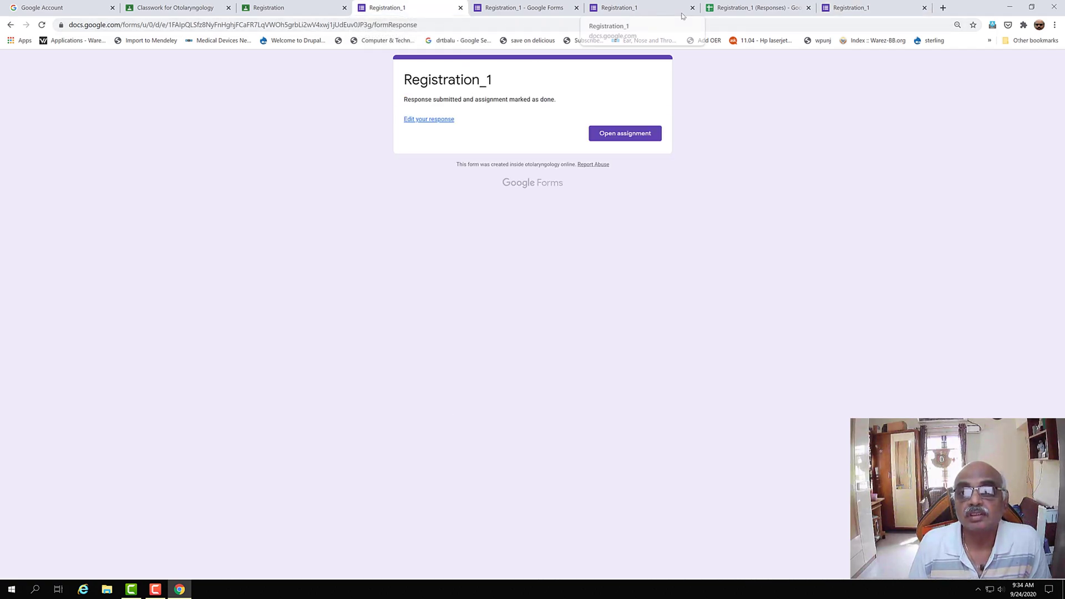
left_click(763, 13)
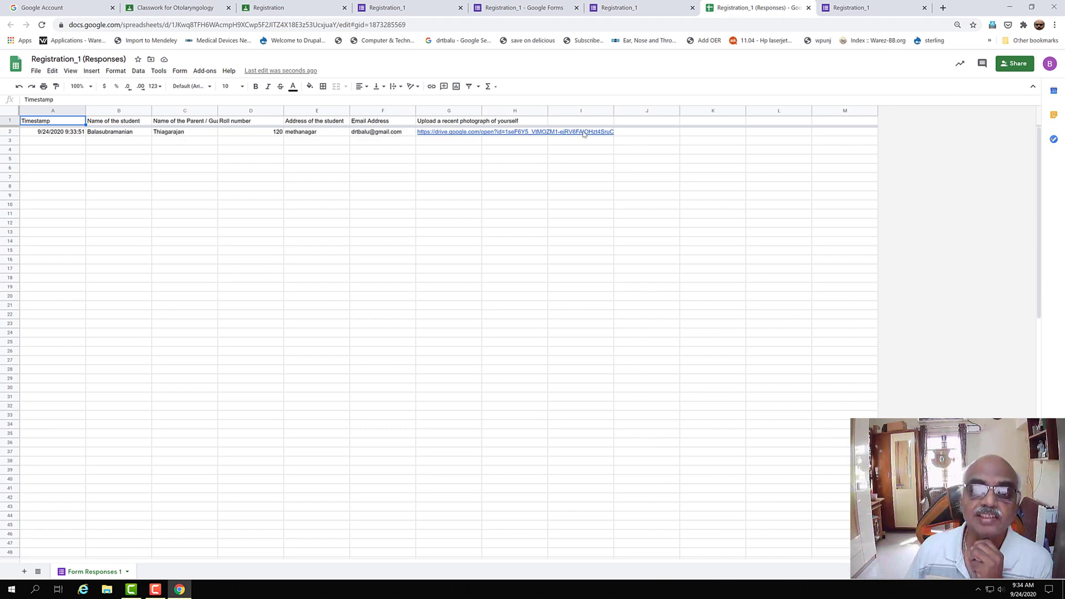
- Inspect the submitted row's photo link in H2 and email in F2
left_click(498, 134)
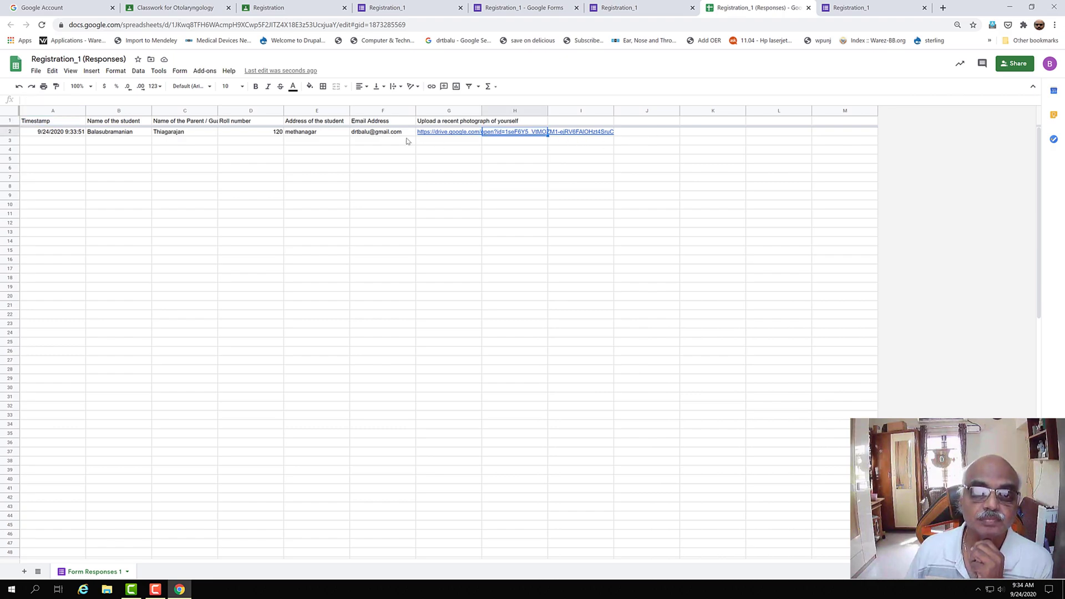
left_click(383, 134)
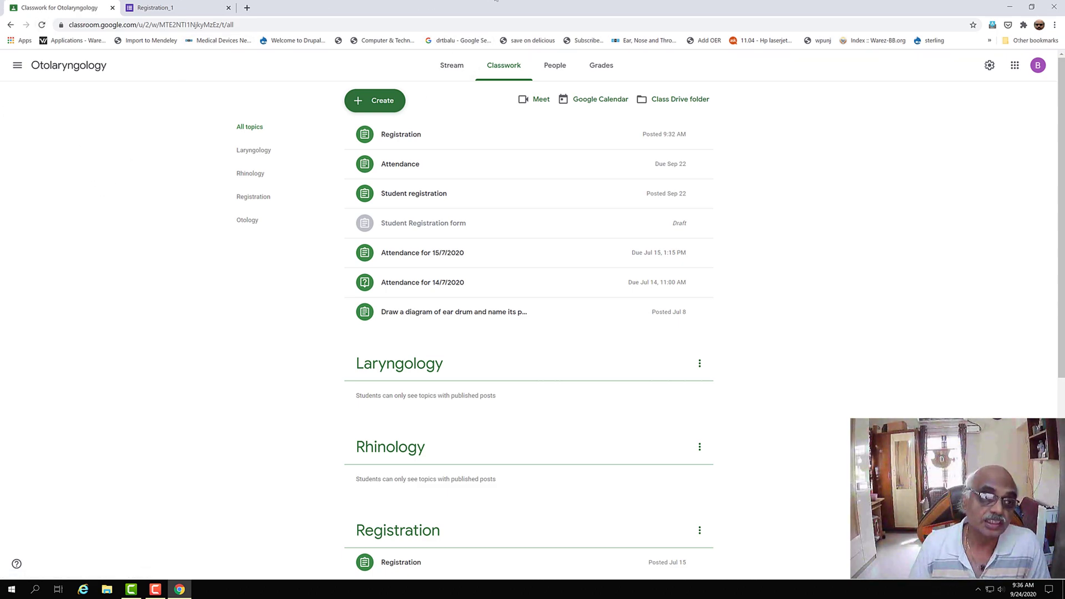
- Create a new quiz assignment and title it 'History quiz'
left_click(383, 110)
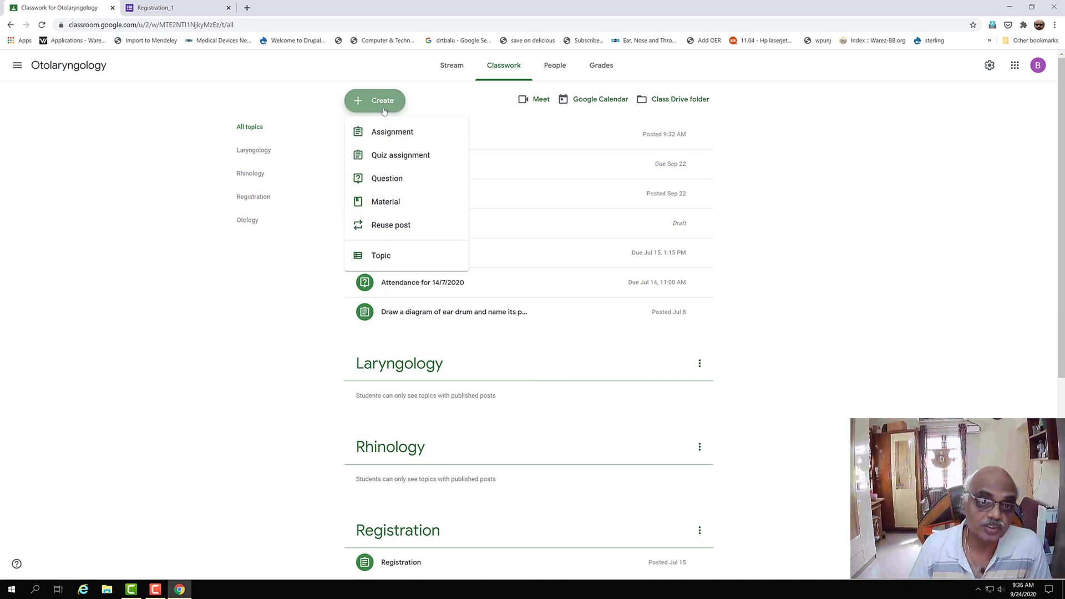
left_click(398, 157)
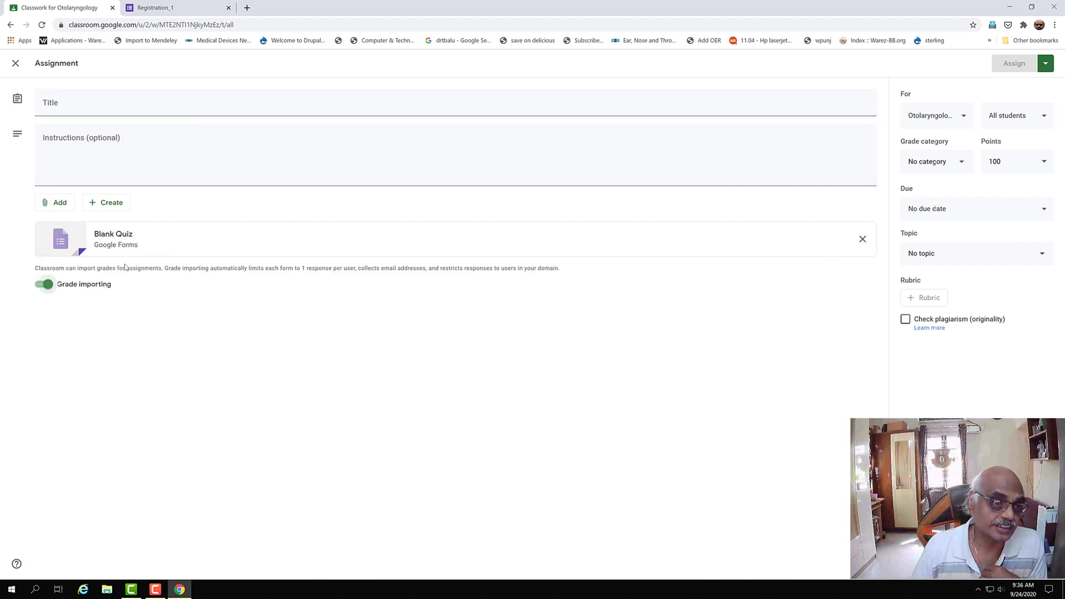
left_click(110, 103)
type("Quiz")
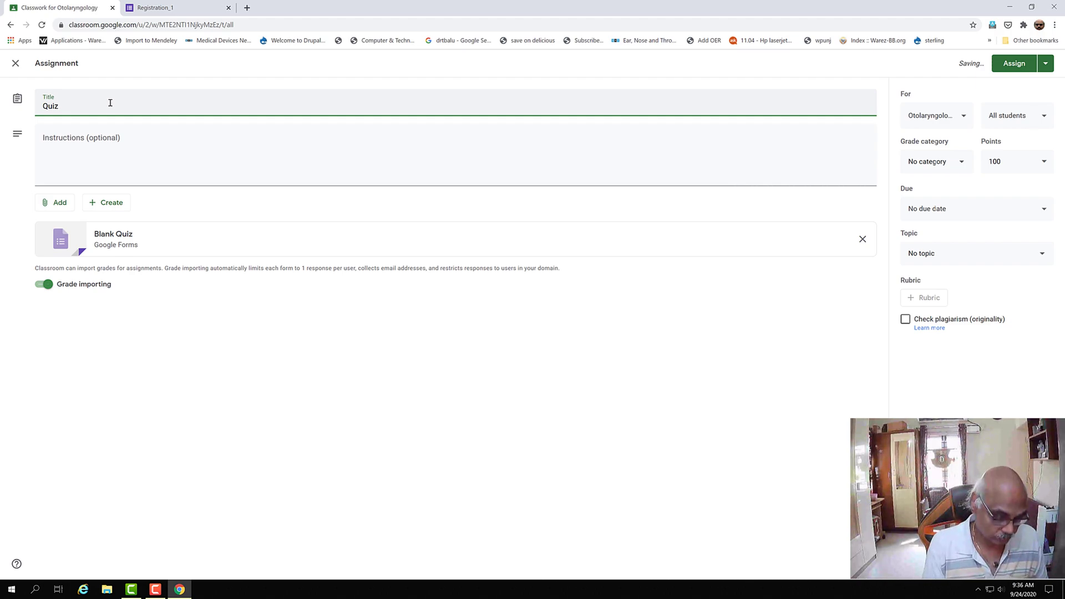
key("BackSpace")
key("BackSpace")
key("BackSpace")
key("BackSpace")
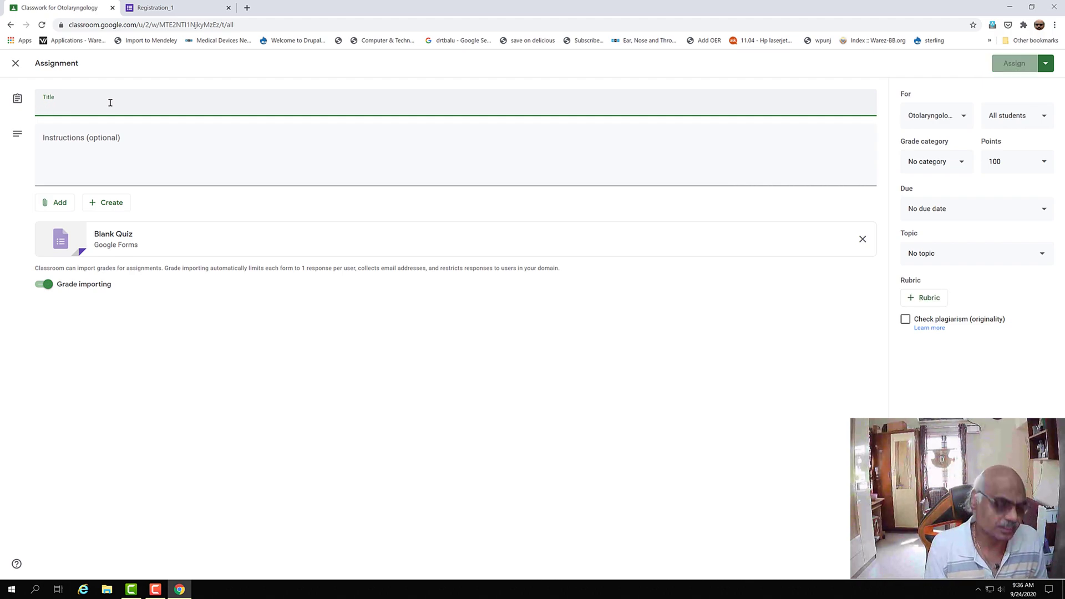
type("History quiz")
left_click(87, 135)
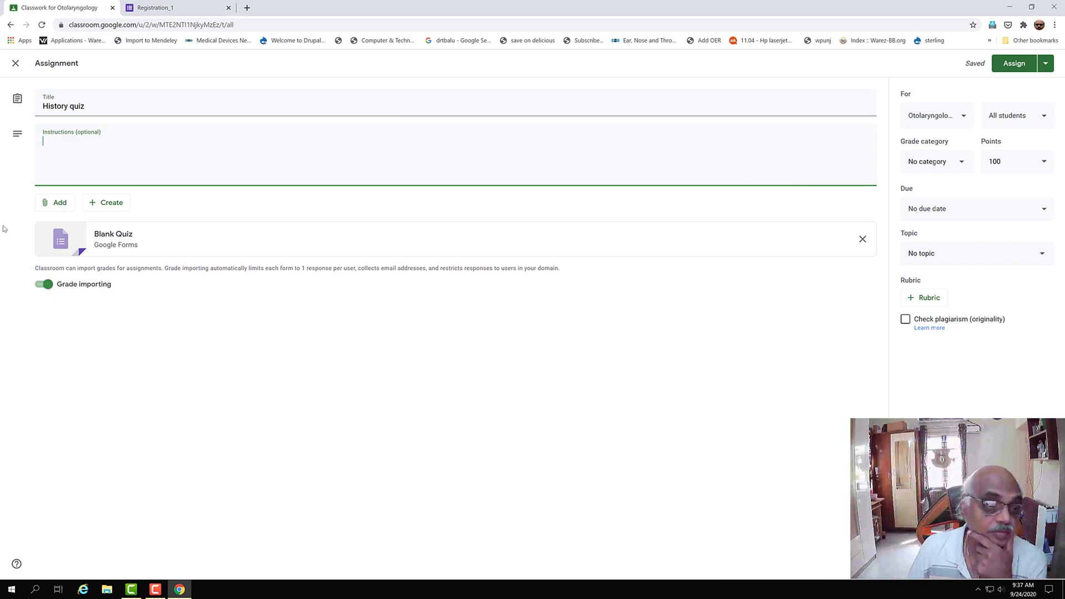
- Open the attached Blank Quiz and rename its file to 'History'
left_click(106, 240)
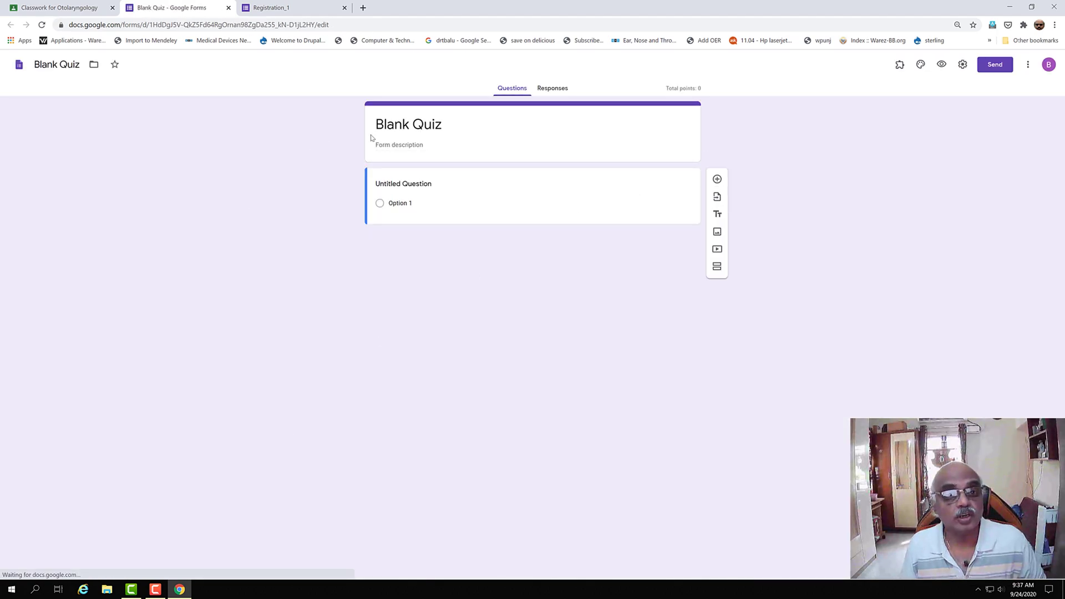
left_click(47, 65)
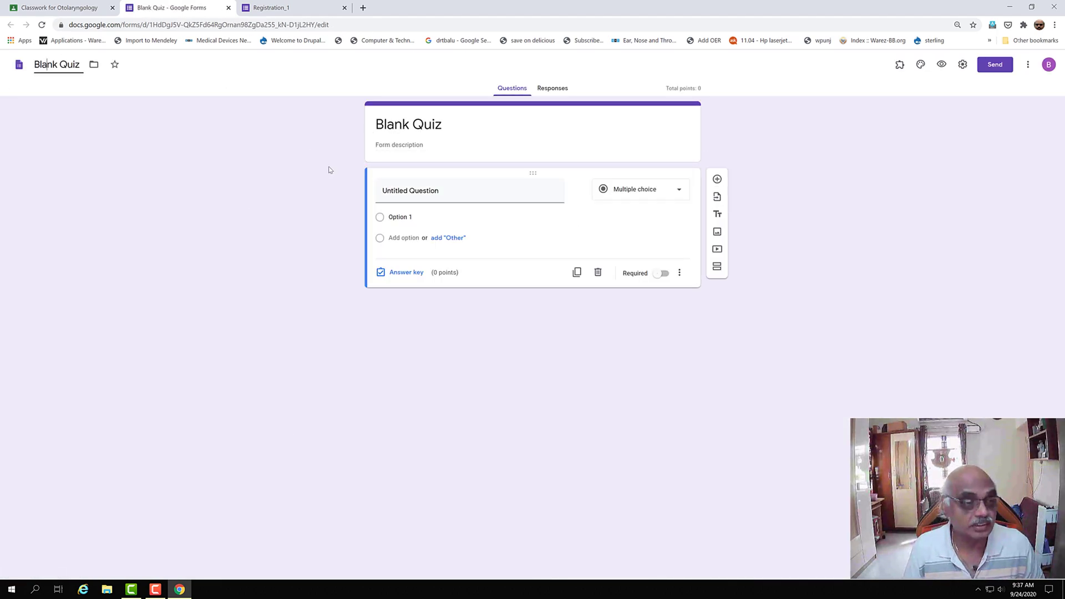
left_click_drag(36, 62, 82, 62)
type("History")
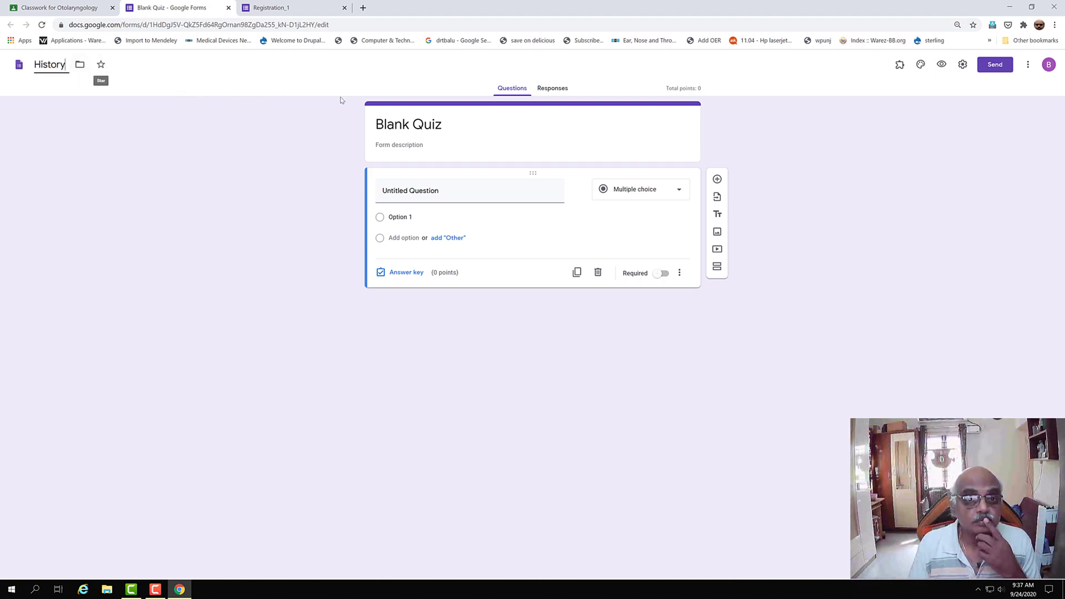
- Change the form title to 'History' and add a new question
triple_click(527, 125)
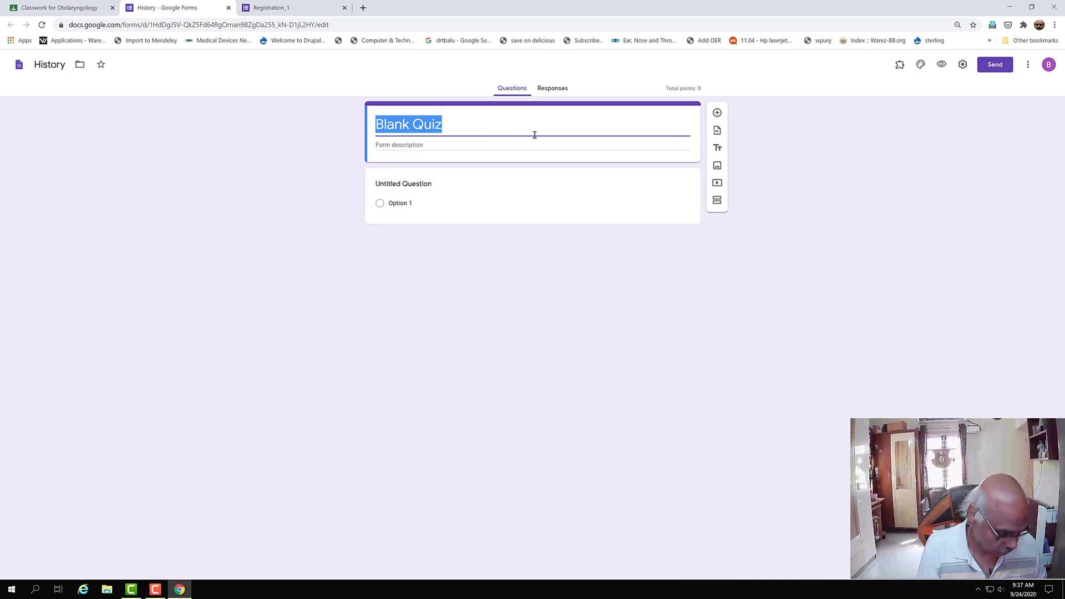
type("Histpr")
key("BackSpace")
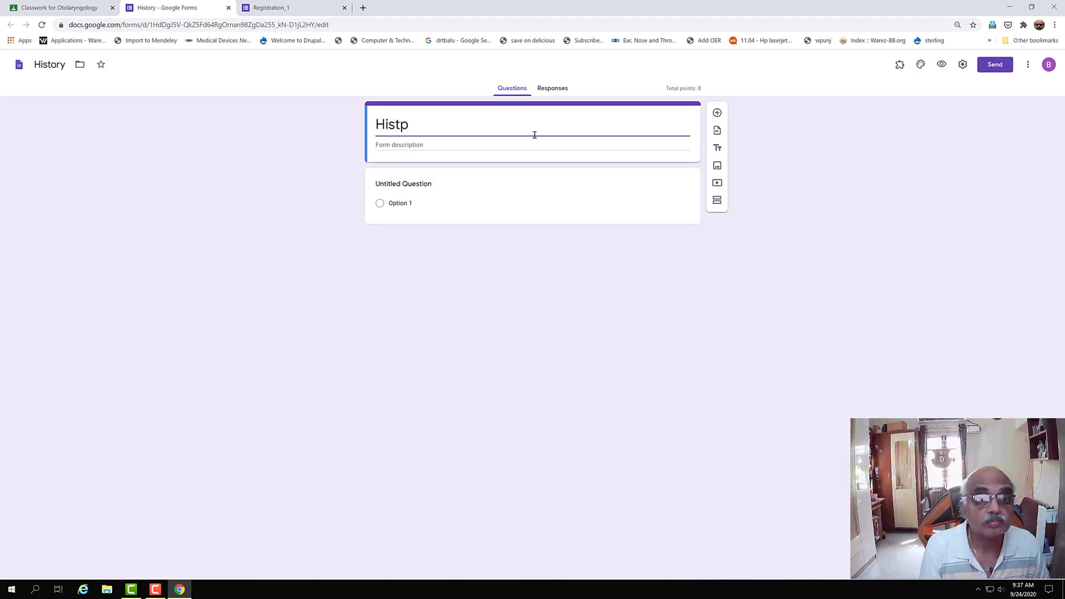
key("BackSpace")
type("ory")
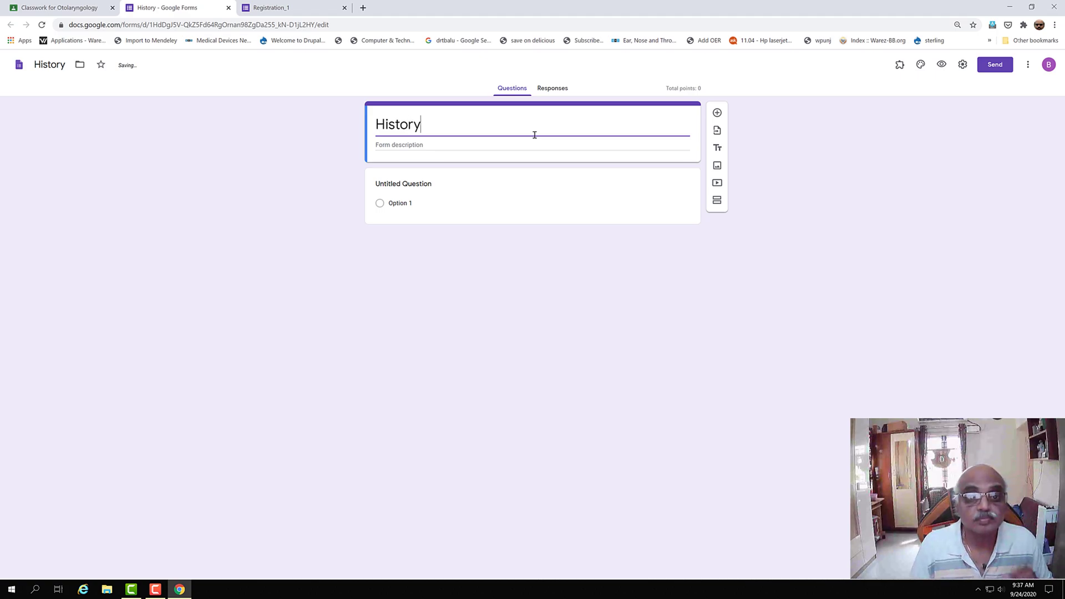
left_click(718, 112)
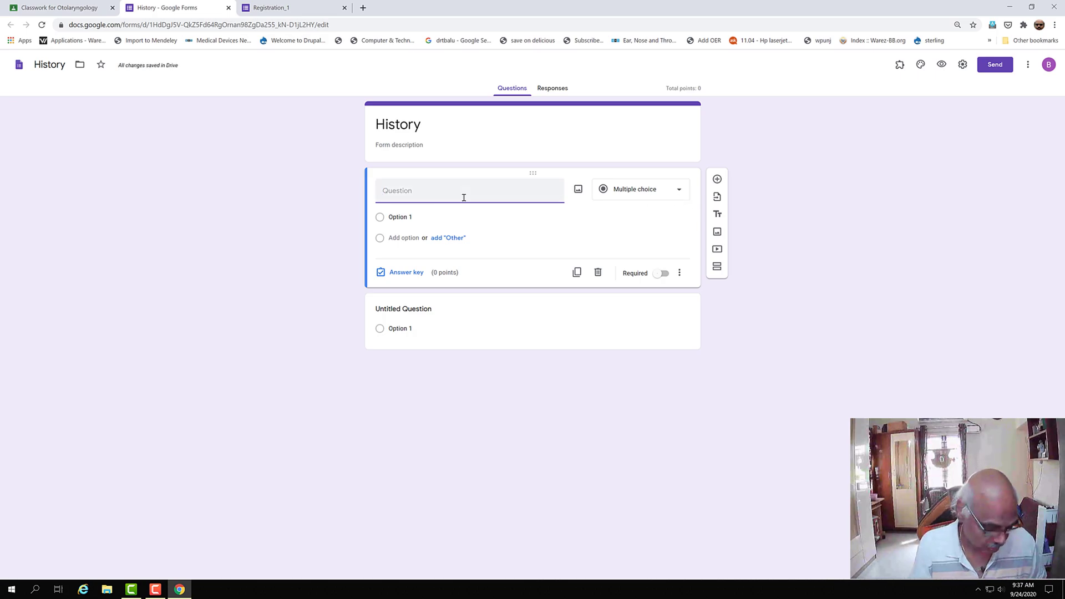
- Ask 'Where is the Tajmahal?' as multiple choice with Agra, Delhi, Chennai and Bangalore
type("Where")
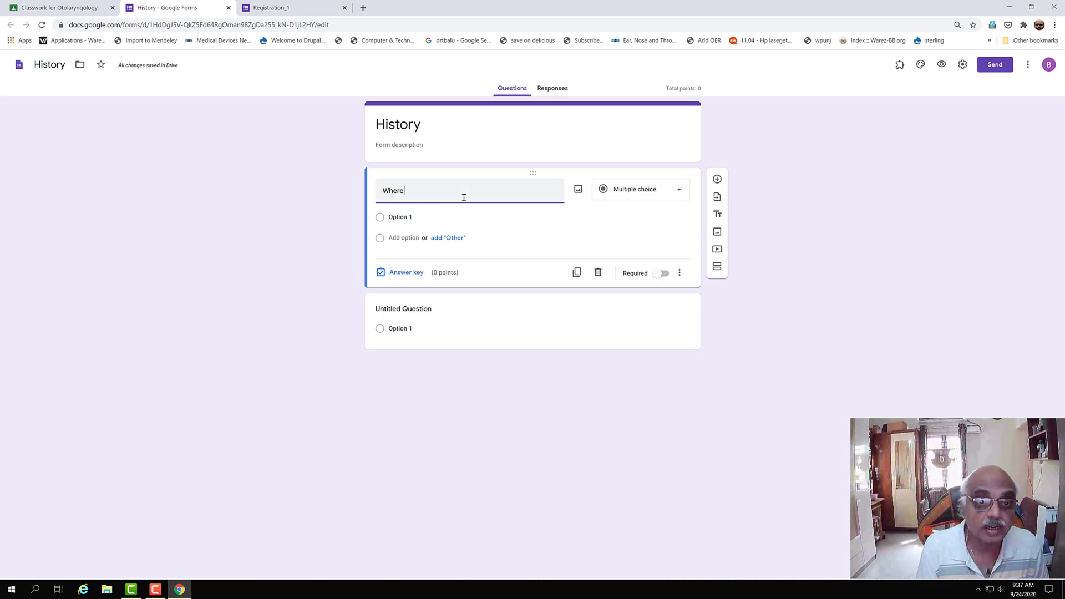
type(" is the Tajmahal?")
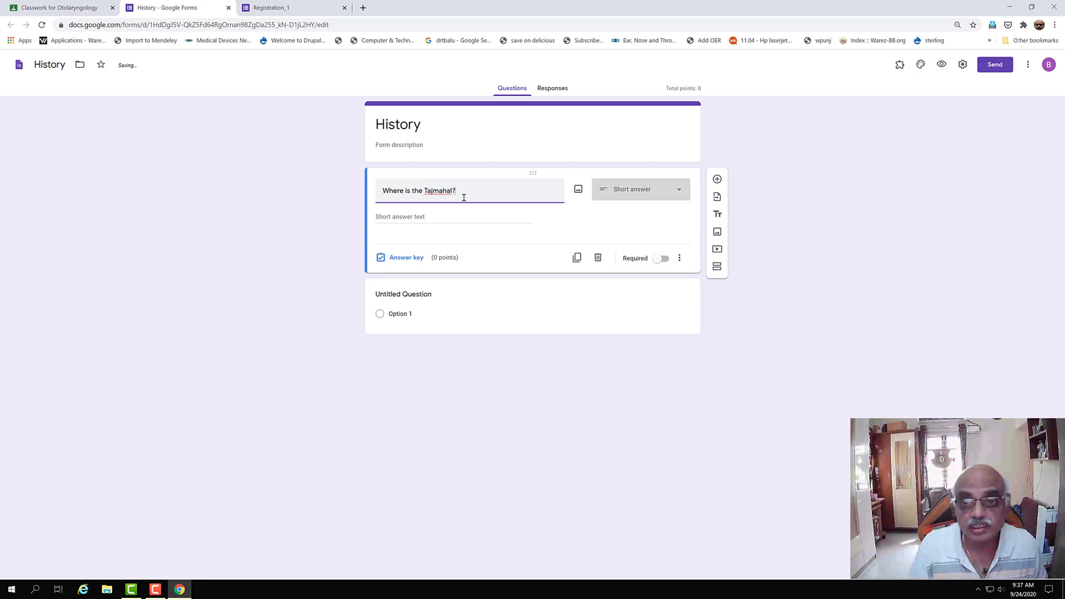
left_click(681, 194)
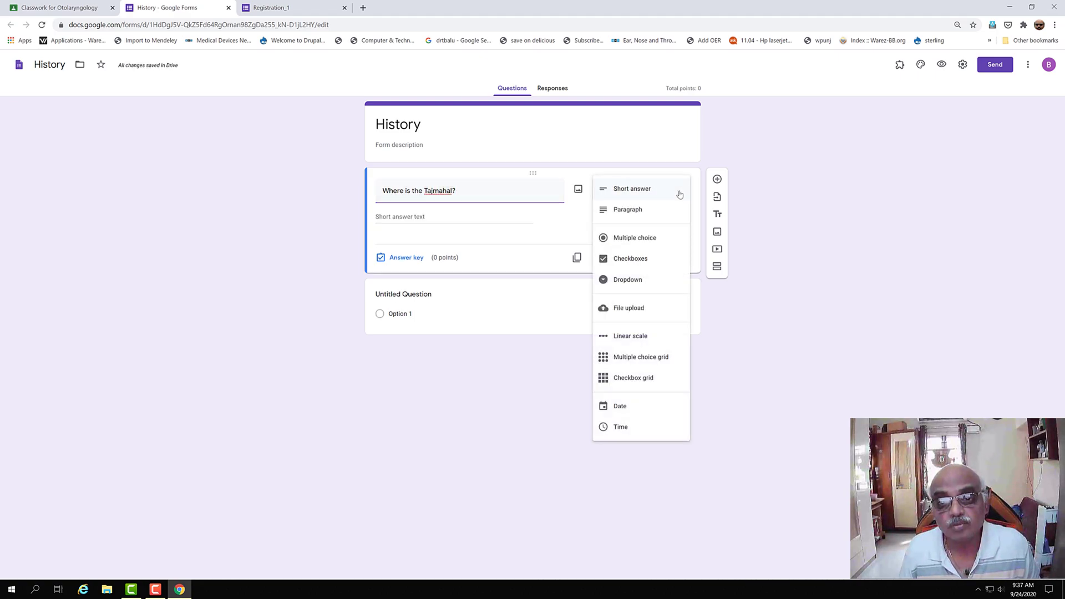
left_click(641, 238)
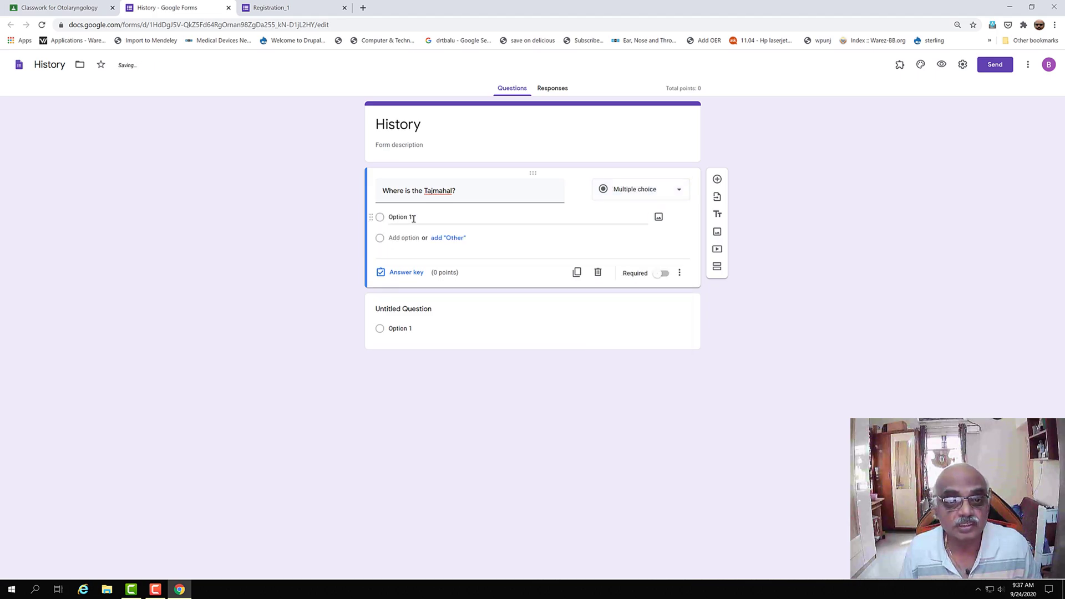
left_click(414, 217)
type("Agra")
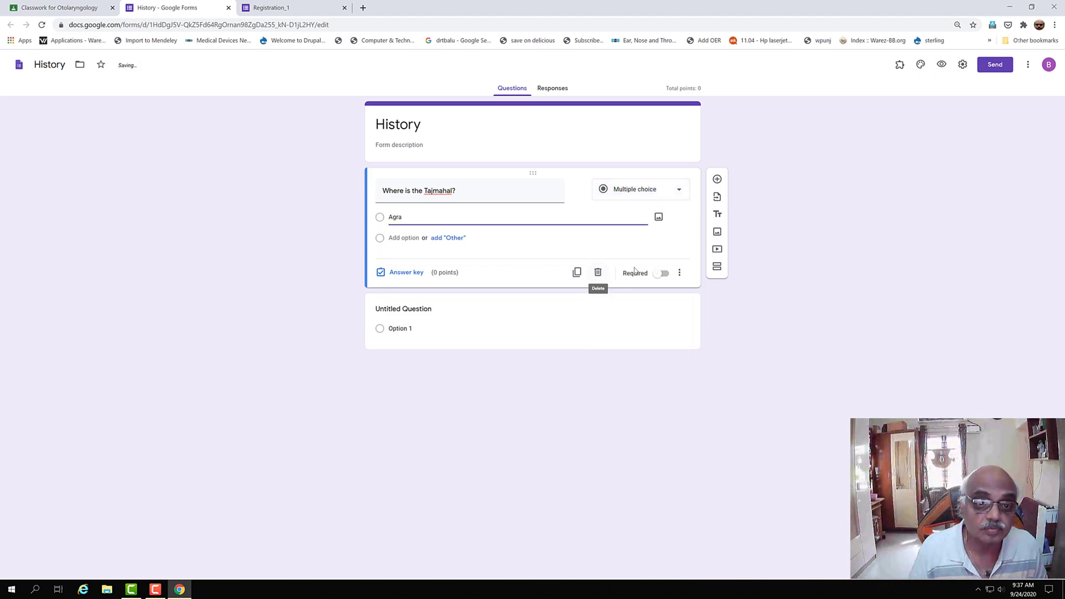
left_click(416, 237)
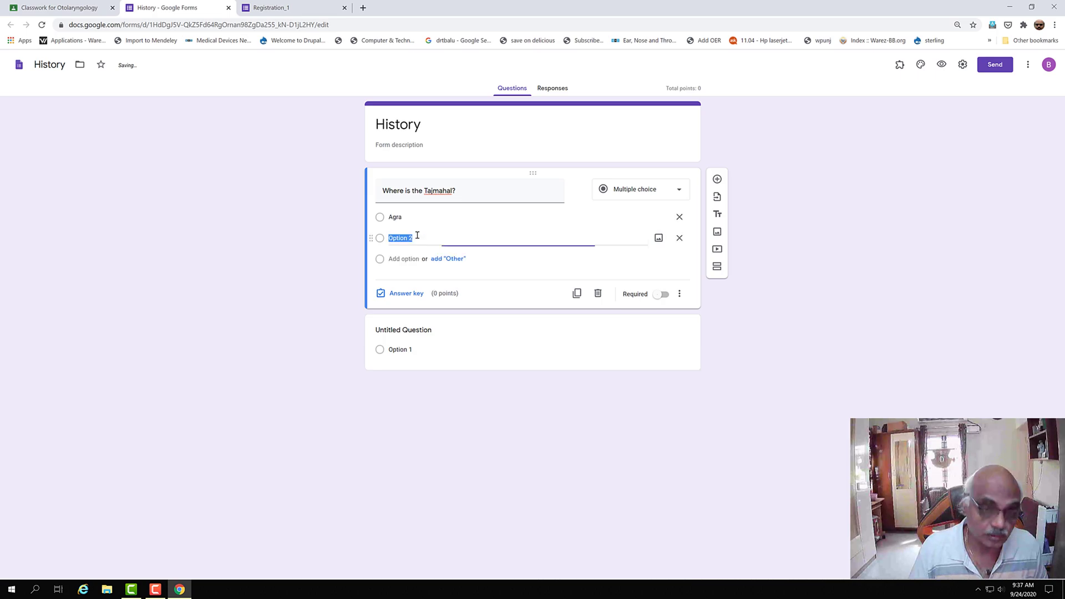
type("Delhi")
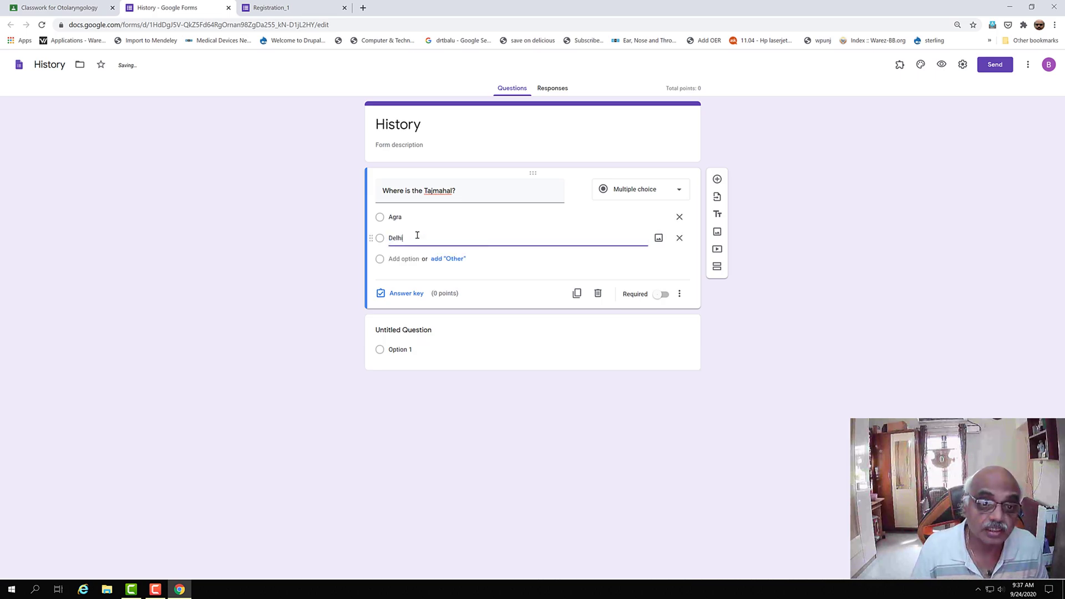
left_click(397, 259)
type("Chennai")
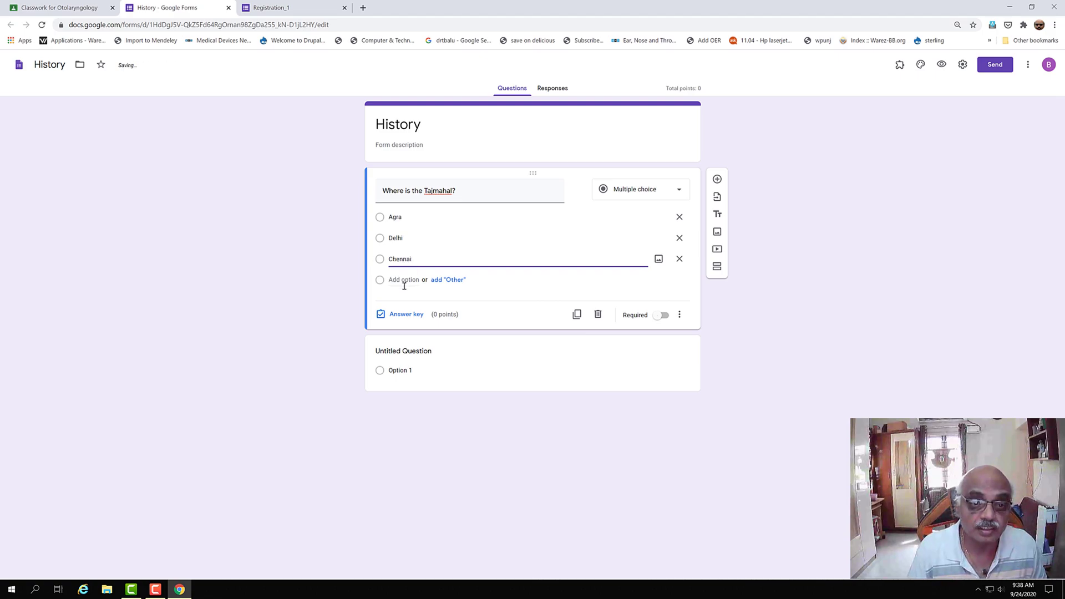
left_click(404, 279)
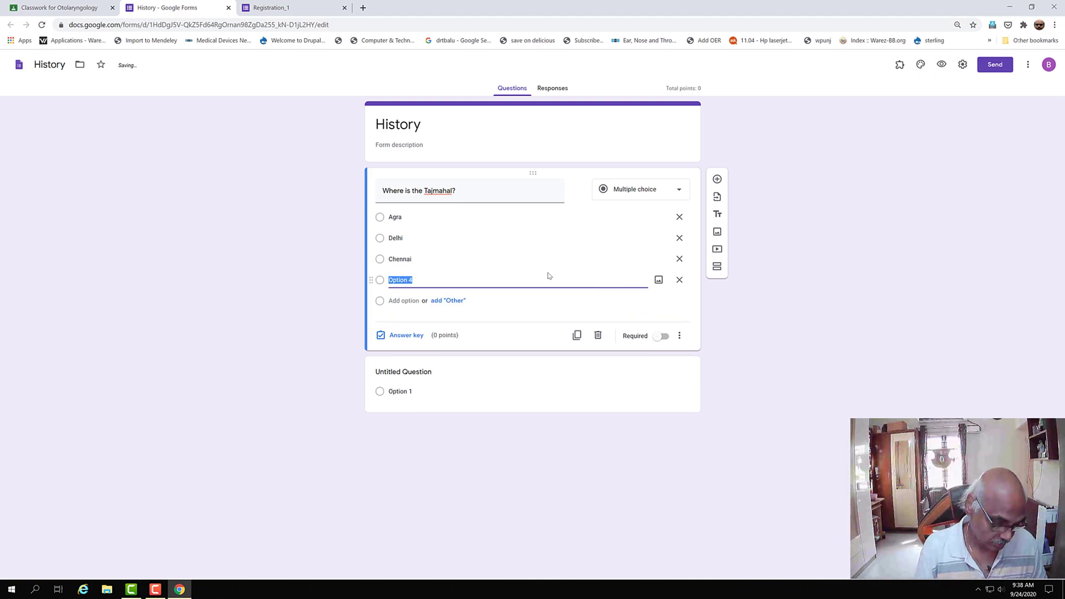
type("Bangalore")
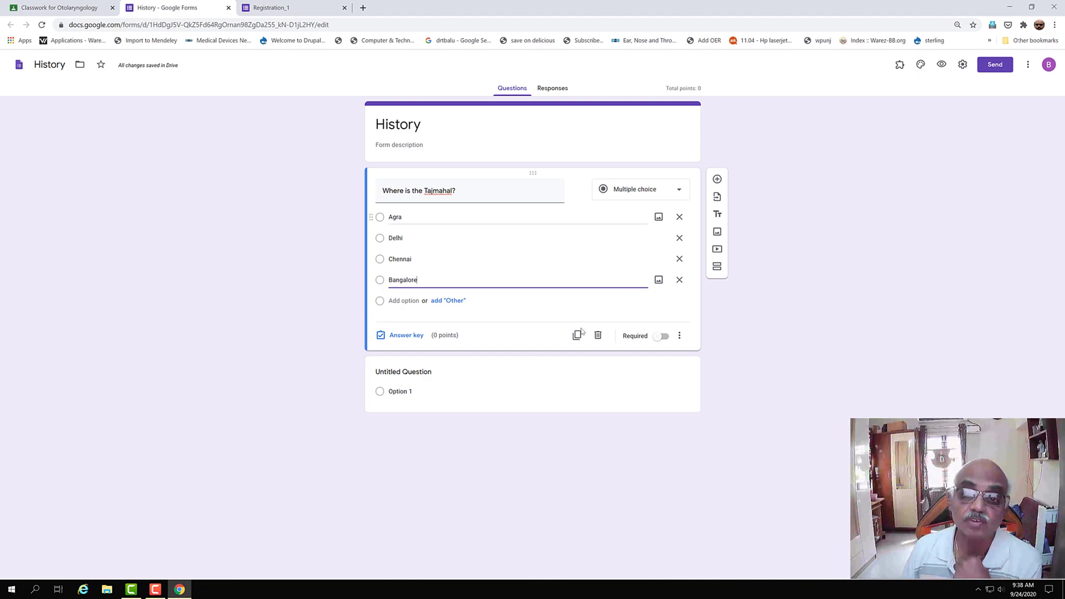
- Mark Agra as the correct answer worth 1 point in the answer key
left_click(414, 335)
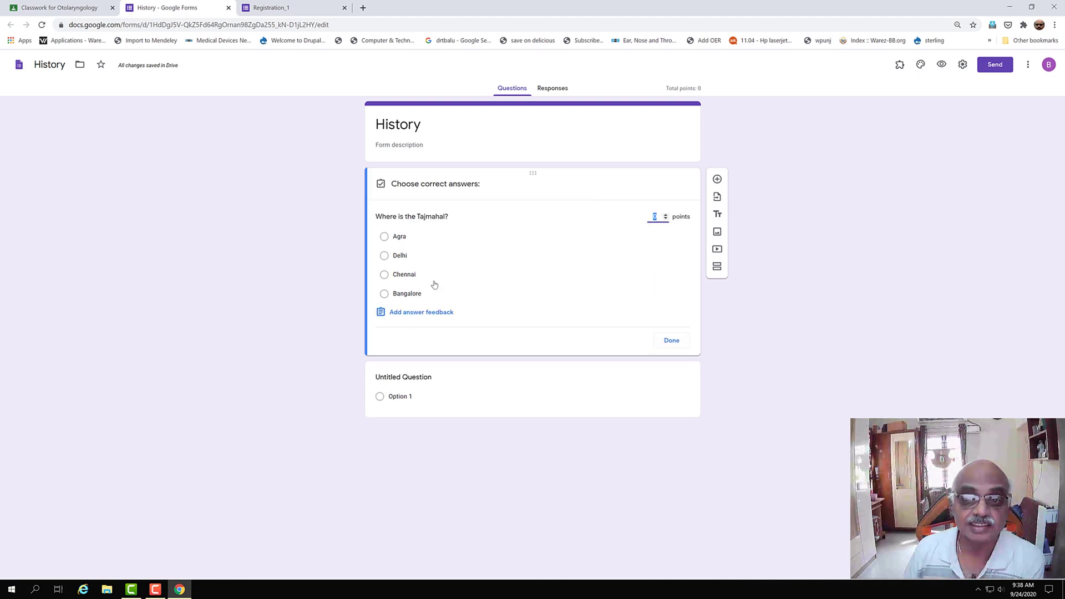
left_click(384, 236)
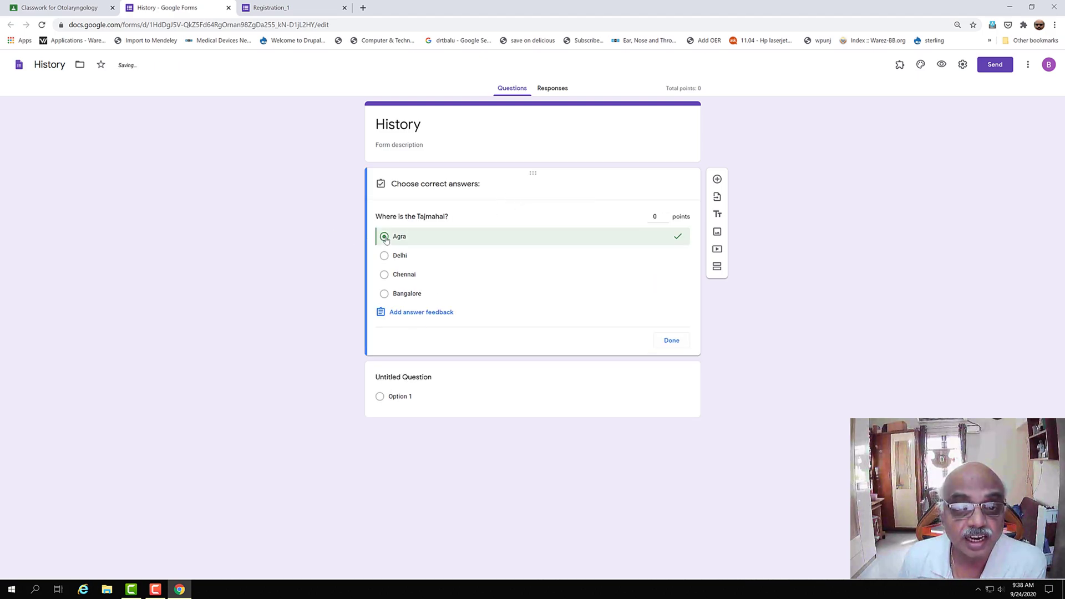
left_click(666, 215)
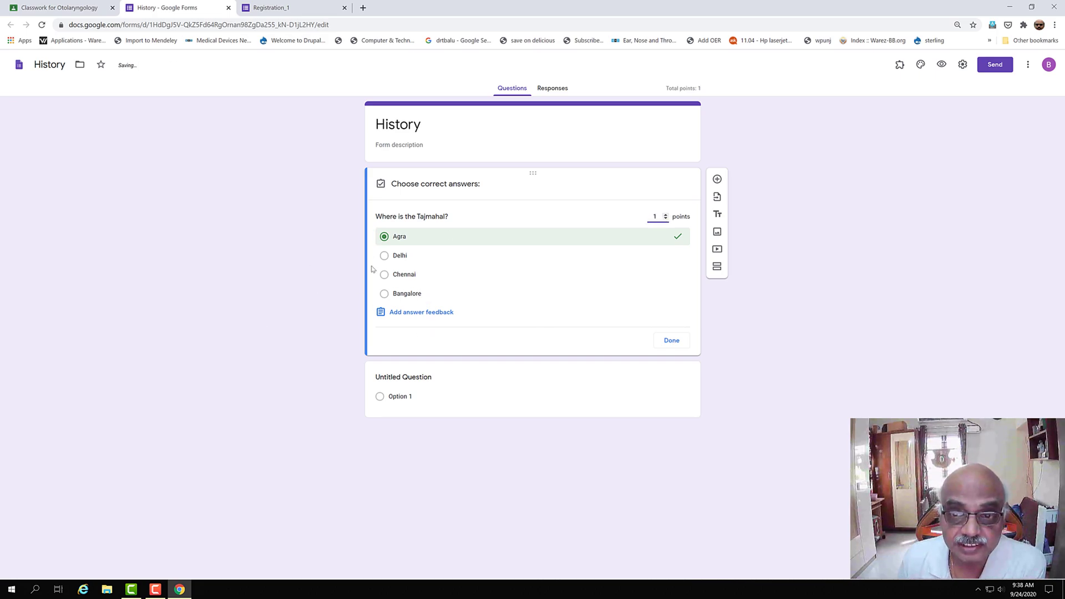
left_click(670, 345)
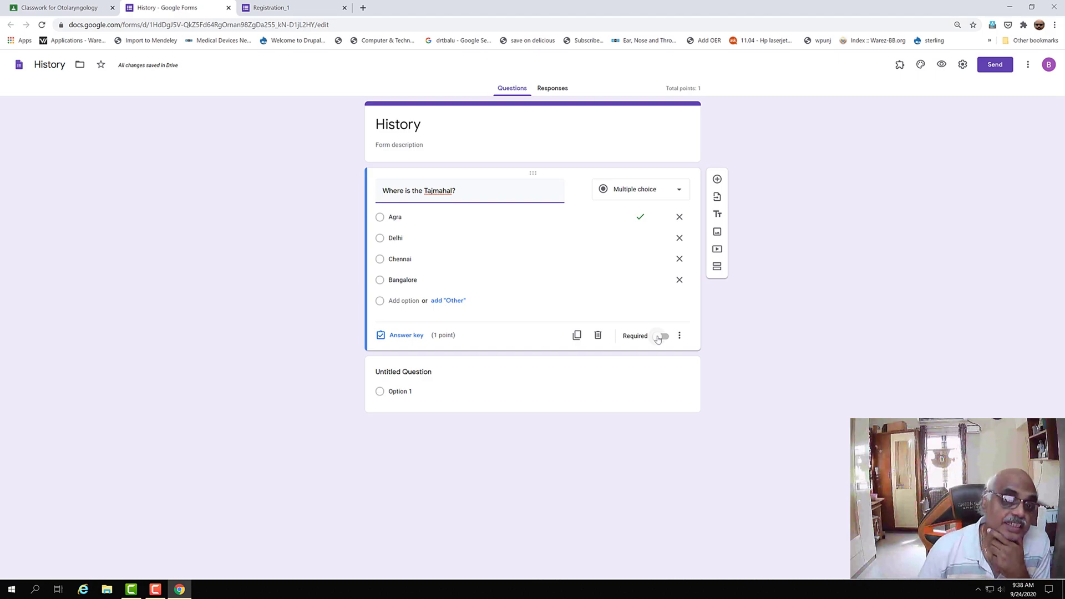
- Make the Tajmahal question required and add a new blank question below it
left_click(666, 337)
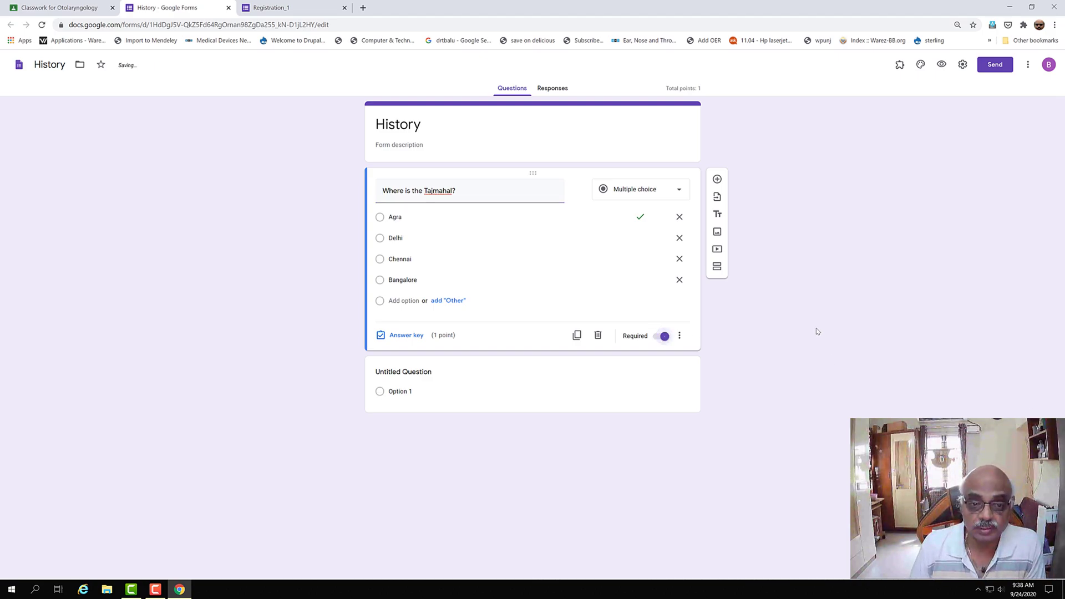
left_click(717, 180)
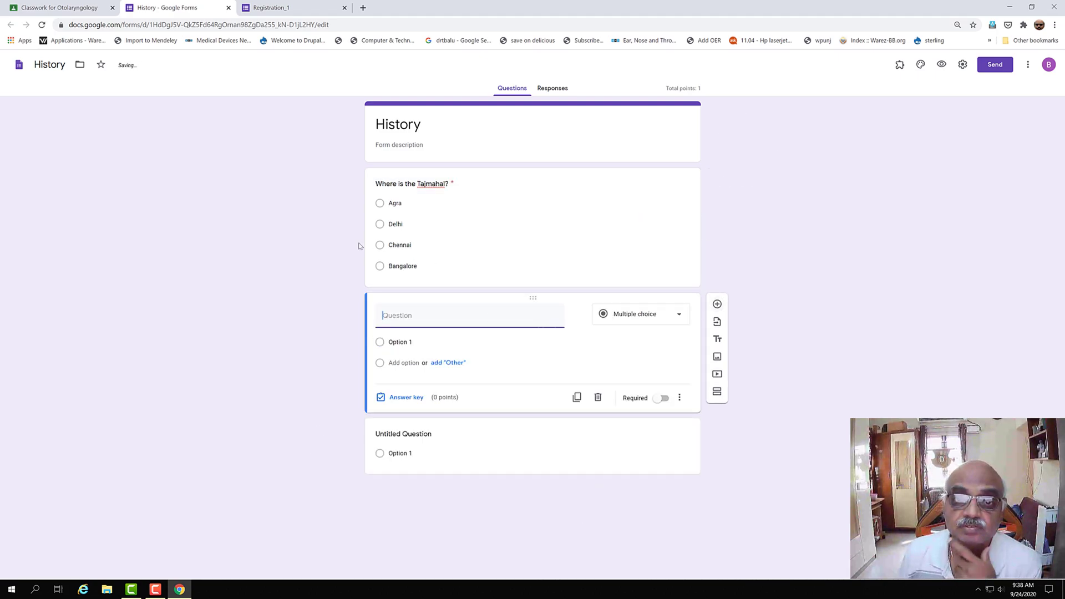
left_click(684, 317)
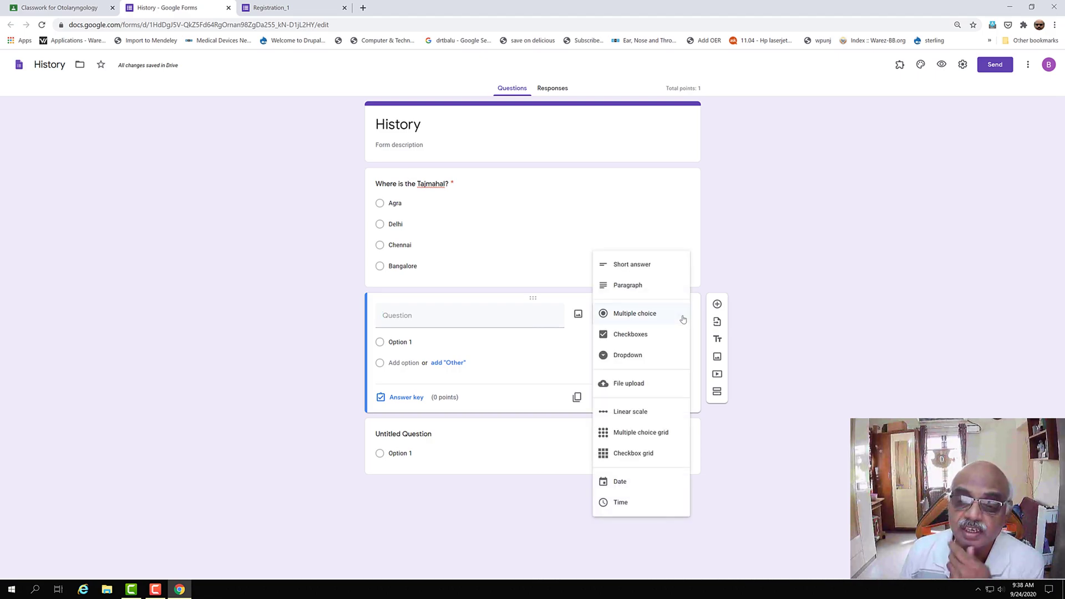
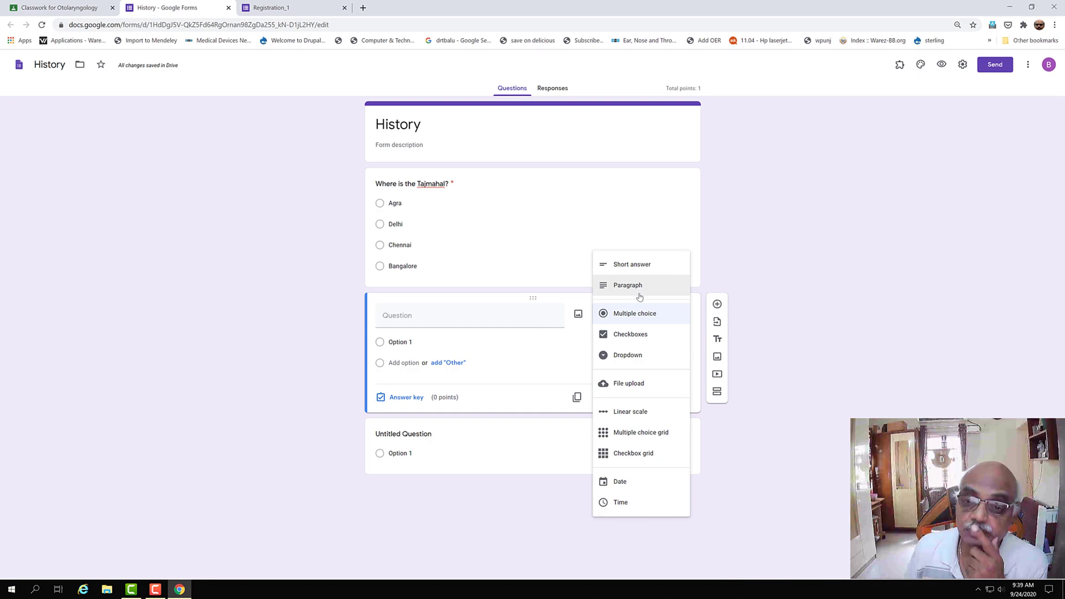
- Make the new question a checkbox question titled 'Where is the Tajmahal'
left_click(645, 340)
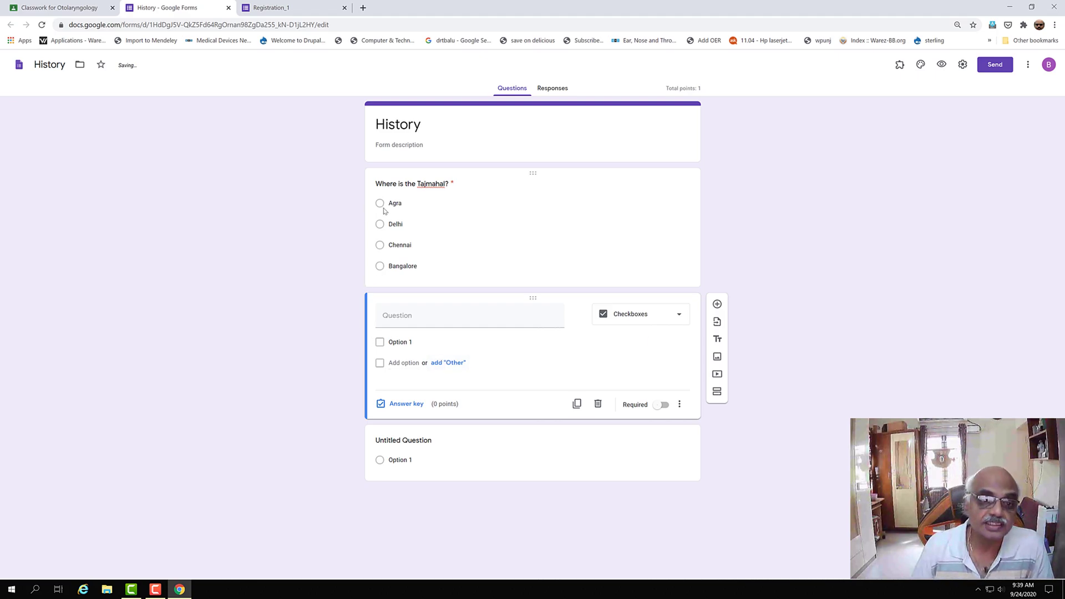
left_click(399, 318)
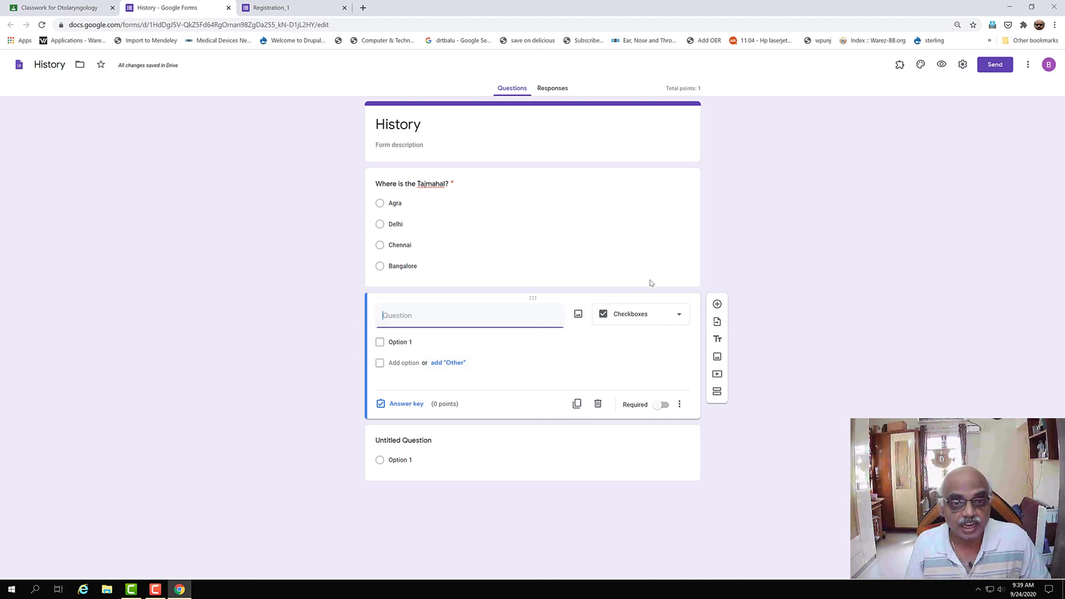
type("W")
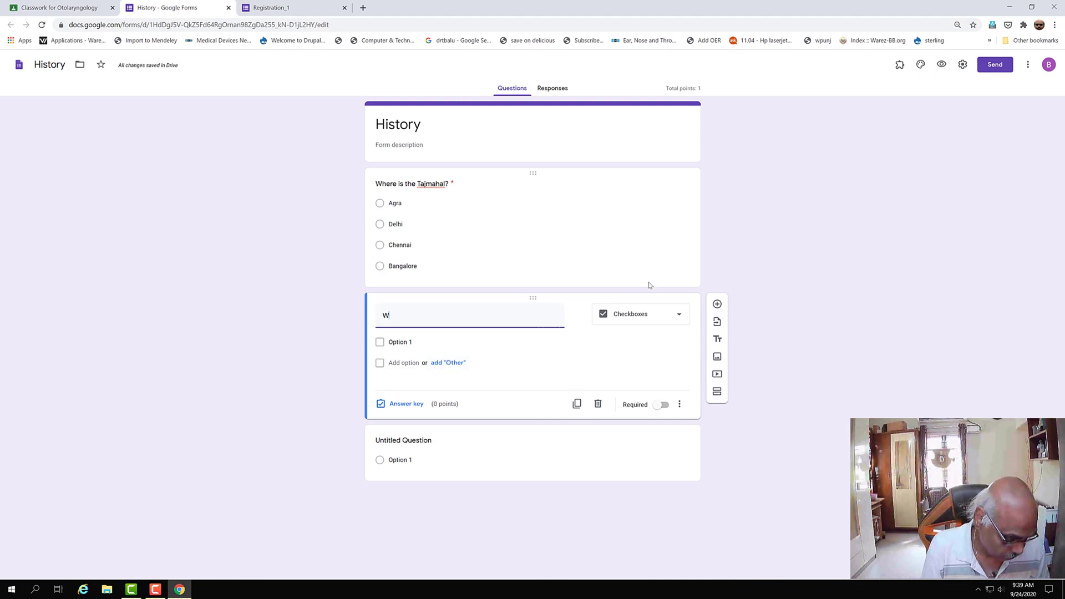
type("here is the TAjmaha")
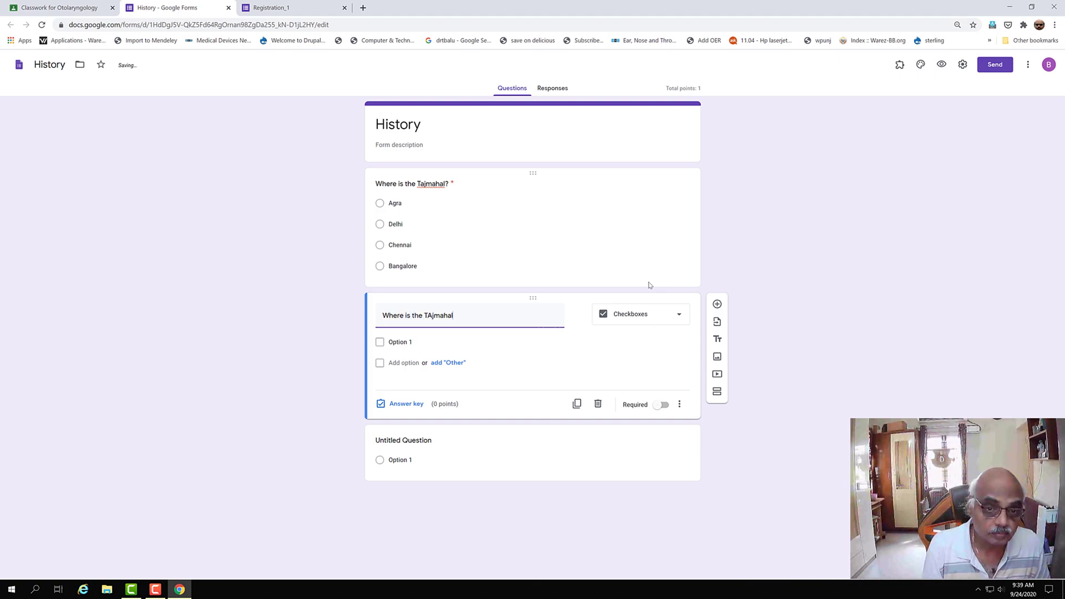
type("l")
key("BackSpace")
key("BackSpace")
key("BackSpace")
key("BackSpace")
key("BackSpace")
key("BackSpace")
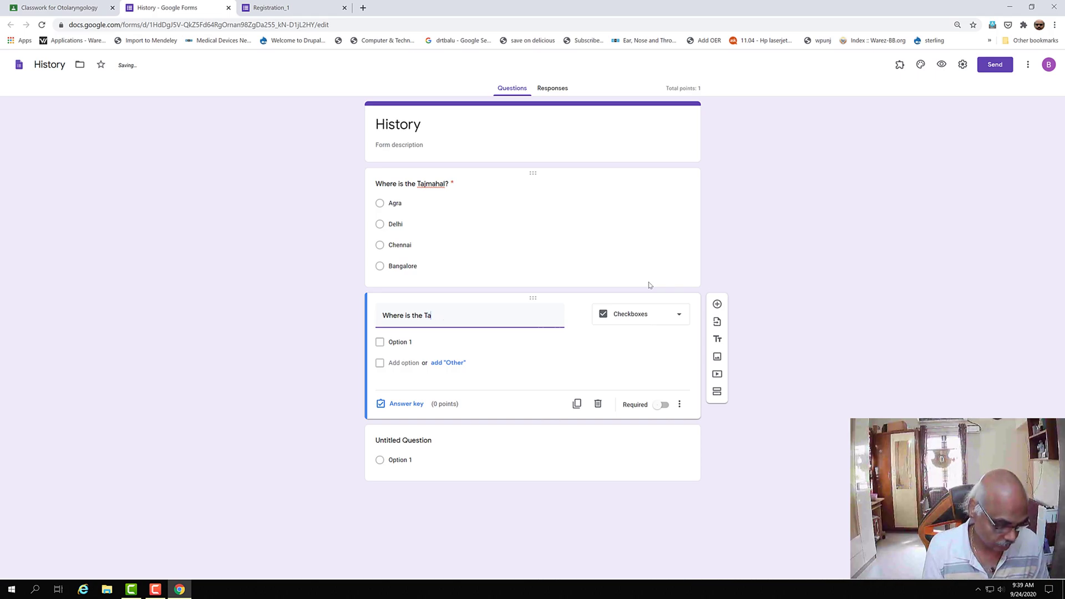
type("jma")
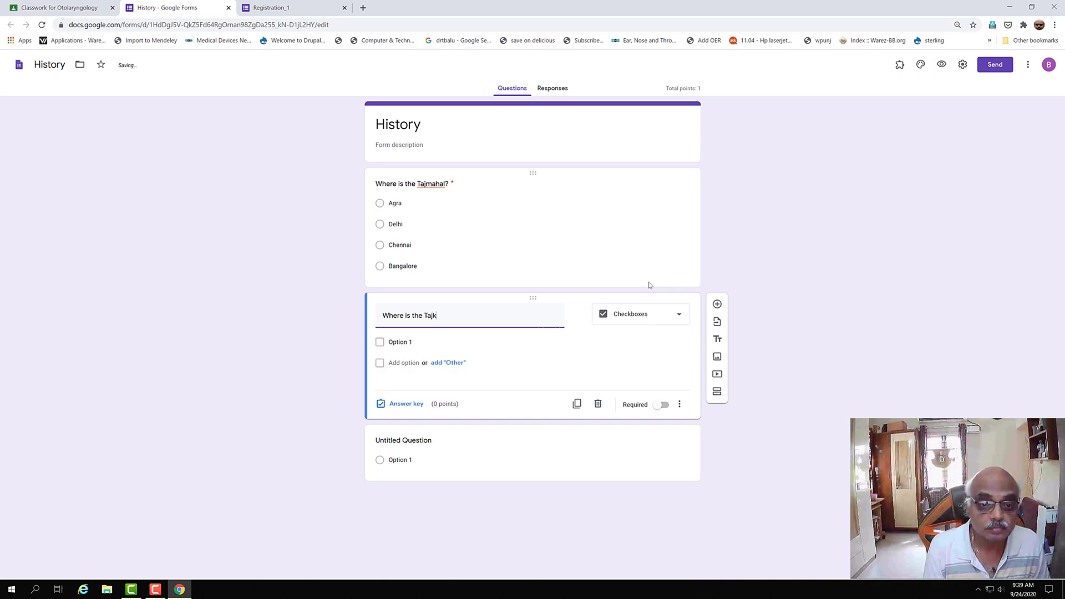
key("BackSpace")
type("mahal?")
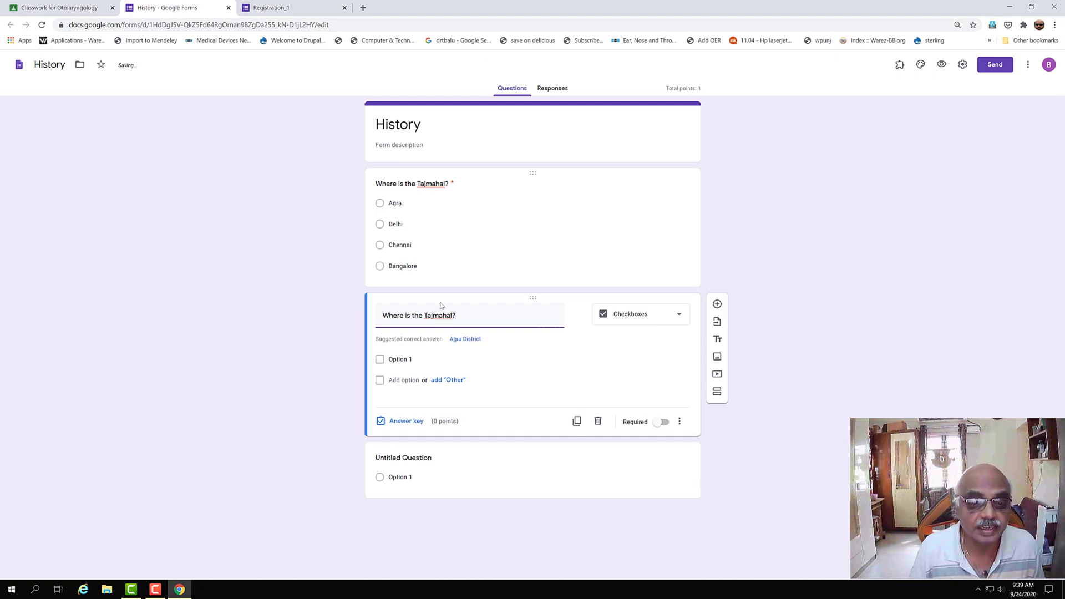
- Enter the choices Agra, Delhi, Chennai and Bangalore
left_click(400, 359)
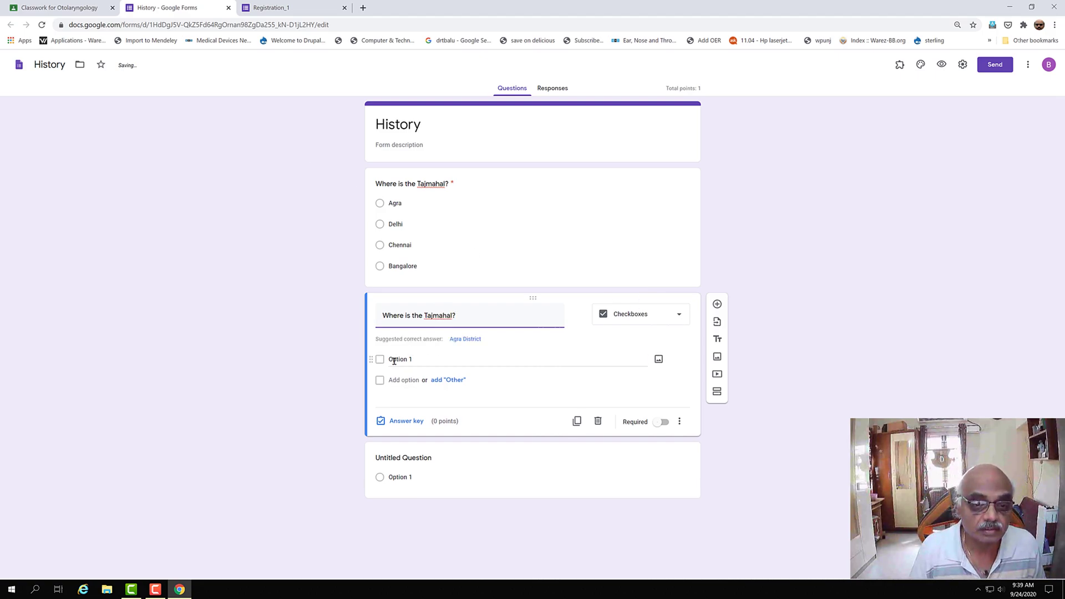
type("Agra")
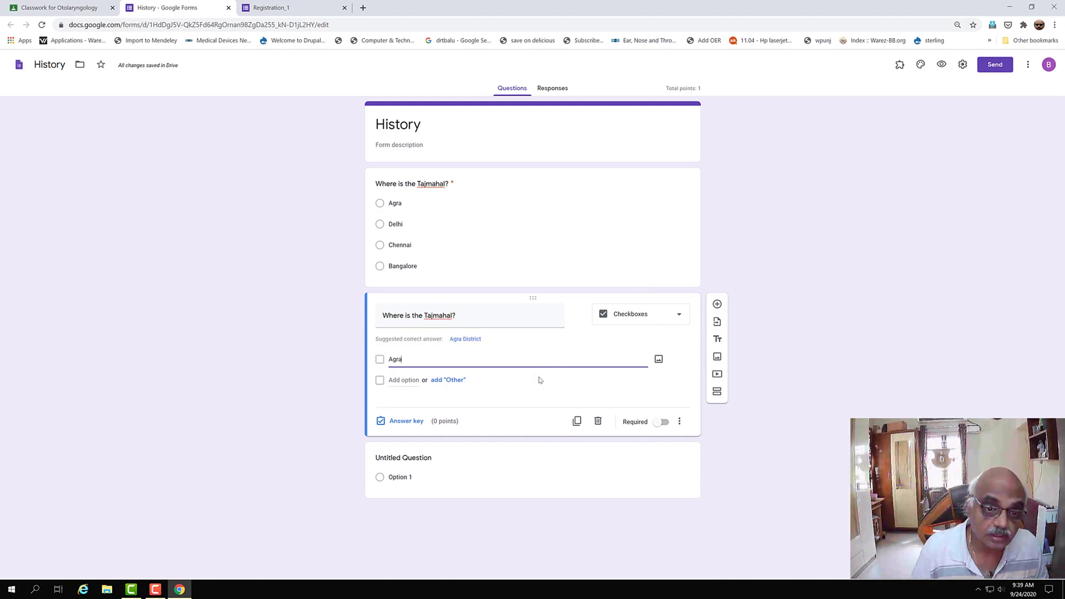
left_click(393, 378)
type("Elhi")
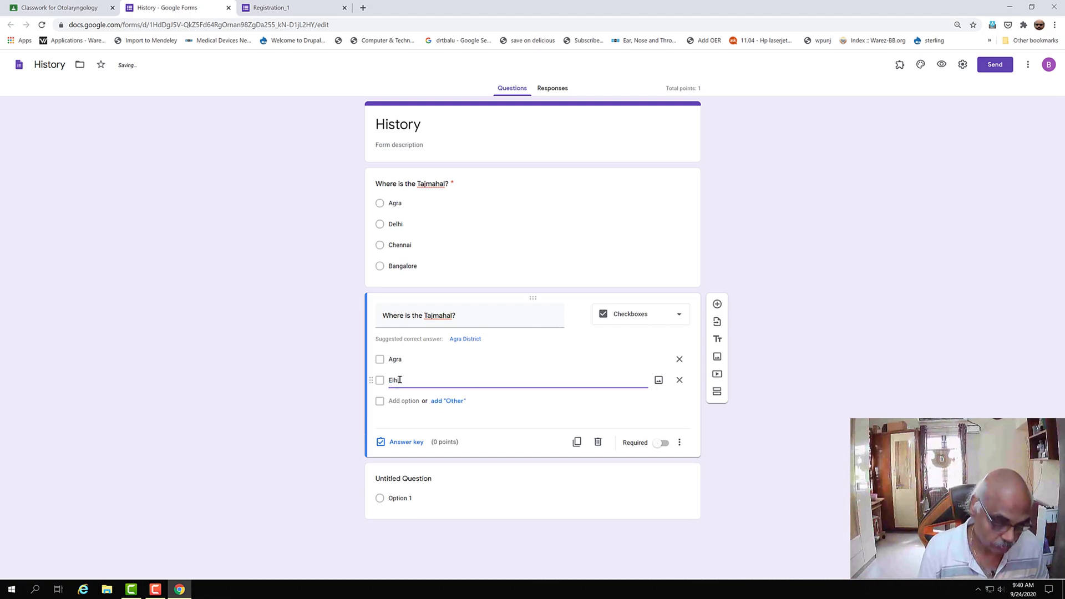
key("BackSpace")
type("Delhi")
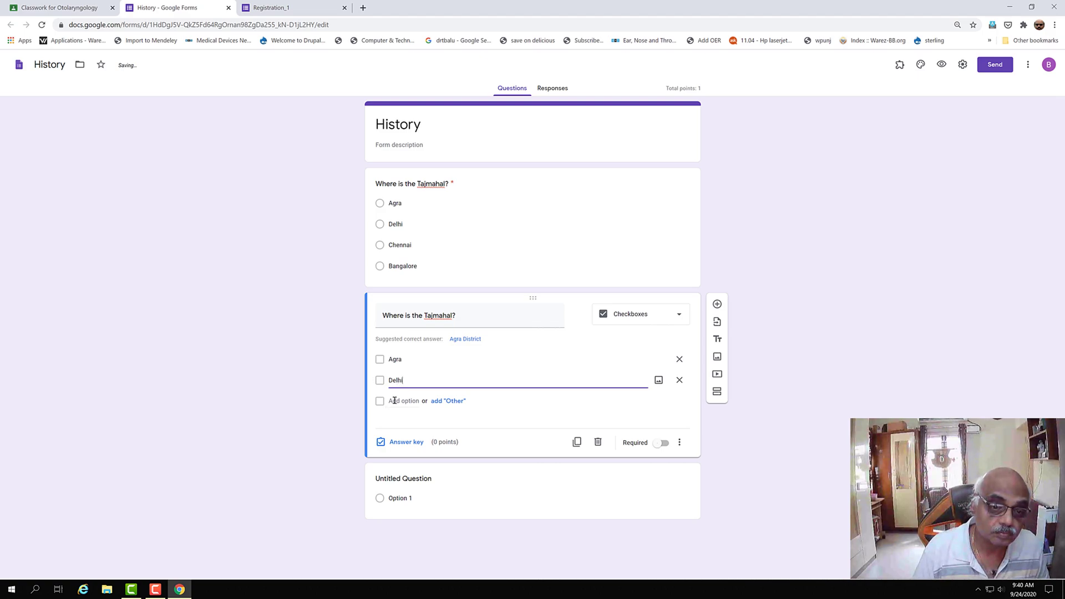
left_click(395, 401)
type("Chennai")
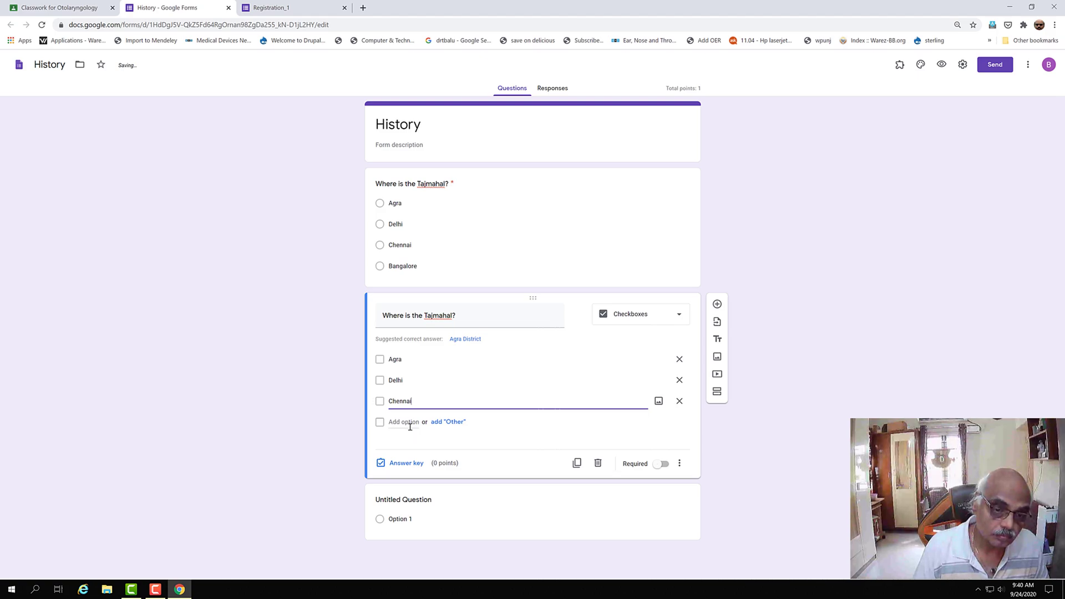
left_click(405, 422)
type("Bang")
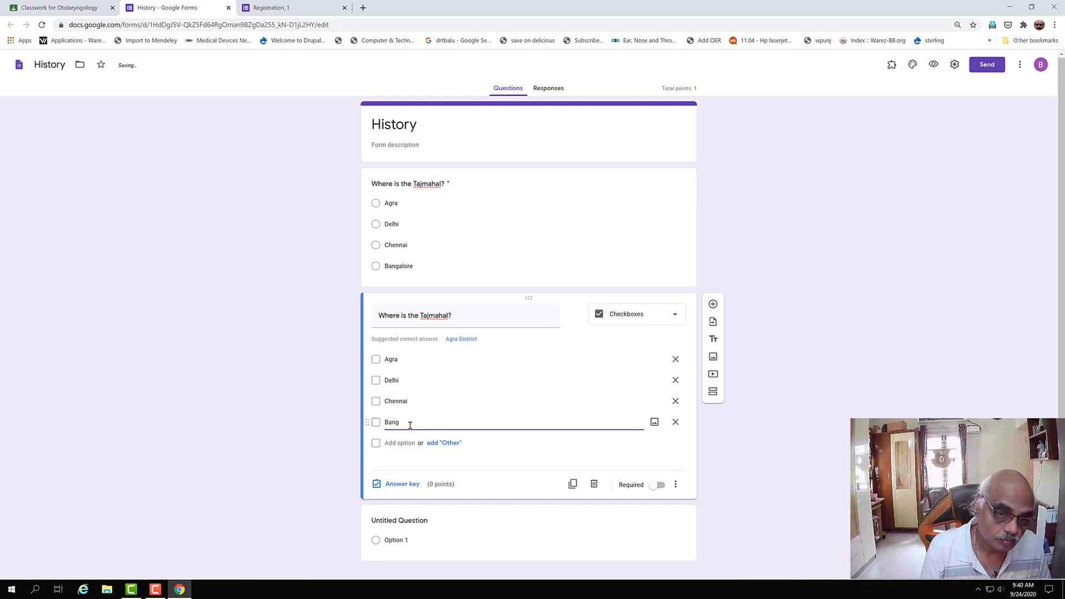
type("laore")
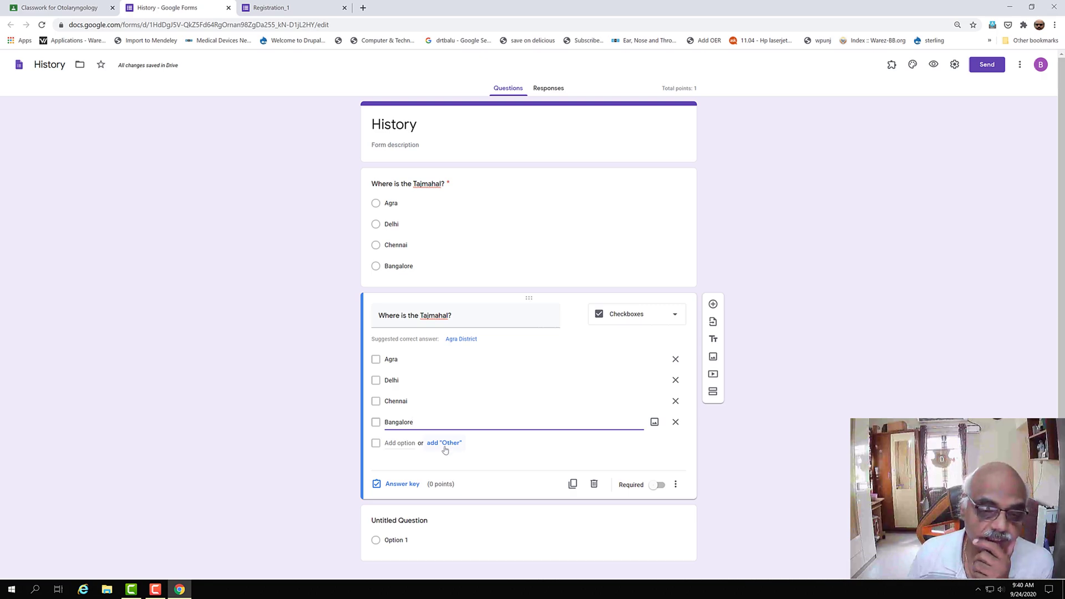
- Mark Agra correct for 1 point, make the checkbox question required, and add another question
left_click(398, 486)
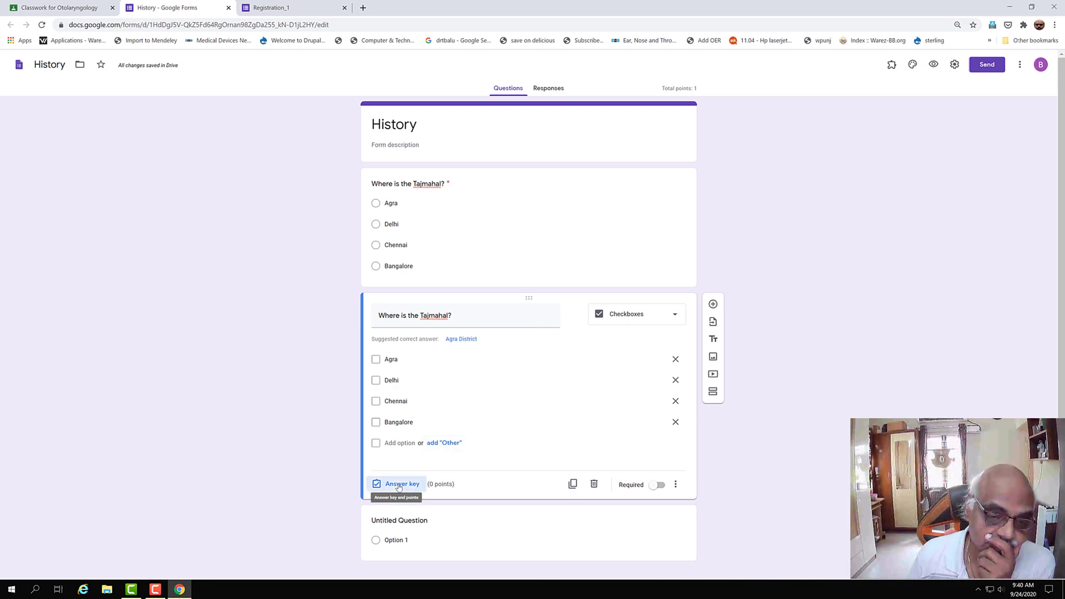
left_click(667, 340)
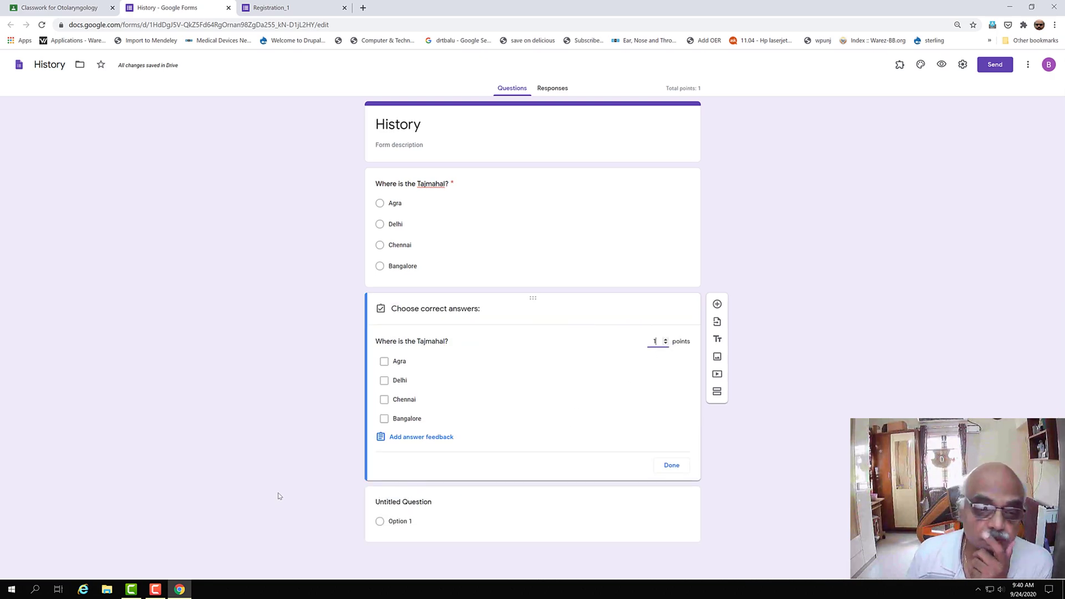
left_click(384, 361)
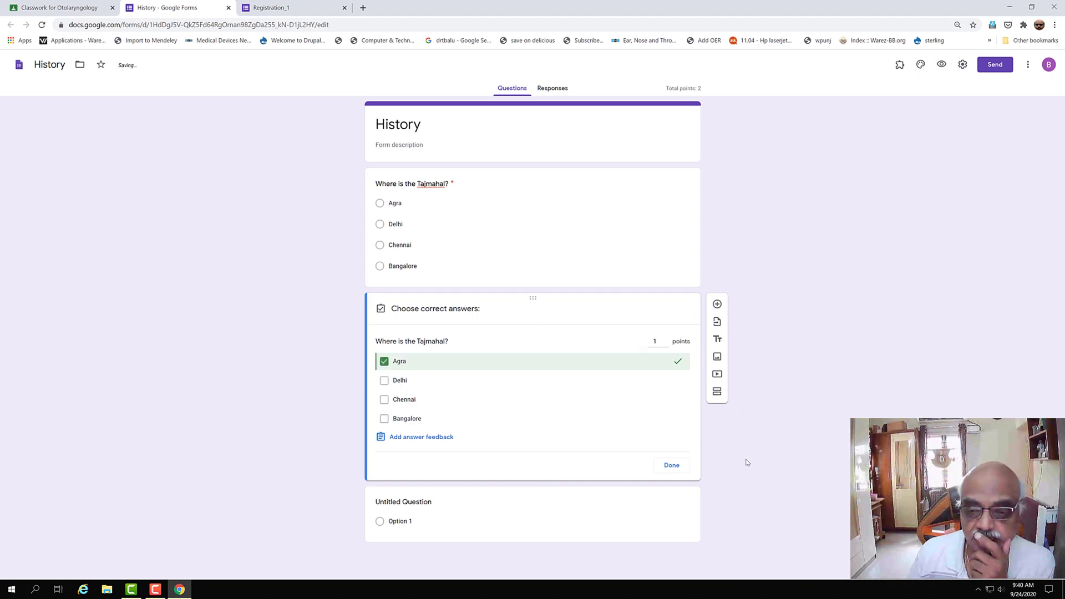
left_click(665, 466)
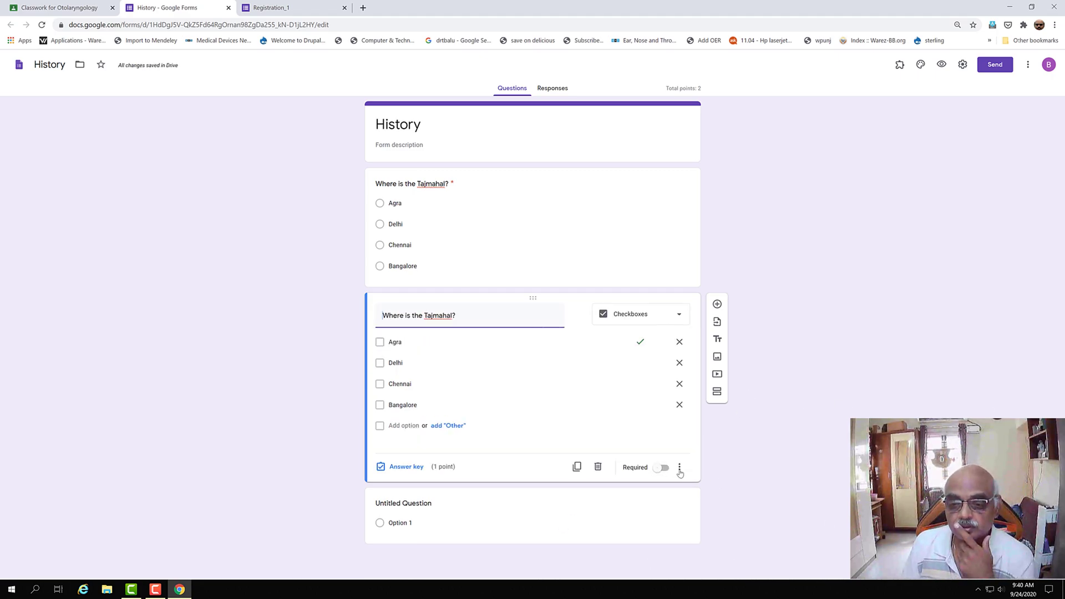
left_click(664, 468)
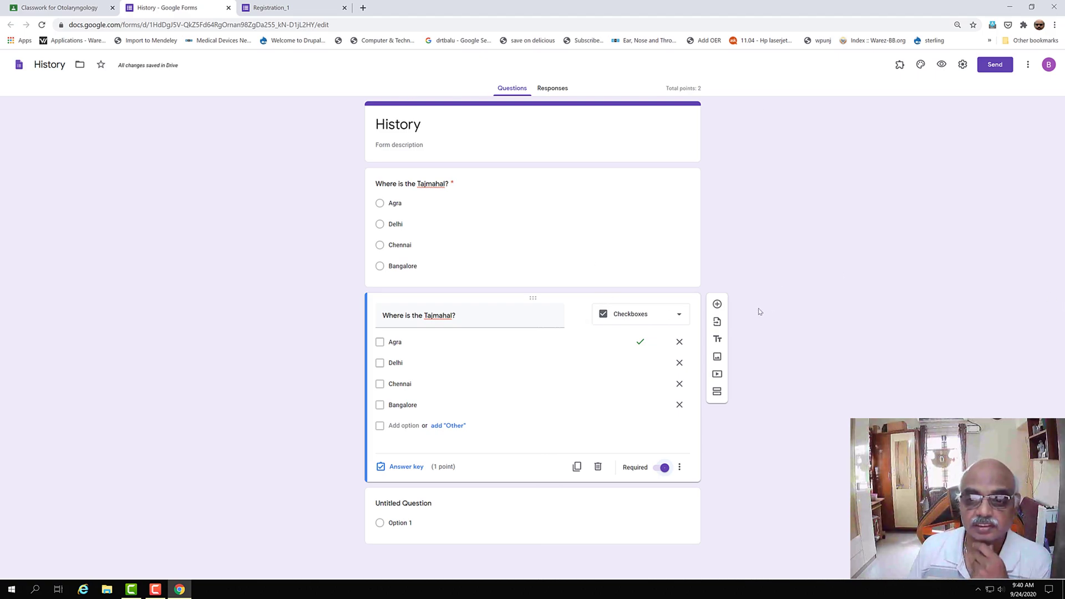
left_click(717, 304)
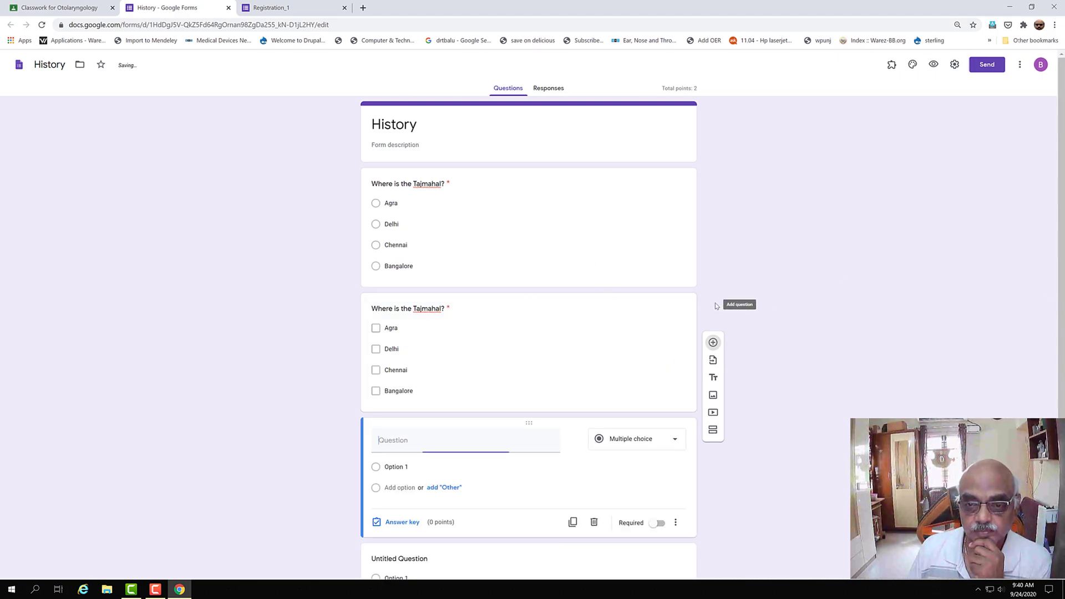
- Turn the new question into a dropdown titled 'Where is the Tajmahal'
left_click(678, 443)
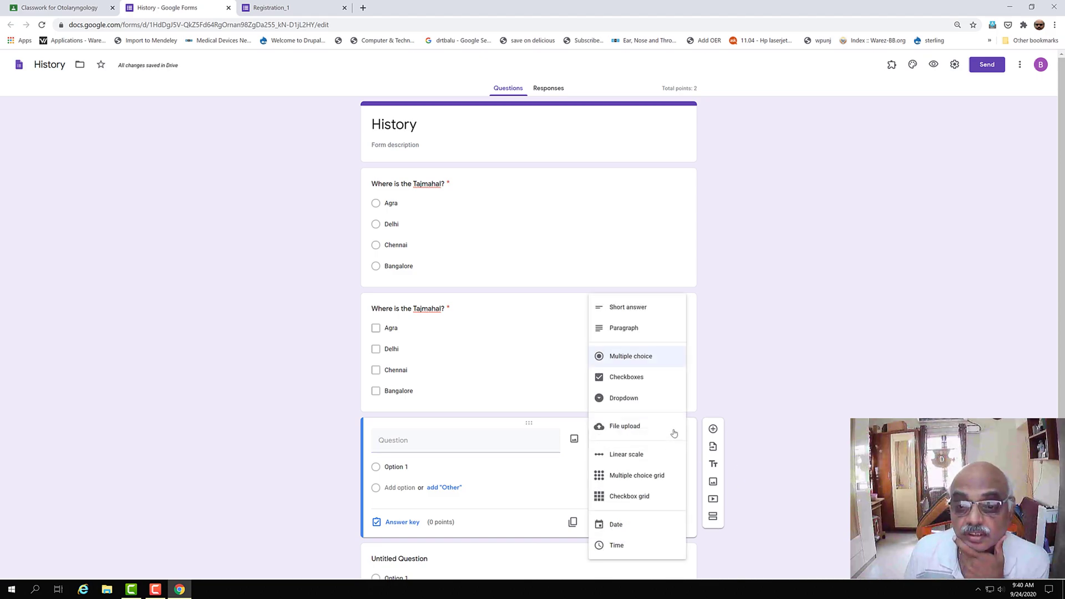
left_click(629, 398)
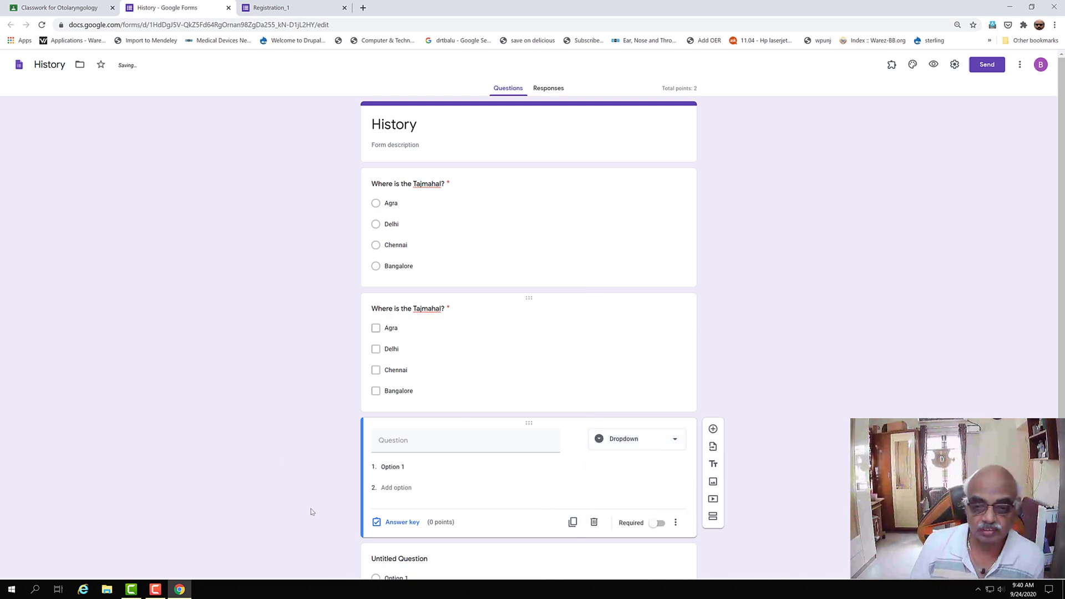
left_click(393, 441)
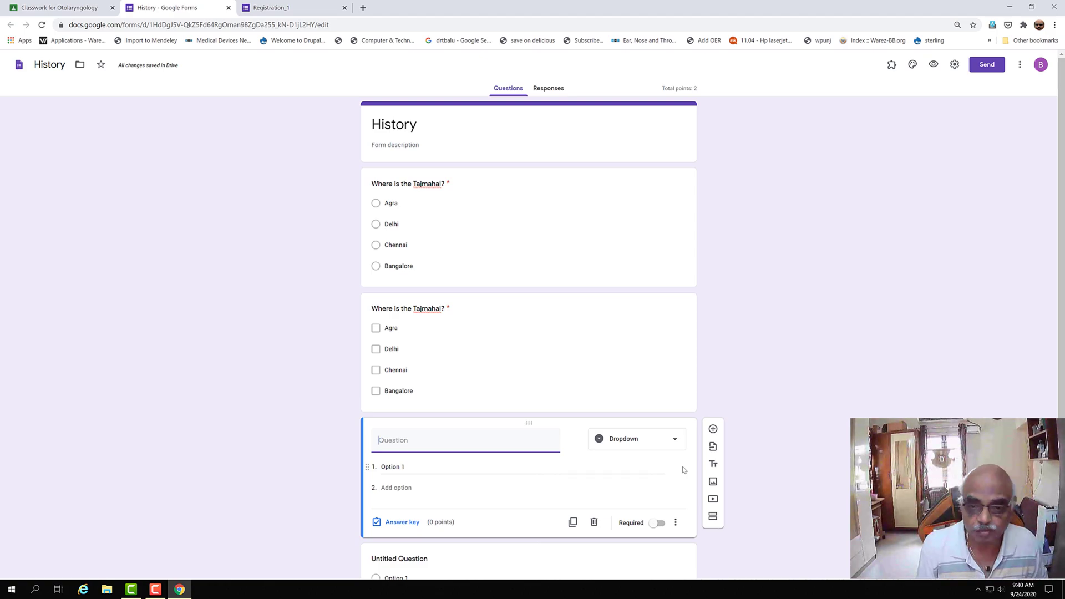
type("W")
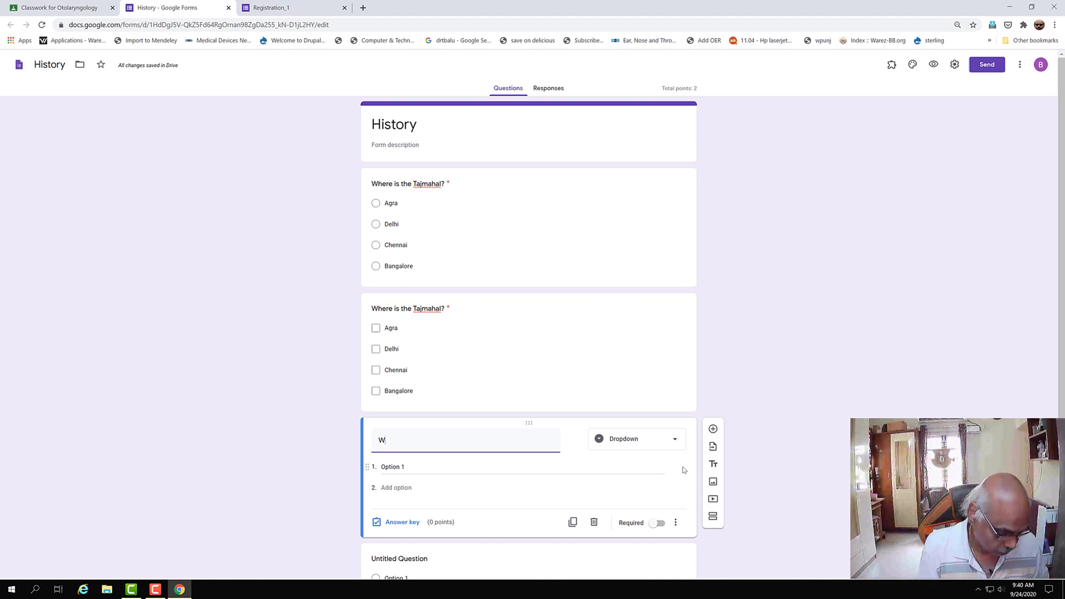
type("here is the ")
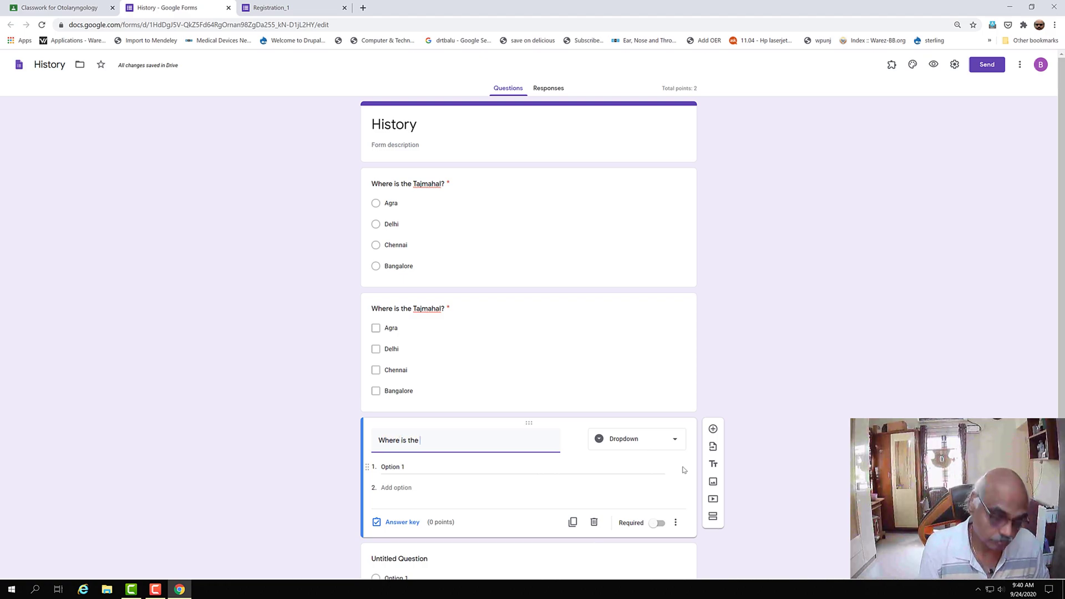
type("Tajmahal")
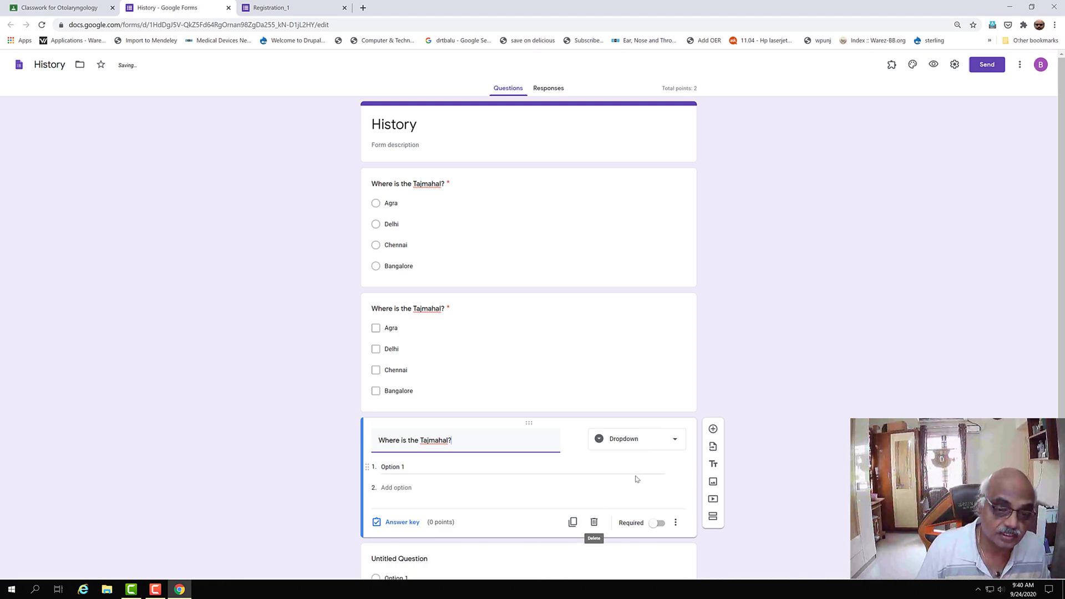
- List Agra, Delhi, Chennai and Bangalore as the dropdown's options
left_click(410, 468)
type("Agra")
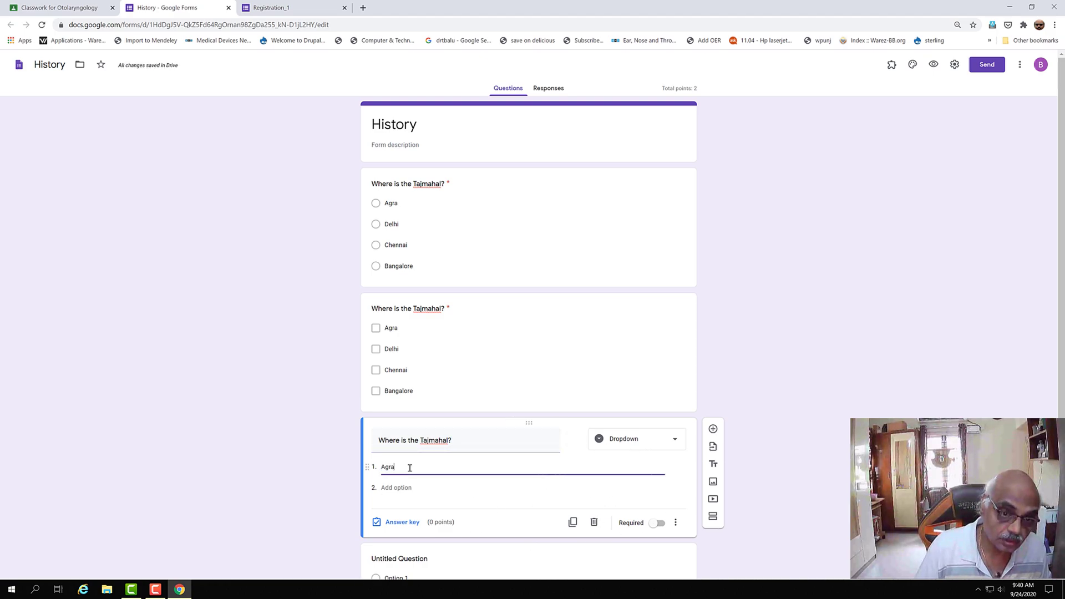
left_click(400, 490)
type("Delhi")
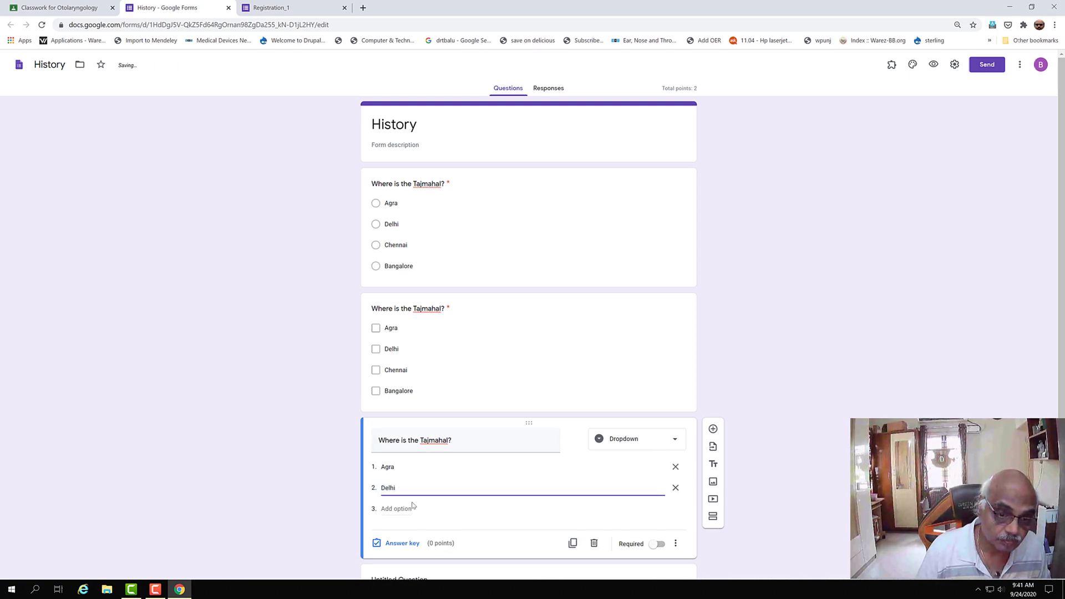
left_click(395, 509)
type("Chennai")
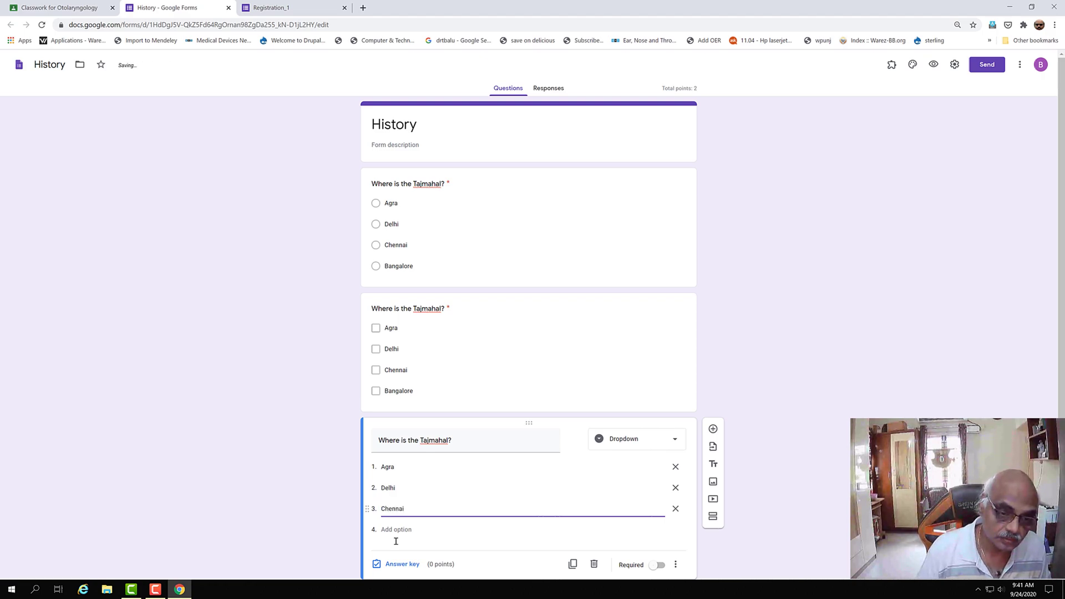
left_click(399, 532)
type("Banga")
type("lore")
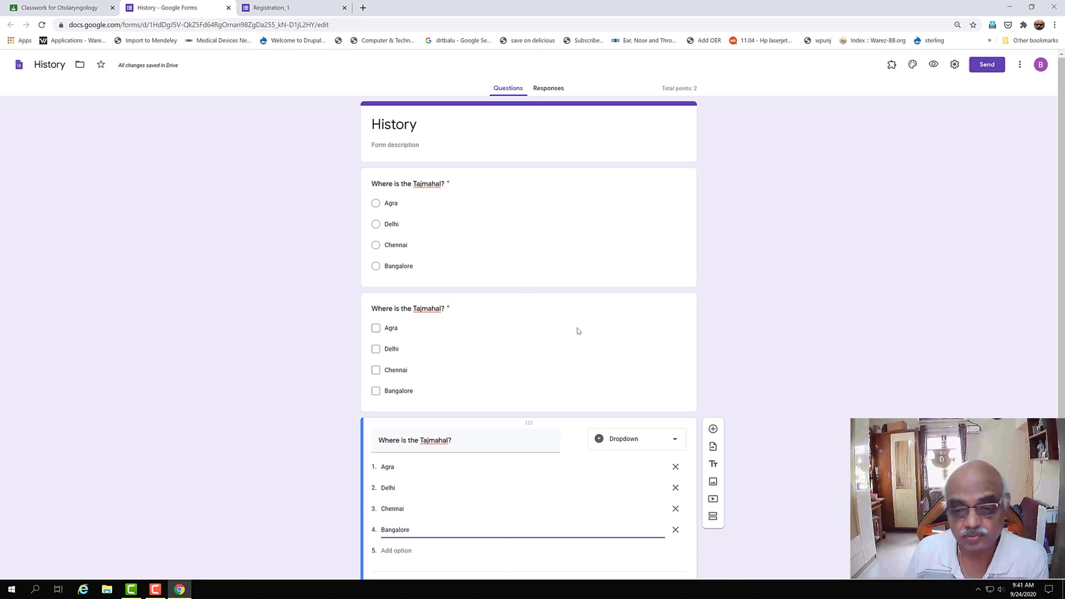
- Search Google for 'tajmahal' in a new tab and show the image results
left_click(364, 8)
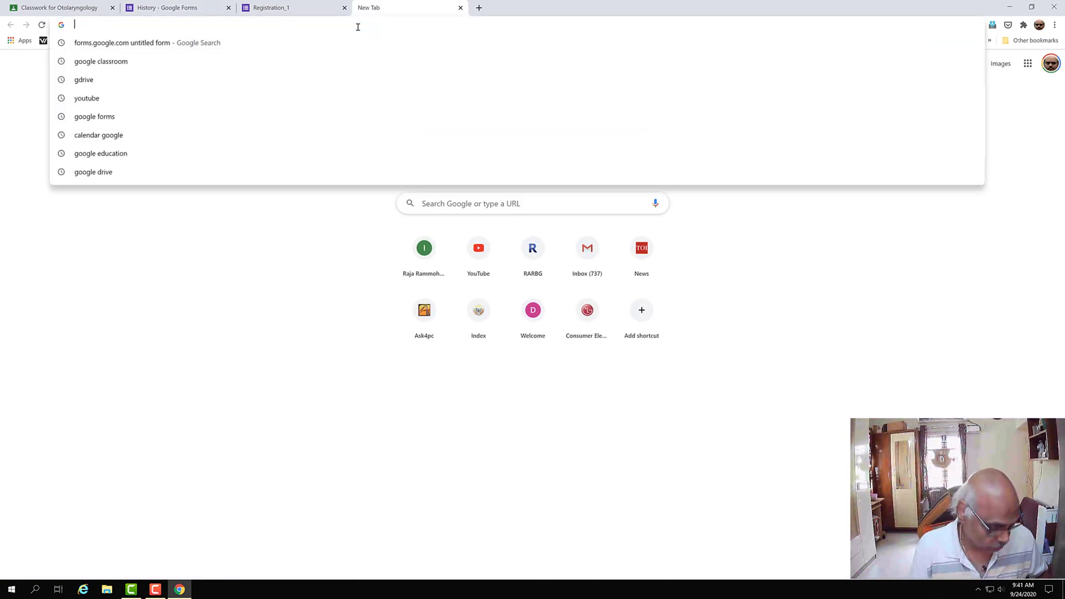
type("taj,")
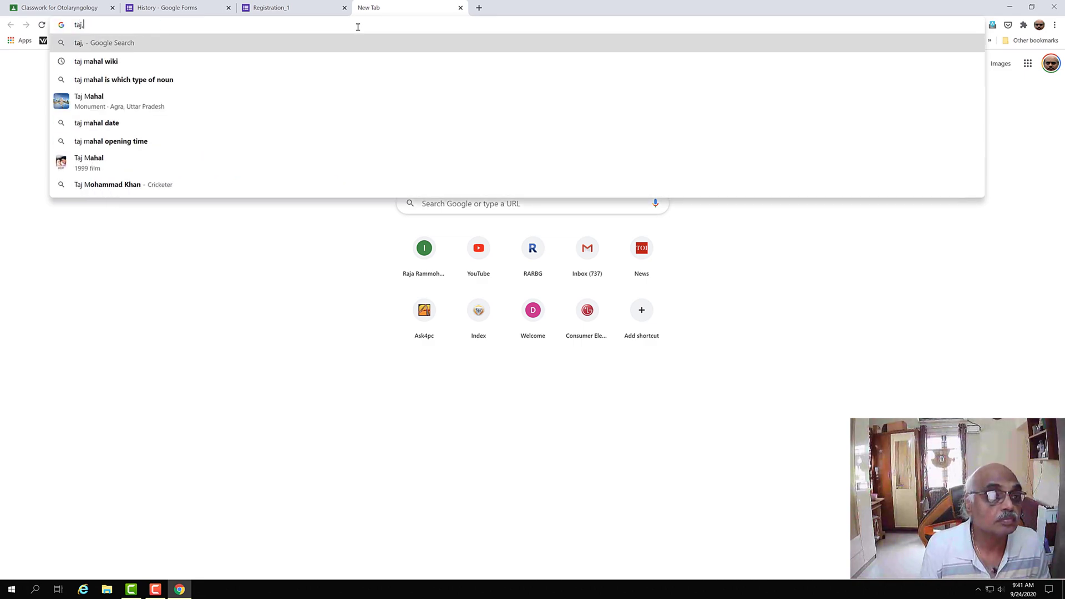
key("BackSpace")
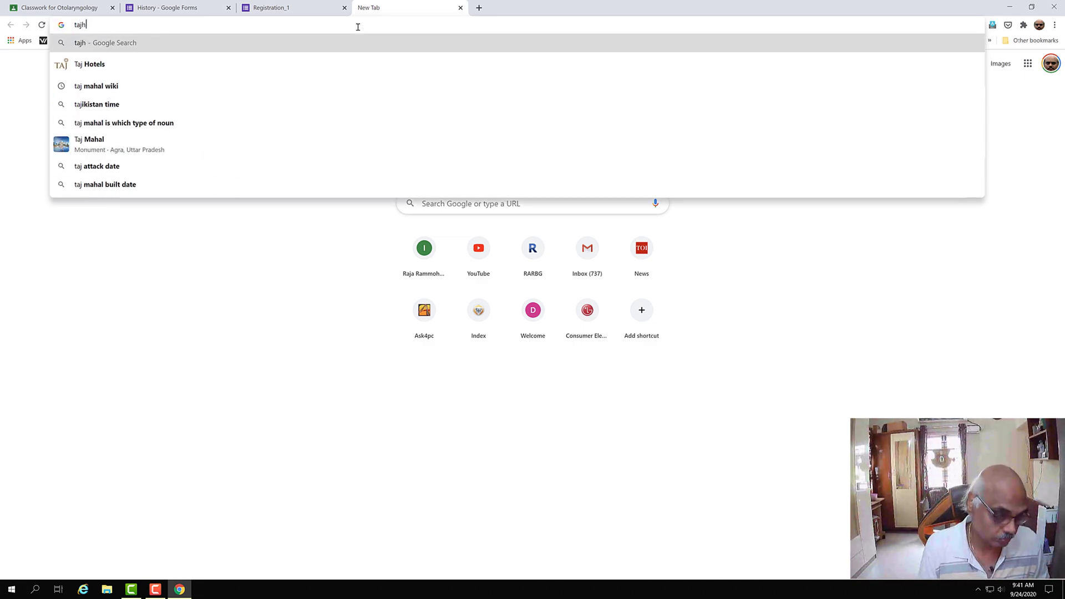
type("mahal")
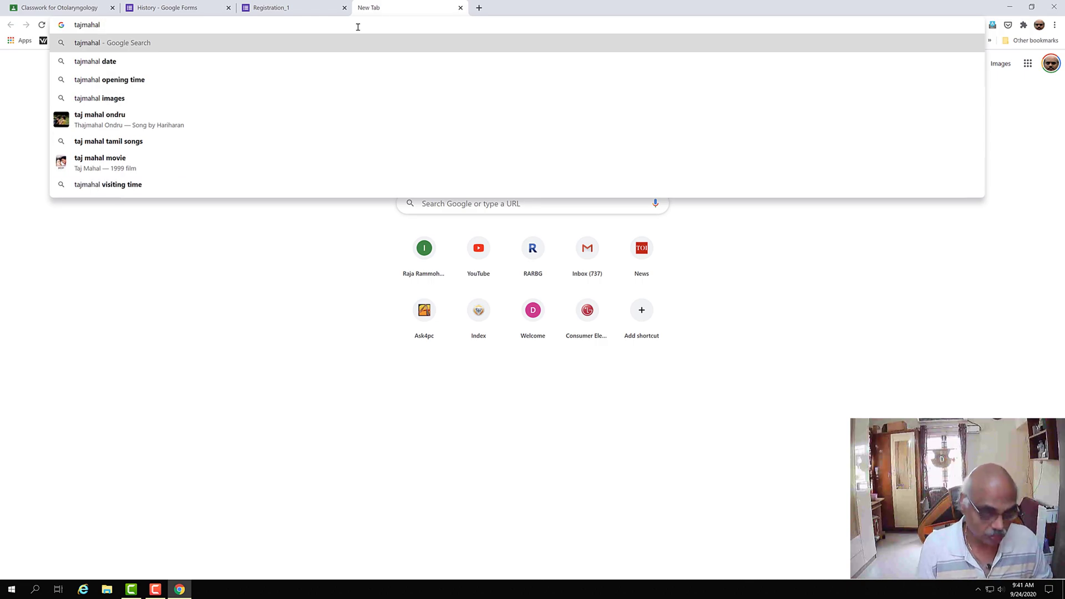
key("Return")
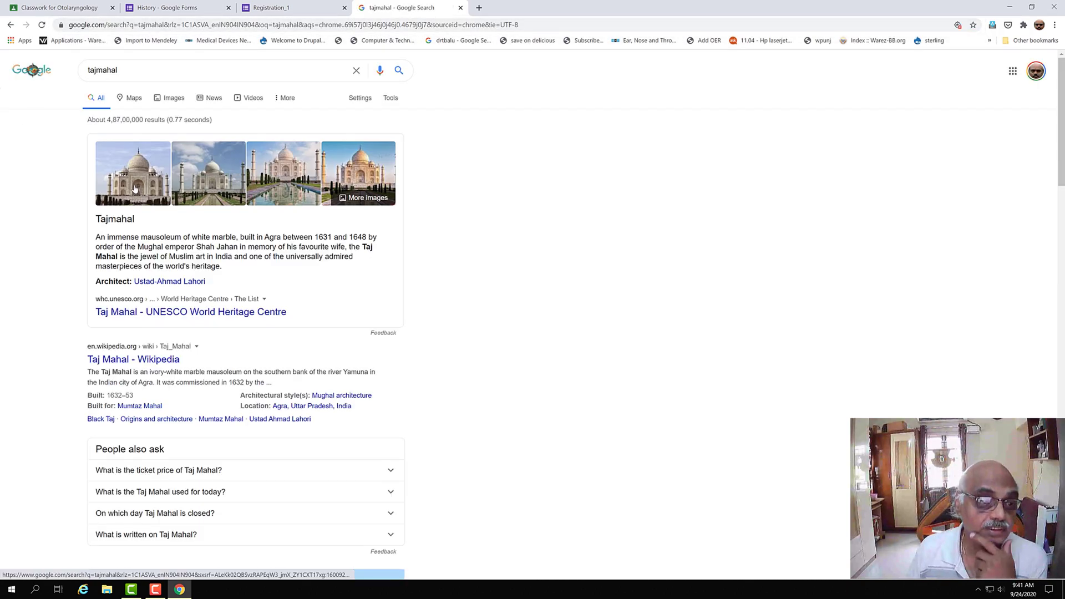
left_click(133, 190)
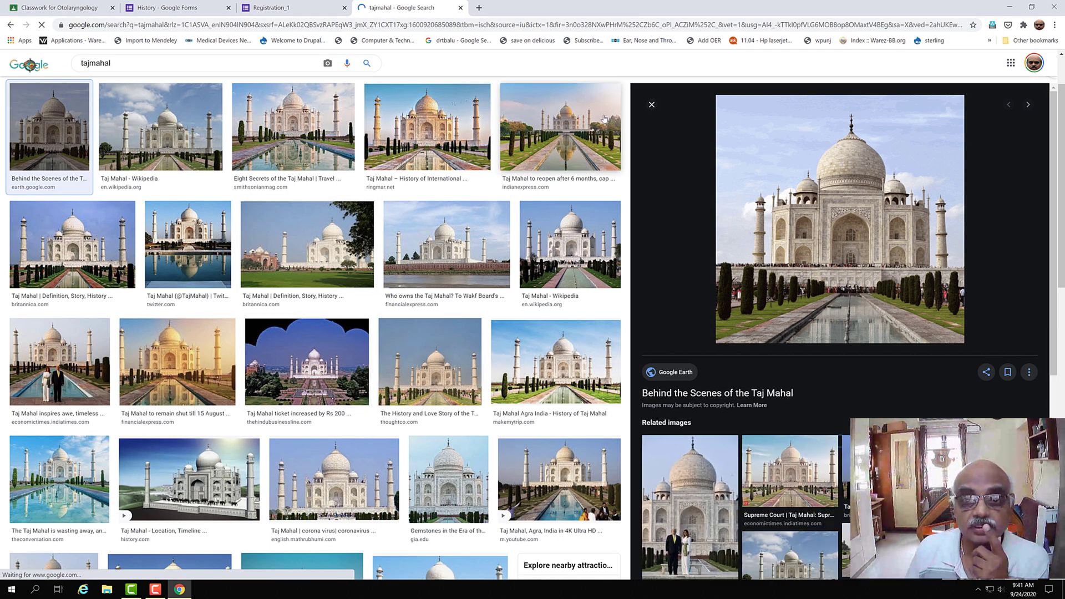
- Save a Taj Mahal photo as taj in Downloads and return to the form
right_click(571, 144)
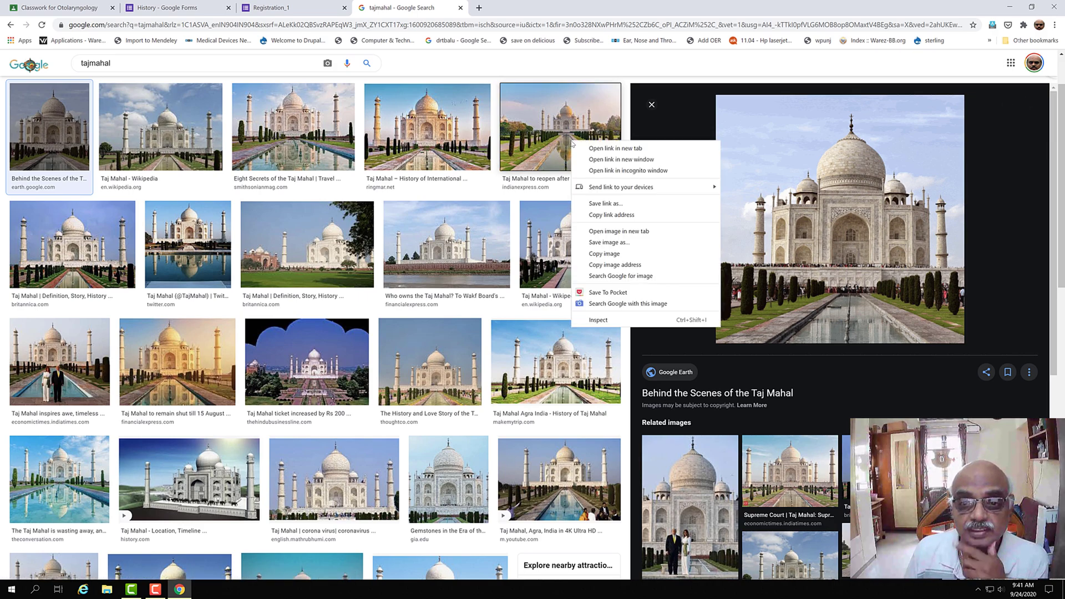
left_click(601, 242)
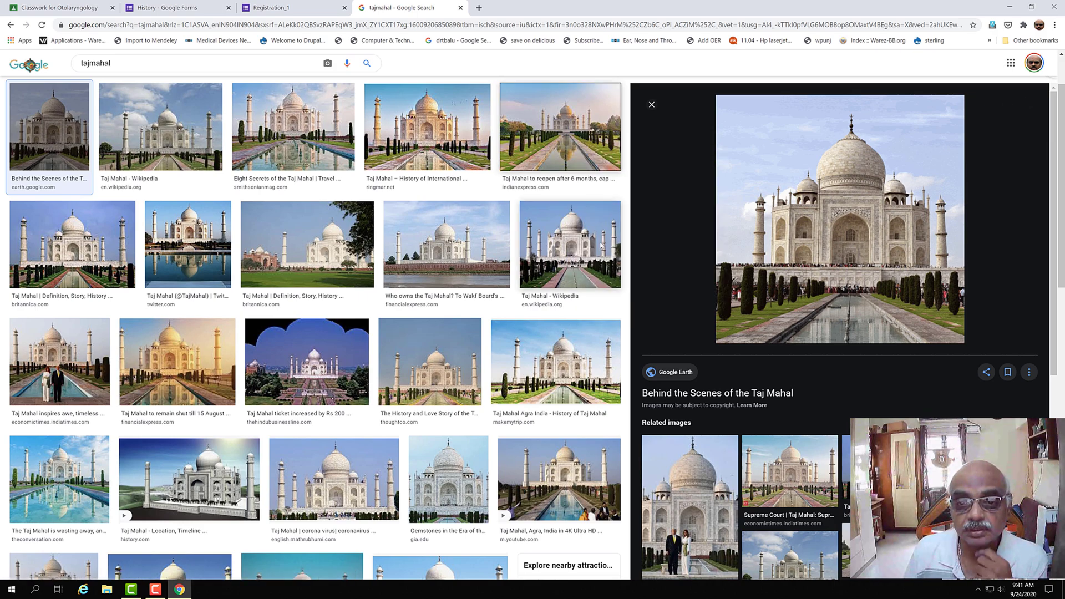
type("taj")
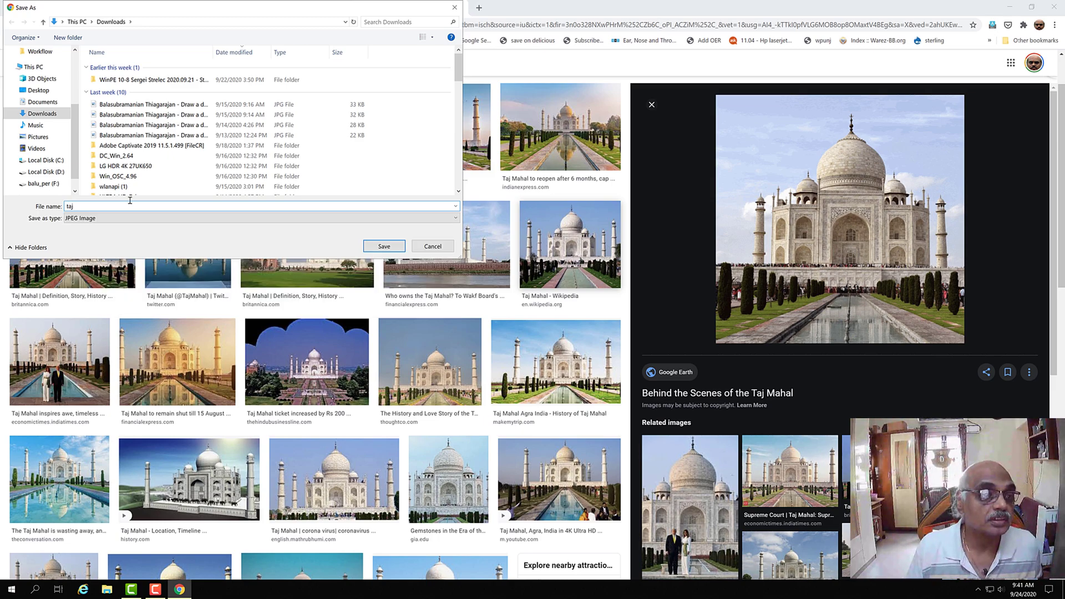
left_click(384, 246)
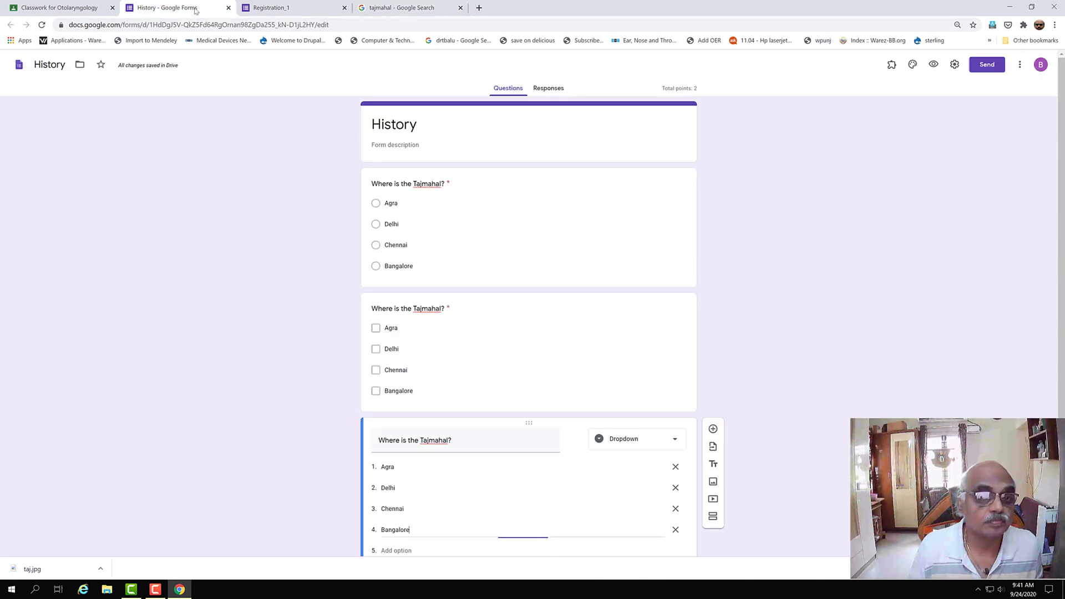
left_click(232, 9)
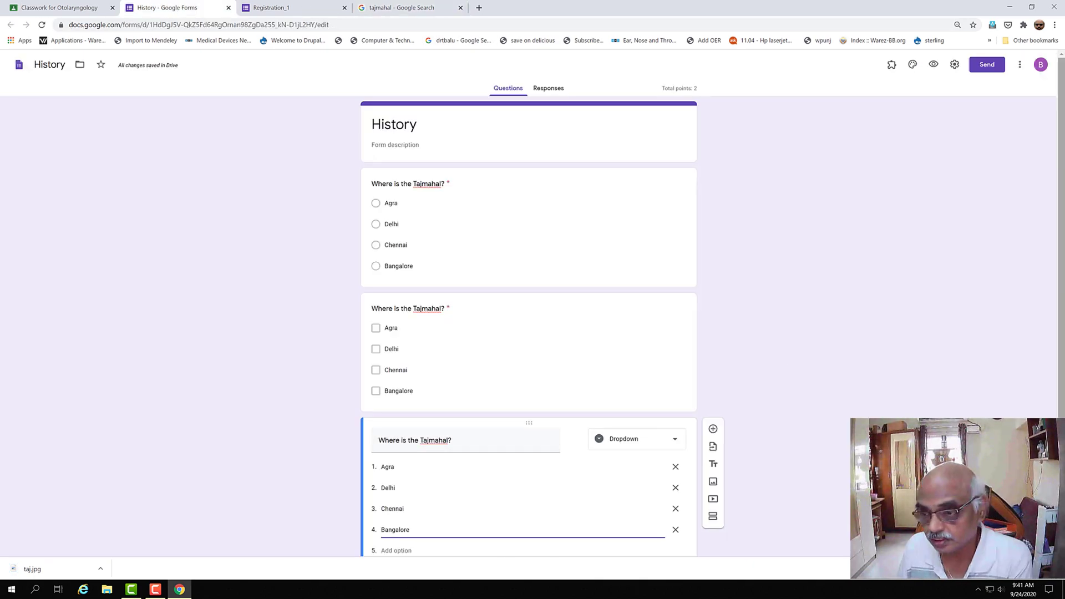
scroll(449, 362, "down", 3)
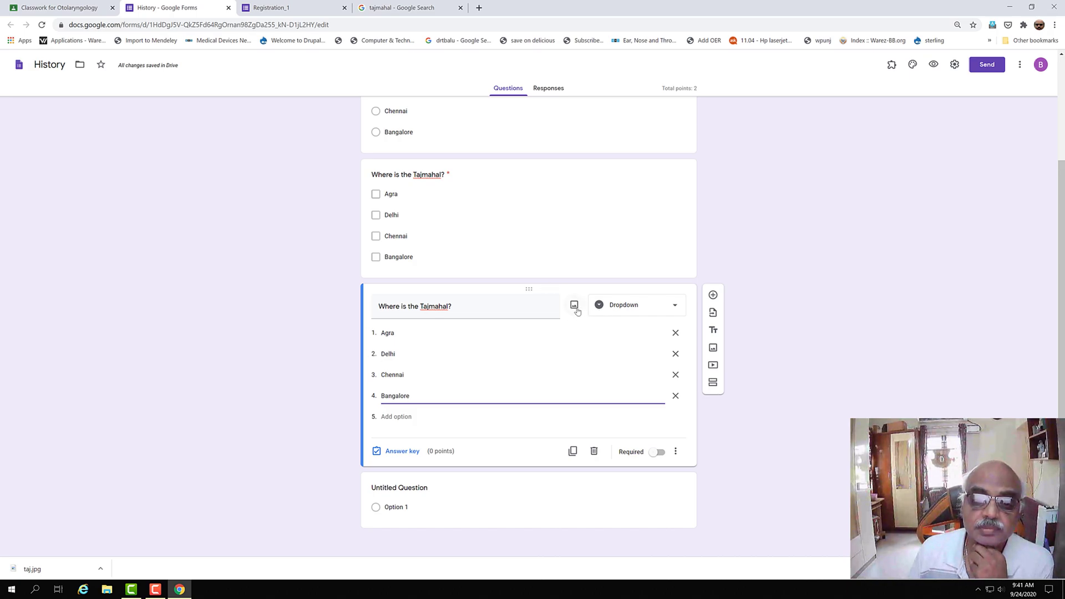
- Upload taj.jpg from Downloads as the dropdown question's image
left_click(574, 307)
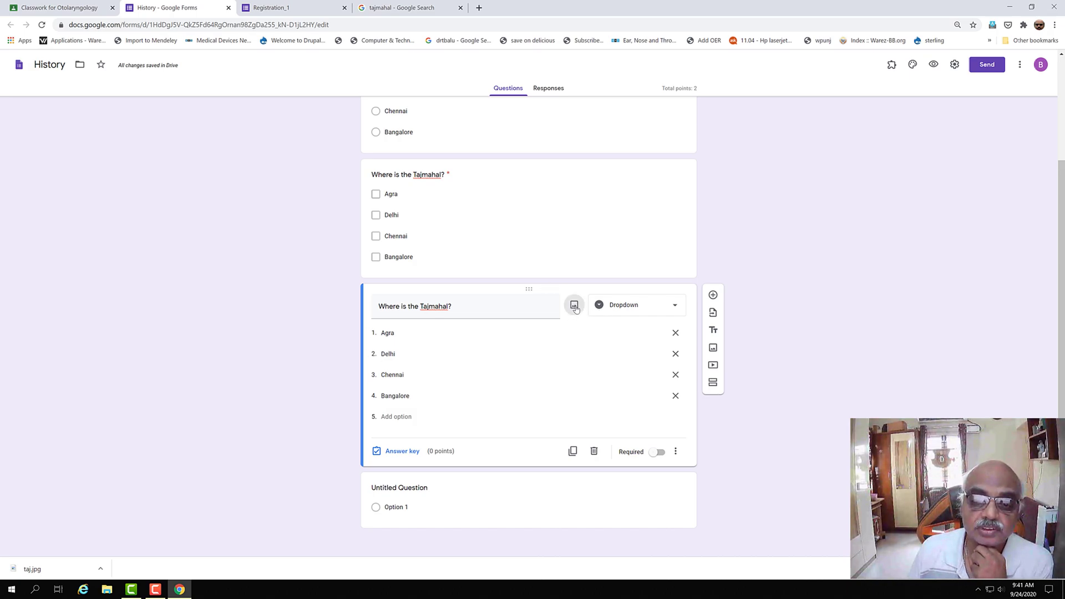
left_click(521, 360)
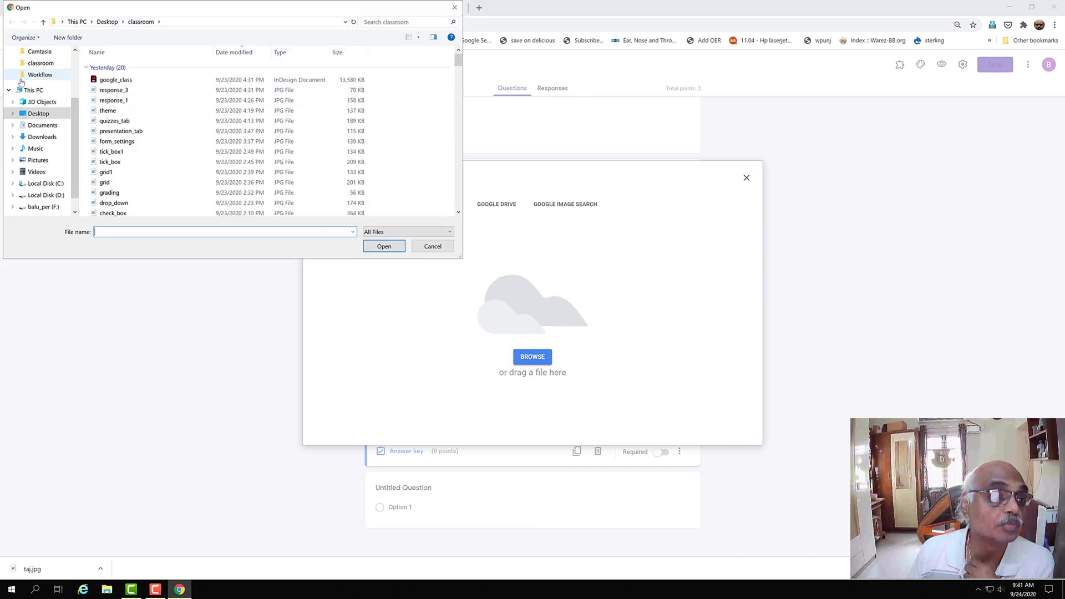
left_click(42, 137)
left_click(109, 80)
left_click(398, 247)
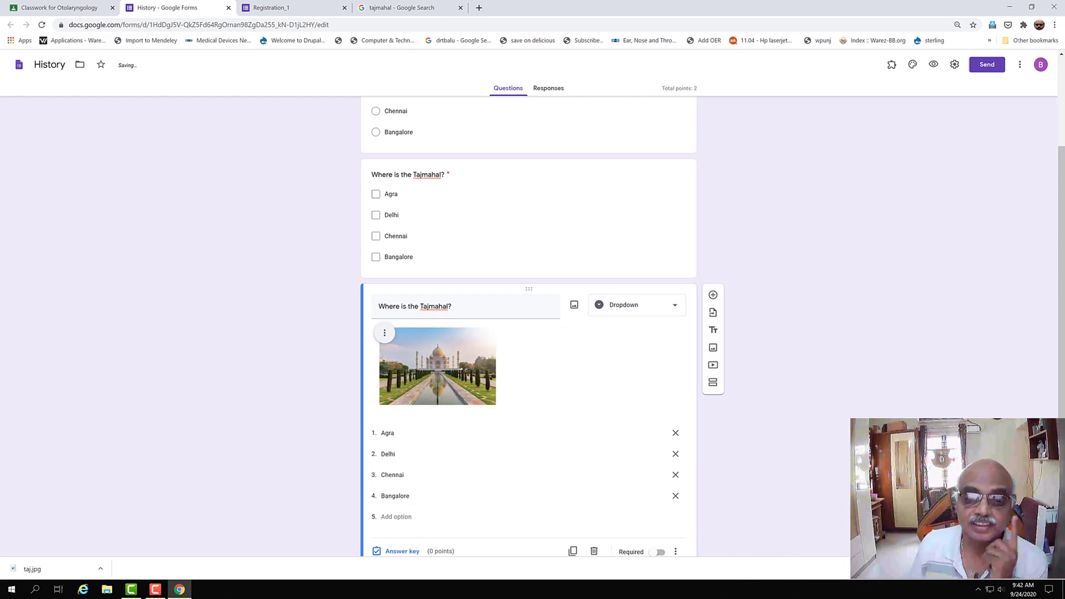
scroll(382, 265, "down", 2)
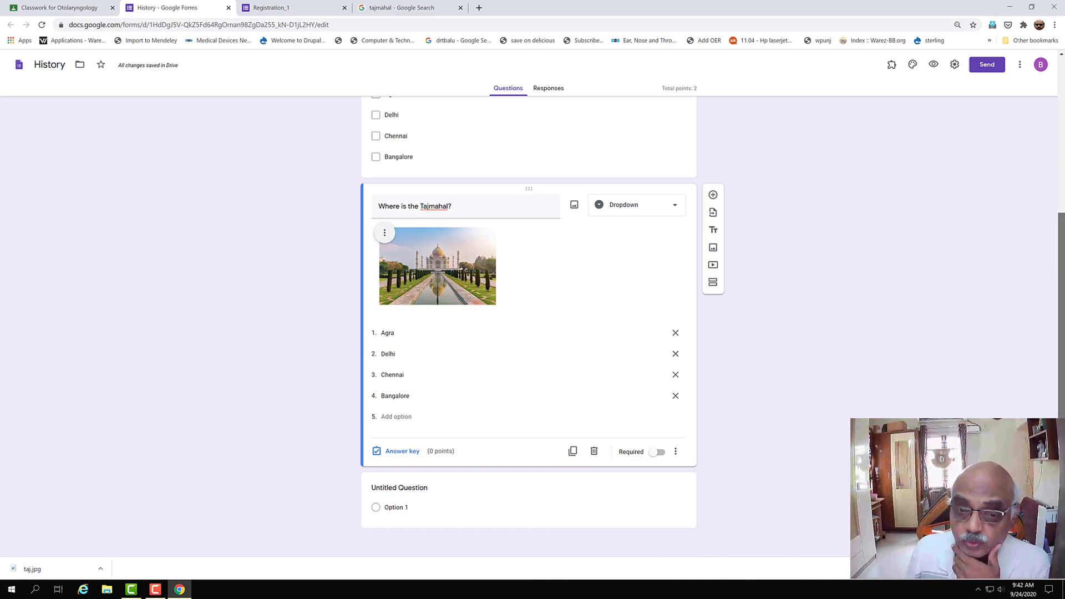
scroll(529, 324, "up", 3)
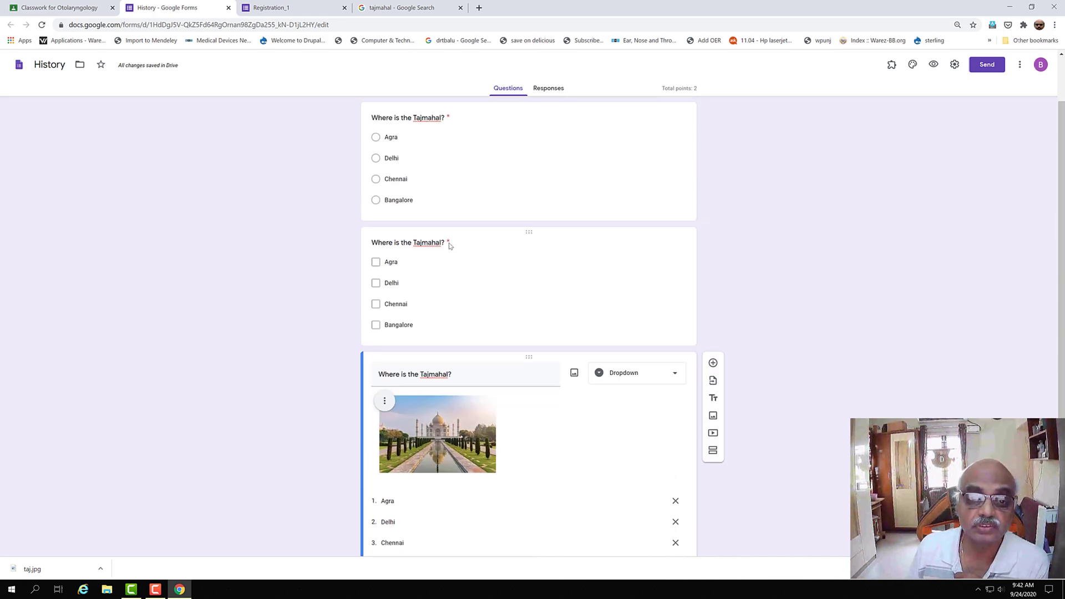
scroll(529, 325, "down", 3)
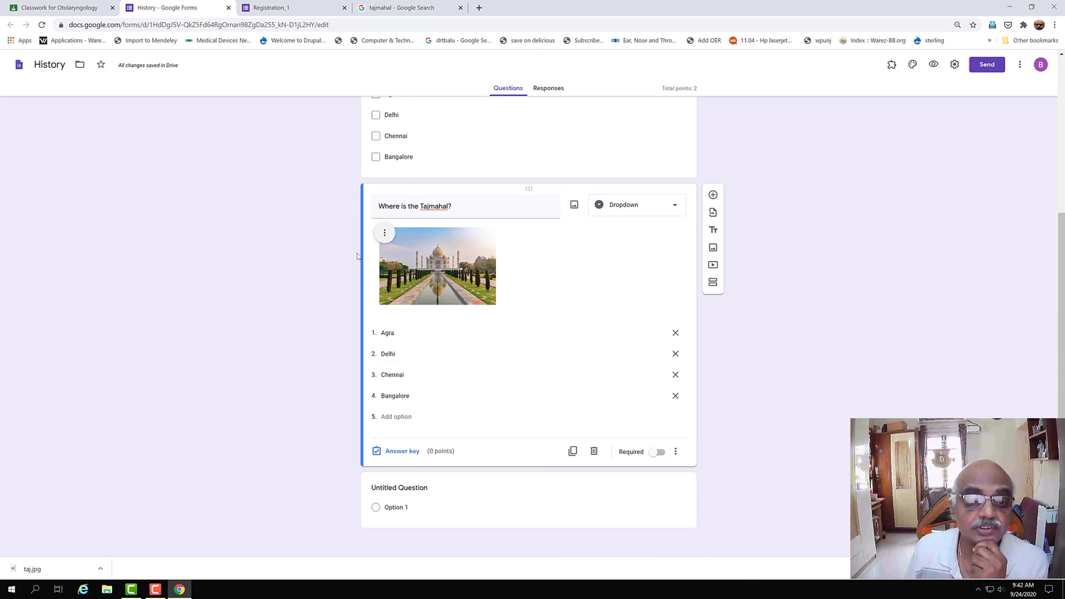
- Leave the photo's layout unchanged, make the Tajmahal question required, and add a question below
left_click(384, 234)
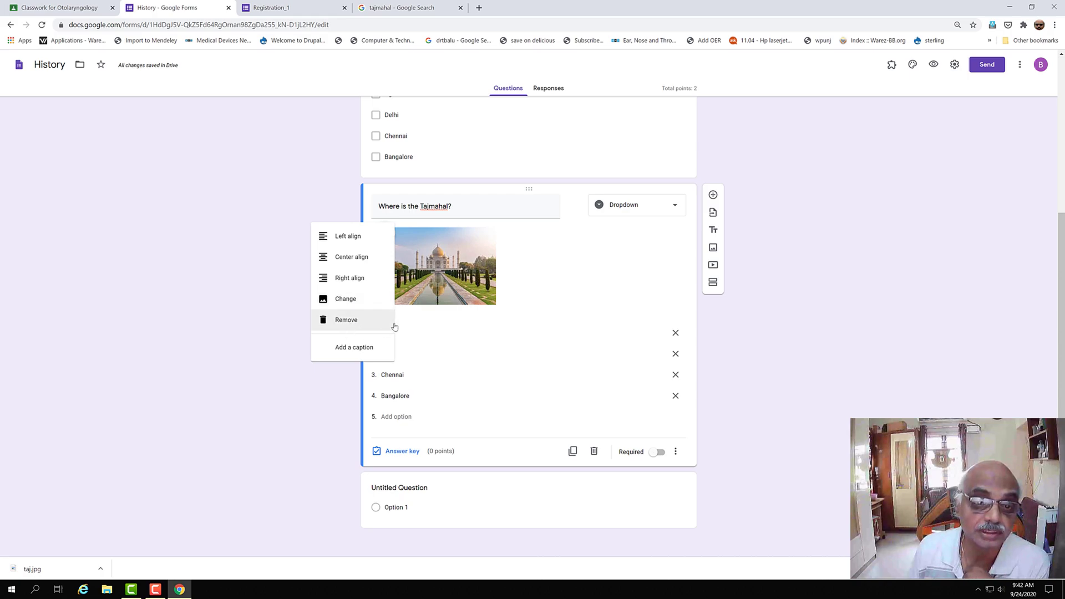
left_click(484, 253)
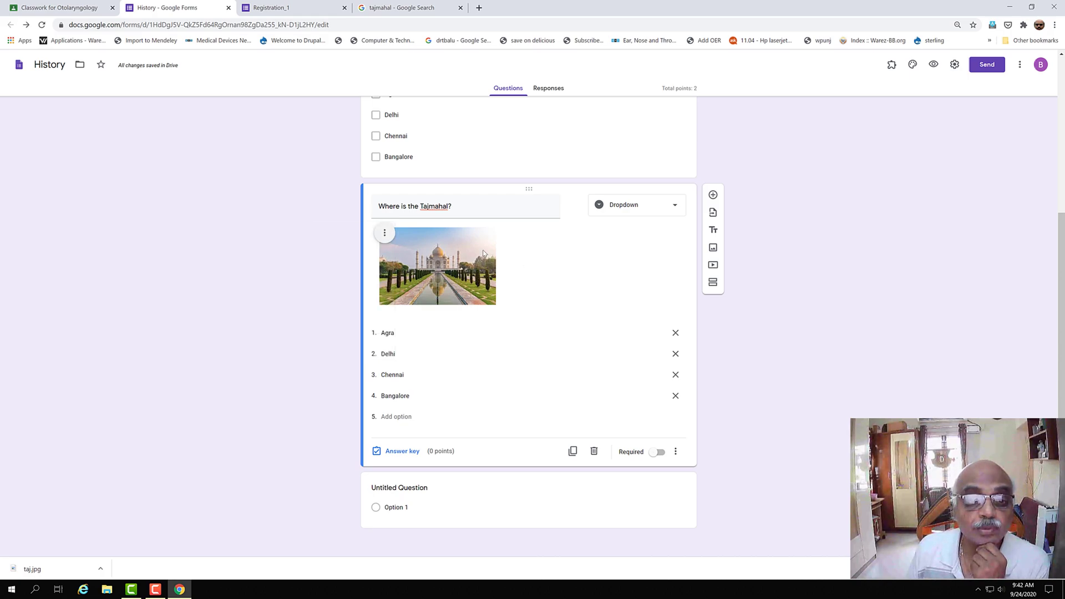
left_click(385, 234)
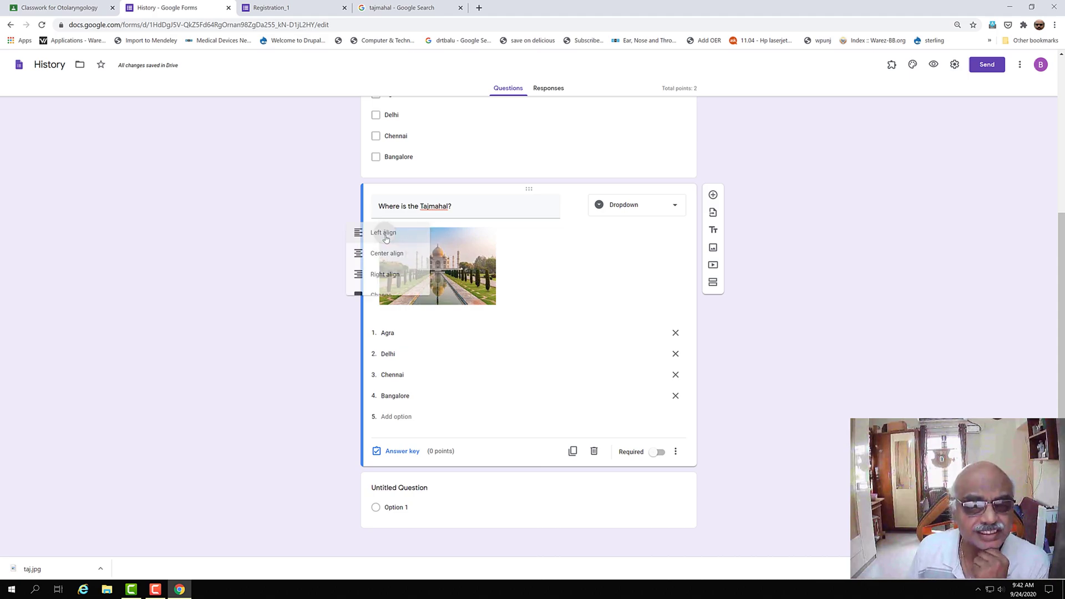
left_click(555, 263)
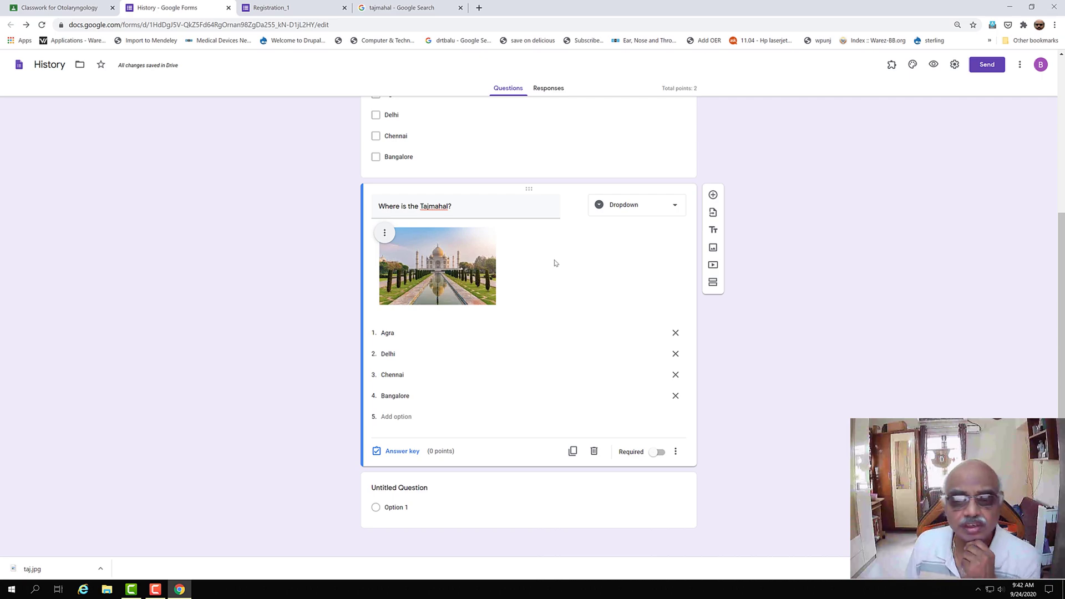
left_click(656, 453)
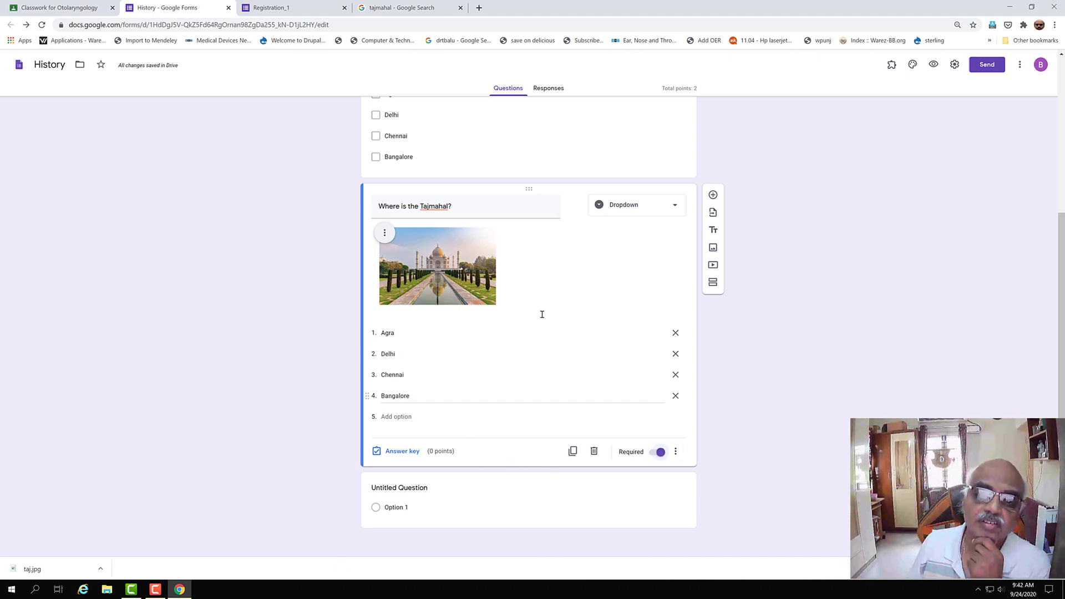
left_click(714, 196)
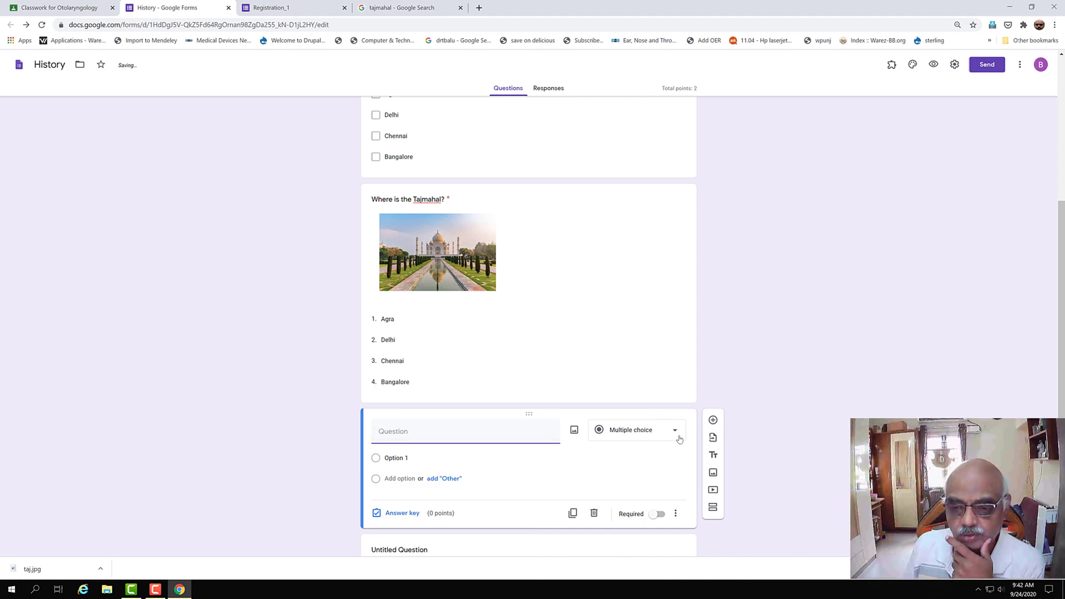
- Make a required linear scale question: 'Do you like this classroom? Grade it on a scale of 5'
left_click(675, 432)
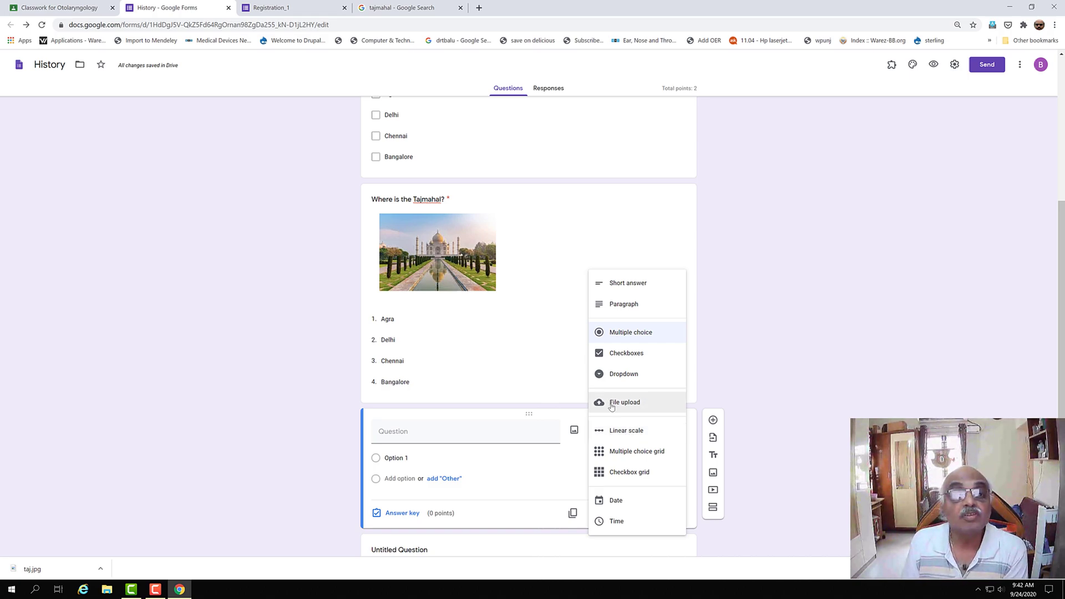
left_click(624, 432)
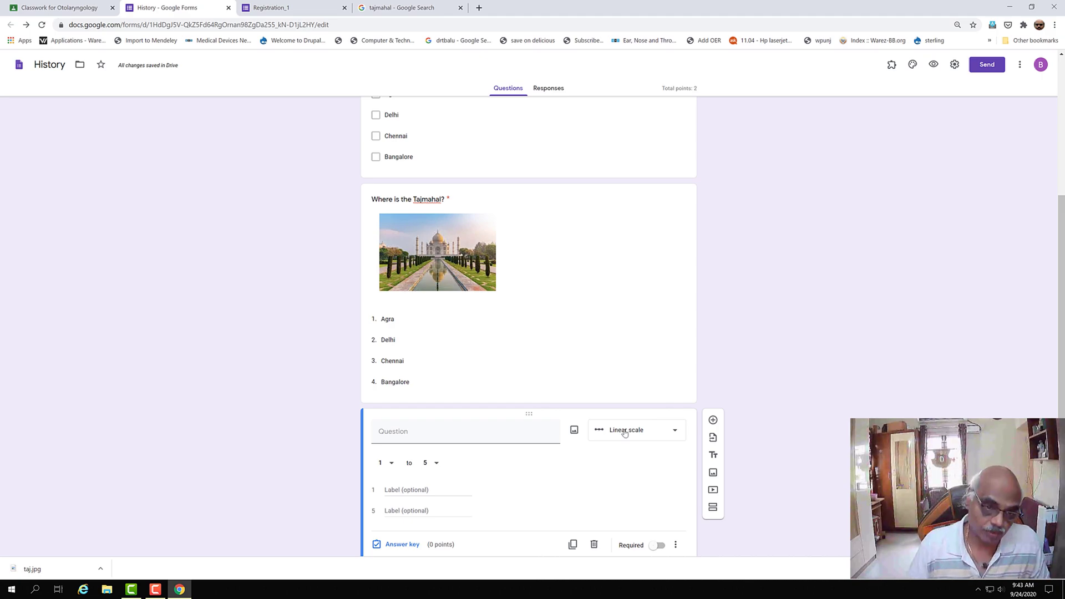
left_click(395, 440)
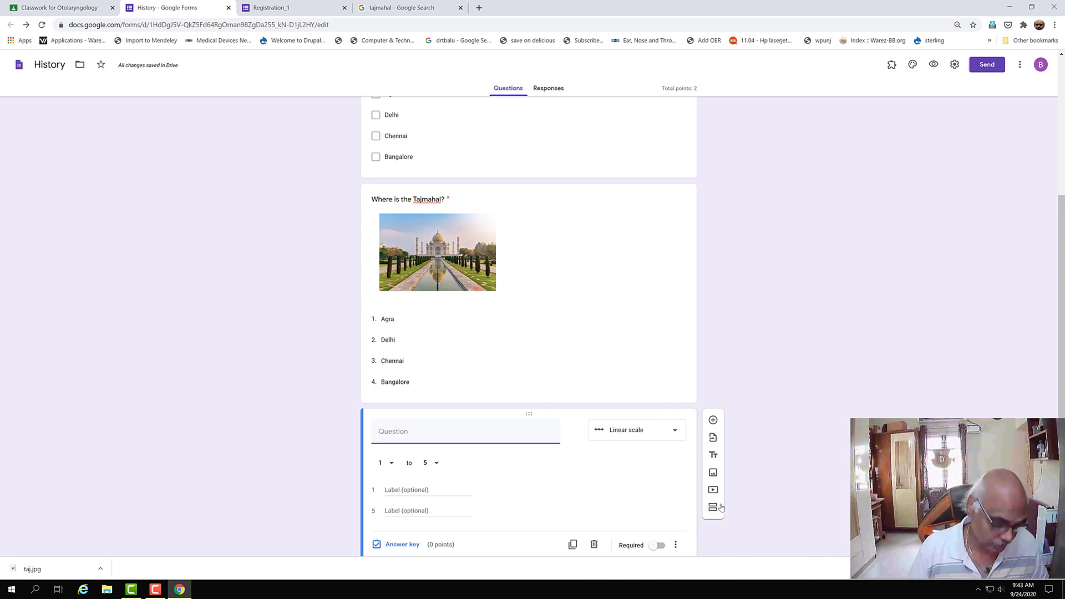
type("Do you like this classroom")
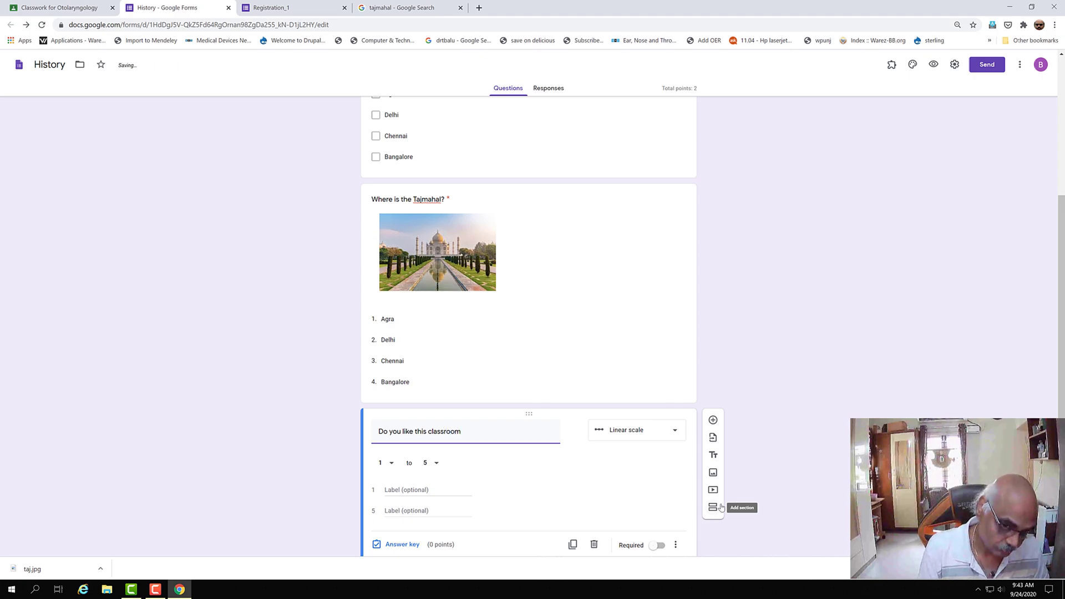
type("? Grade")
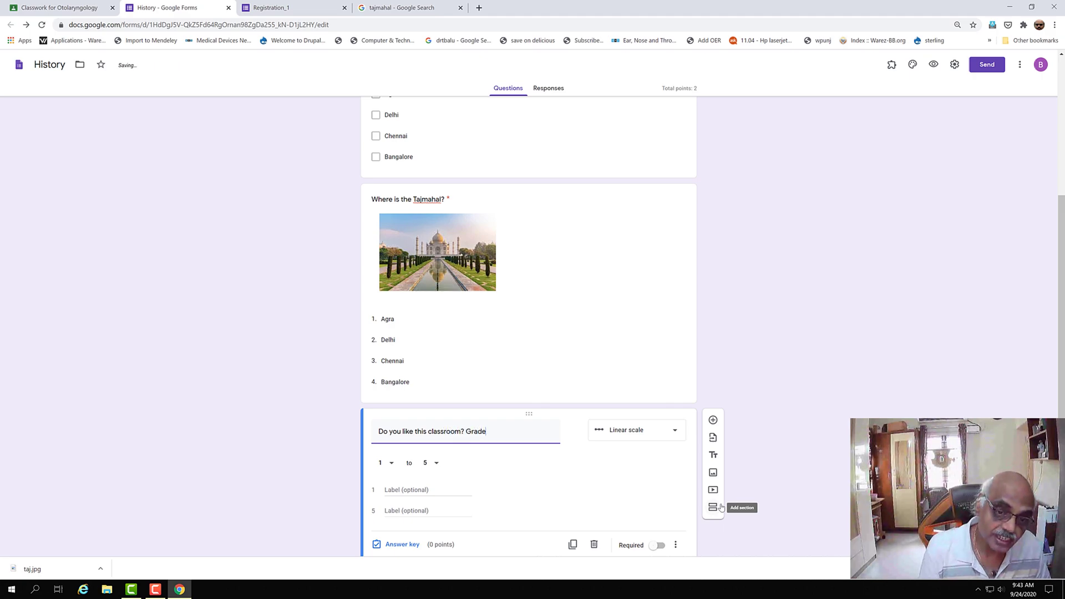
type(" it on a scale of 5.")
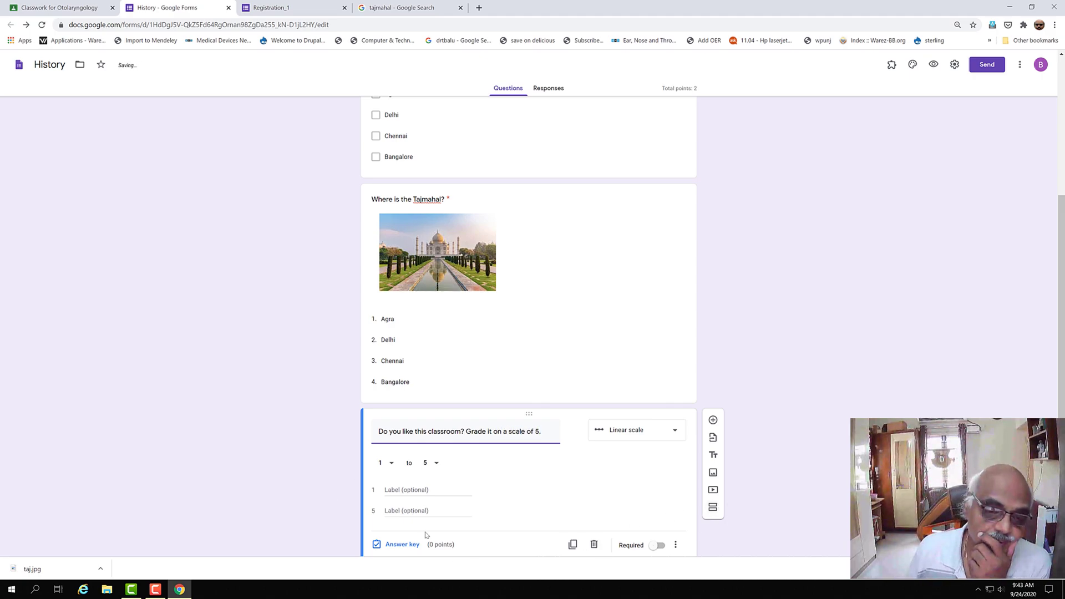
left_click(659, 546)
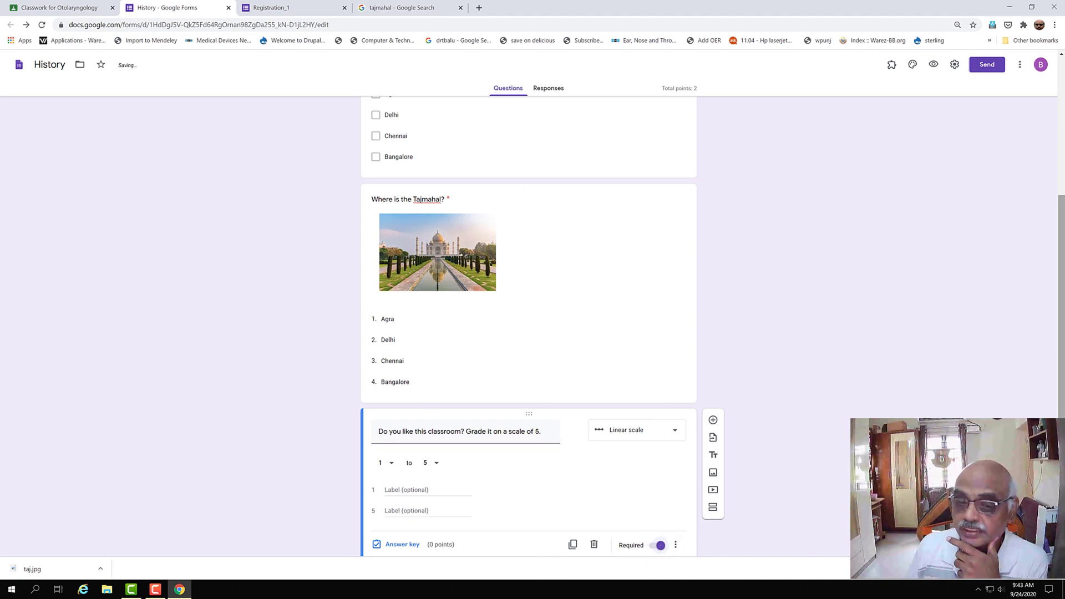
left_click_drag(1061, 355, 1062, 413)
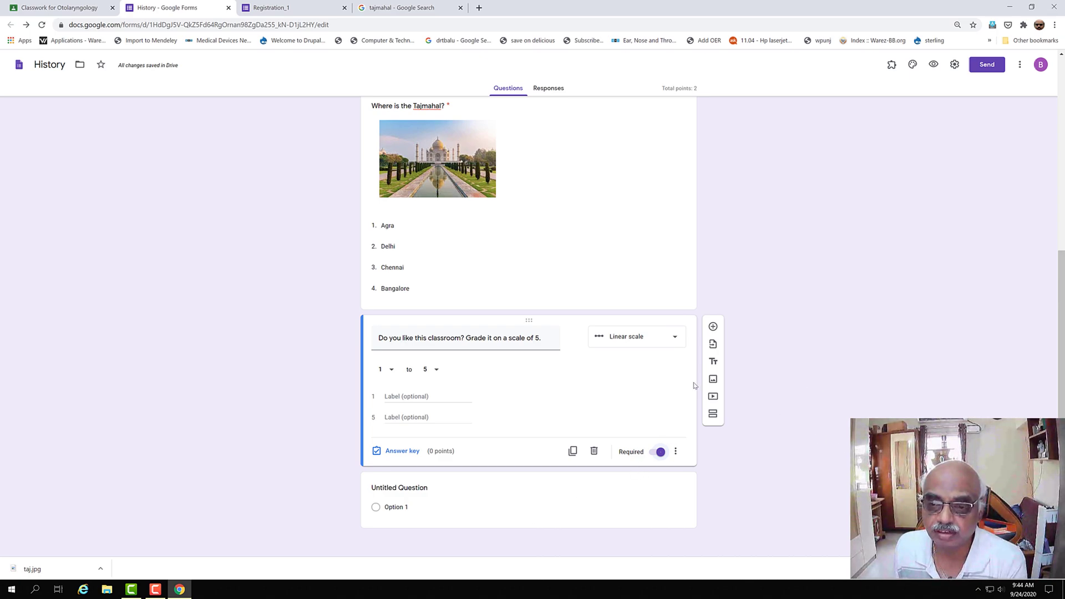
- Add a multiple choice grid question titled 'Match the capitals with their states'
left_click(713, 327)
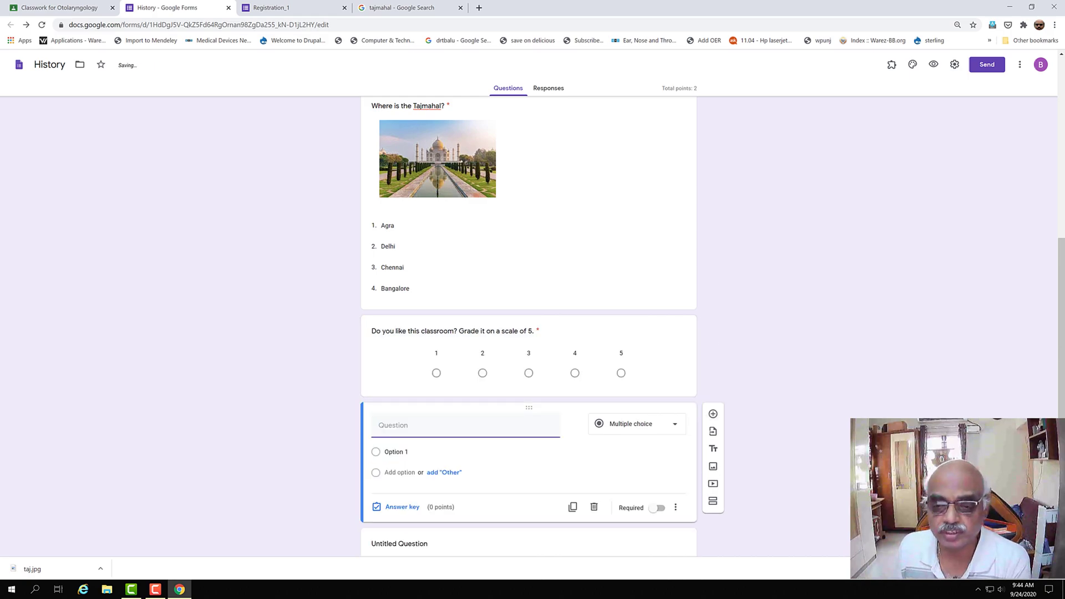
left_click_drag(1062, 461, 1063, 494)
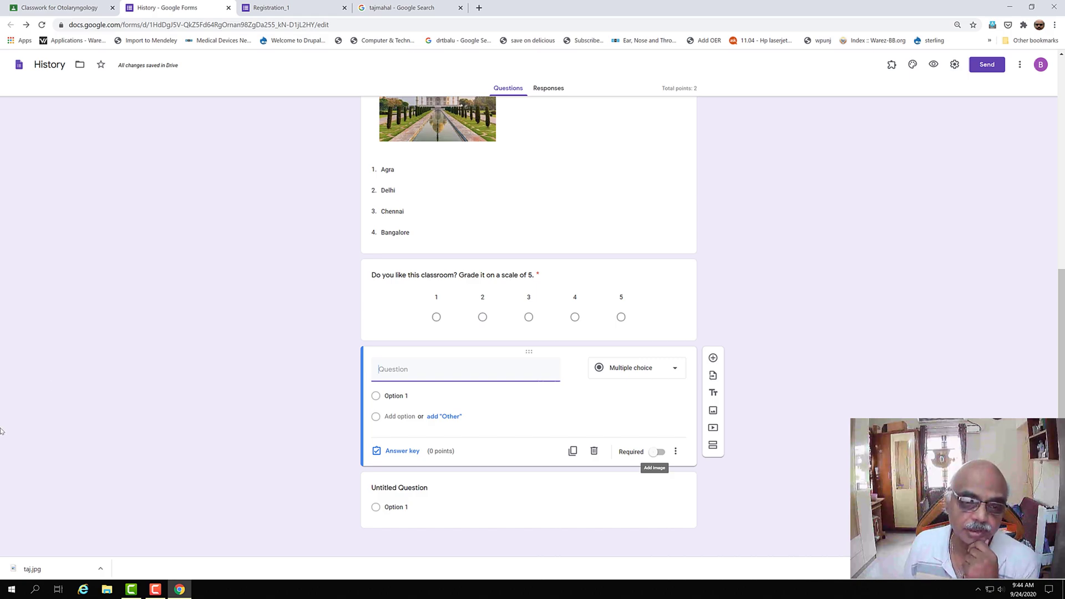
left_click(675, 369)
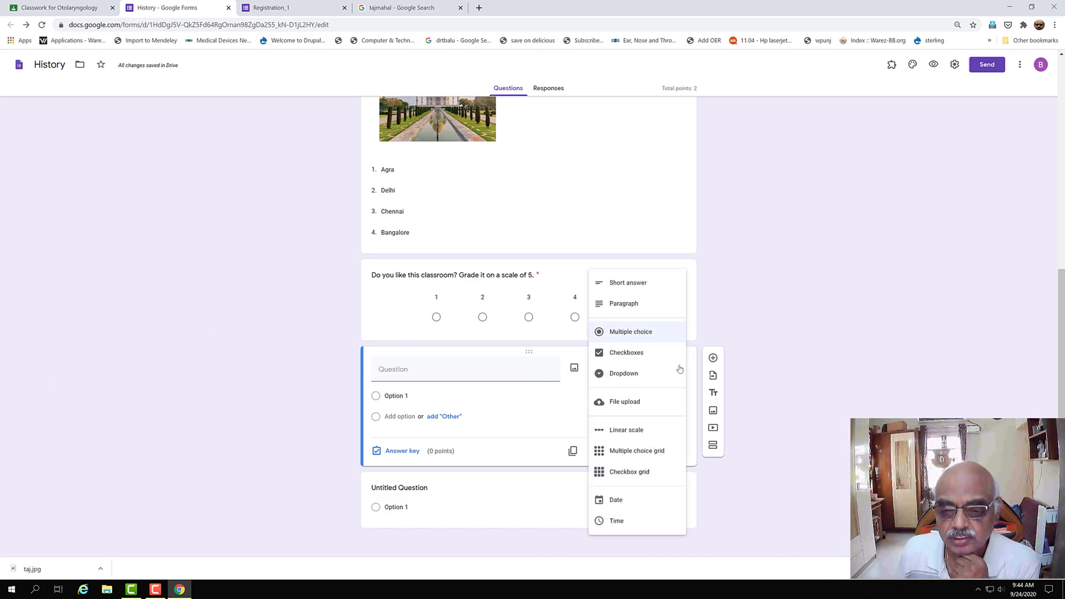
left_click(645, 453)
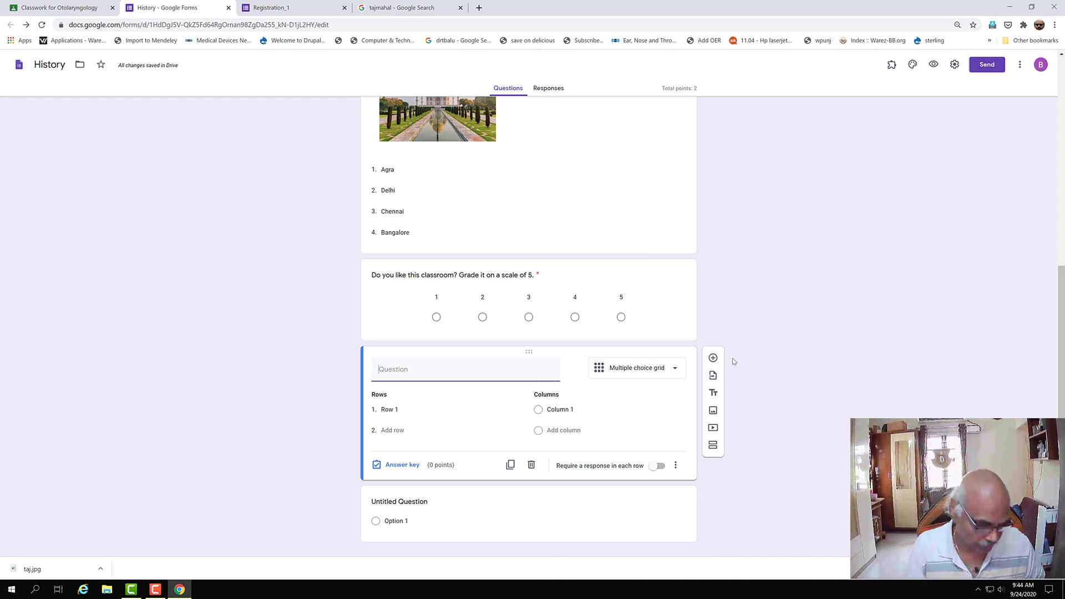
type("Ma")
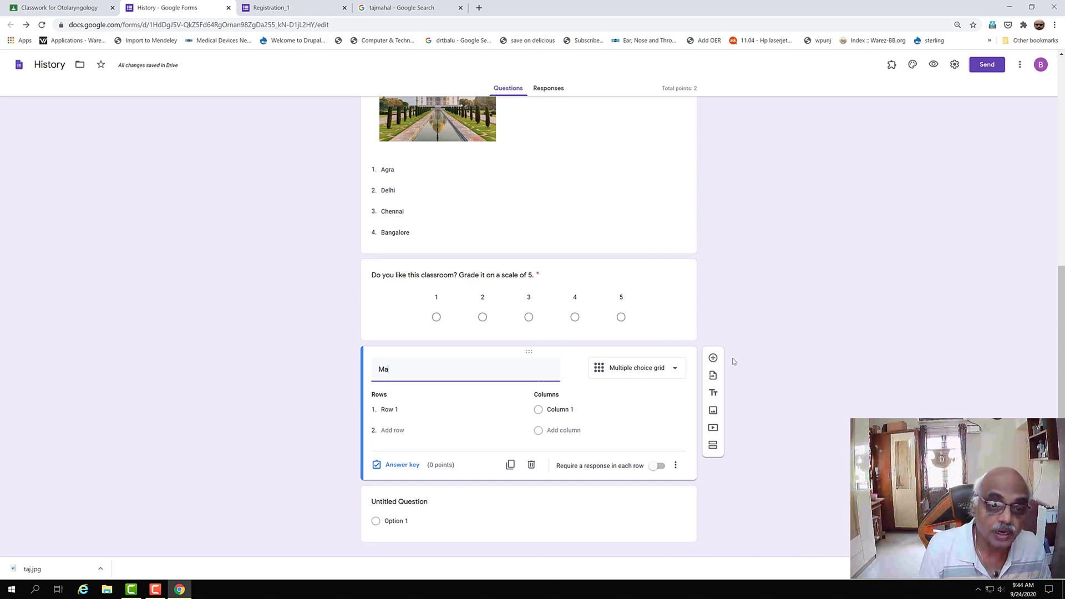
type("tch the capitals wt")
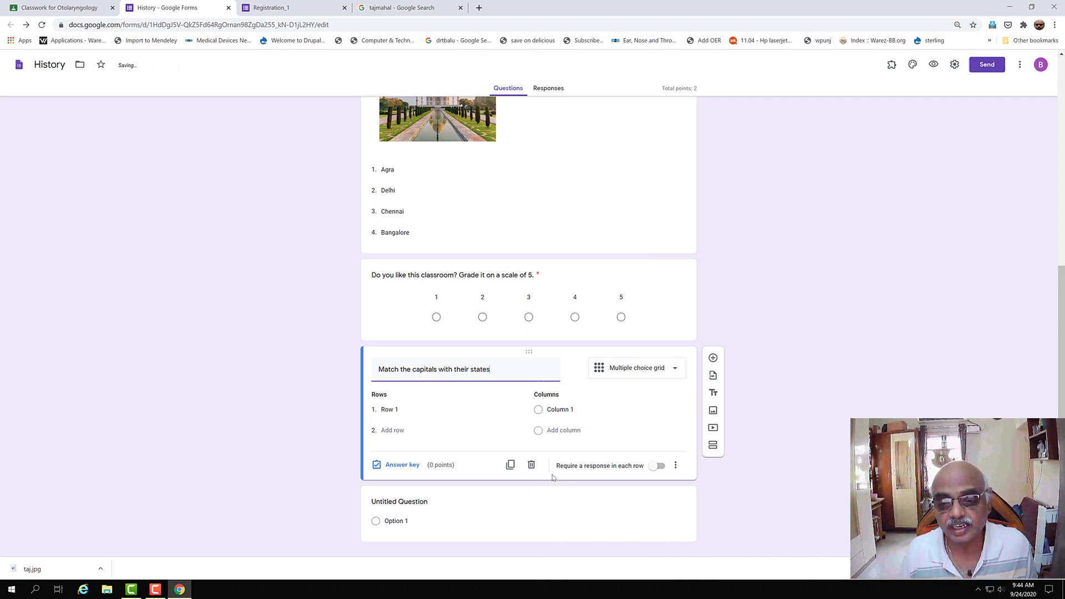
- Label grid rows Tamilnadu and Kerala and columns Chennai and Trivandrum
left_click(402, 409)
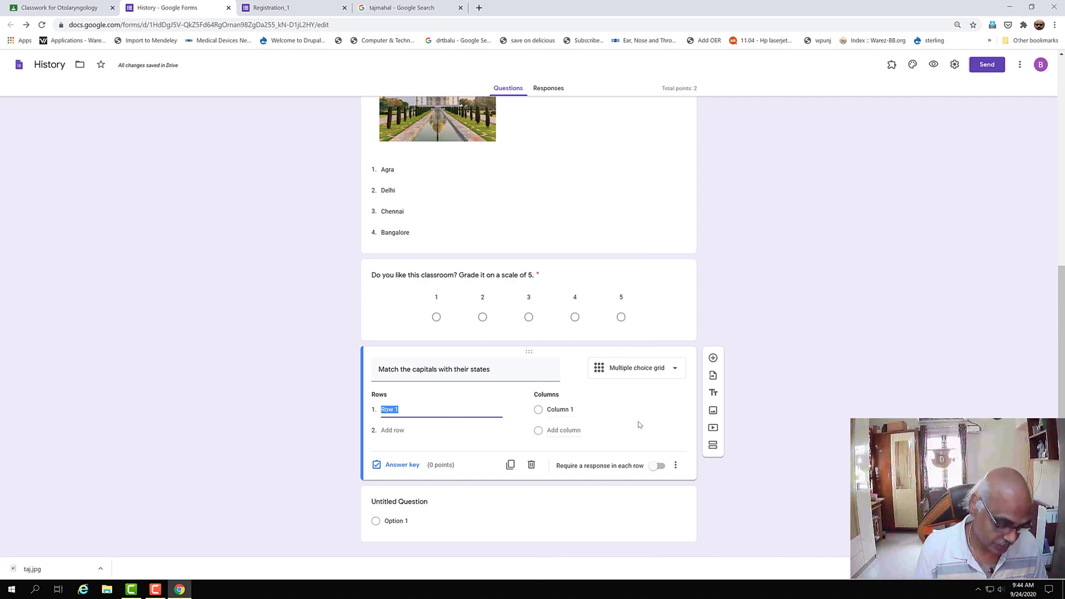
type("Tamilnadu")
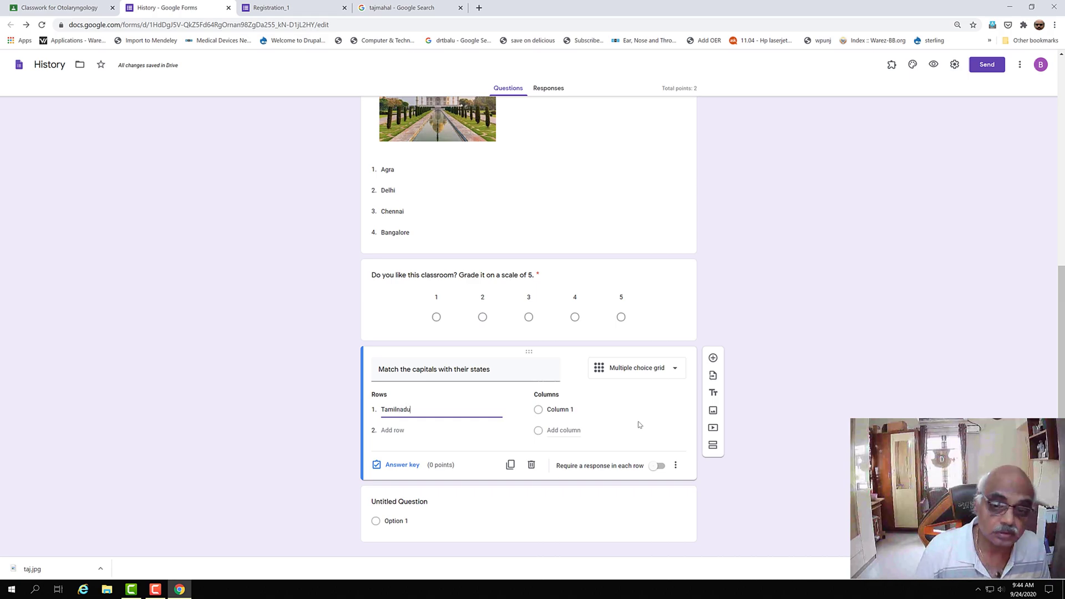
left_click(583, 410)
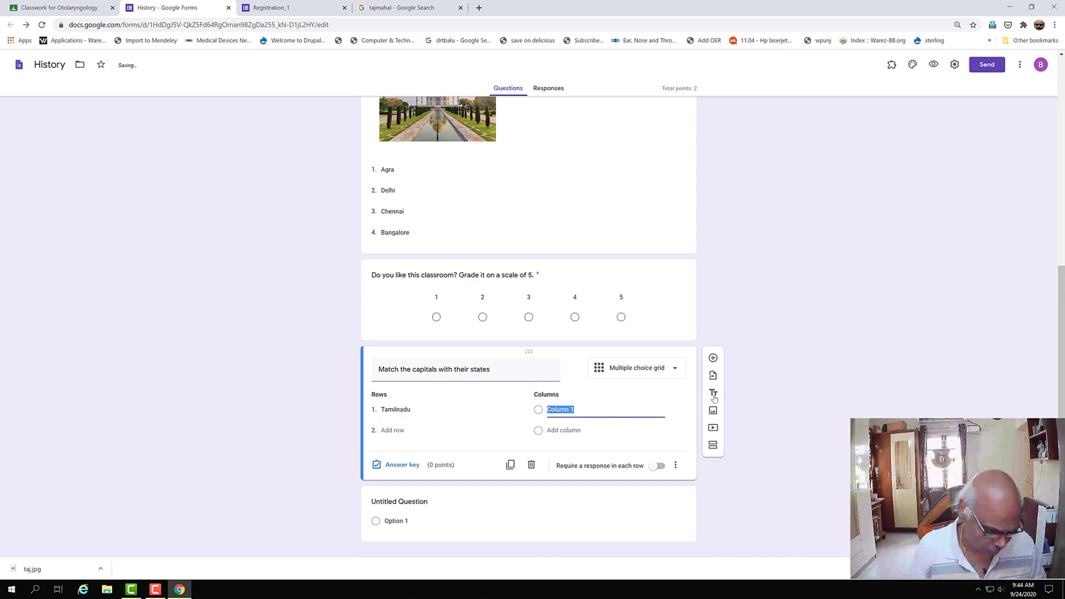
type("Chennai")
left_click(393, 431)
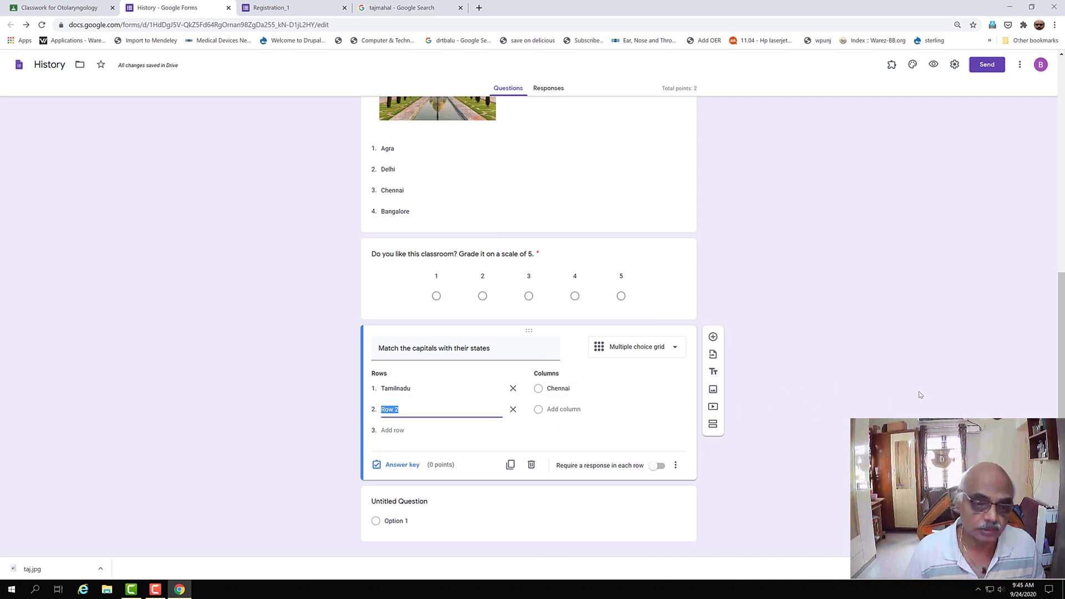
type("Kerala")
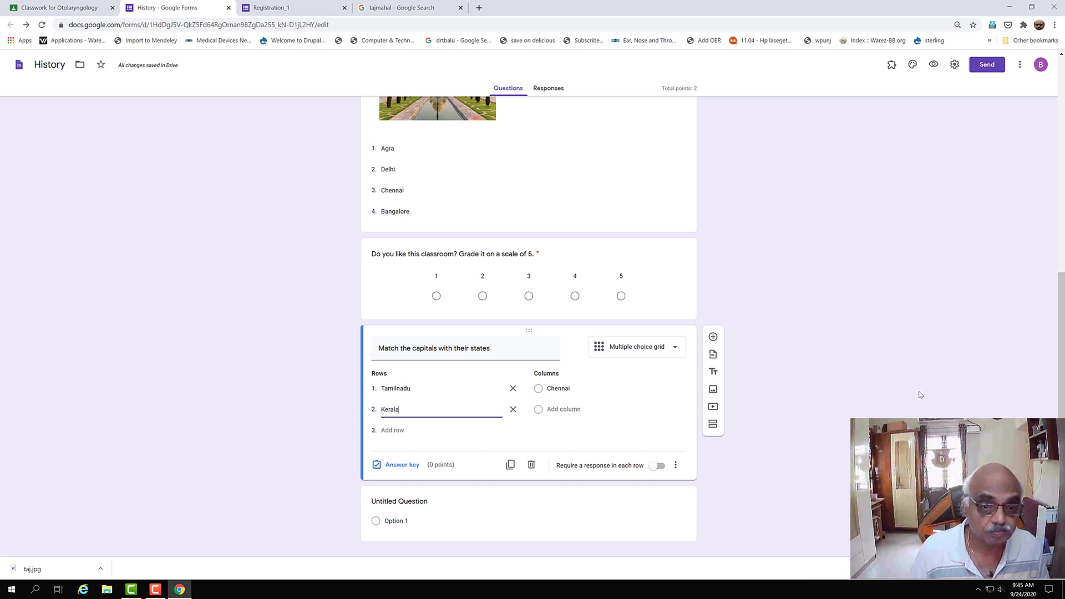
left_click(551, 409)
type("Trivandrum")
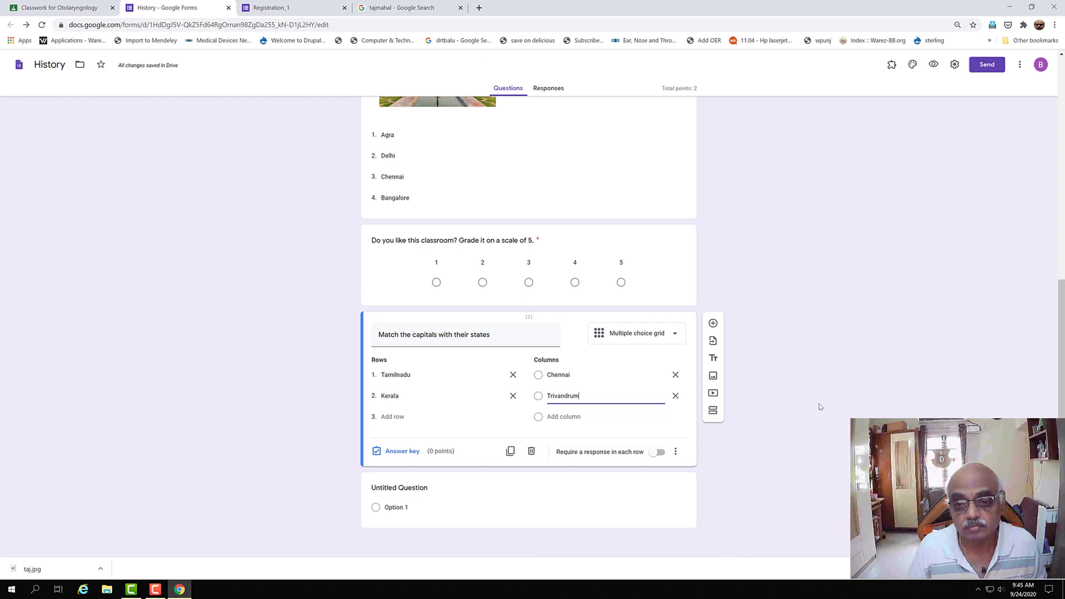
- Add rows Karnataka and Maharastra and columns Bangalore and Mumbai
left_click(396, 416)
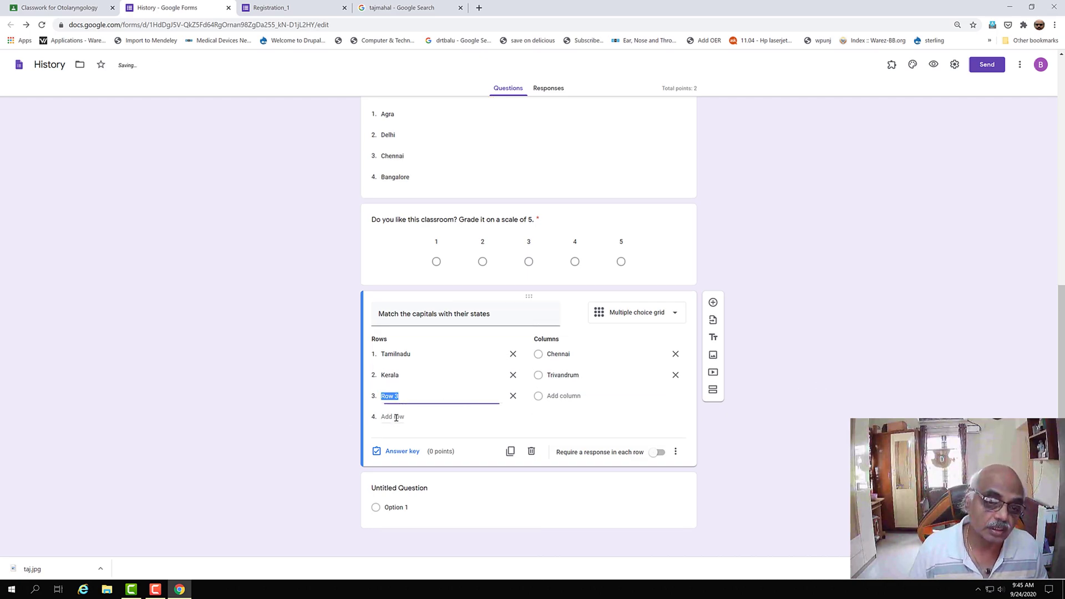
type("K")
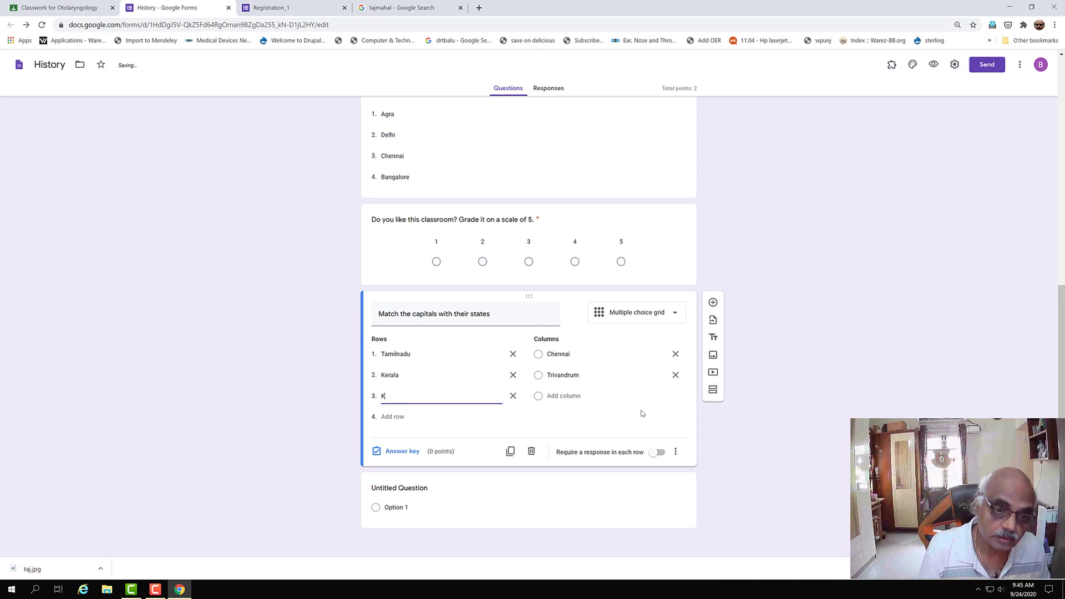
type("ara")
key("BackSpace")
type("nataka")
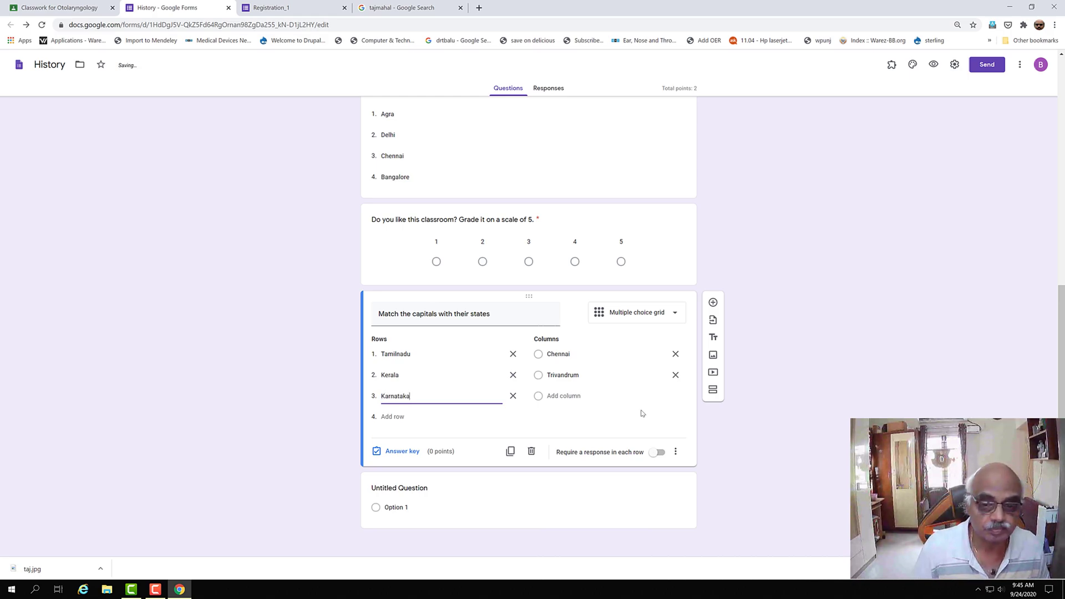
left_click(560, 396)
type("Bangalore")
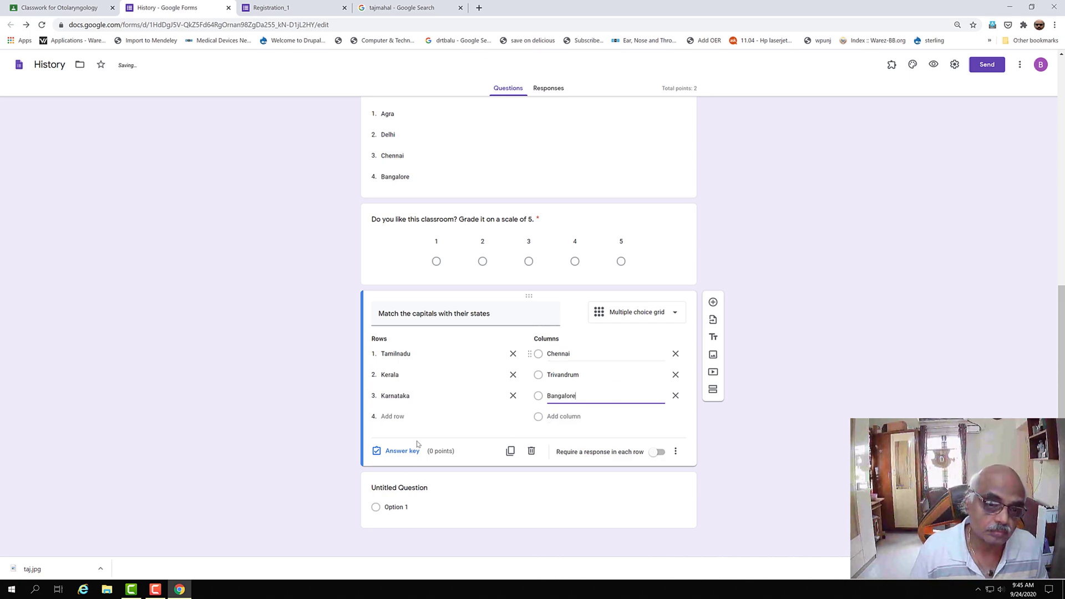
left_click(405, 416)
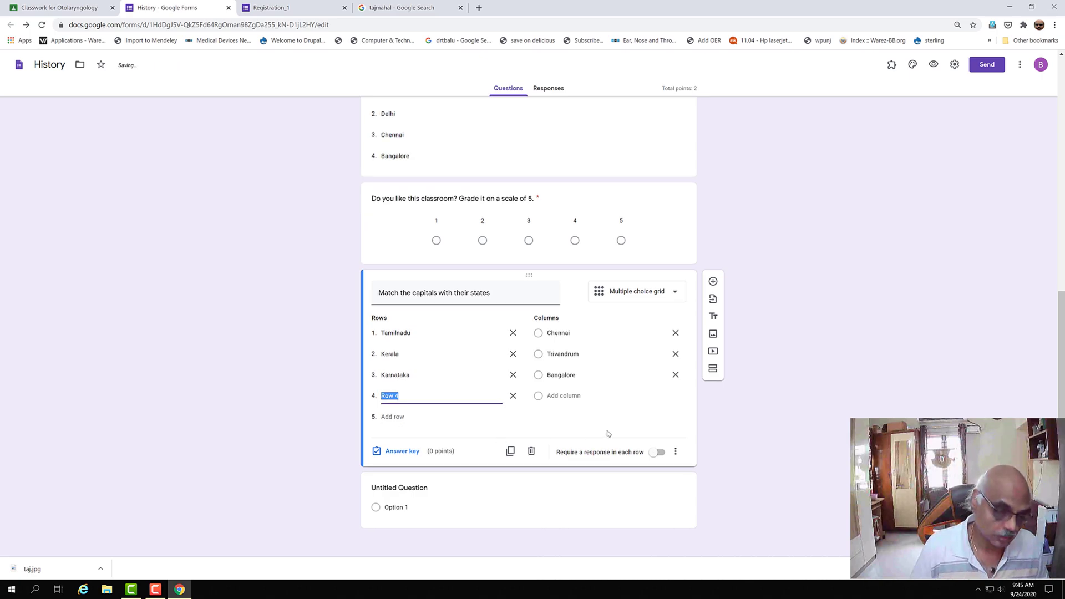
type("Maharastra")
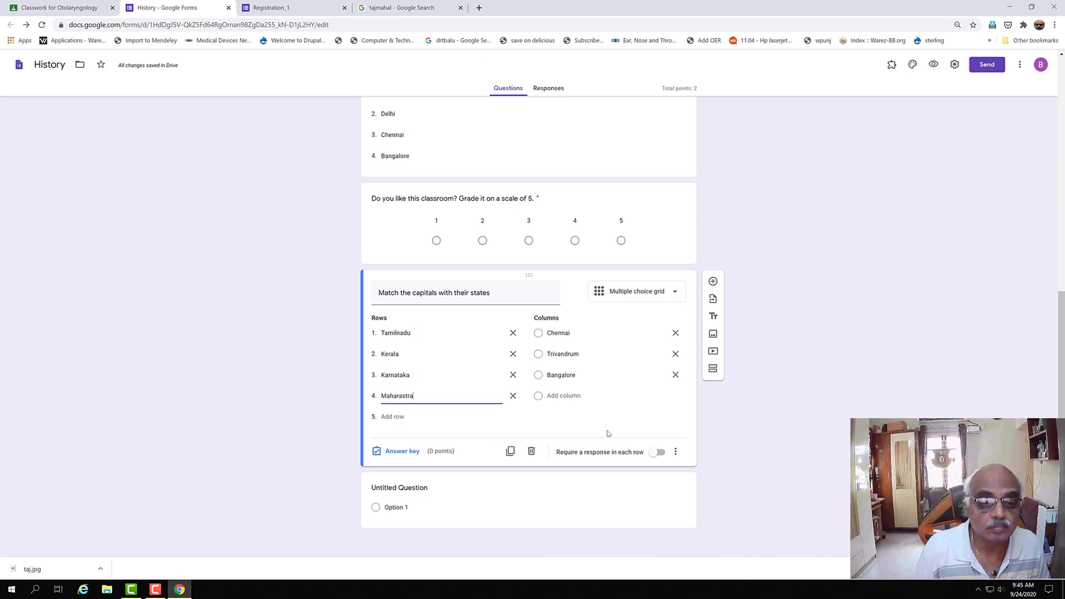
left_click(566, 396)
type("Mumbai")
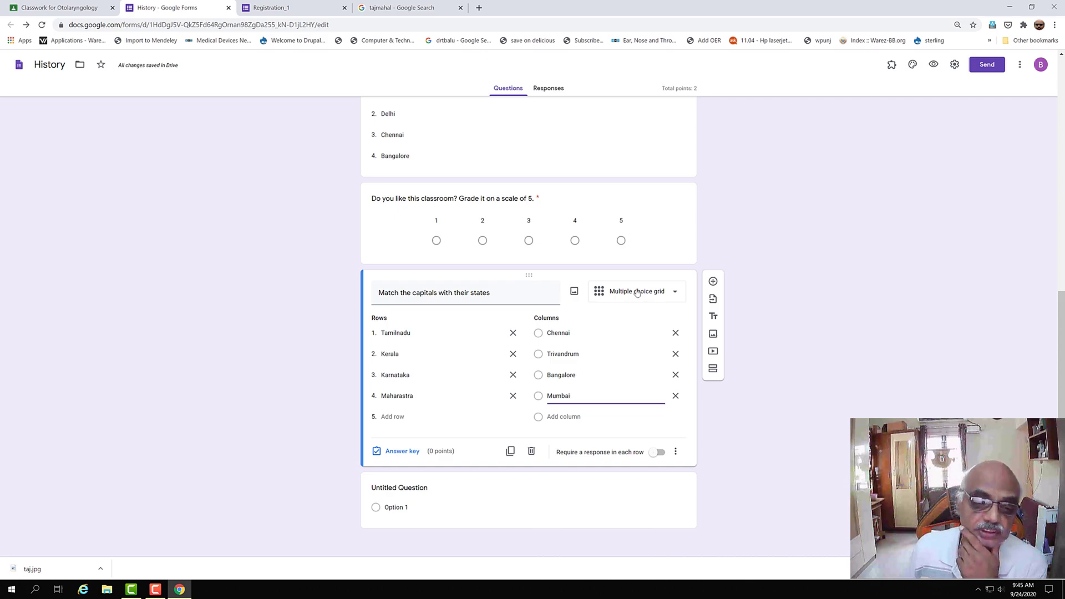
- Give each of the four grid rows 1 point in the answer key
left_click(401, 451)
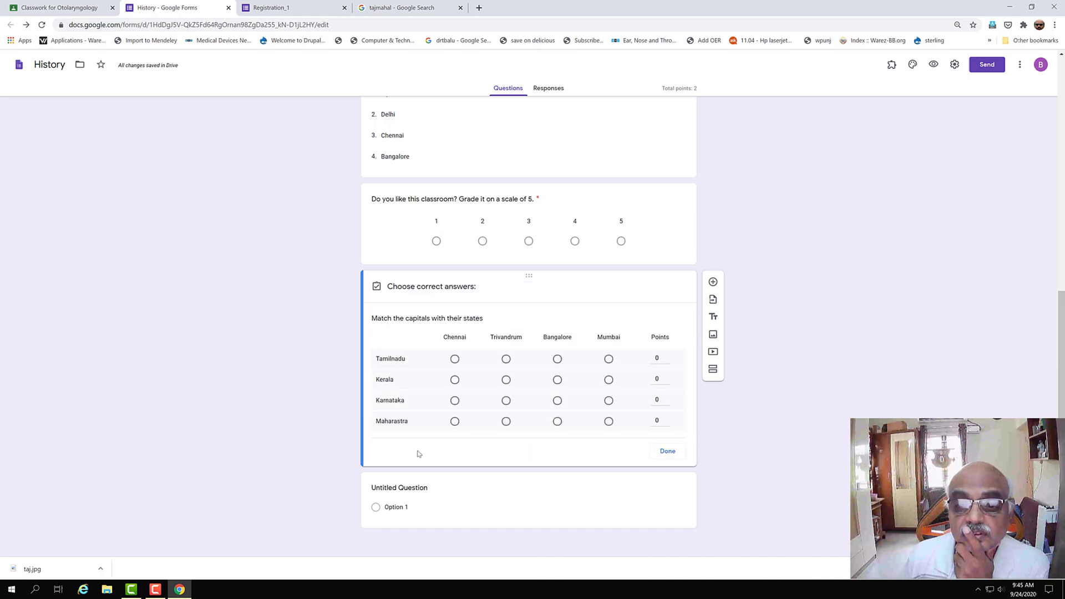
left_click(667, 356)
left_click(666, 377)
left_click(668, 398)
left_click(667, 419)
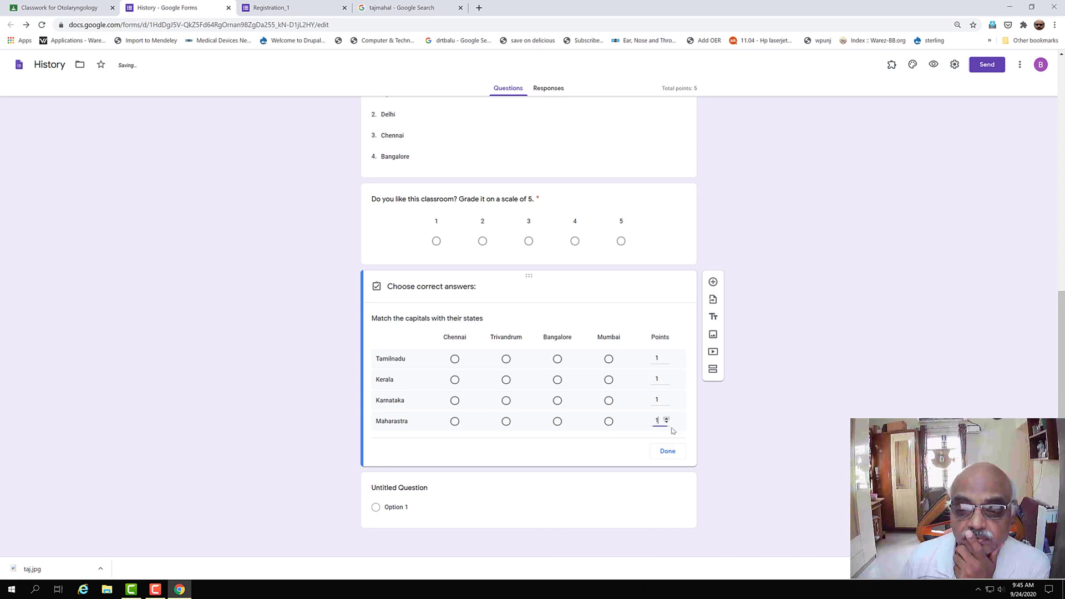
left_click(667, 451)
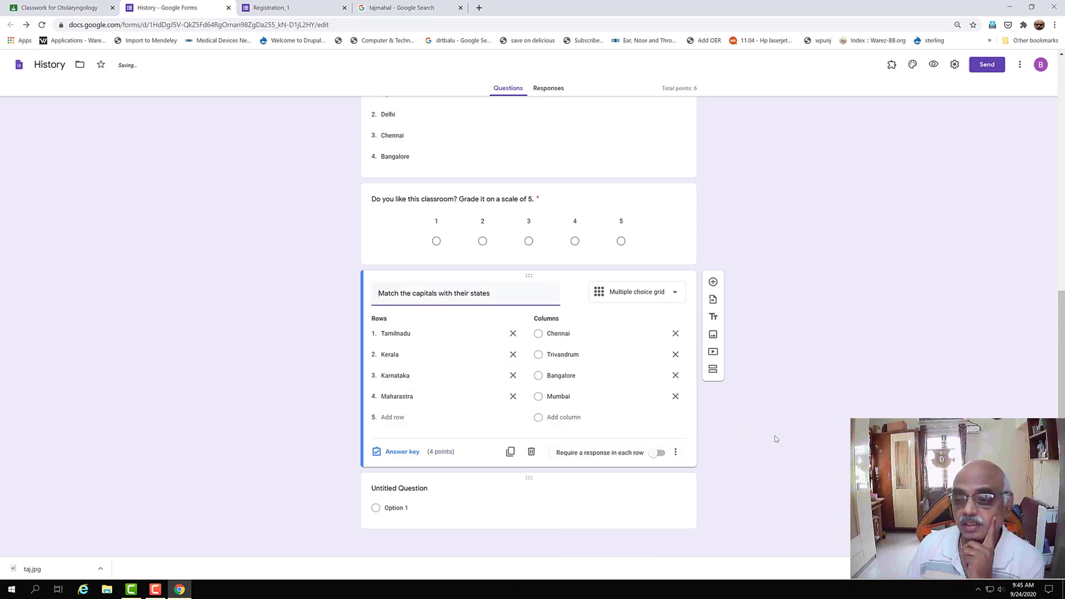
- Set the pictured dropdown Tajmahal question to 2 points in its answer key
scroll(518, 195, "up", 4)
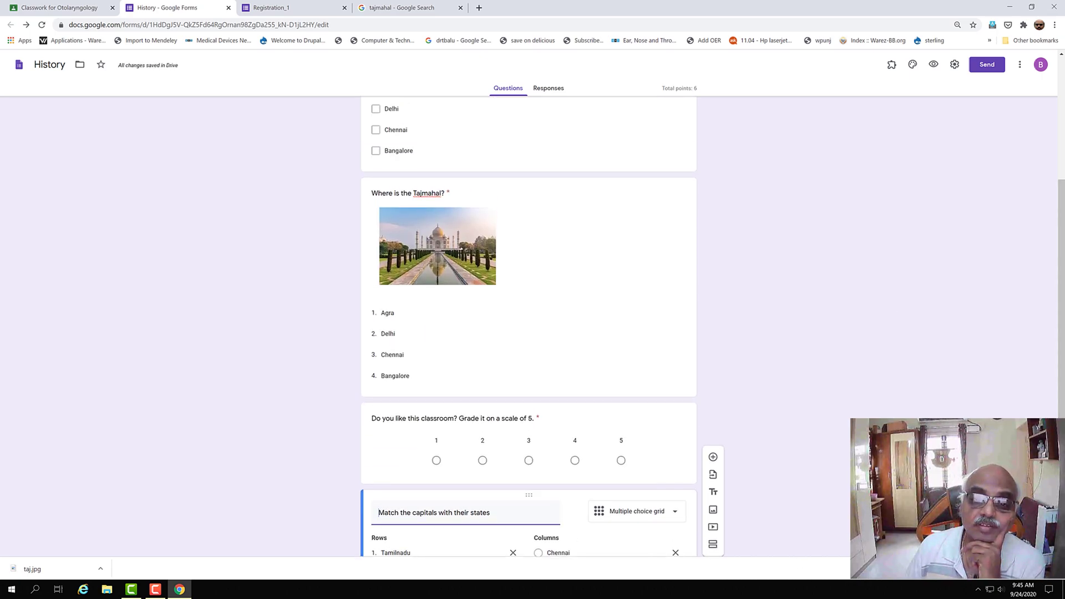
left_click(468, 315)
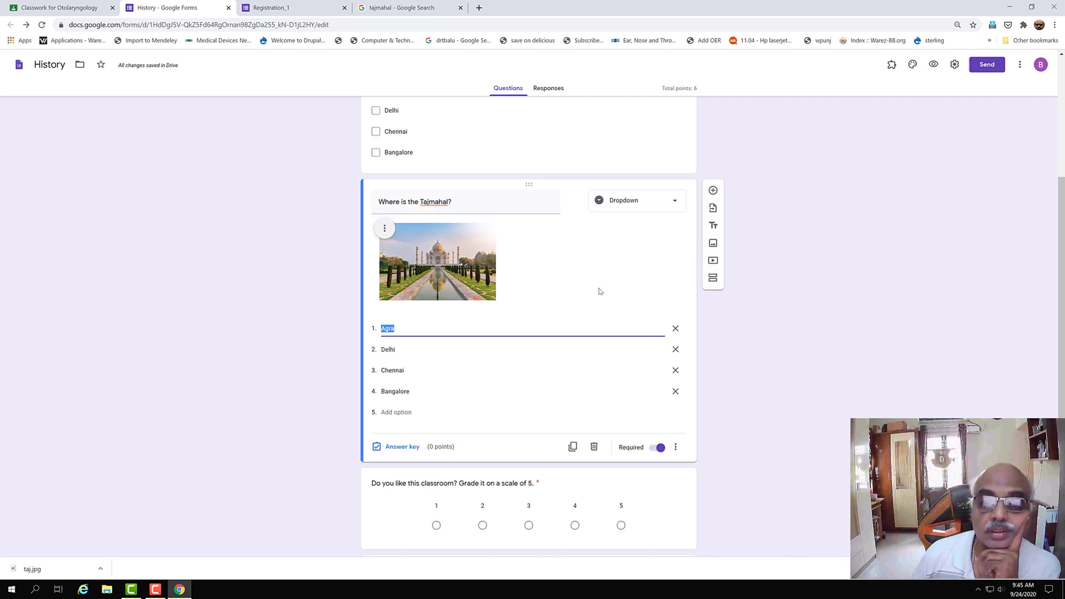
left_click(402, 450)
left_click(662, 226)
left_click(662, 226)
scroll(488, 367, "up", 4)
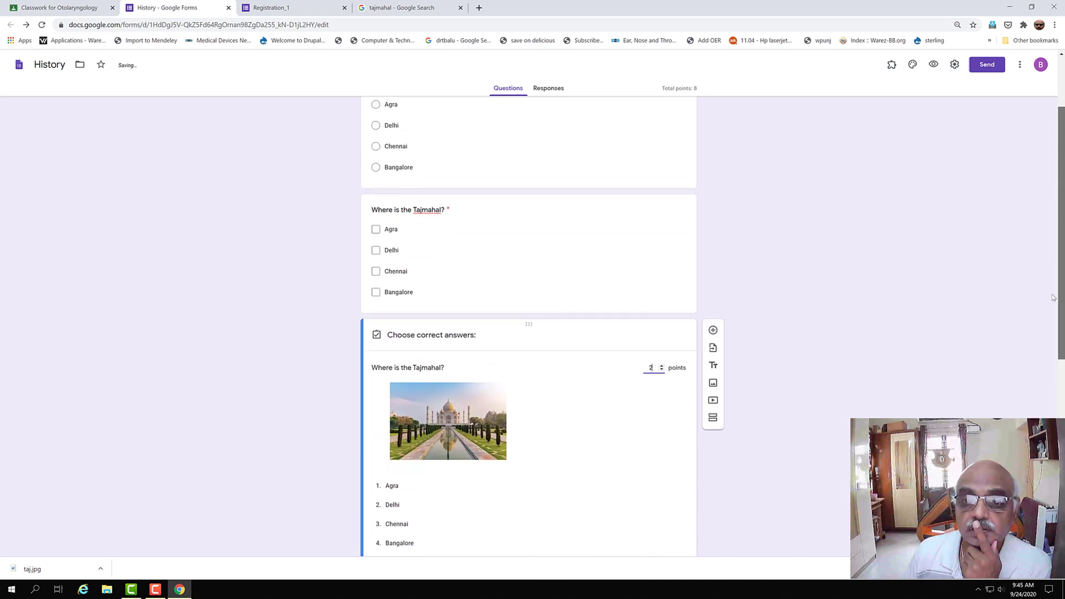
left_click(488, 354)
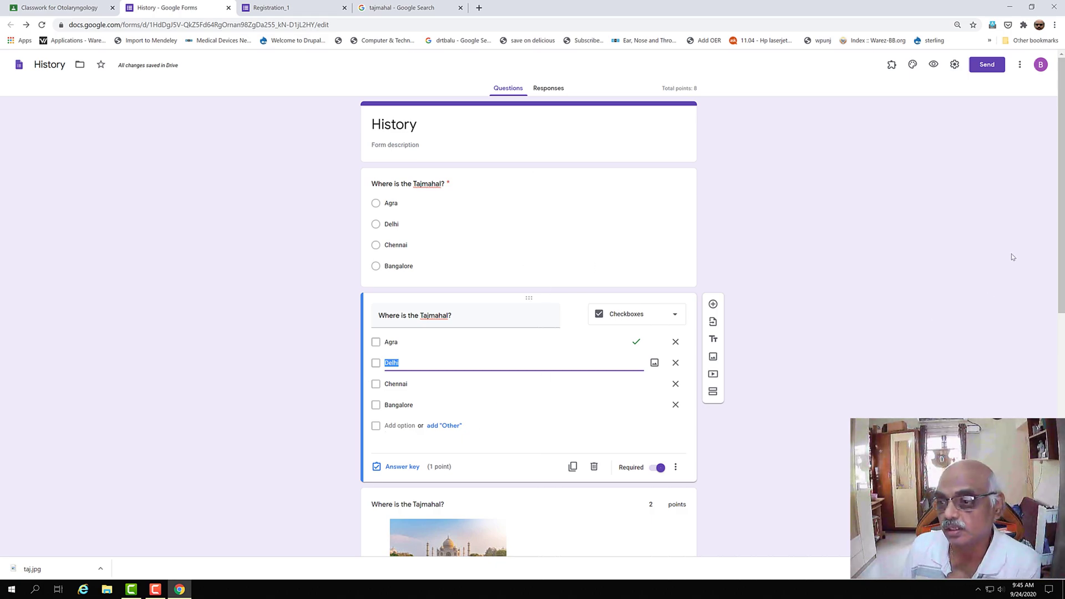
left_click_drag(1063, 244, 1063, 485)
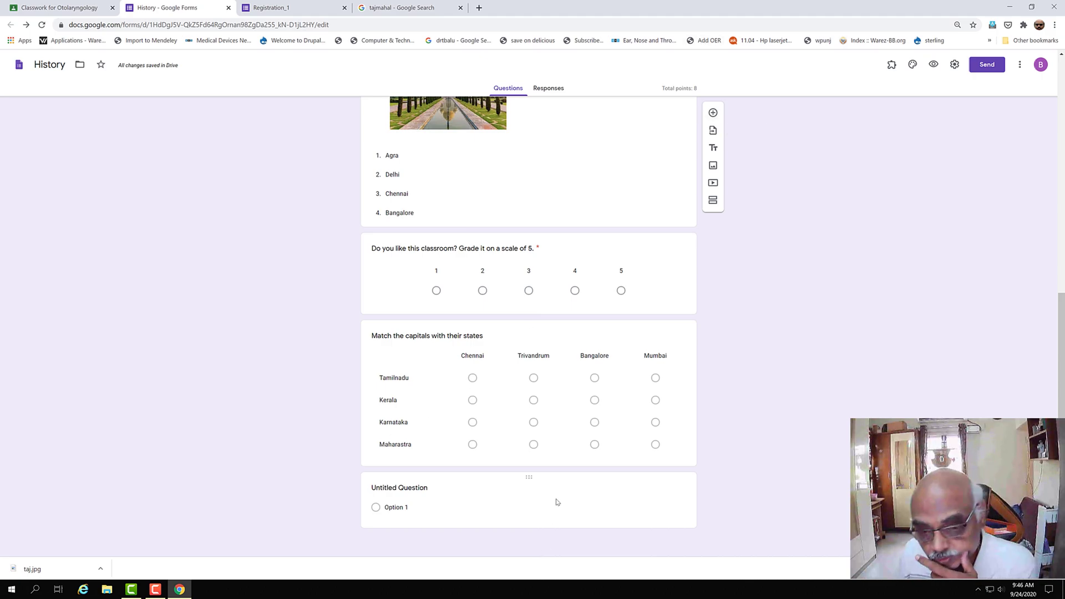
- Add a new checkbox grid question titled 'Match the capitals with their states'
left_click(713, 113)
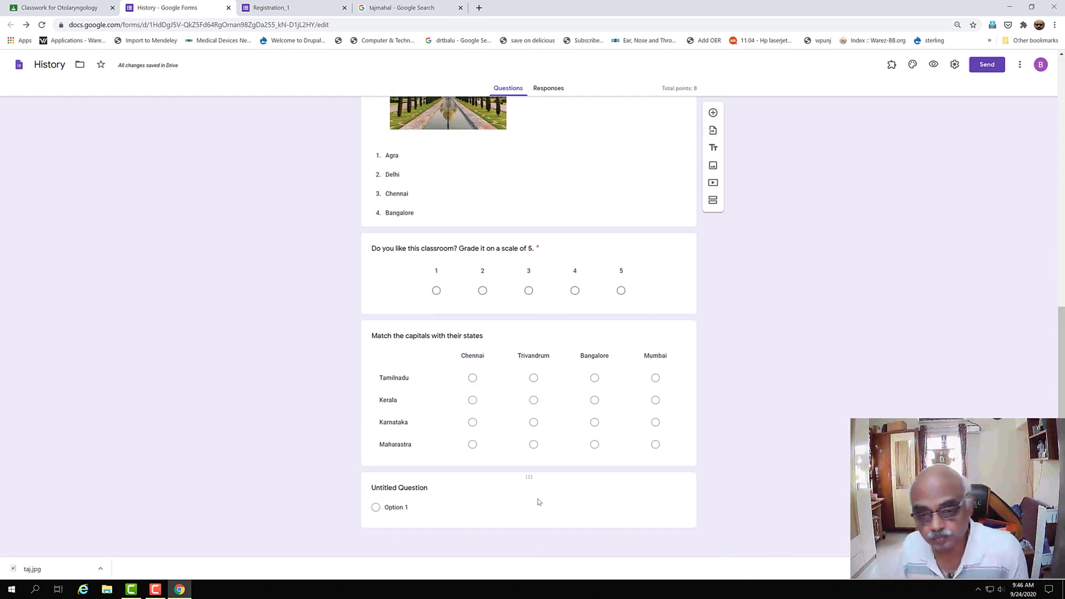
left_click(537, 501)
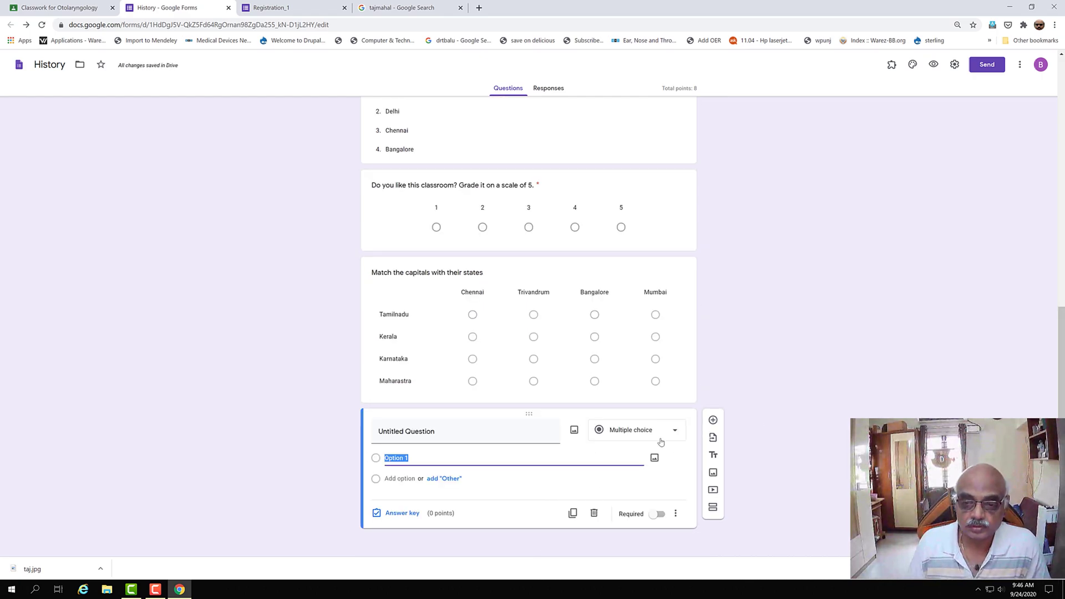
left_click(676, 432)
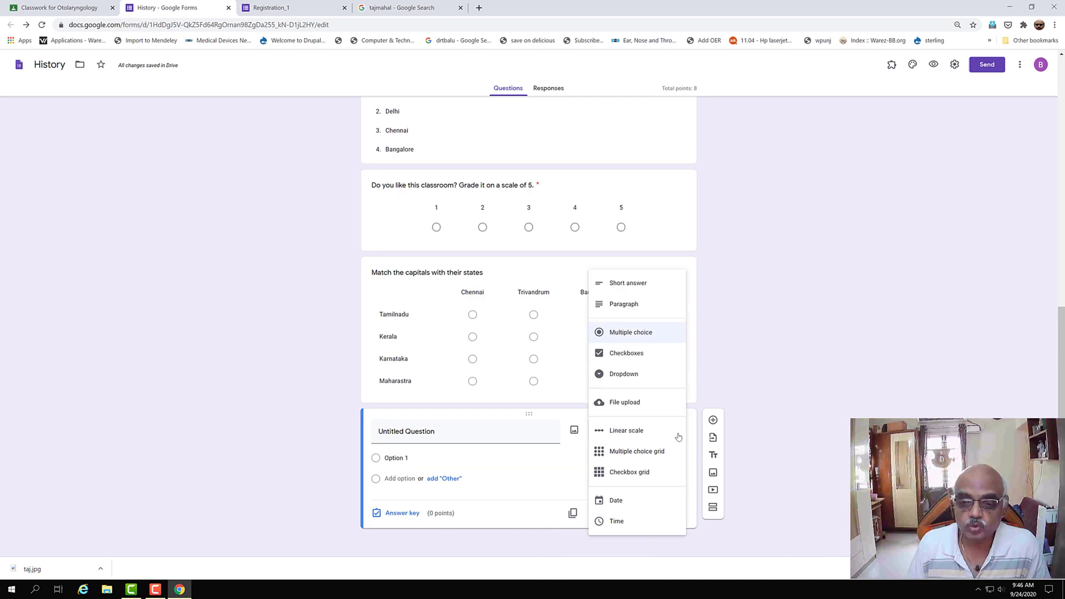
left_click(657, 477)
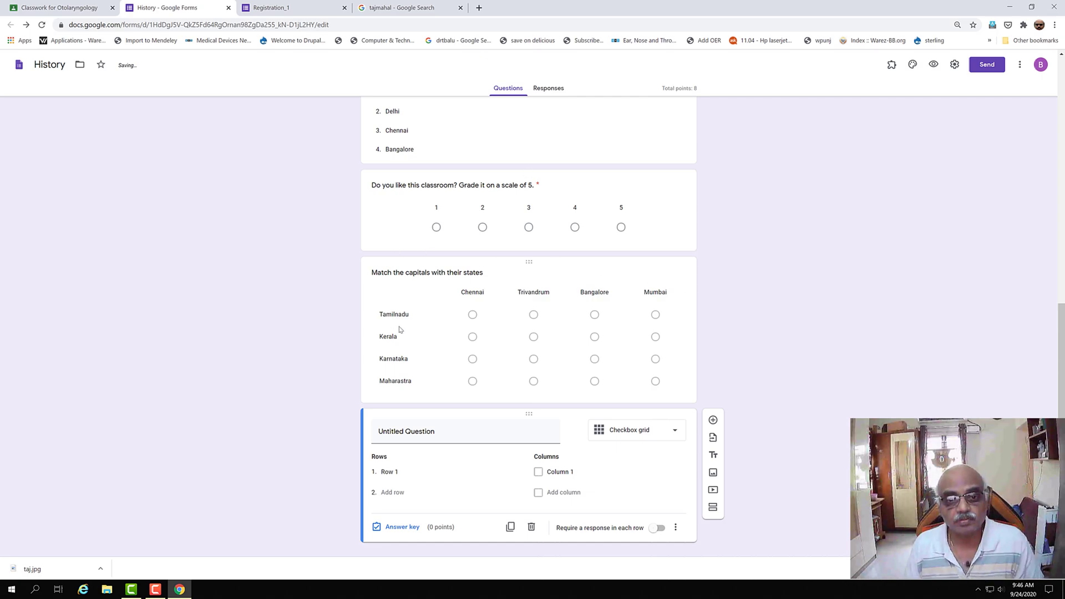
left_click(403, 437)
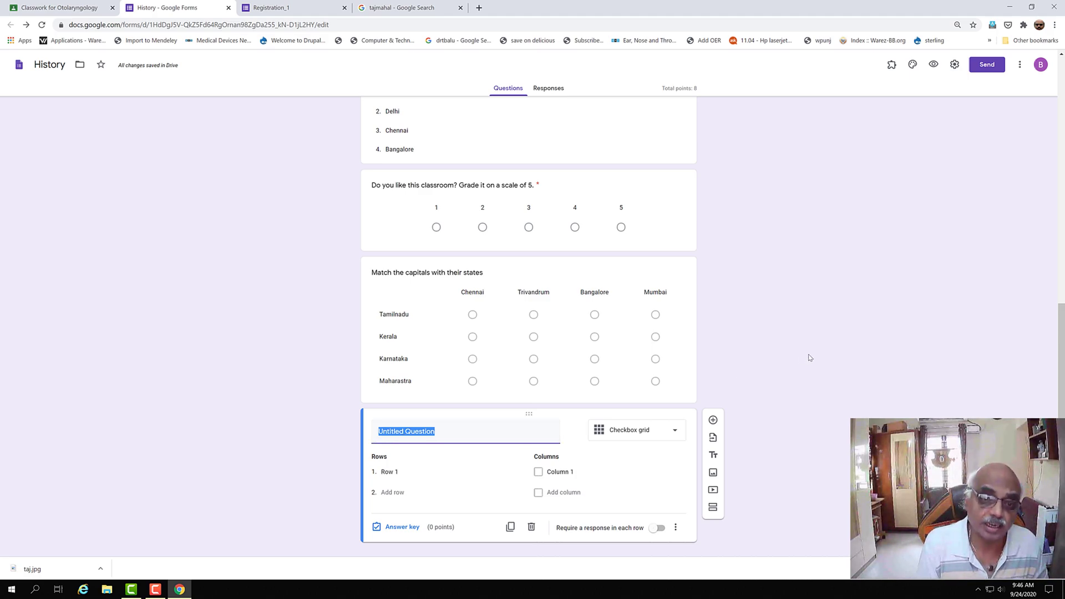
type("Match the capitals with their states")
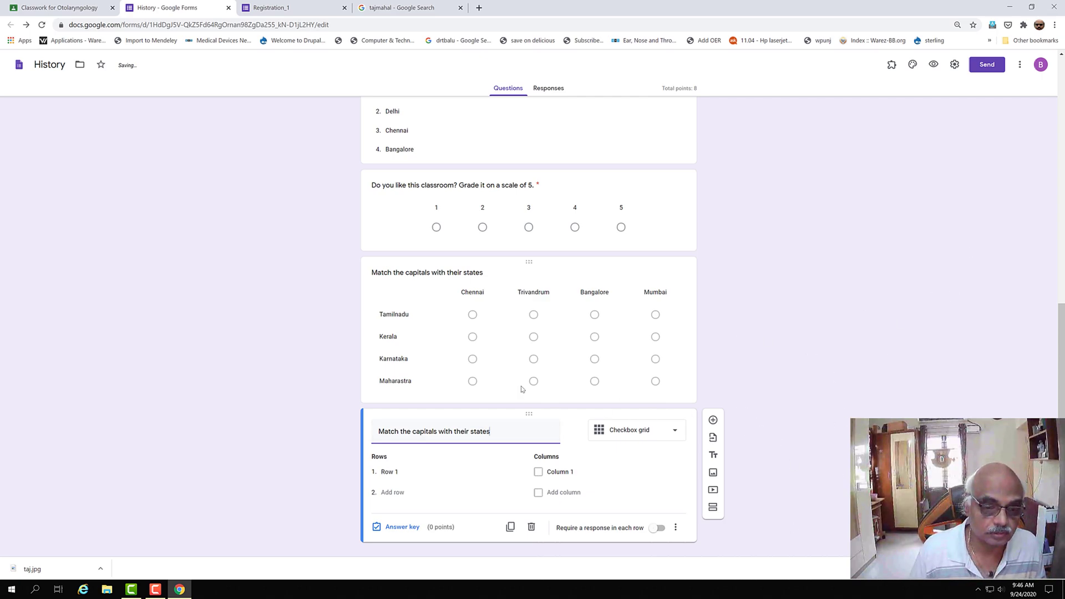
- Fill the first grid rows and columns: Tamilnadu with Chennai, Kerala with Trivandrum
left_click(398, 475)
type("Tamilnadu")
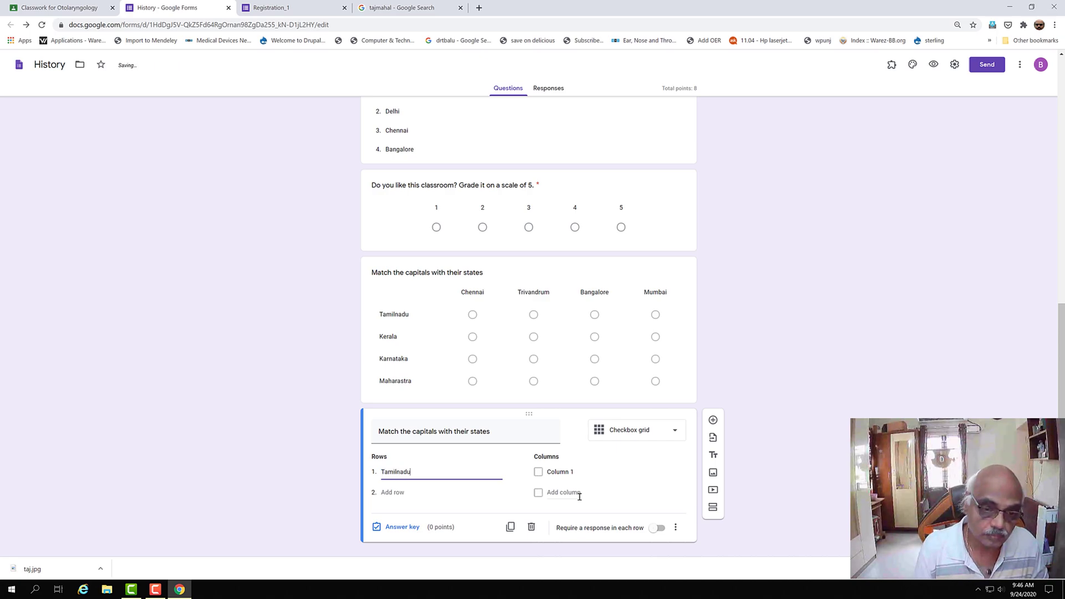
left_click(581, 472)
type("Chennai")
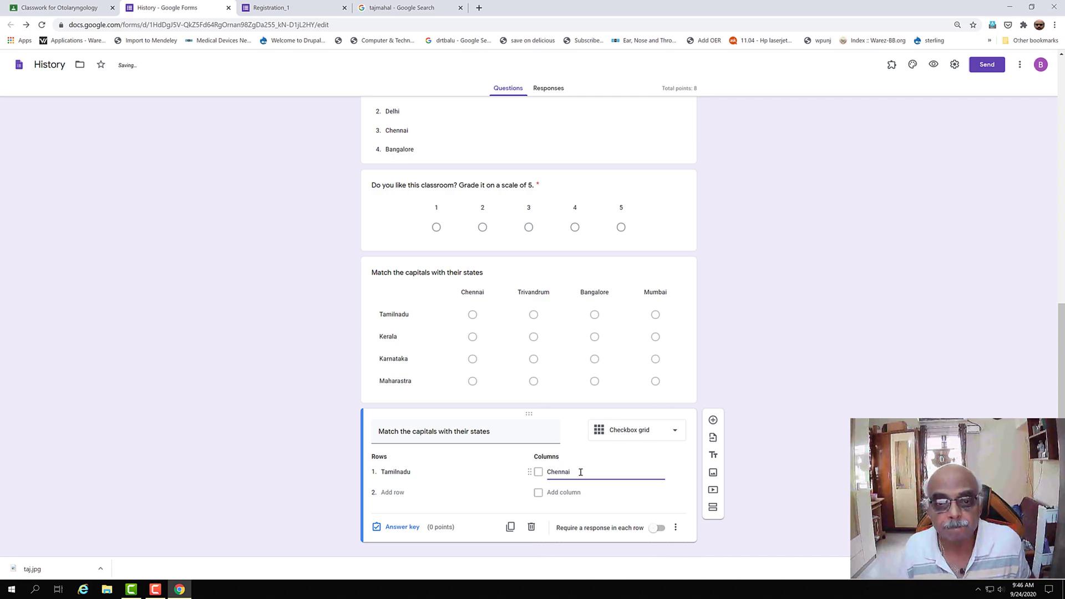
left_click(395, 499)
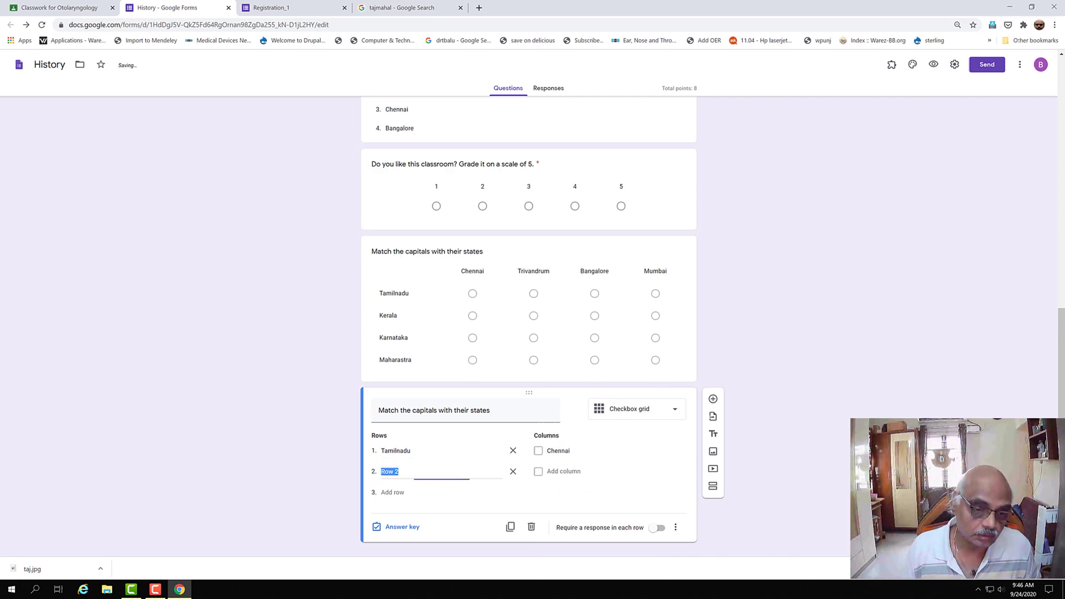
type("Kerala")
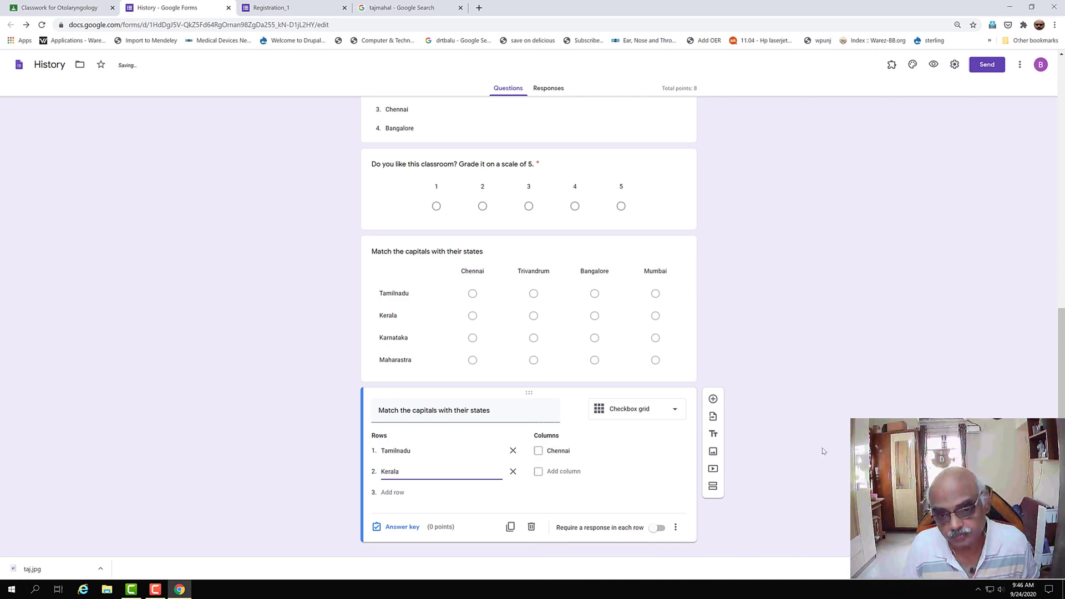
left_click(555, 475)
type("Trivandrum")
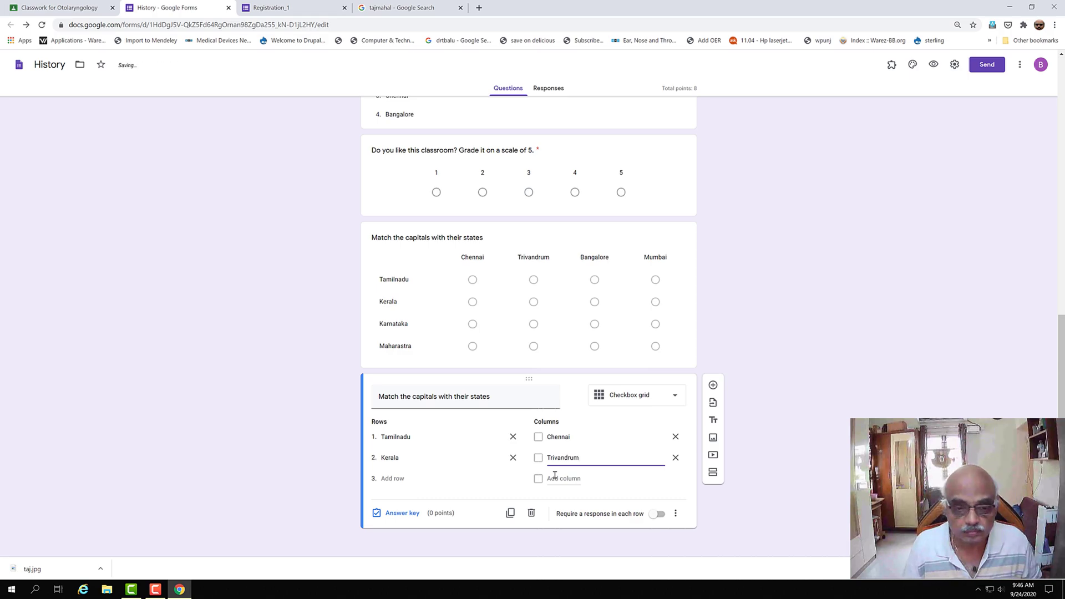
- Add rows Karnataka and Maharastra with columns Bangalore and Mumbai, then bring up the answer key
left_click(382, 479)
type("K")
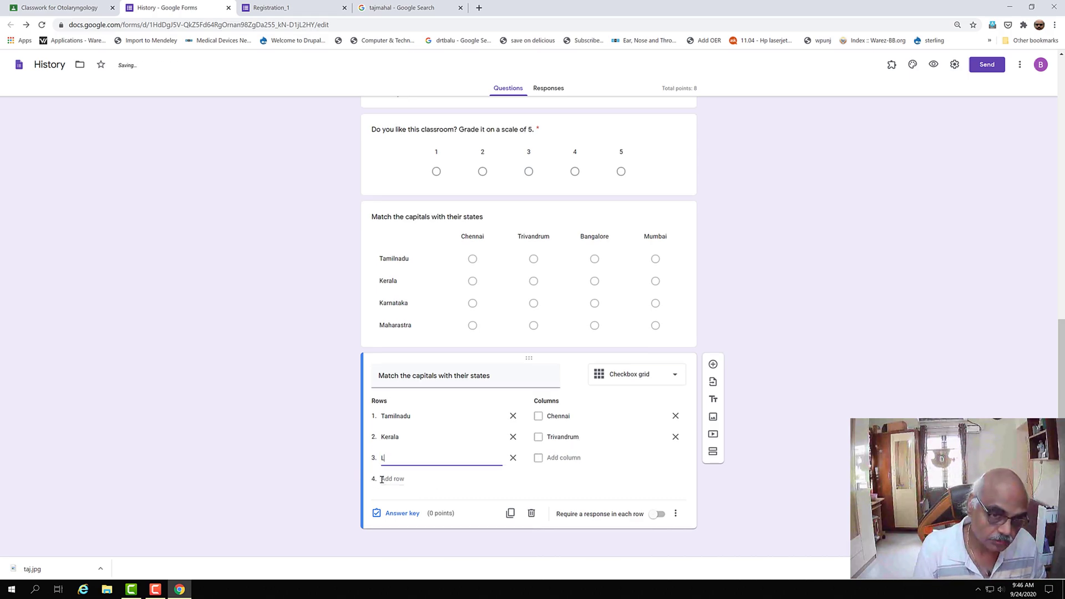
type("Karnataka")
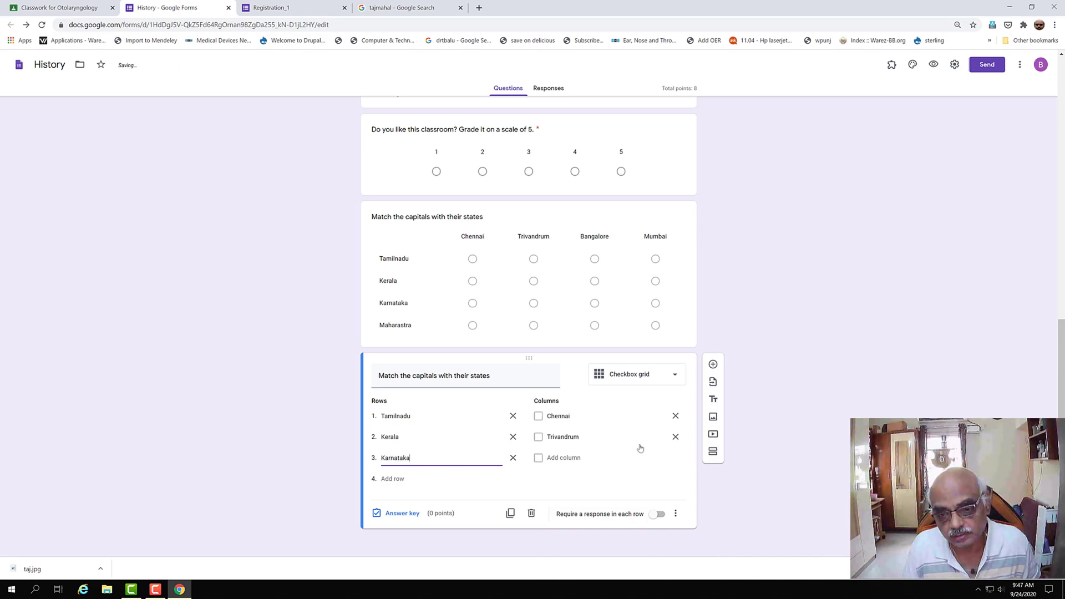
left_click(557, 461)
type("Bangalore")
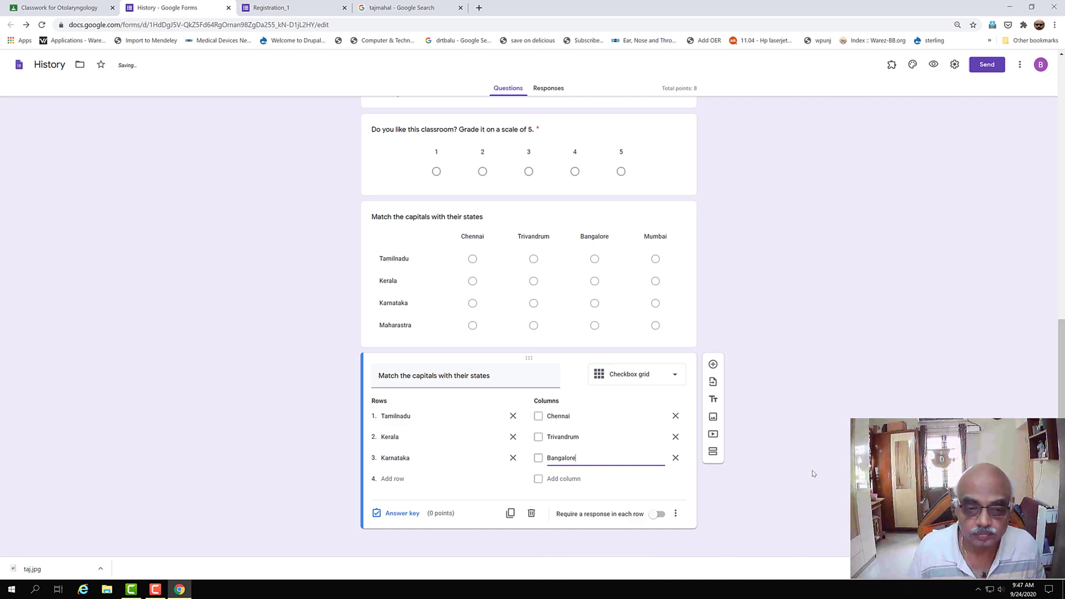
left_click(398, 479)
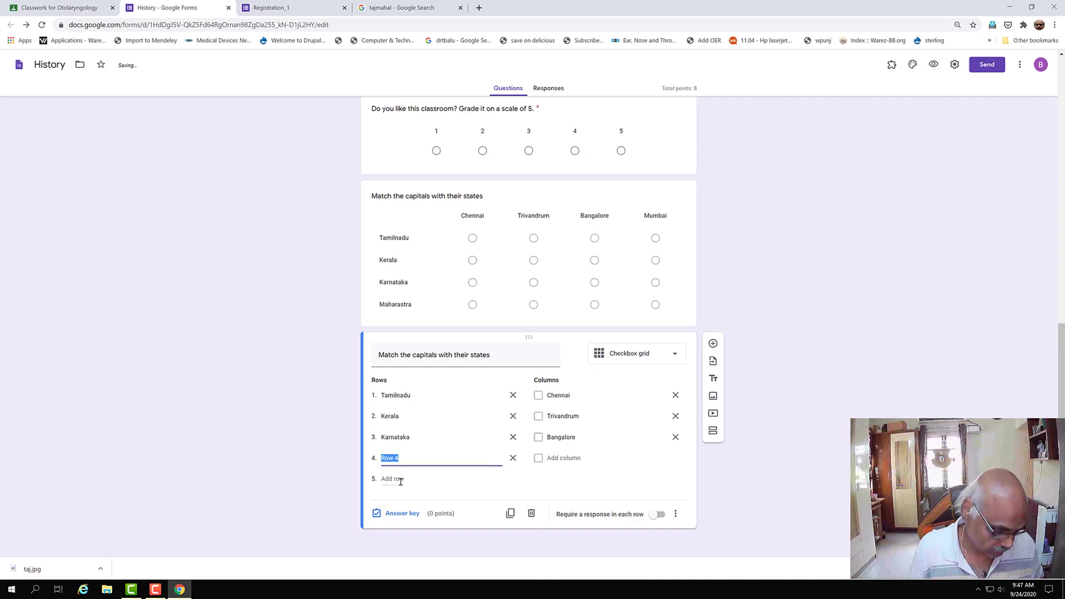
type("Maharastra")
left_click(562, 458)
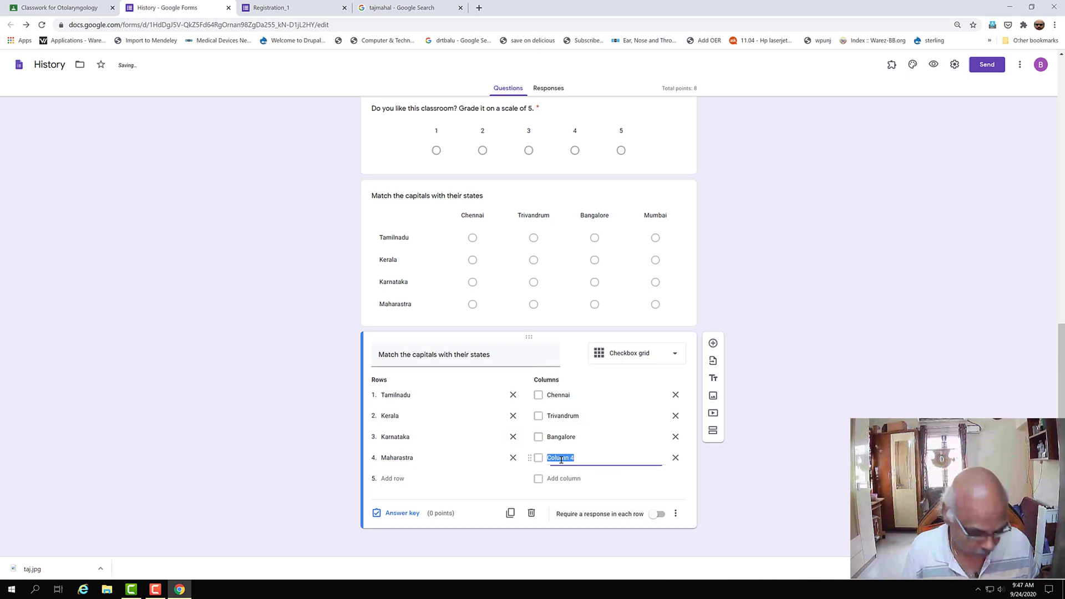
type("Mumbai")
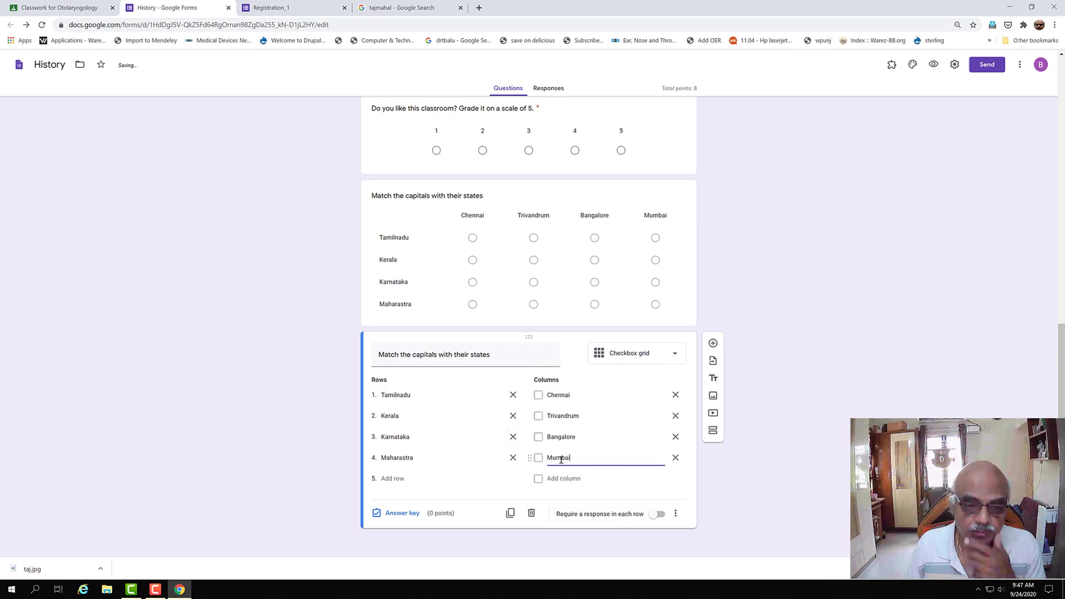
left_click(400, 514)
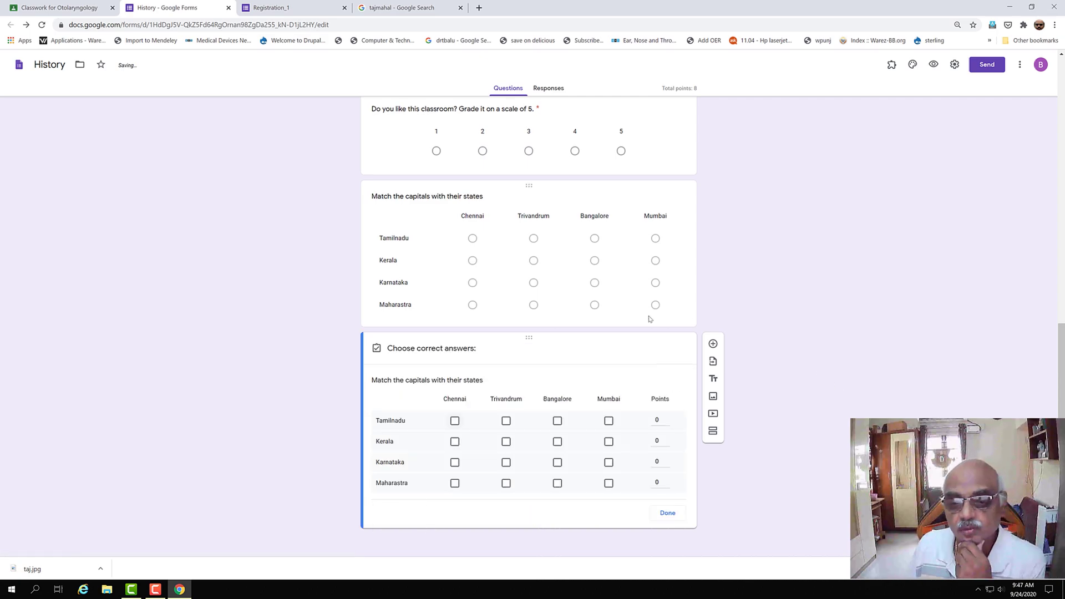
- Give the Tamilnadu, Kerala, Karnataka and Maharastra rows 1 point each, making the quiz 12 points
left_click(666, 417)
left_click(666, 439)
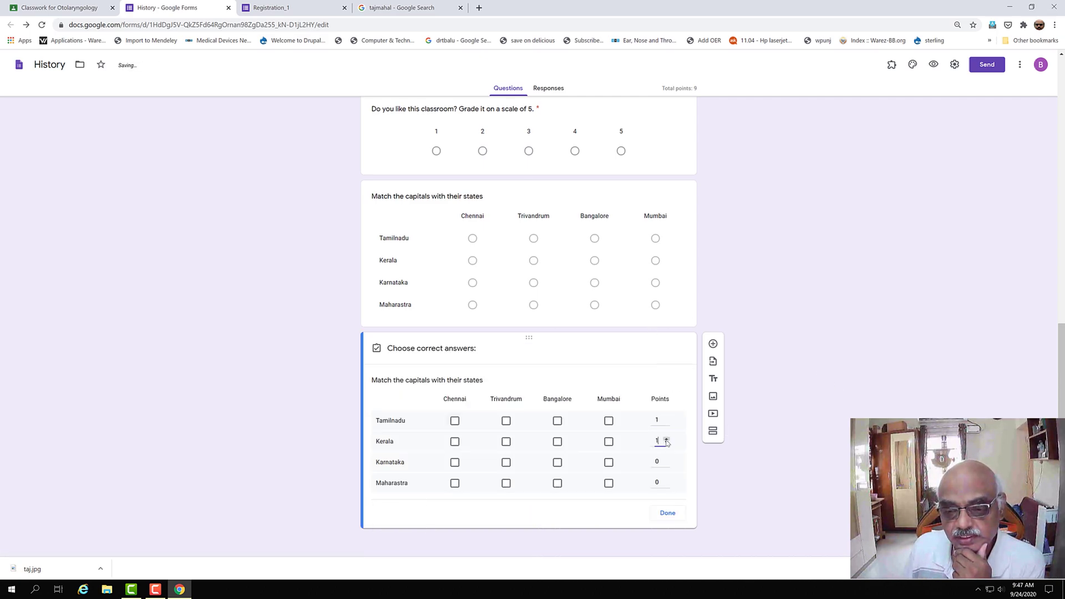
left_click(666, 459)
double_click(668, 480)
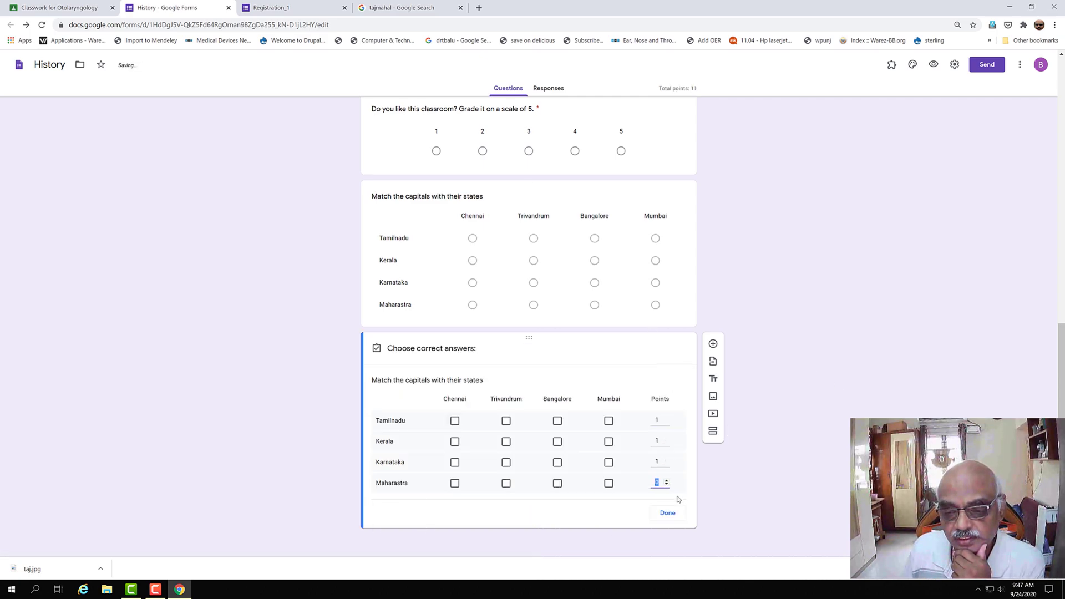
left_click(666, 481)
left_click(668, 513)
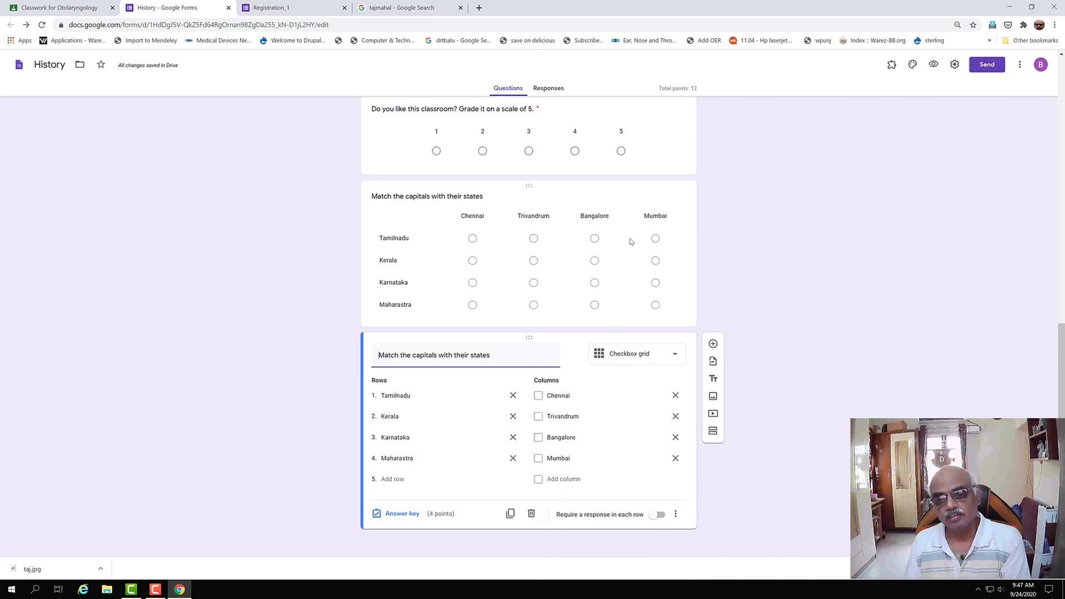
left_click(678, 355)
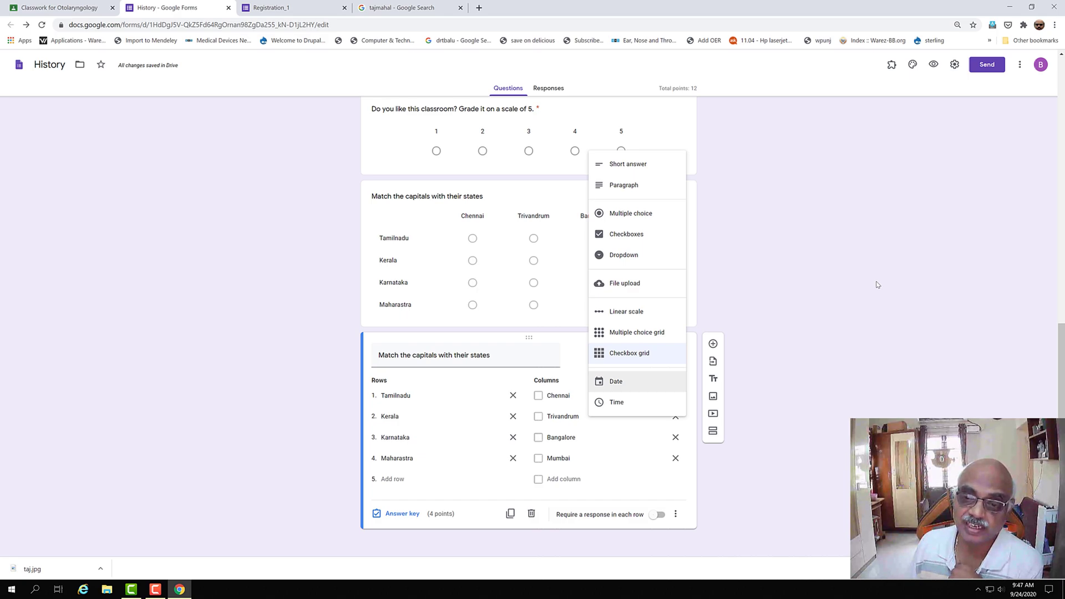
- Below the grid, add 'What is your date of birth?' as a required Date question worth 0 points
left_click(920, 369)
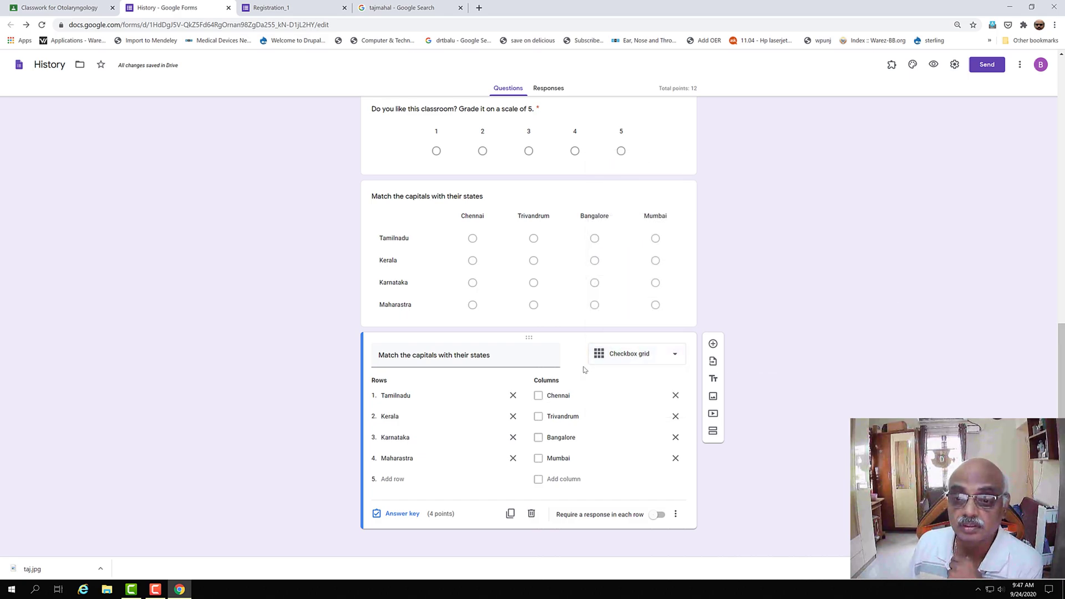
left_click(713, 344)
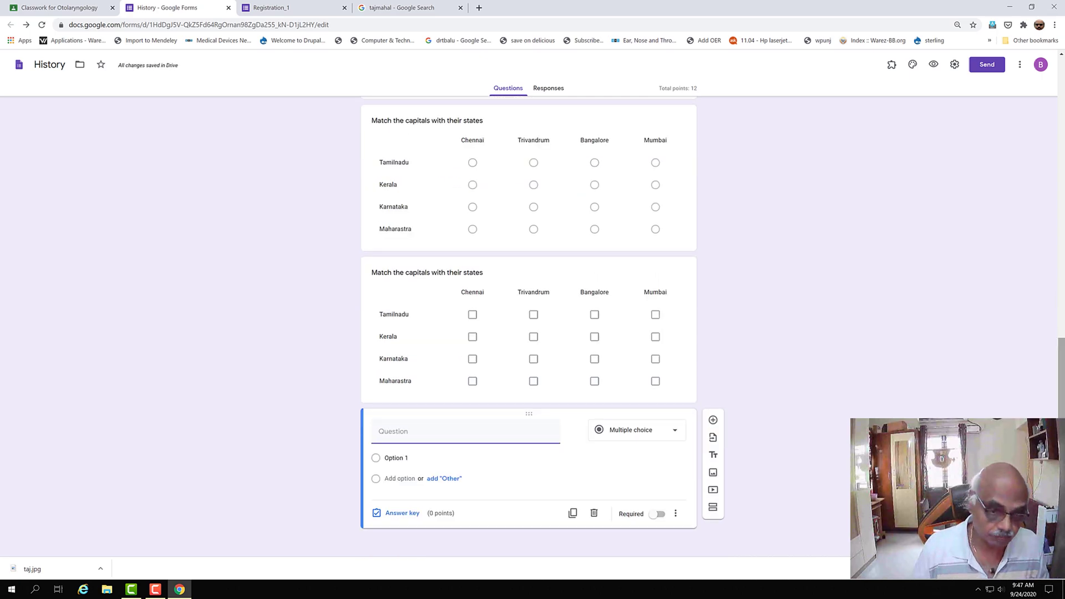
type("Wh")
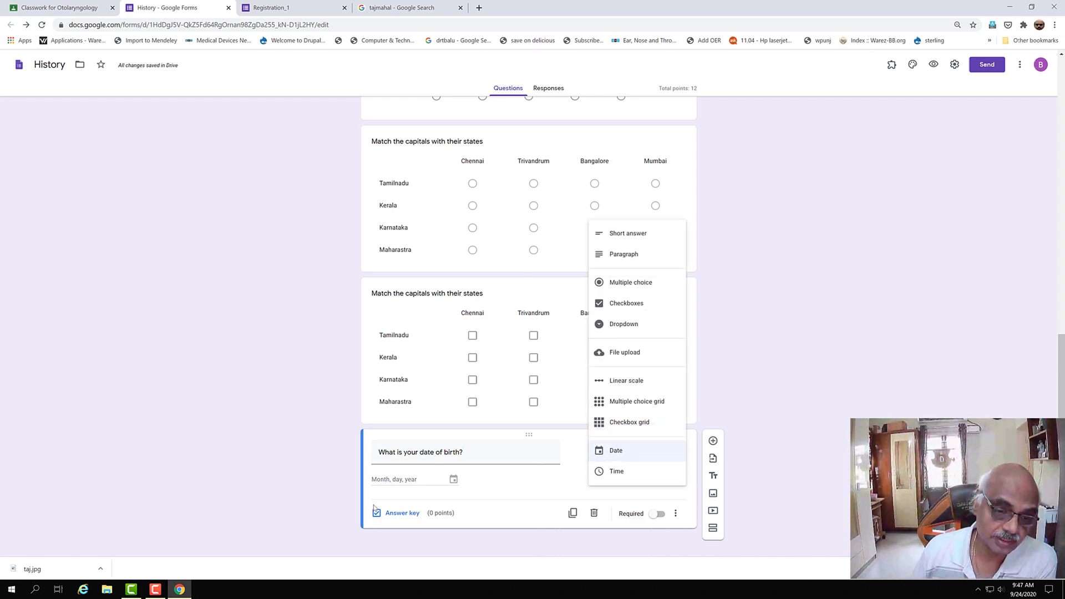
left_click(813, 481)
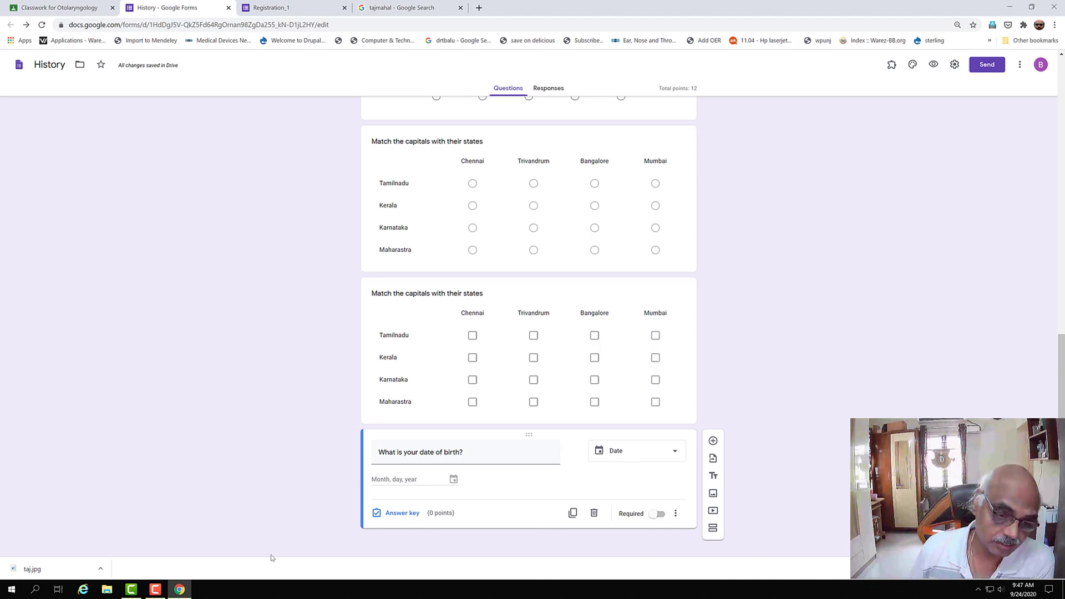
left_click(403, 513)
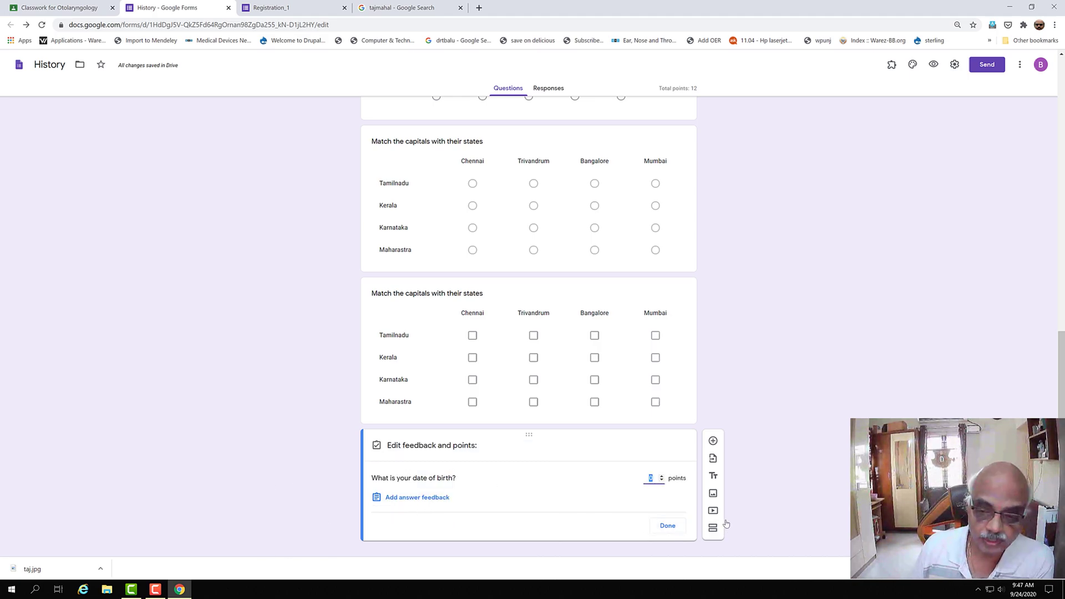
left_click(667, 525)
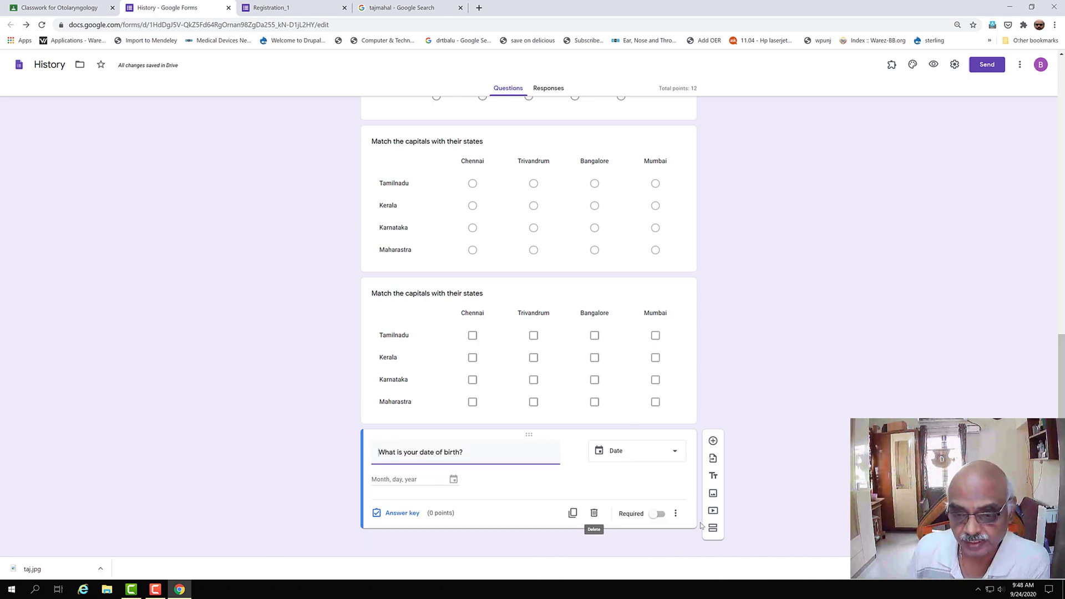
left_click(661, 515)
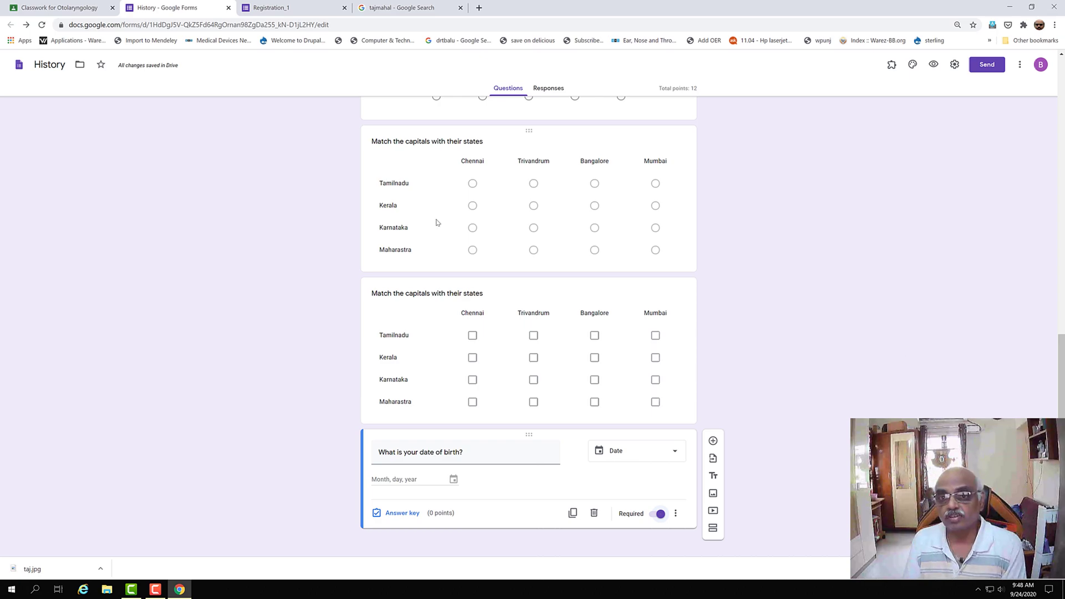
left_click_drag(1056, 350, 1056, 75)
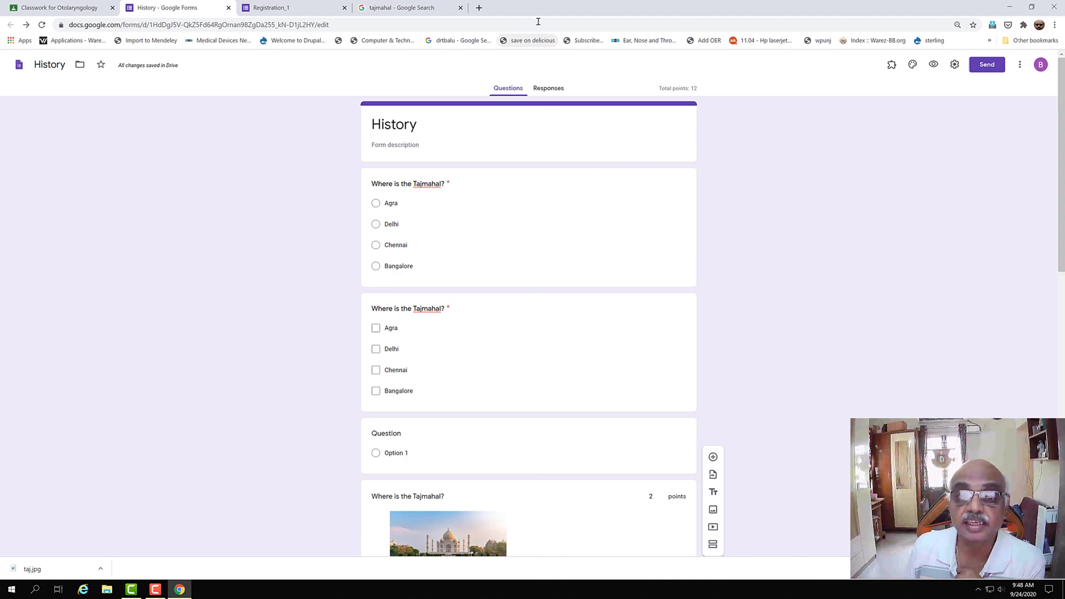
- Go to the History quiz's Responses page, with 0 responses, and open its response options menu
left_click(549, 91)
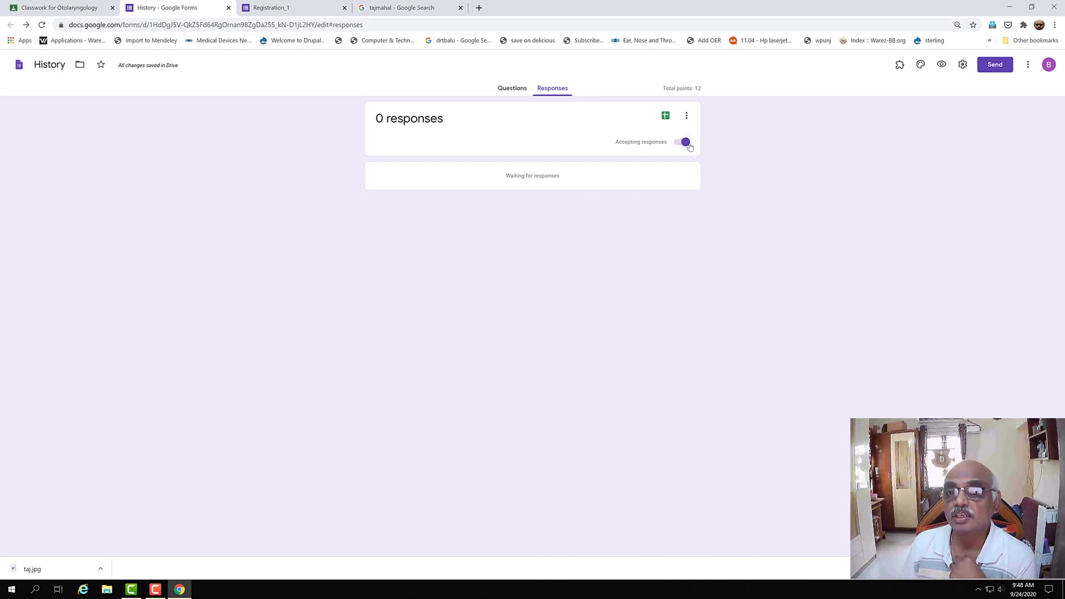
left_click(687, 116)
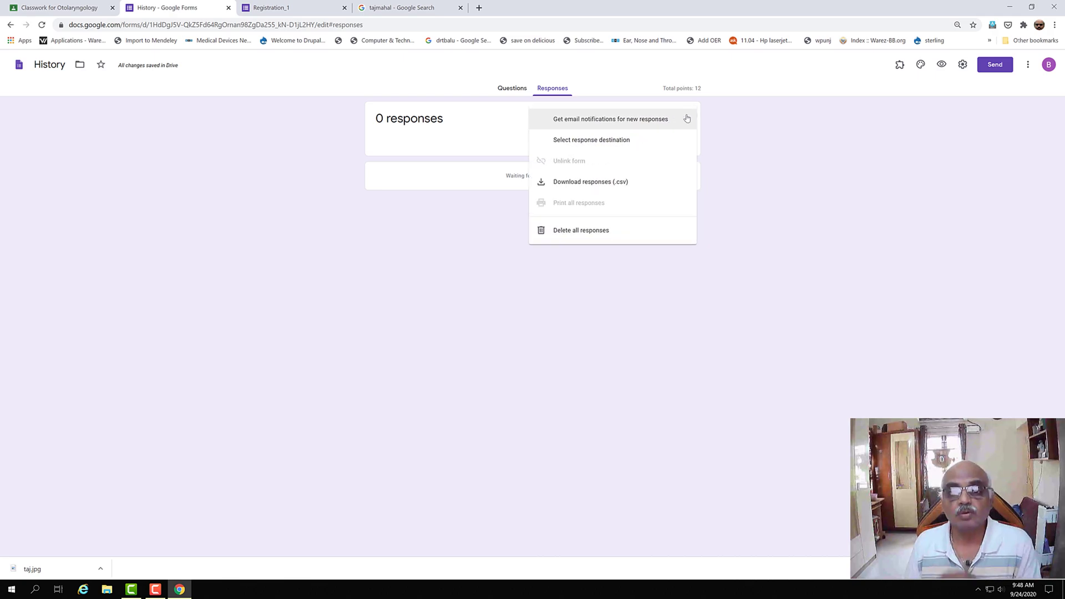
- Link responses to a newly created spreadsheet named 'History (Responses)'
left_click(627, 143)
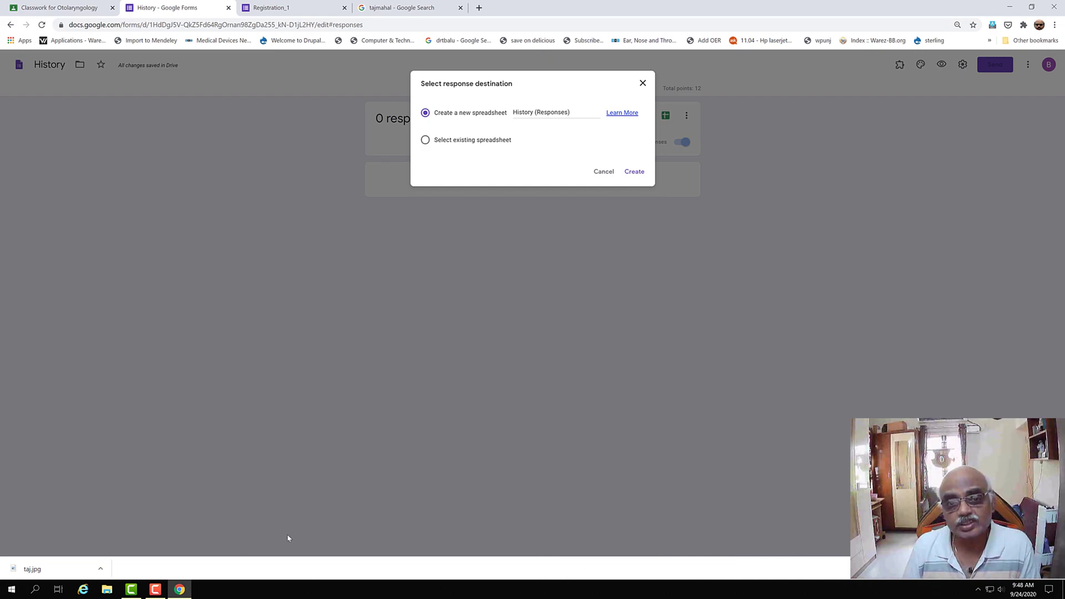
left_click(634, 171)
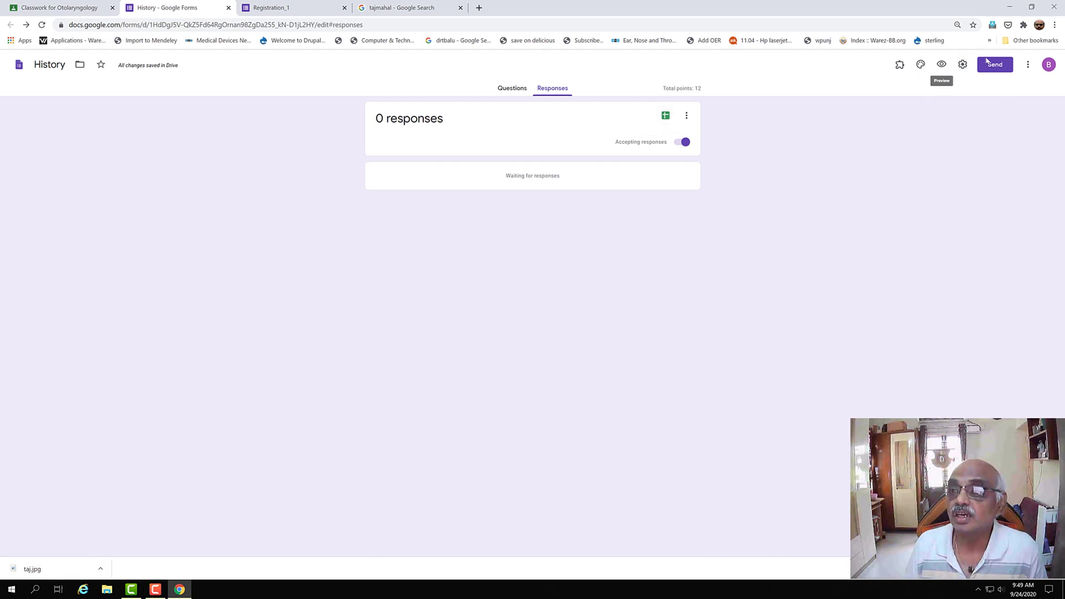
- In General settings, collect emails, drop the organisation restriction, limit to 1 response, and show summary charts
left_click(963, 65)
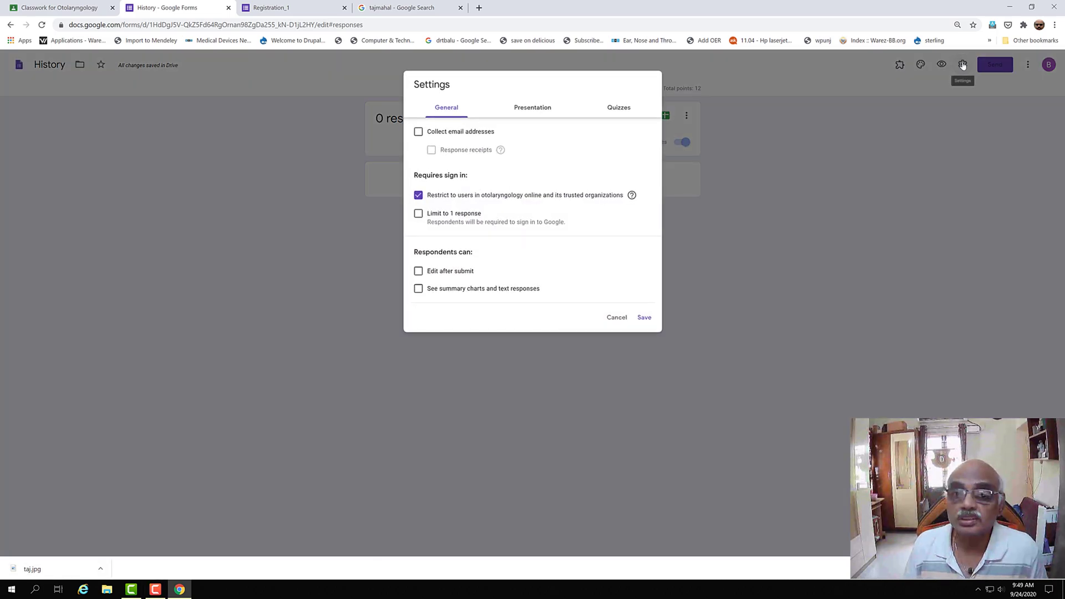
left_click(419, 132)
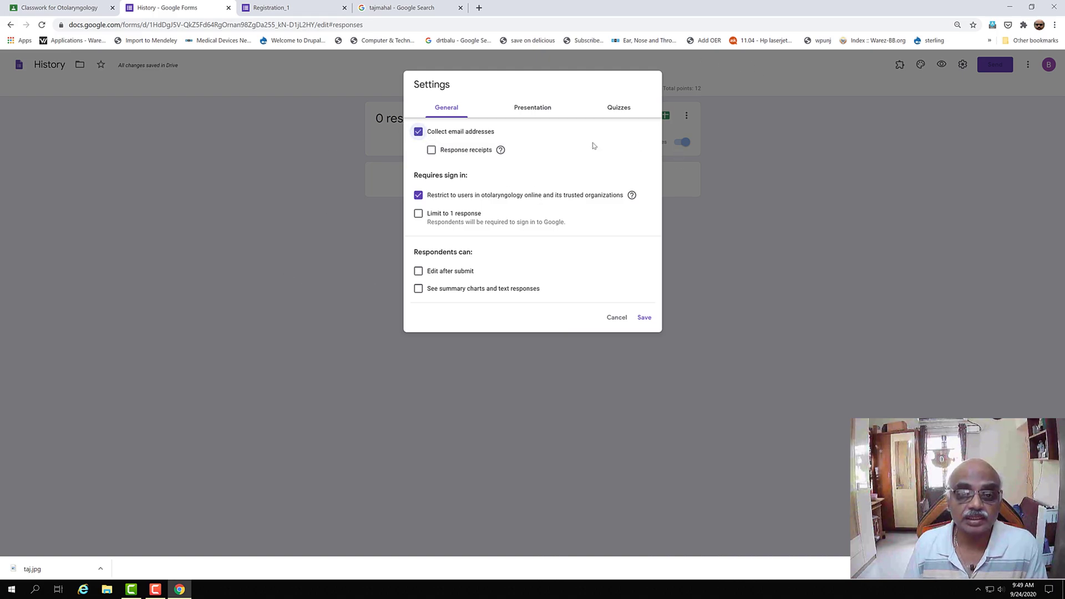
left_click(419, 196)
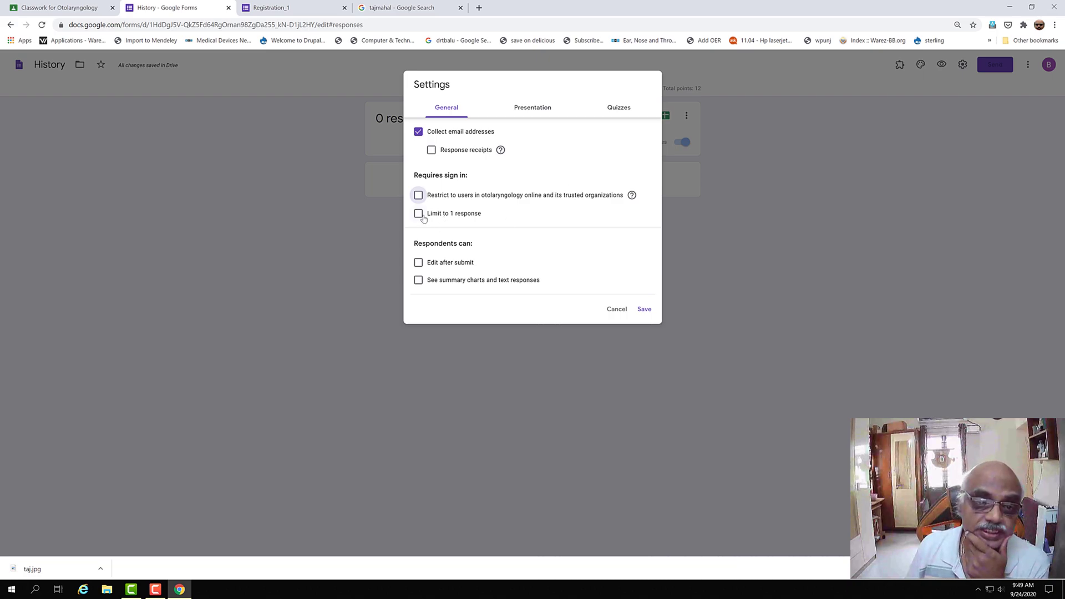
left_click(419, 215)
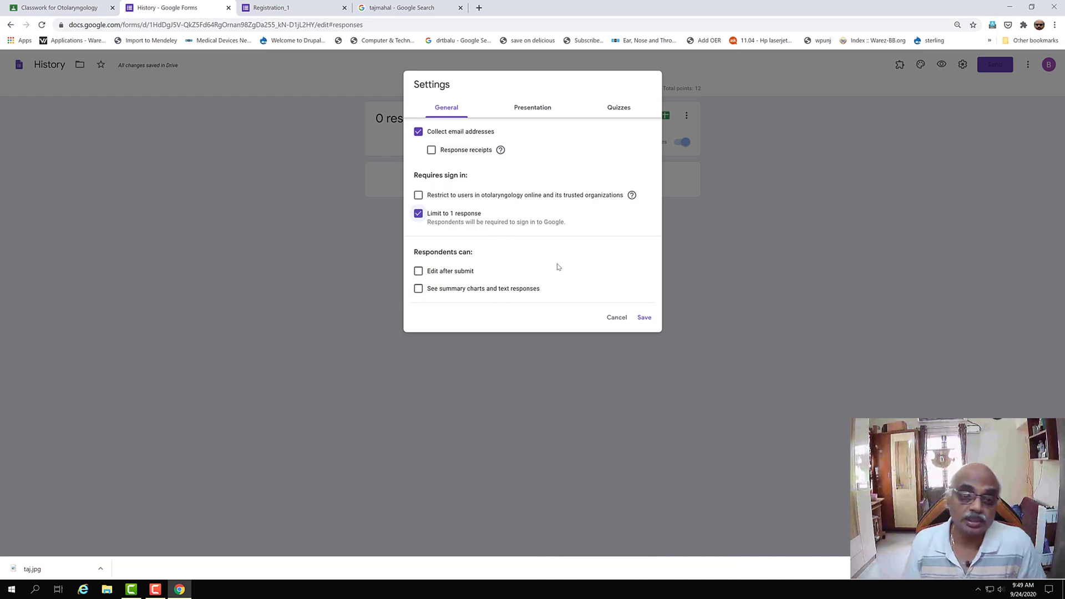
left_click(419, 288)
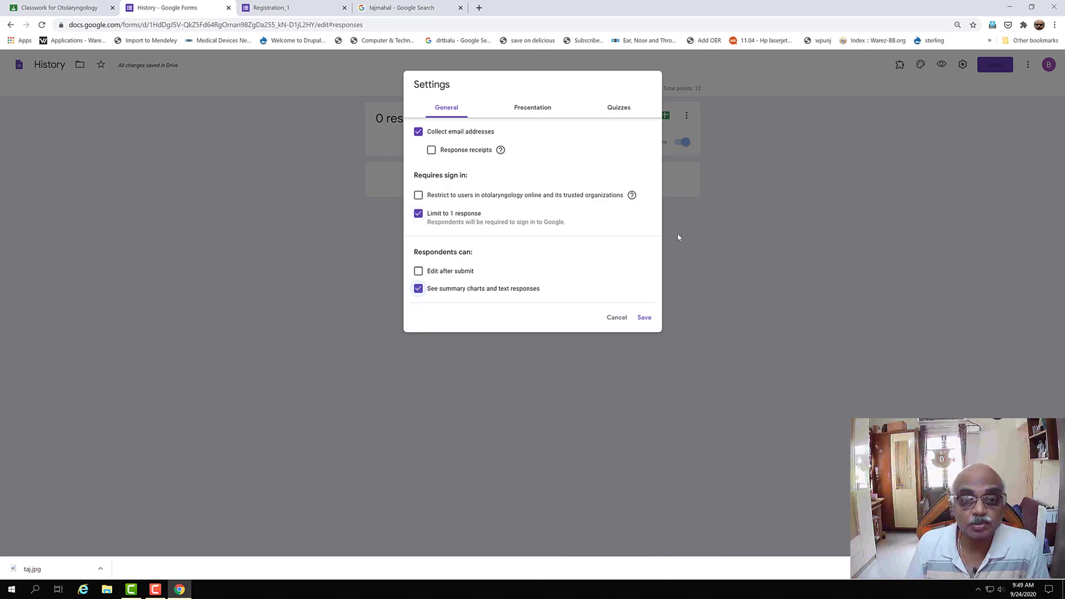
left_click(524, 113)
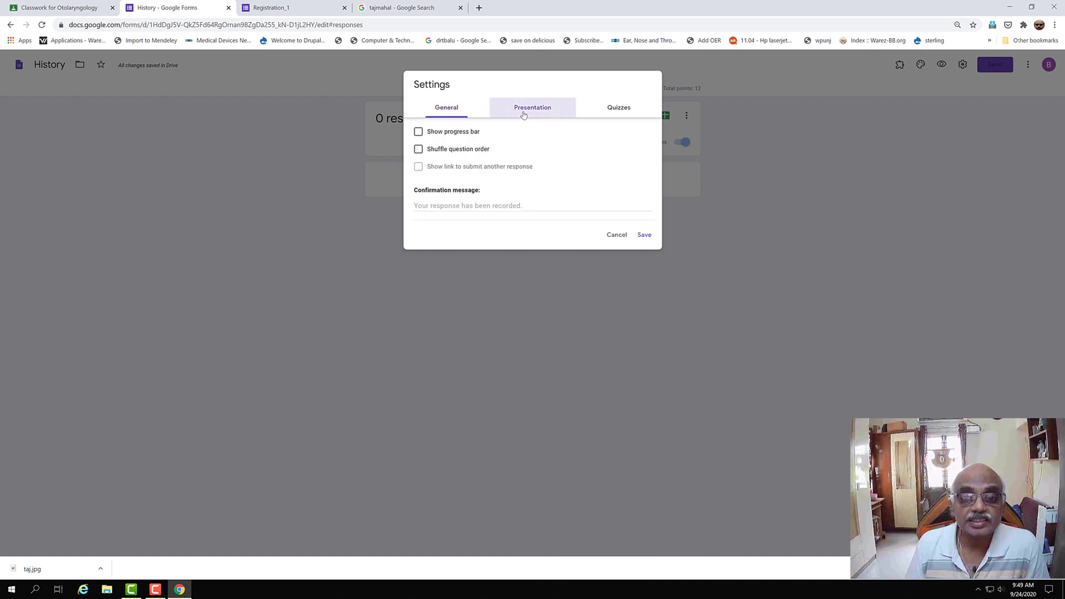
- Turn on Show progress bar and Shuffle question order, keeping the default confirmation message
left_click(418, 132)
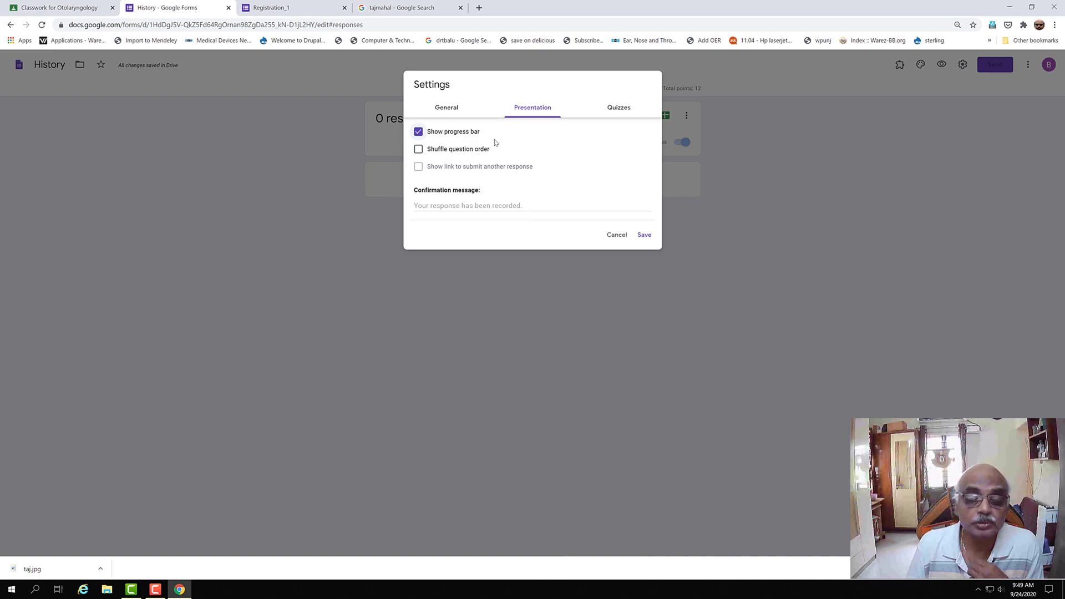
left_click(419, 150)
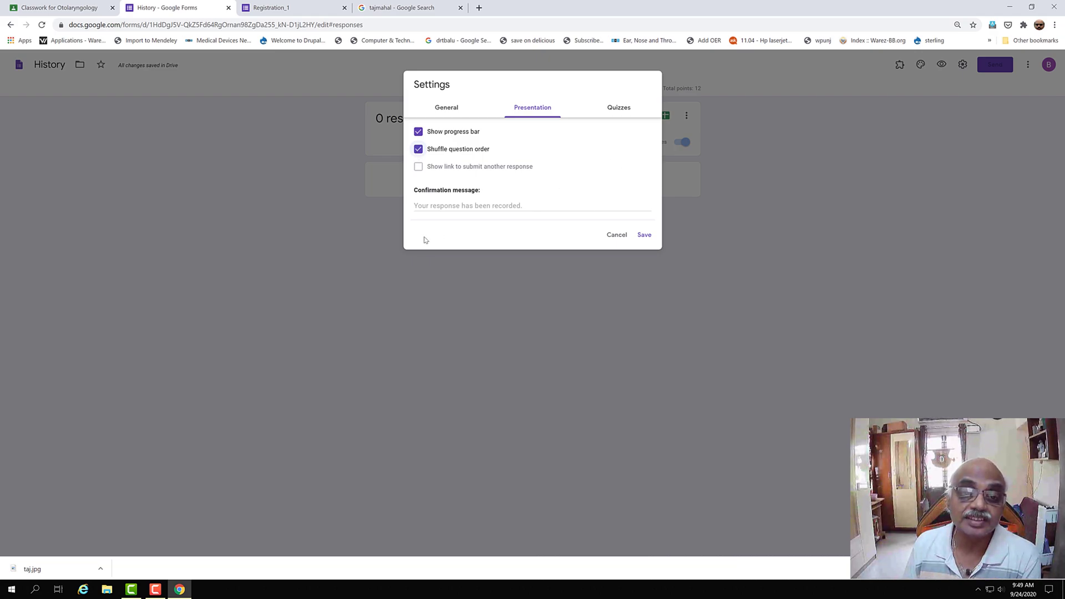
left_click(429, 208)
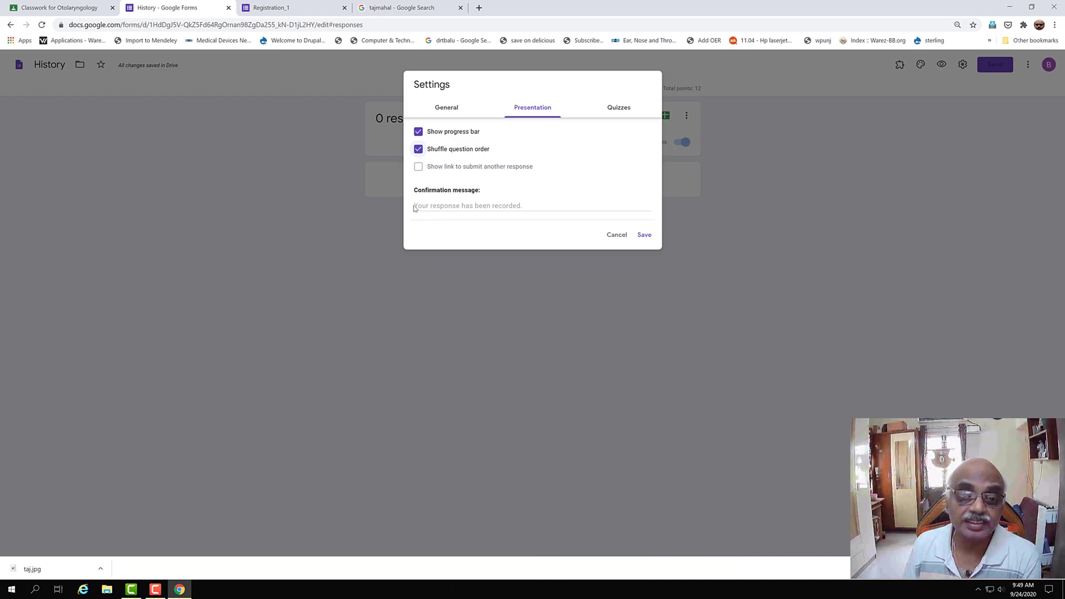
left_click(416, 204)
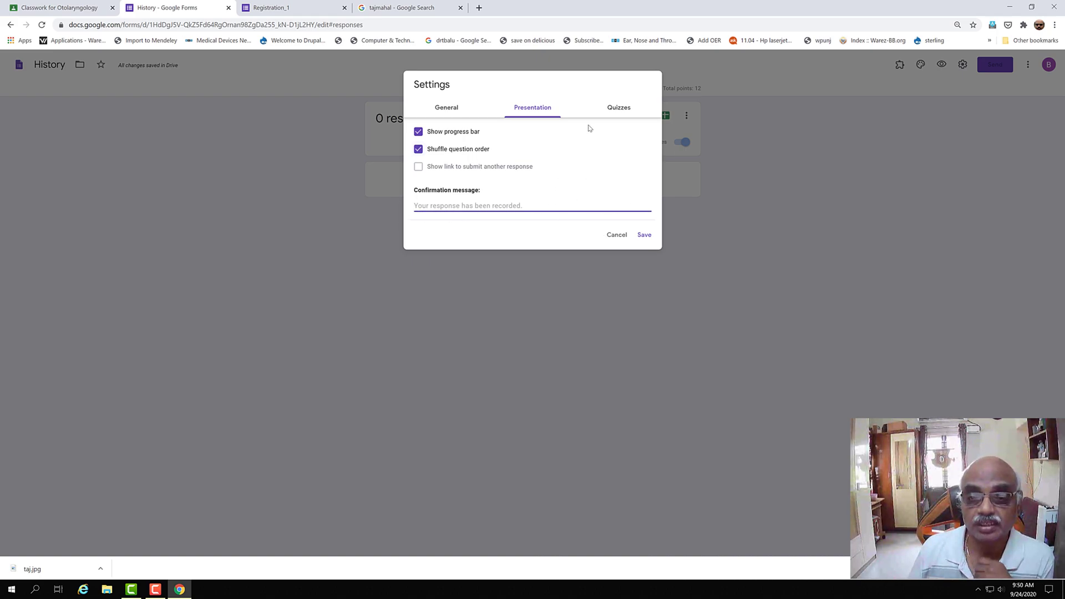
- Switch the Settings dialog to the Quizzes tab
left_click(621, 118)
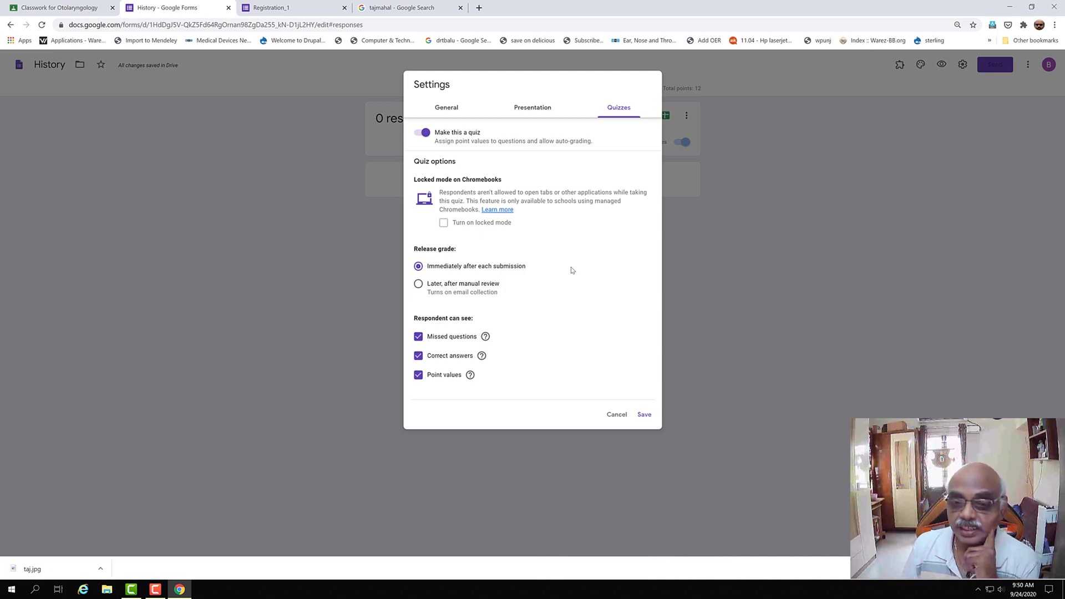
- Release grades later after manual review, untick Correct answers, and save the settings
left_click(419, 284)
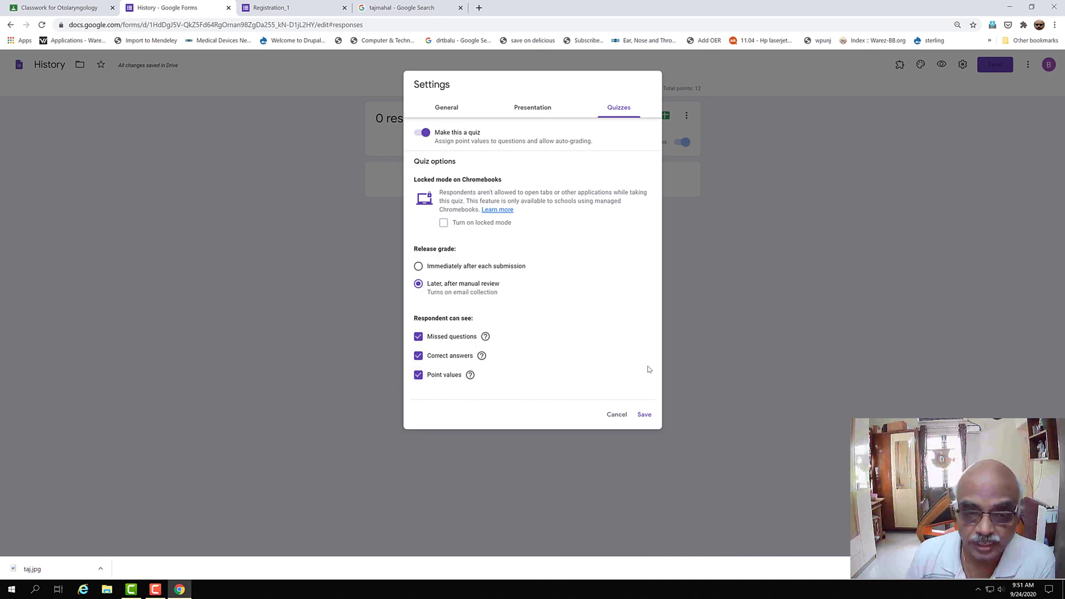
left_click(419, 357)
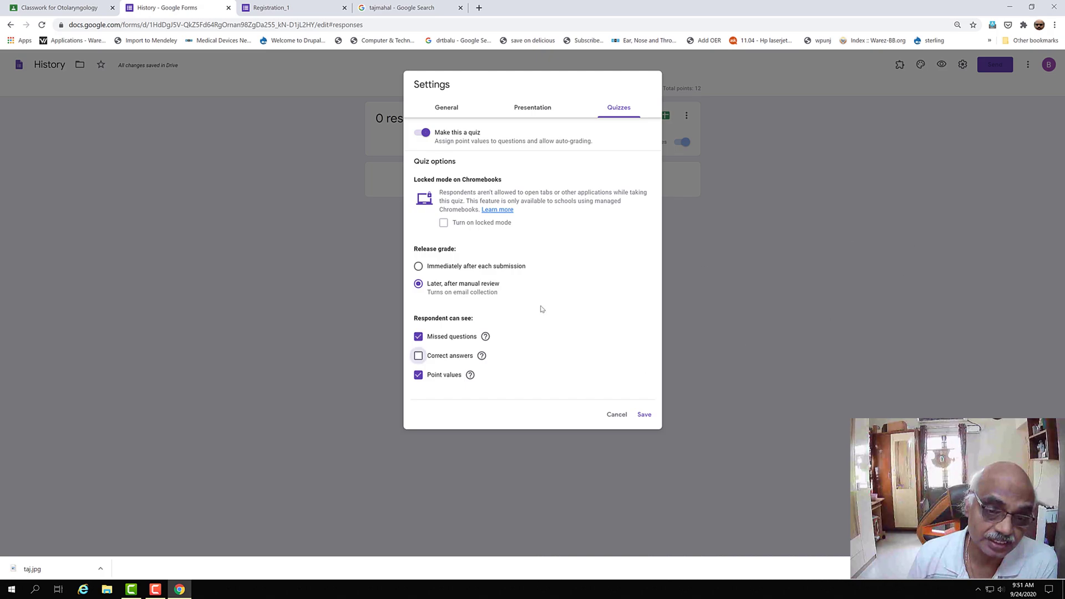
left_click(644, 415)
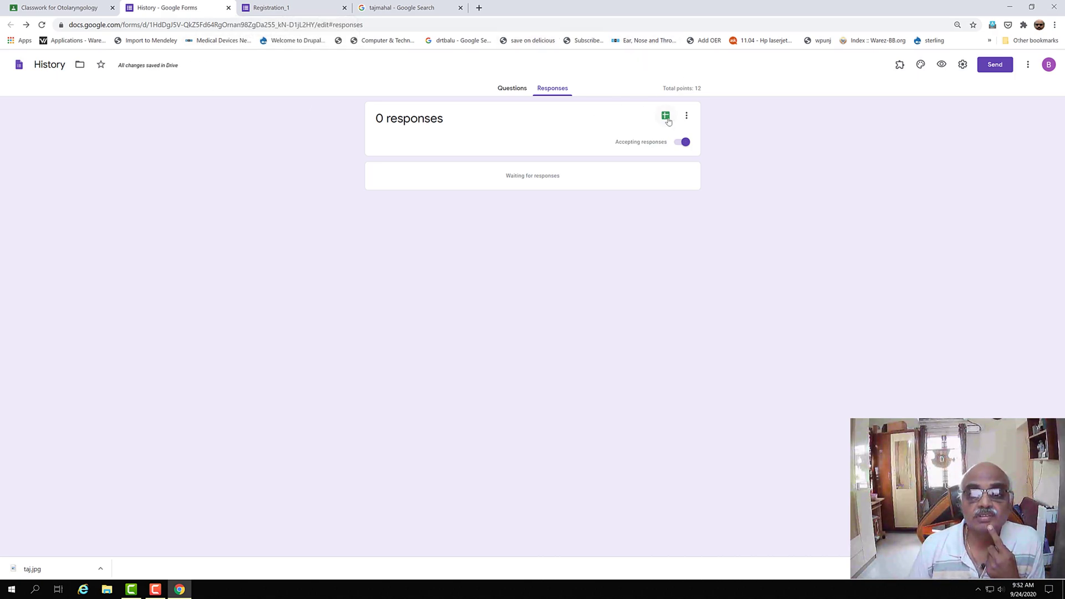
- In the History quiz assignment, set a Sep 25, 11:59 PM due date, then clear it
left_click(67, 8)
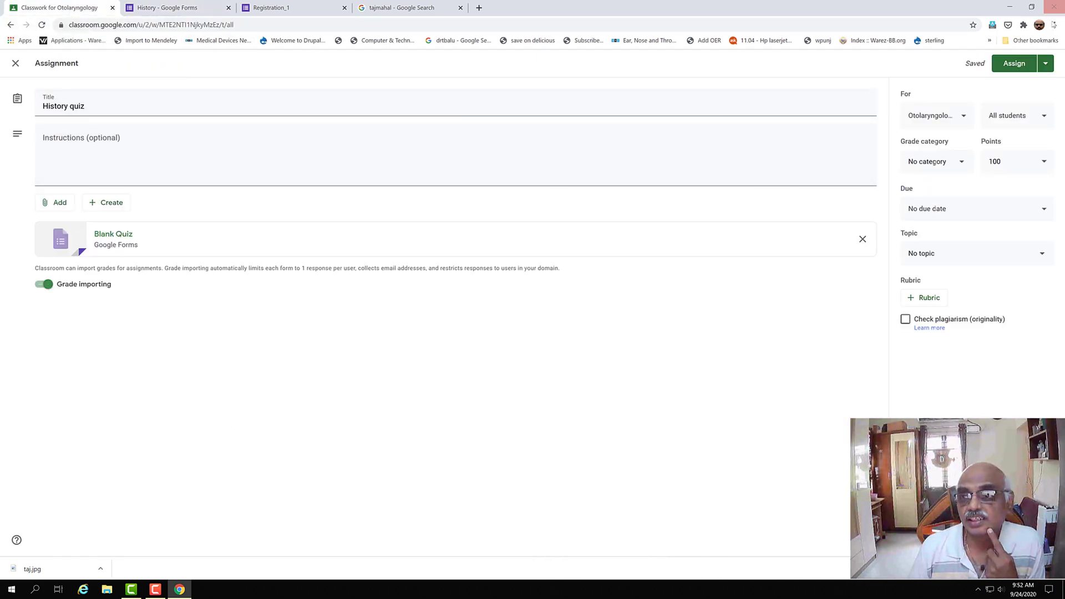
left_click(1046, 212)
left_click(1007, 251)
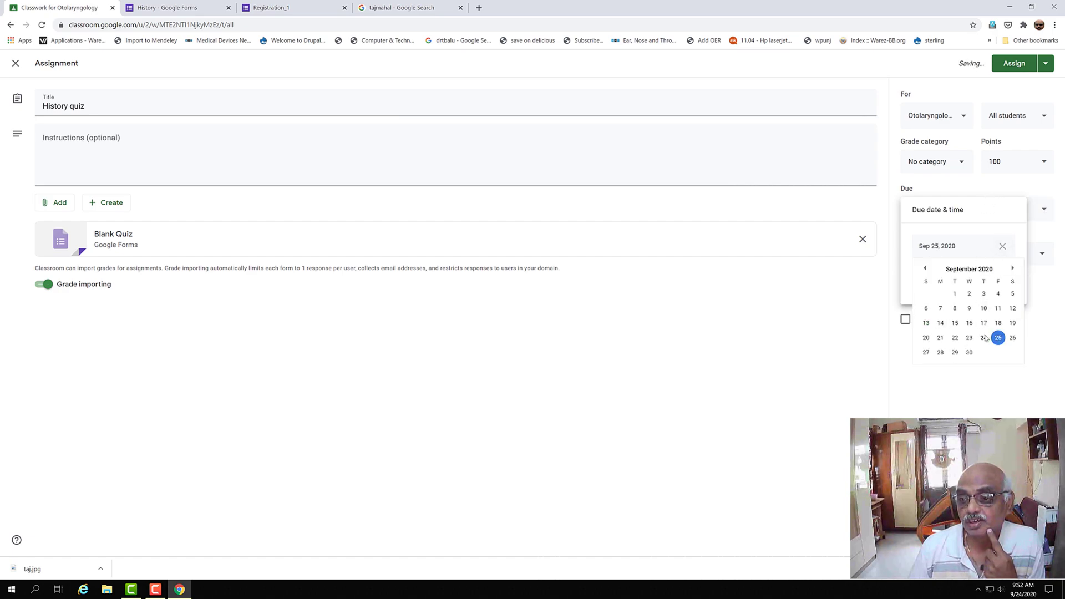
left_click(997, 339)
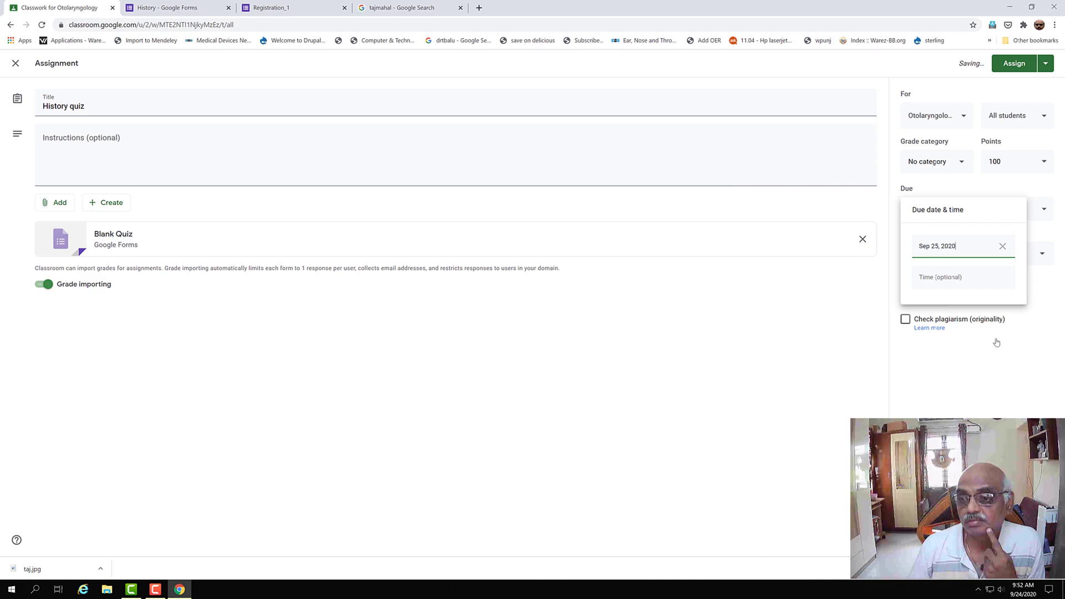
left_click(968, 280)
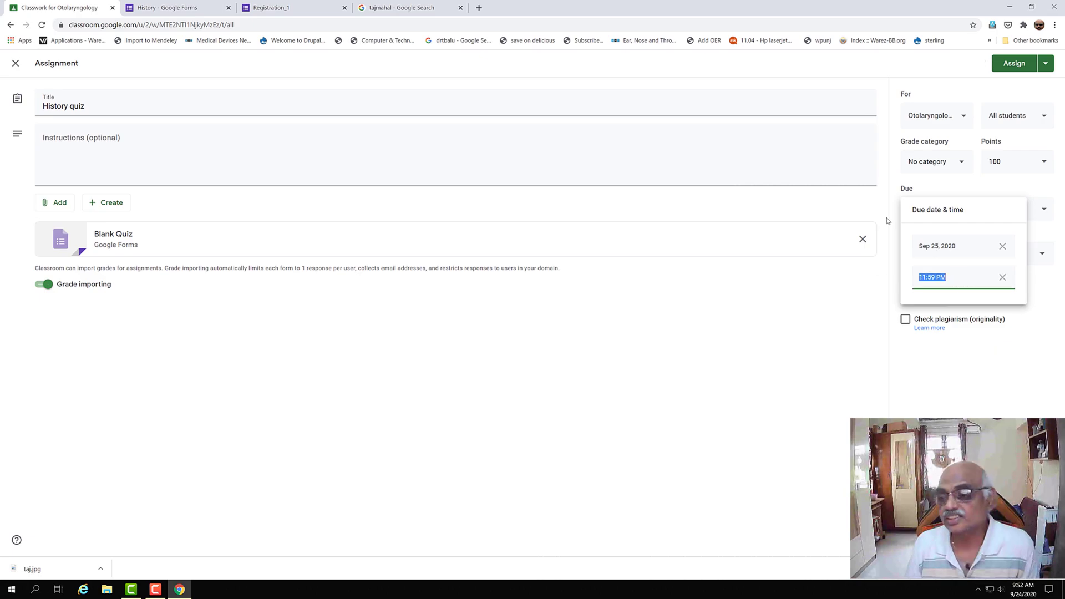
left_click(1004, 248)
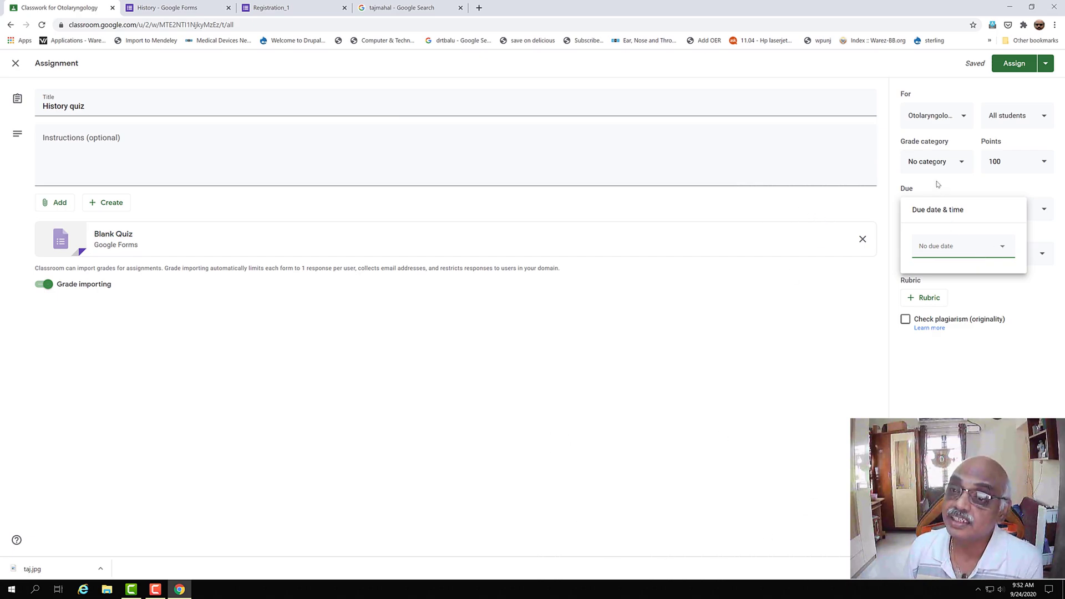
left_click(824, 69)
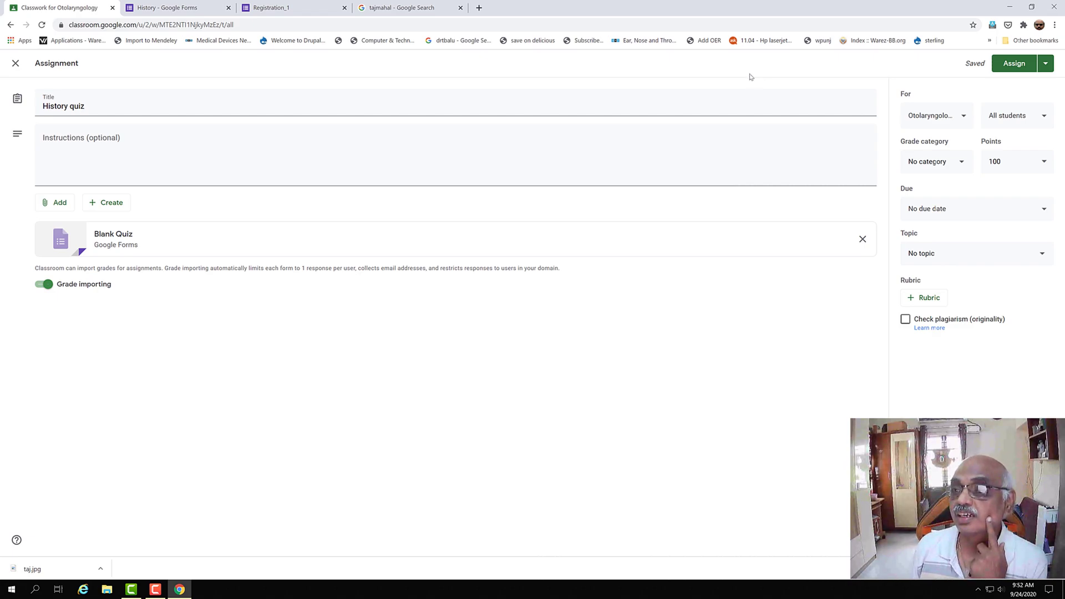
- Check the Registration_1 and History tabs, then assign the History quiz to the class in Classroom
left_click(279, 12)
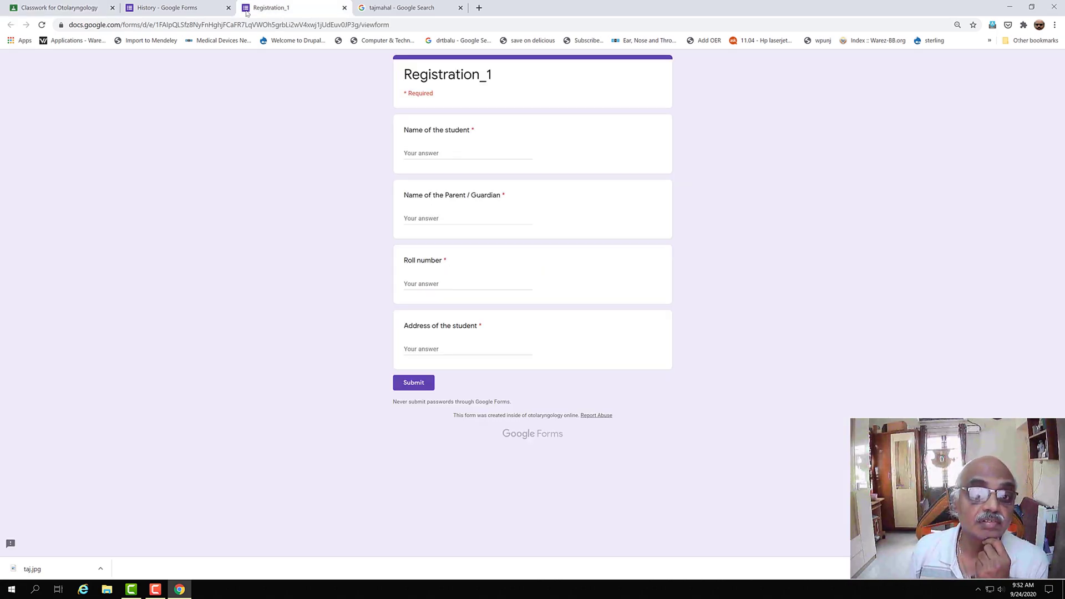
left_click(154, 13)
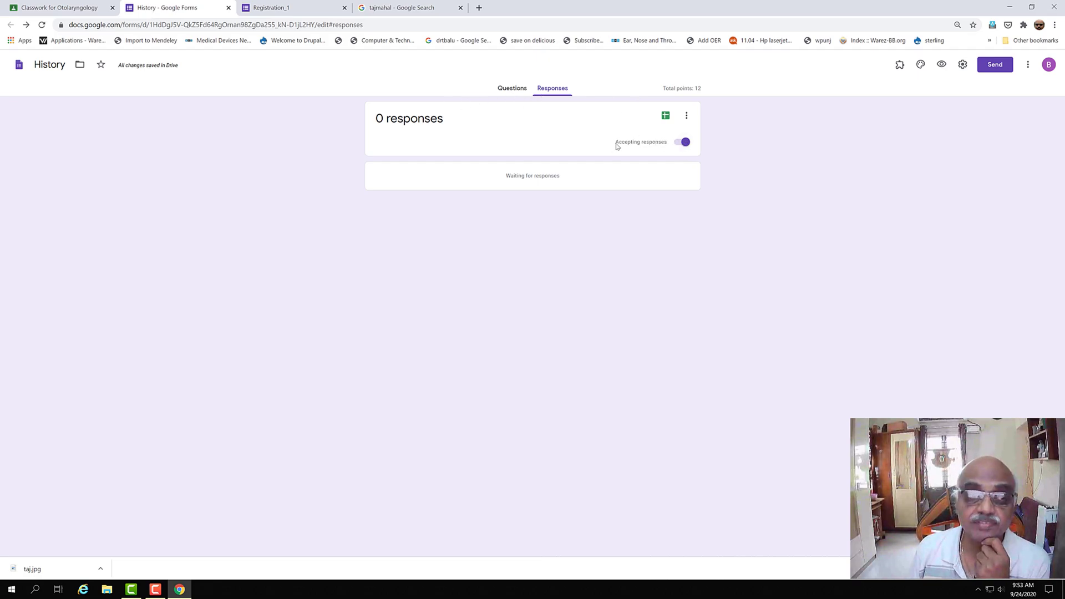
left_click(73, 11)
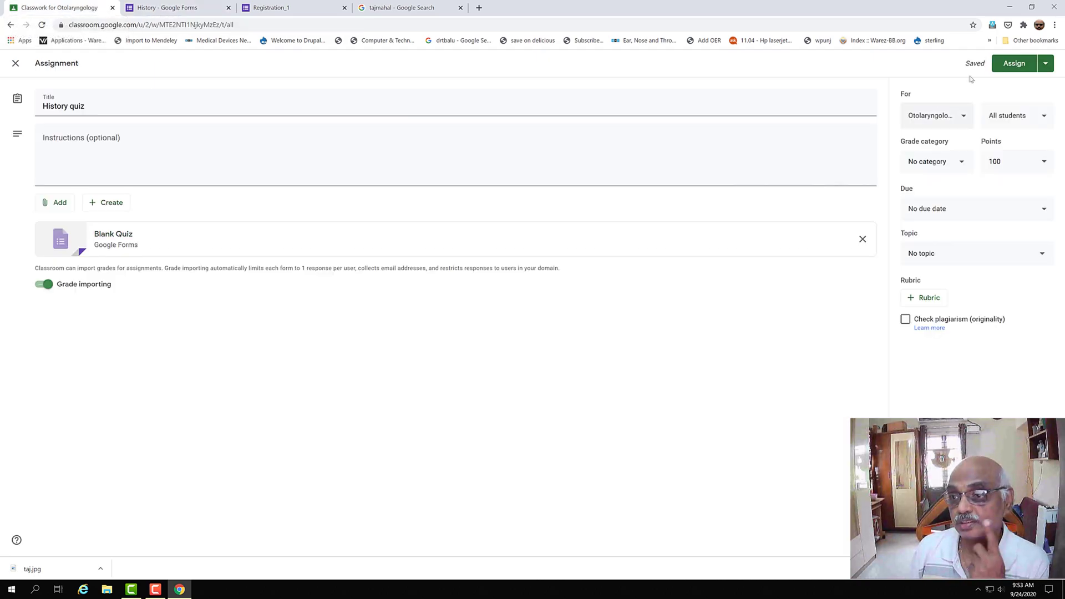
left_click(1018, 69)
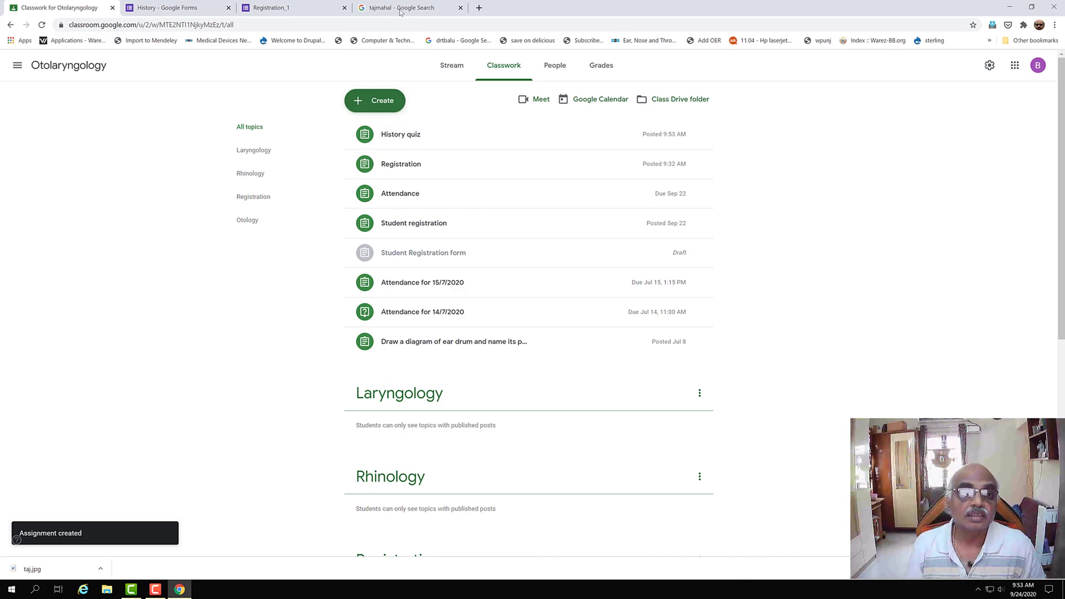
- Switch Classroom to the other signed-in account and open the Otolaryngology course
left_click(1037, 67)
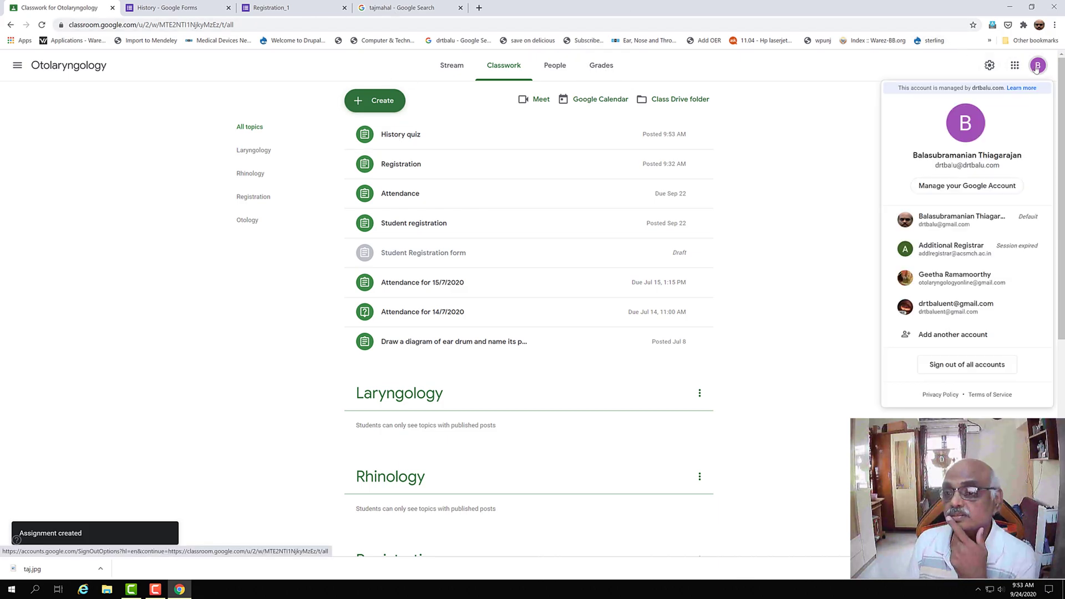
left_click(942, 226)
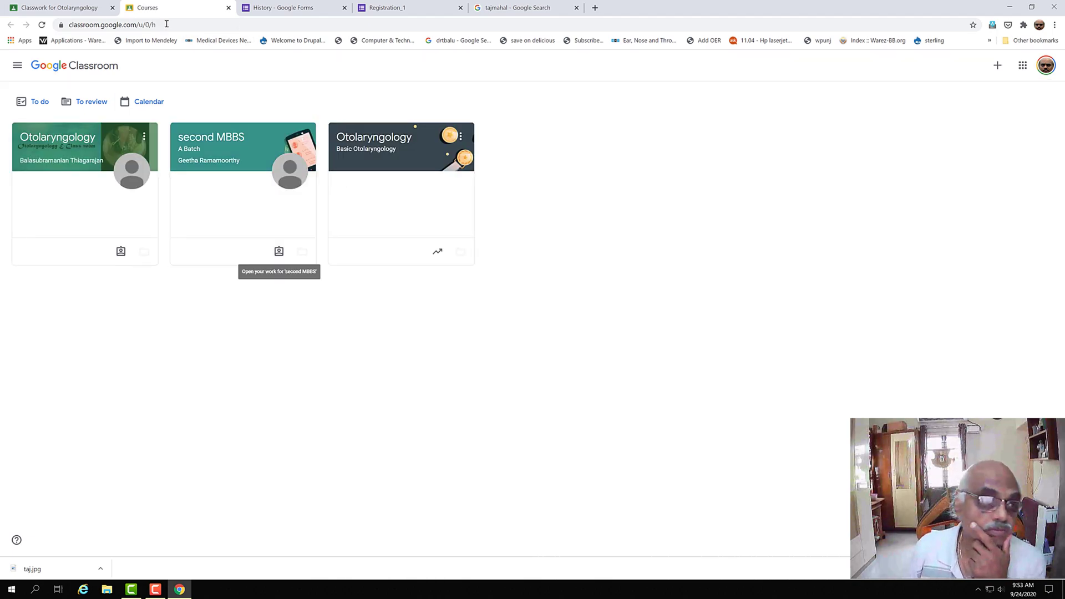
left_click(58, 137)
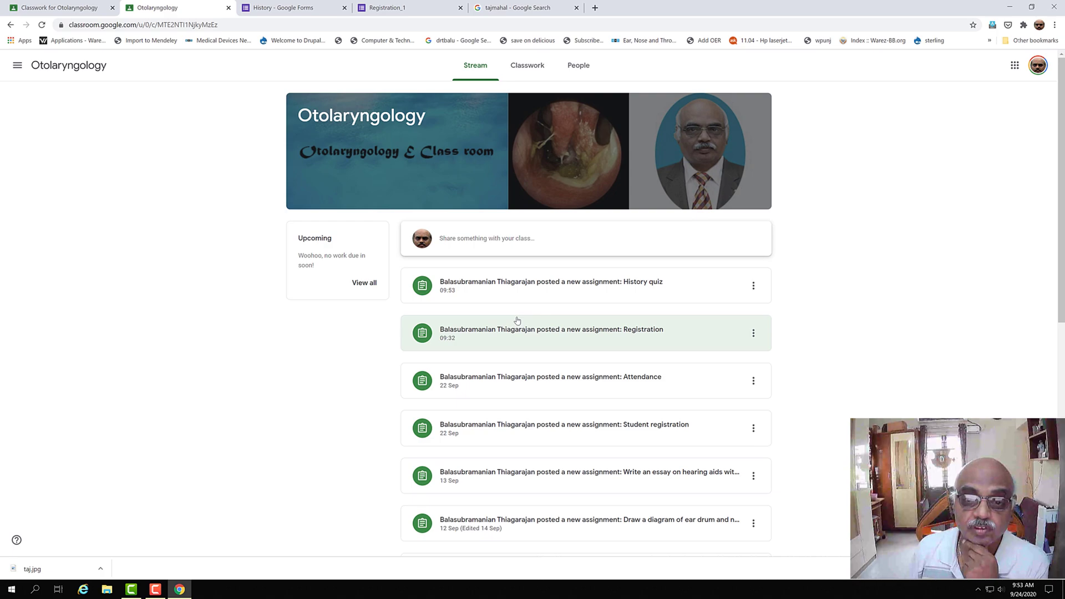
- Open the History quiz's attached form, request access from the owner, and return to Classwork
left_click(540, 288)
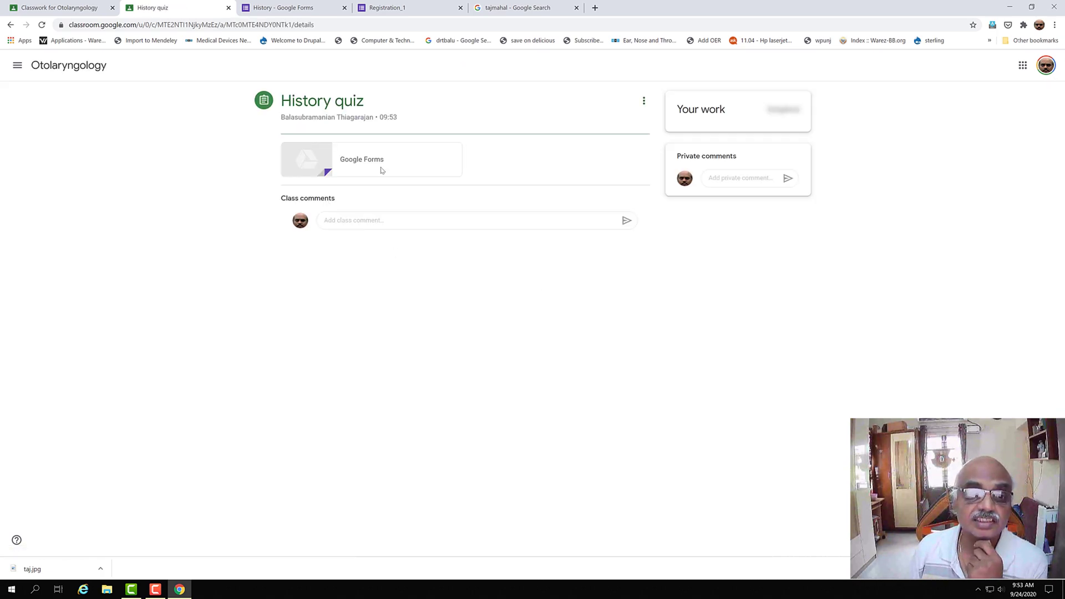
left_click(351, 170)
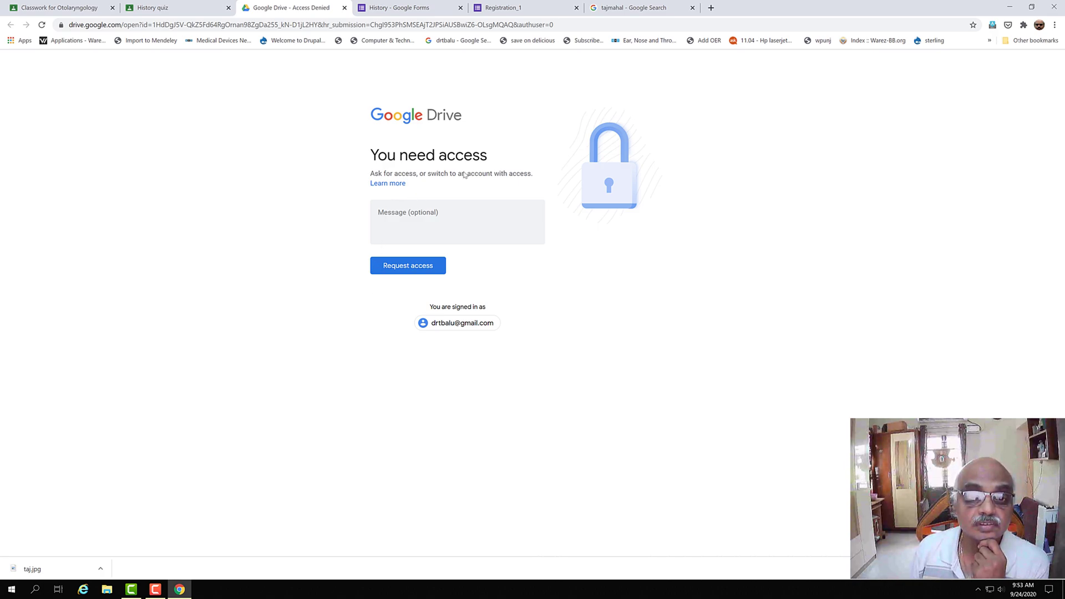
left_click(427, 266)
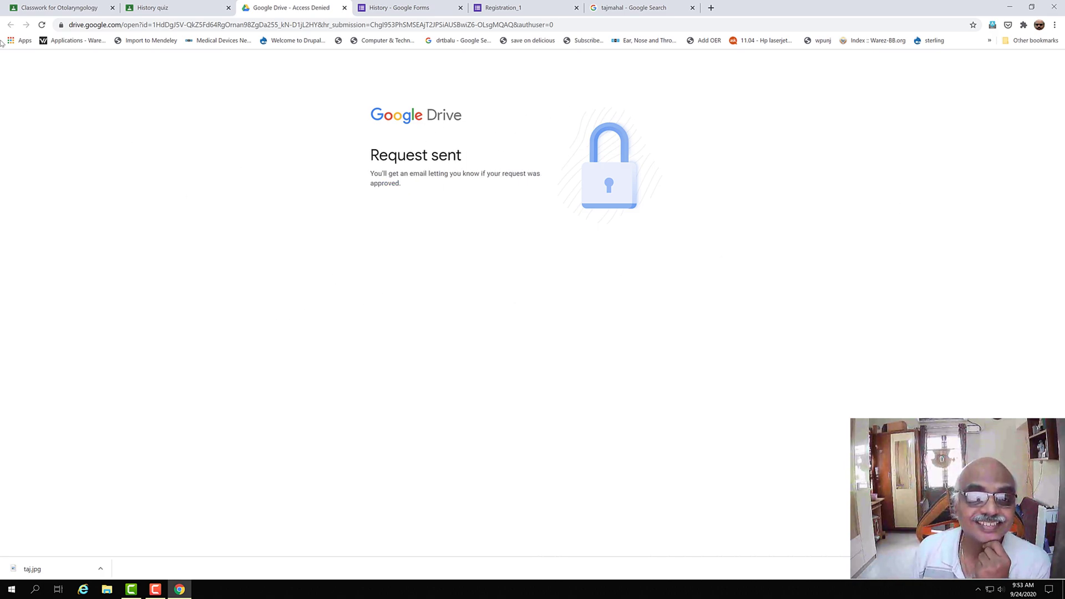
left_click(59, 8)
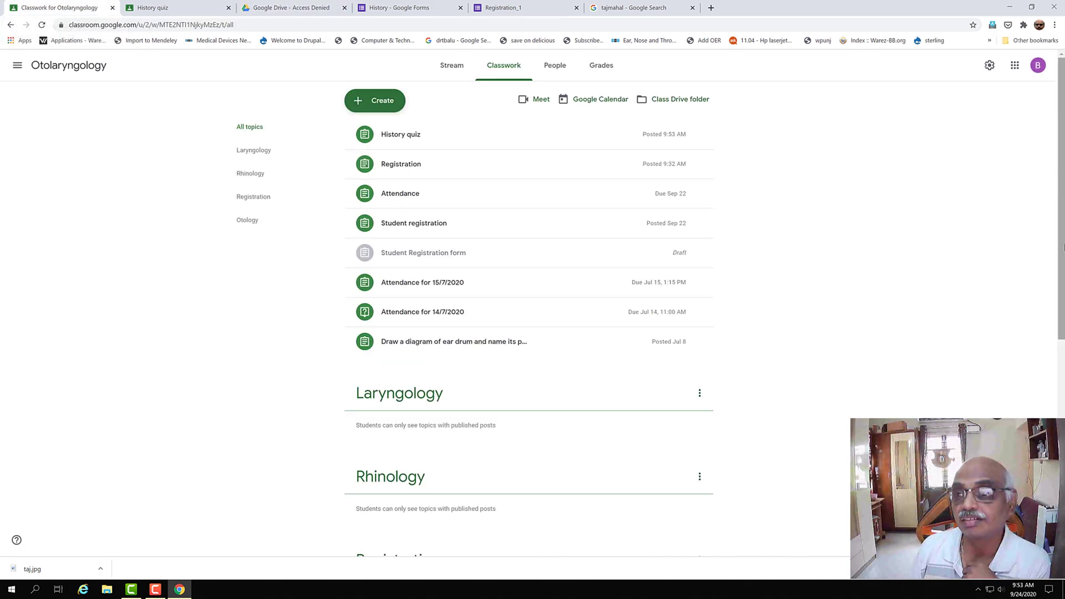
- Confirm the History quiz shows 0 turned in, then switch to another Google account
left_click(412, 138)
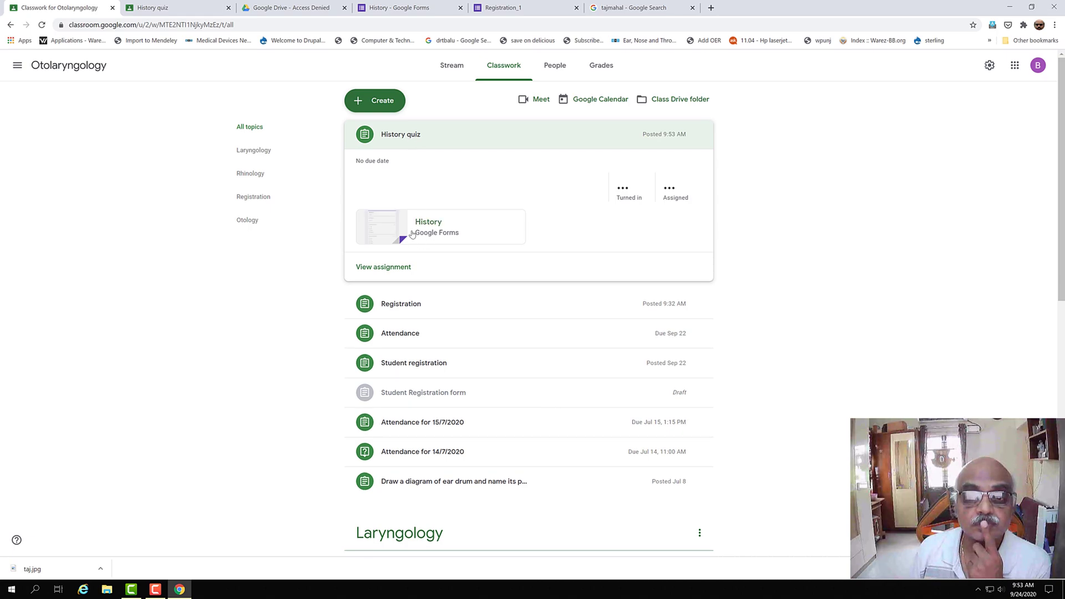
left_click(671, 186)
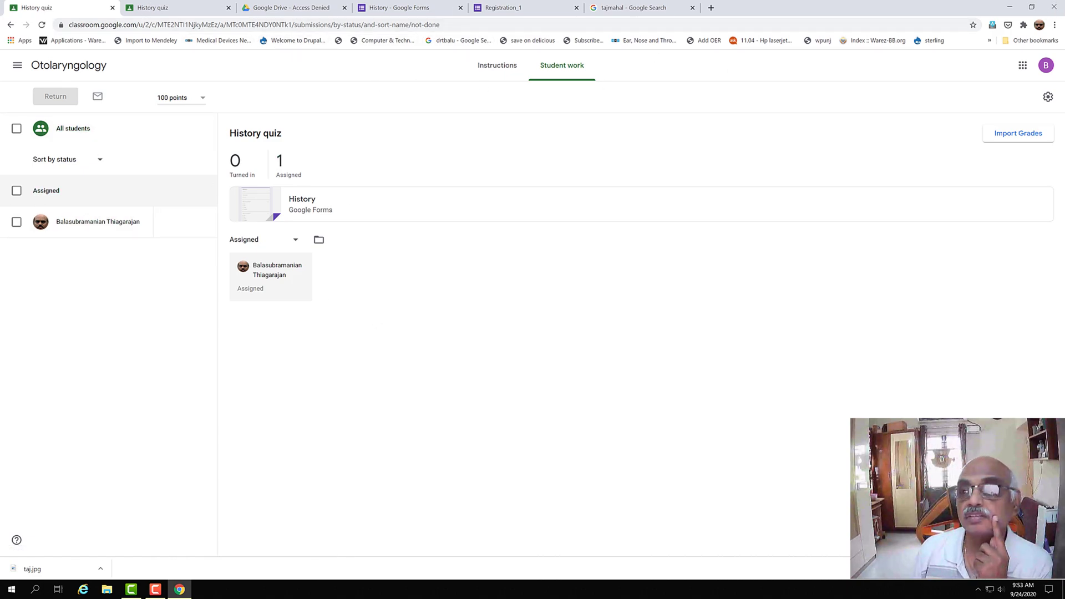
left_click(1045, 66)
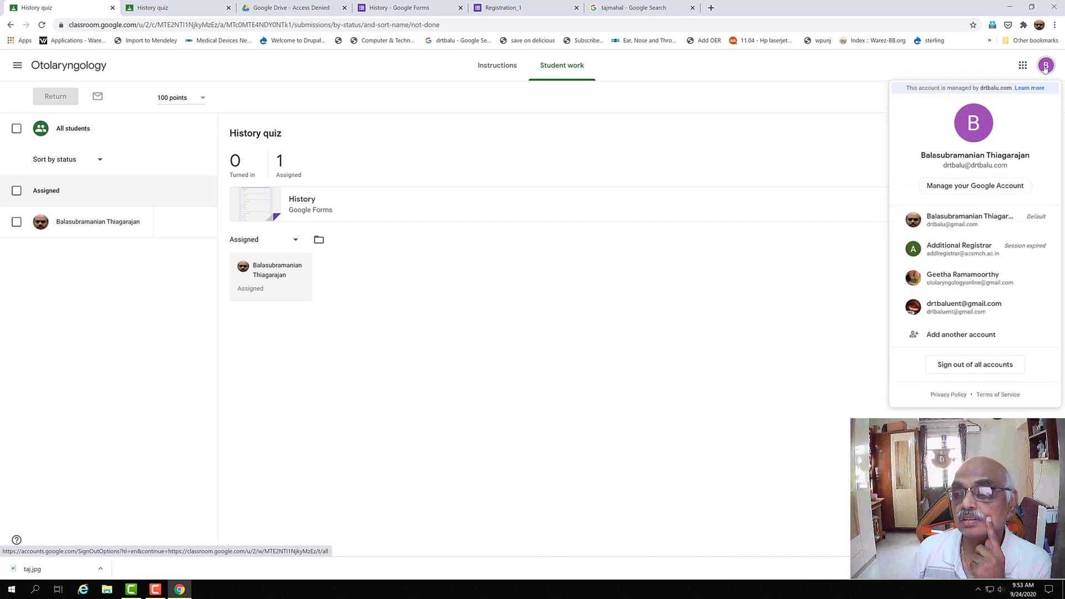
left_click(968, 229)
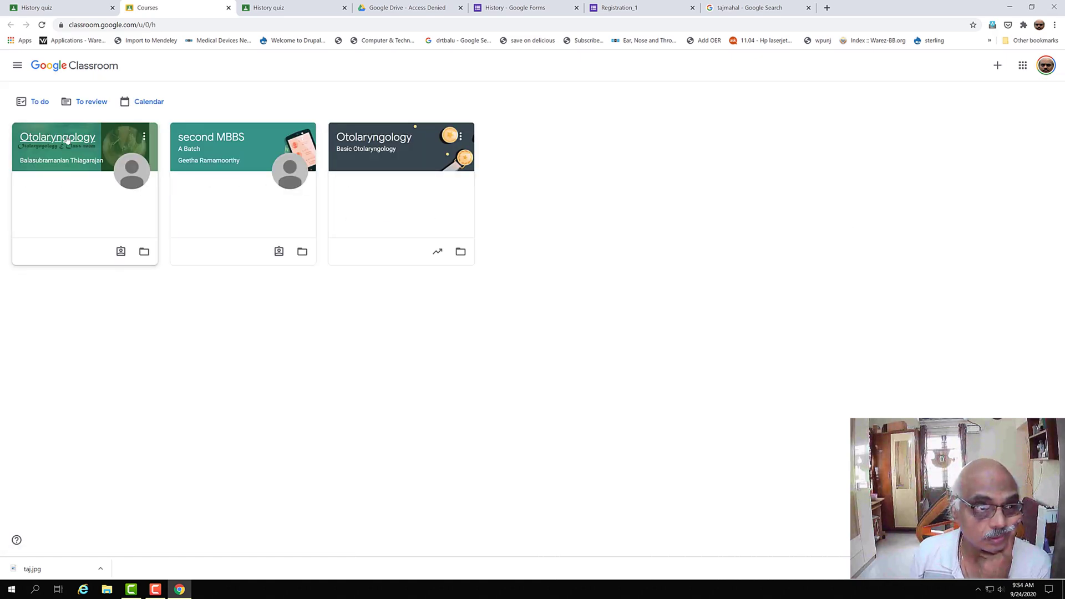
- Open the History quiz's form from the Otolaryngology class, which still denies access
left_click(67, 140)
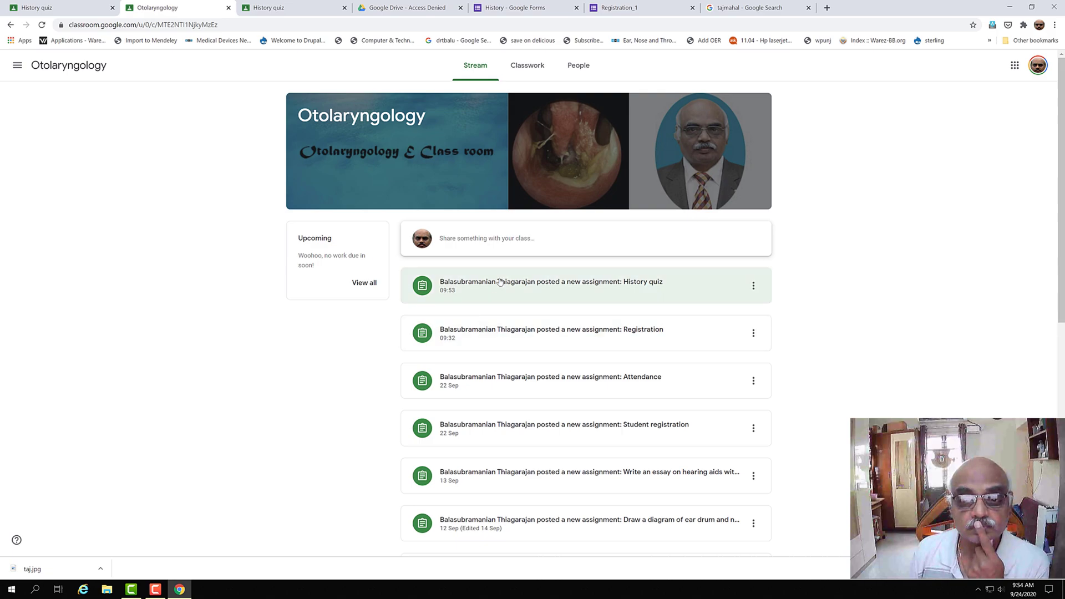
left_click(500, 282)
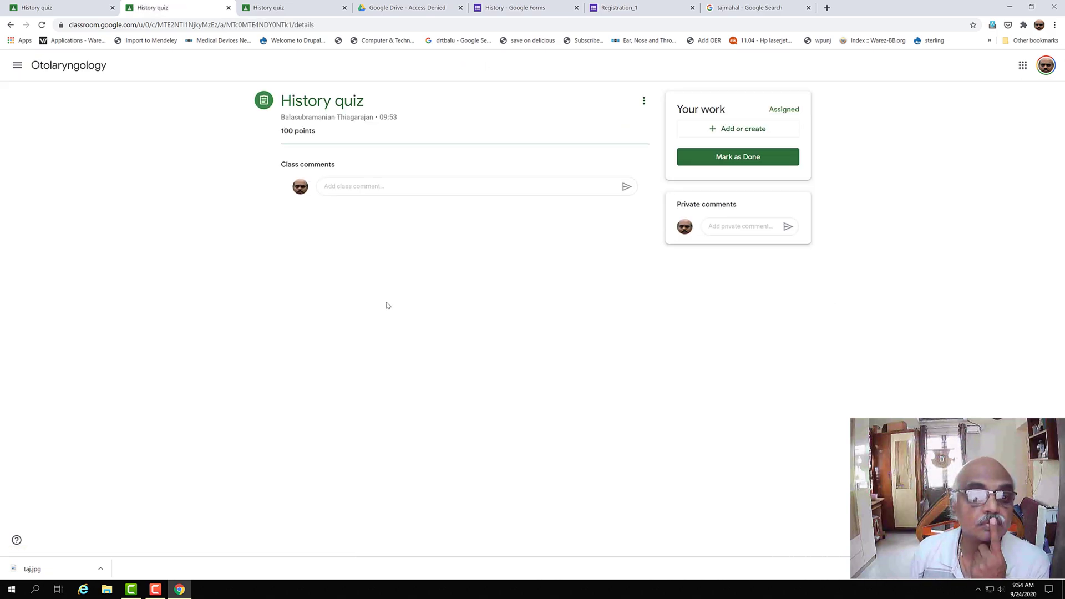
left_click(315, 170)
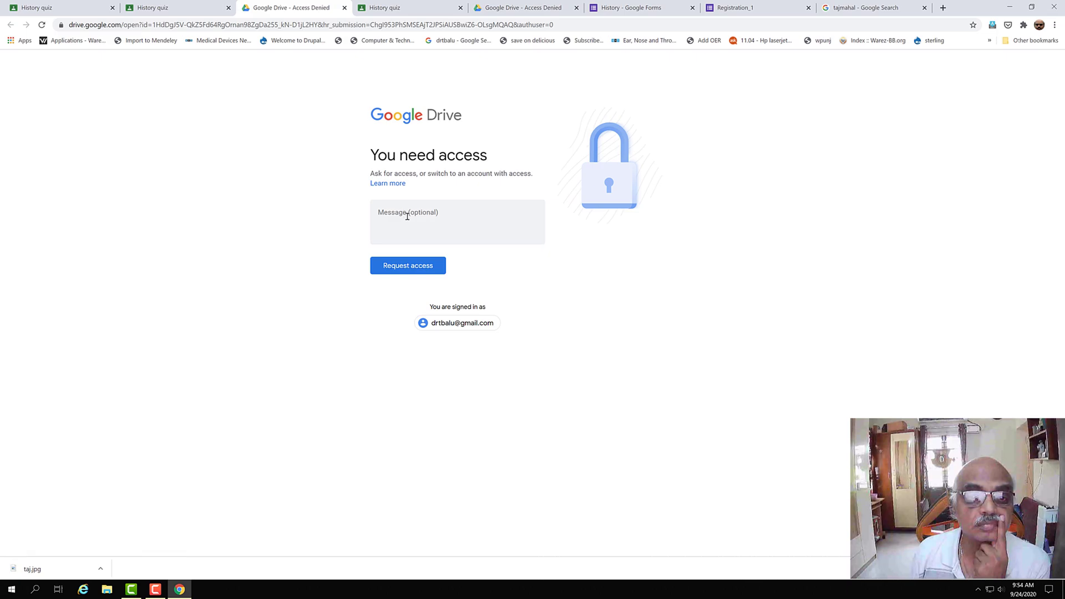
- Go to Gmail in a new tab and switch to another signed-in account's mailbox
left_click(944, 8)
left_click(922, 25)
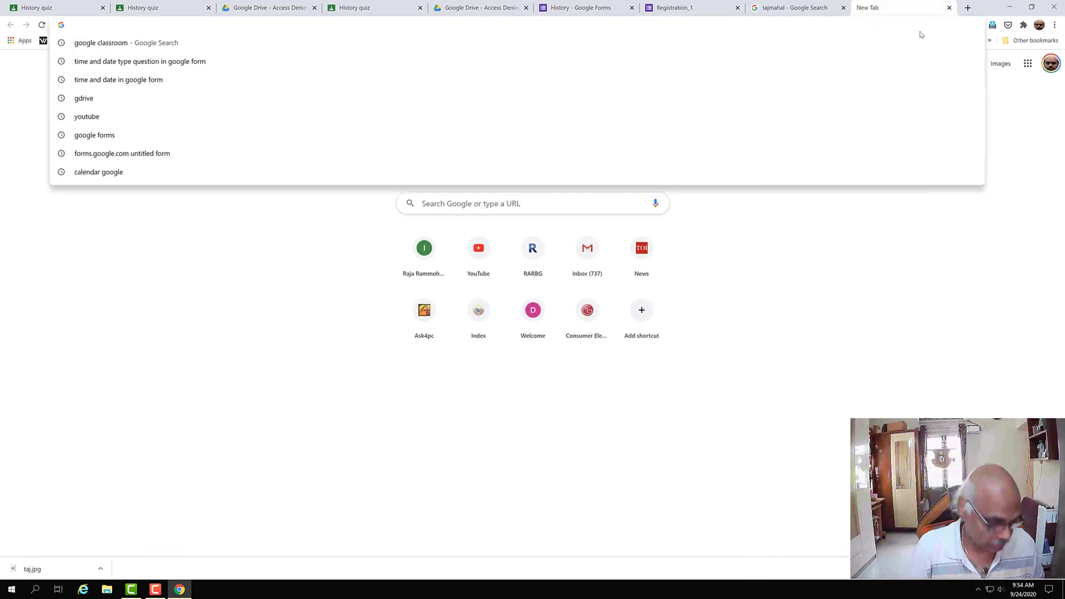
type("dr")
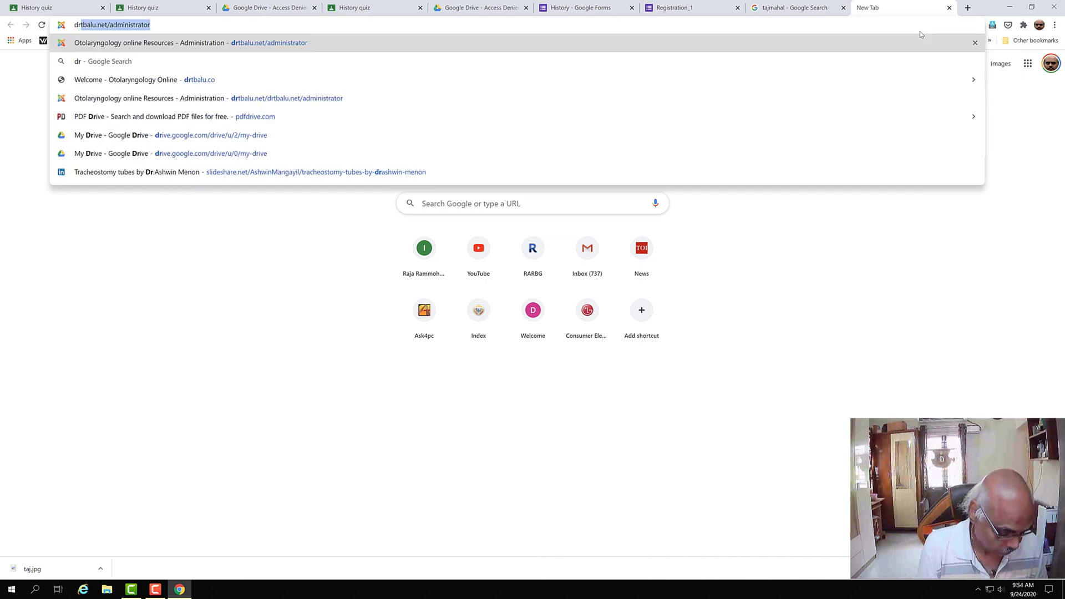
key("BackSpace")
key("BackSpace")
key("BackSpace")
type("gmaikl")
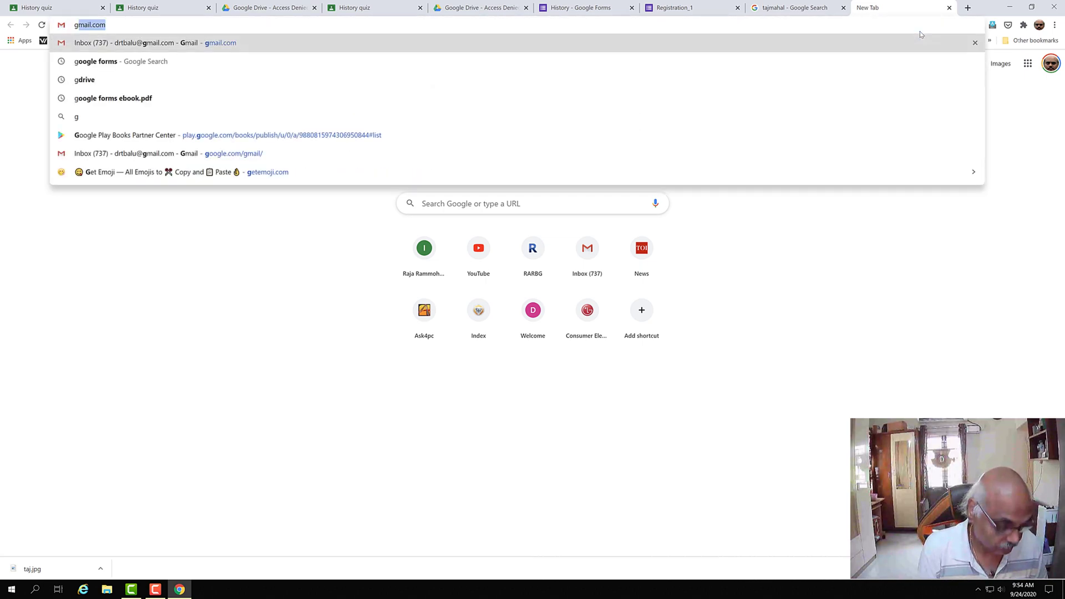
key("BackSpace")
key("BackSpace")
type("l")
key("Return")
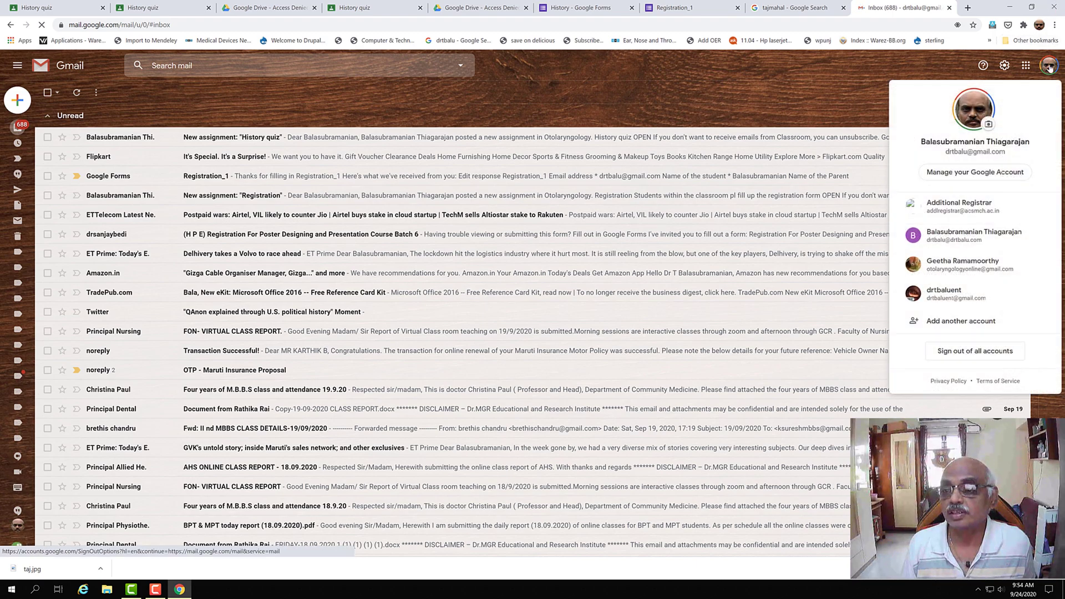
left_click(981, 240)
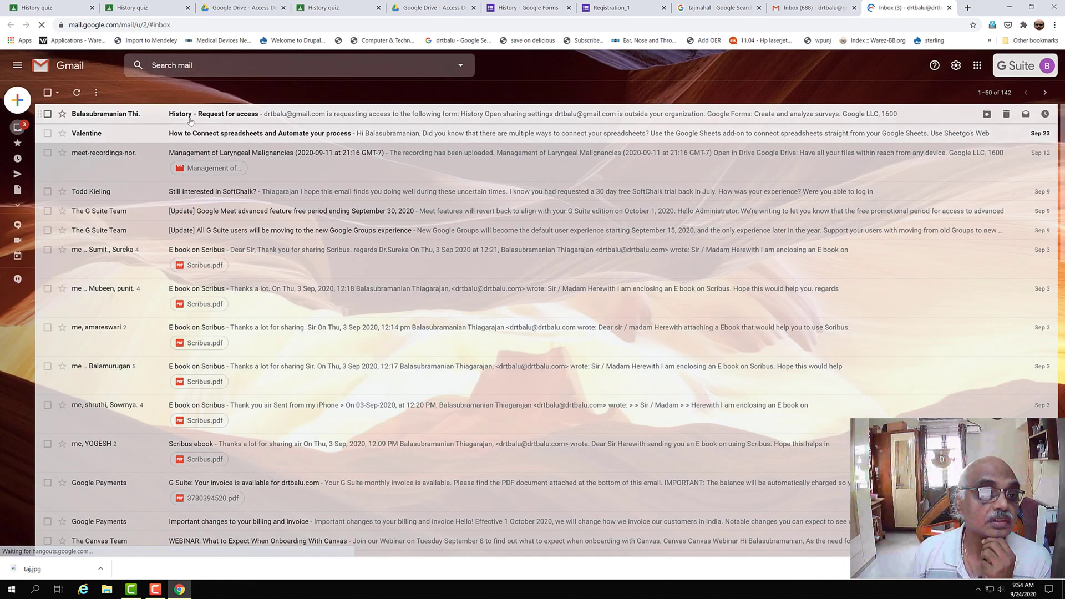
- From the 'History - Request for access' email, add the requester as an editor, sharing outside the organization
left_click(777, 114)
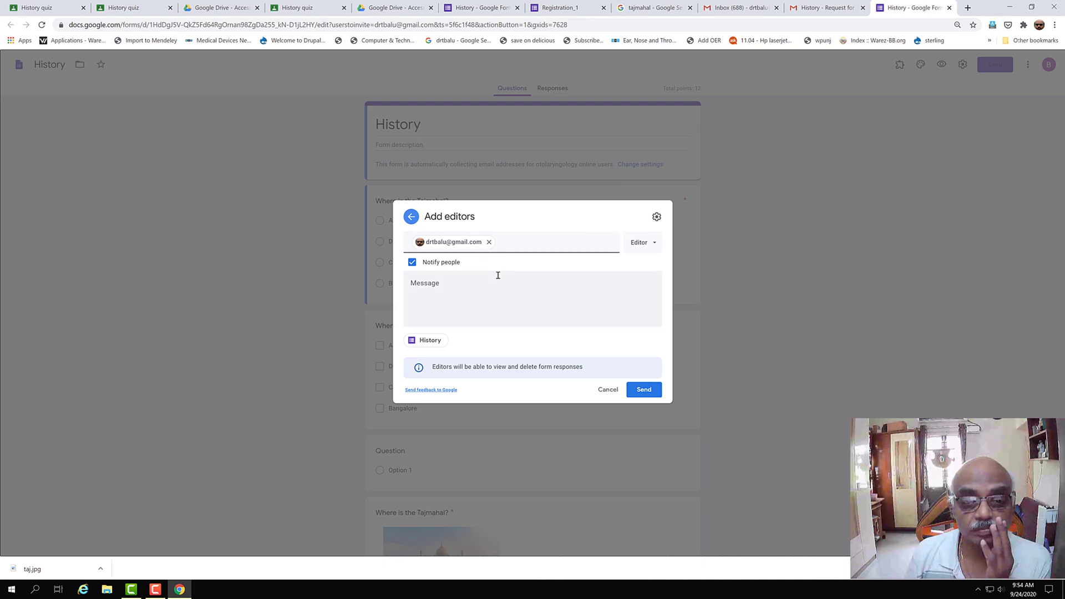
left_click(644, 390)
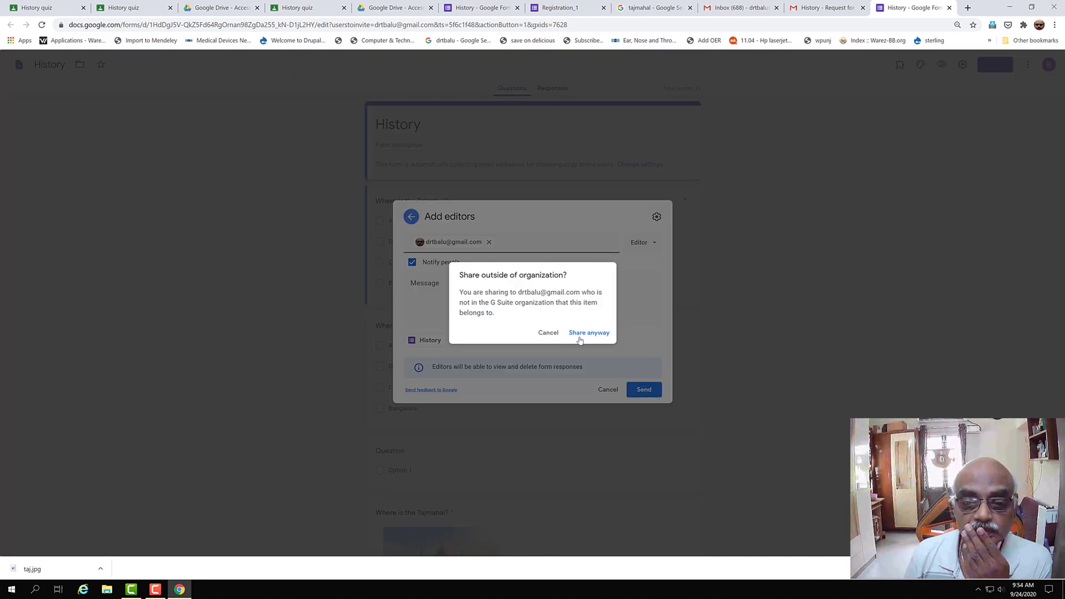
left_click(580, 333)
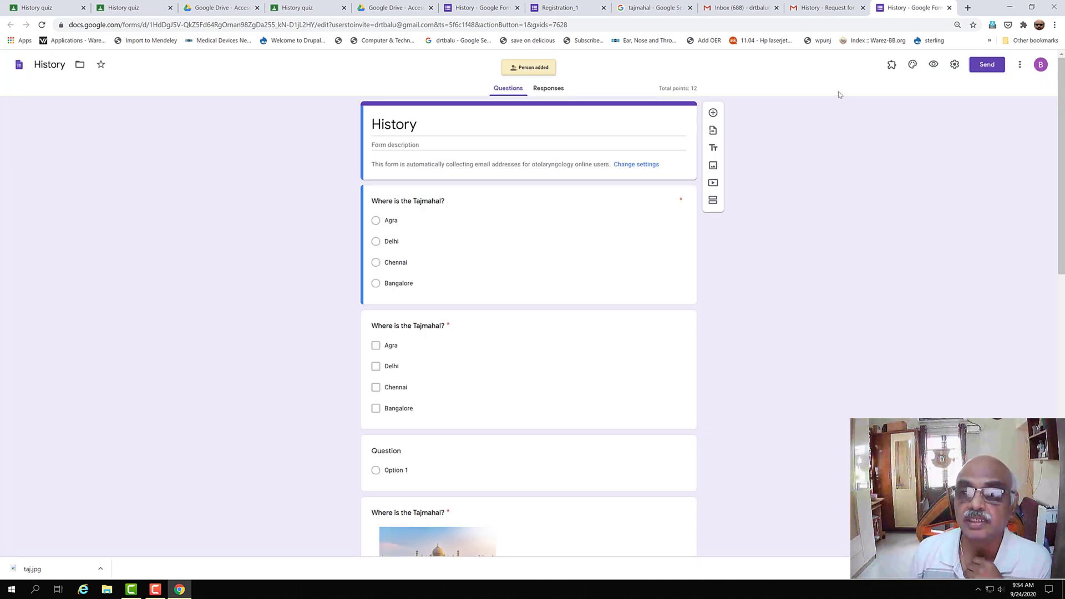
- Reopen the History quiz's attached form from Classroom, now loading in the Forms editor
left_click(125, 9)
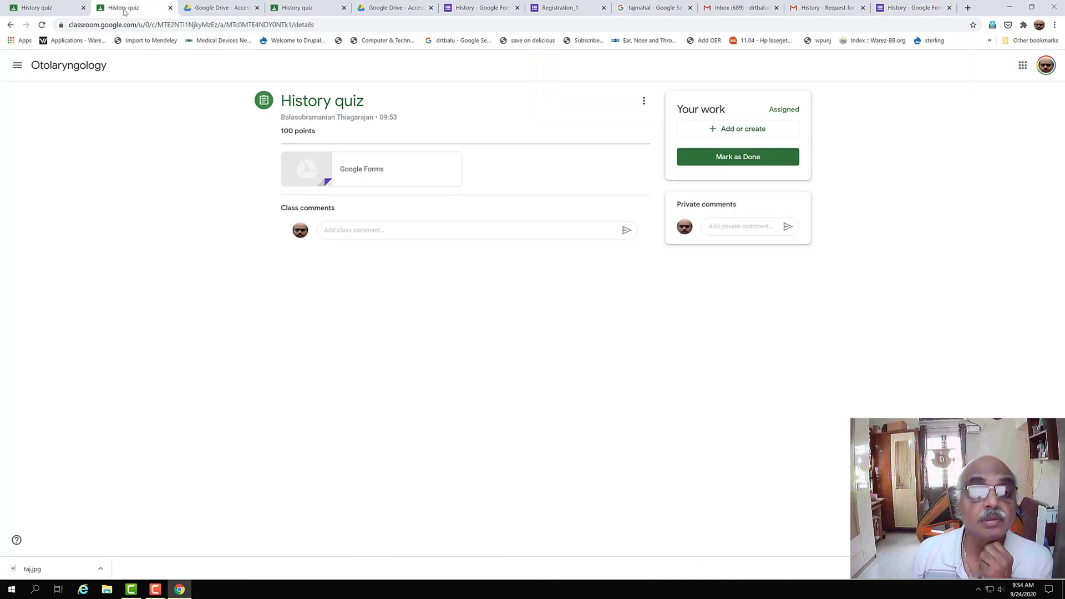
left_click(336, 174)
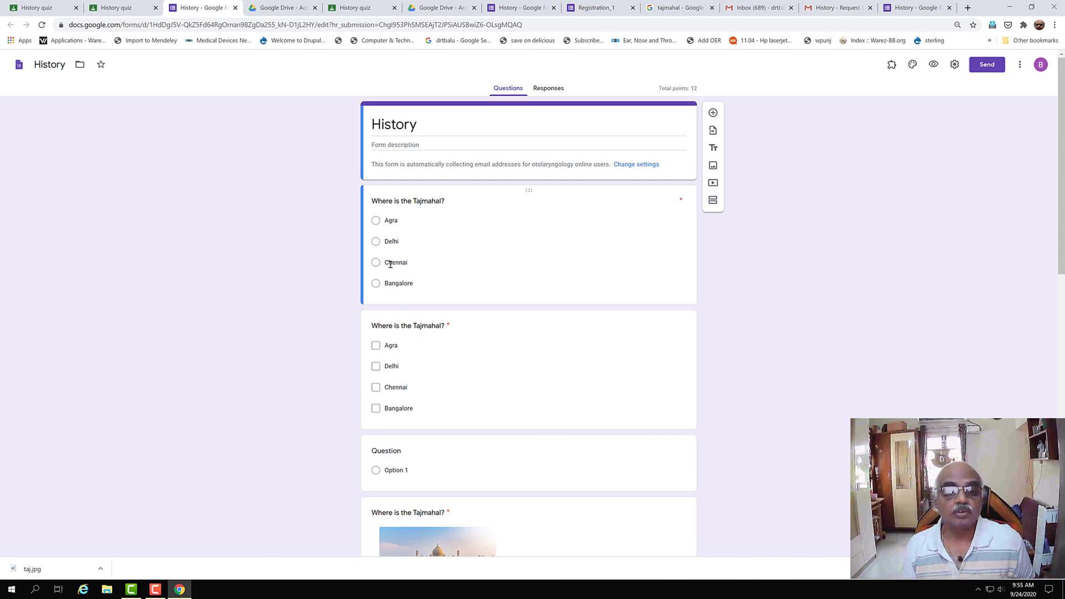
left_click(377, 221)
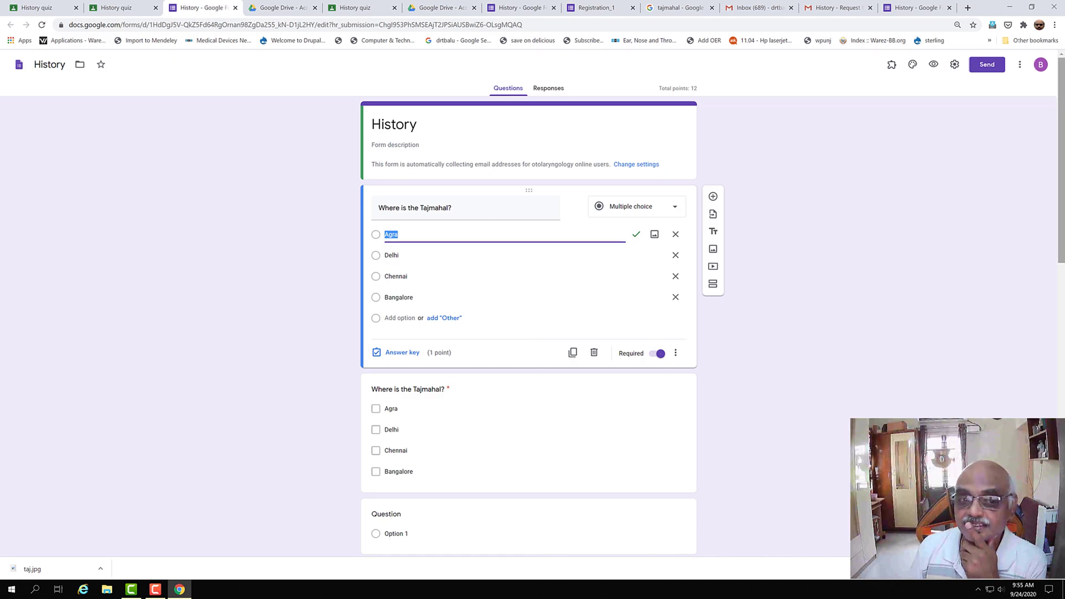
scroll(610, 254, "down", 3)
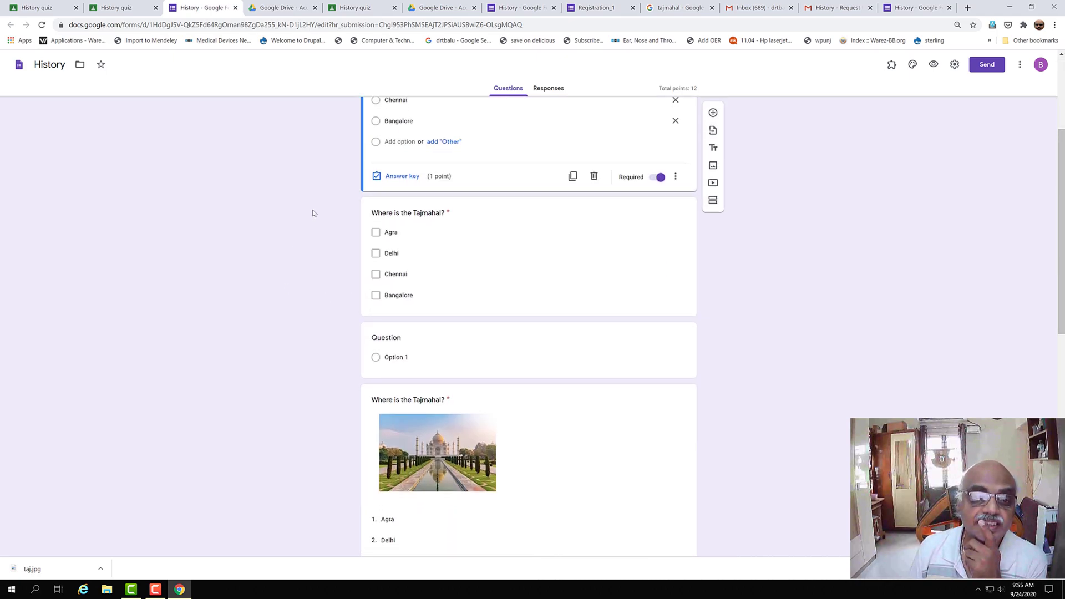
left_click(376, 233)
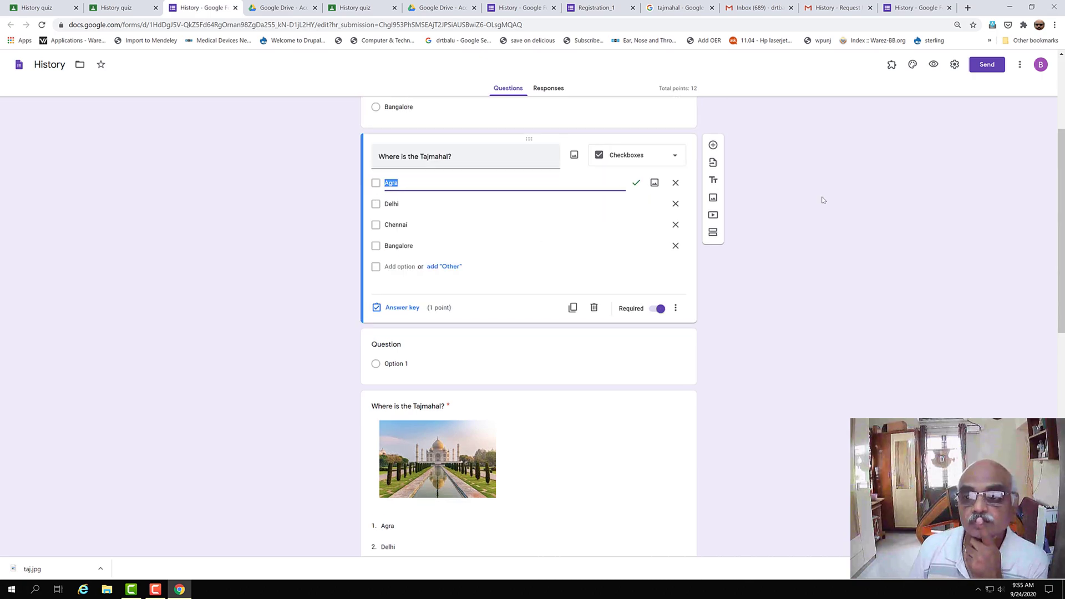
scroll(1054, 308, "up", 3)
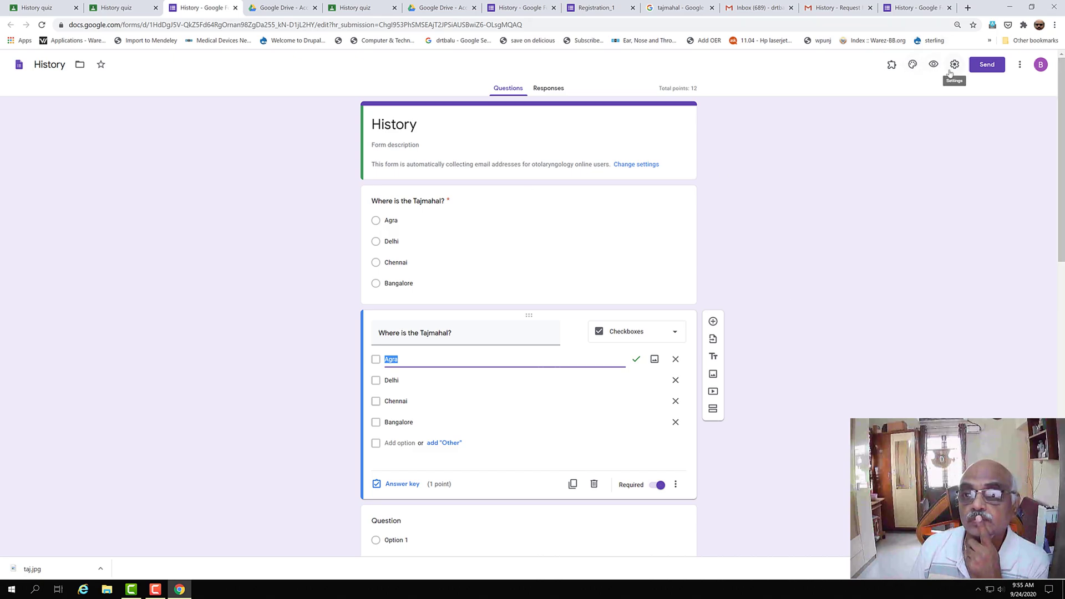
- Preview the form, answer Agra, and match Tamilnadu–Chennai, Kerala–Trivandrum, Karnataka–Bangalore, Maharastra–Mumbai in the grid
left_click(843, 478)
left_click(934, 64)
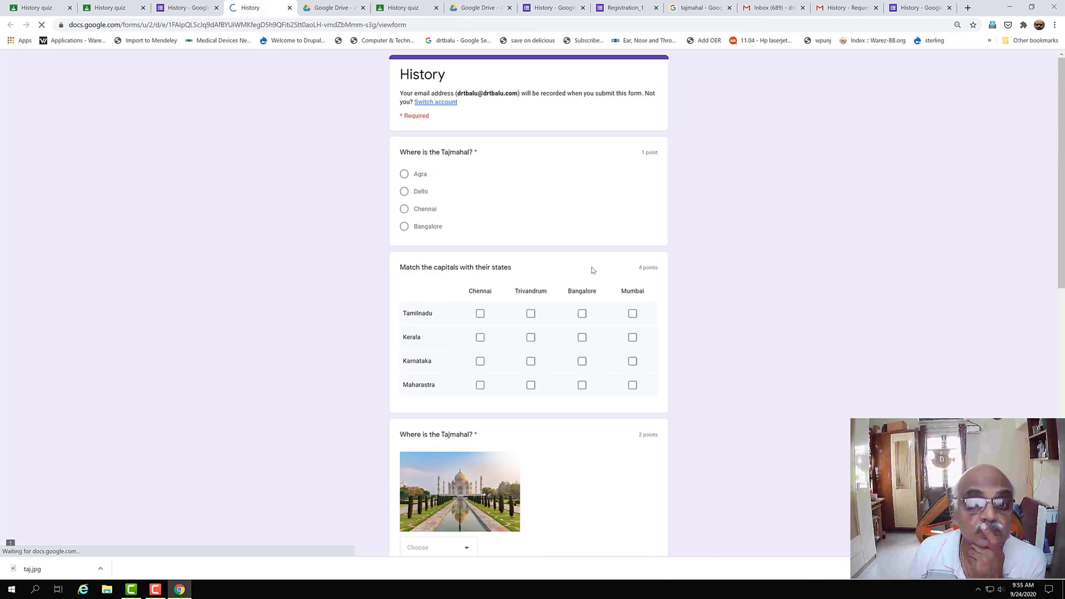
left_click(411, 175)
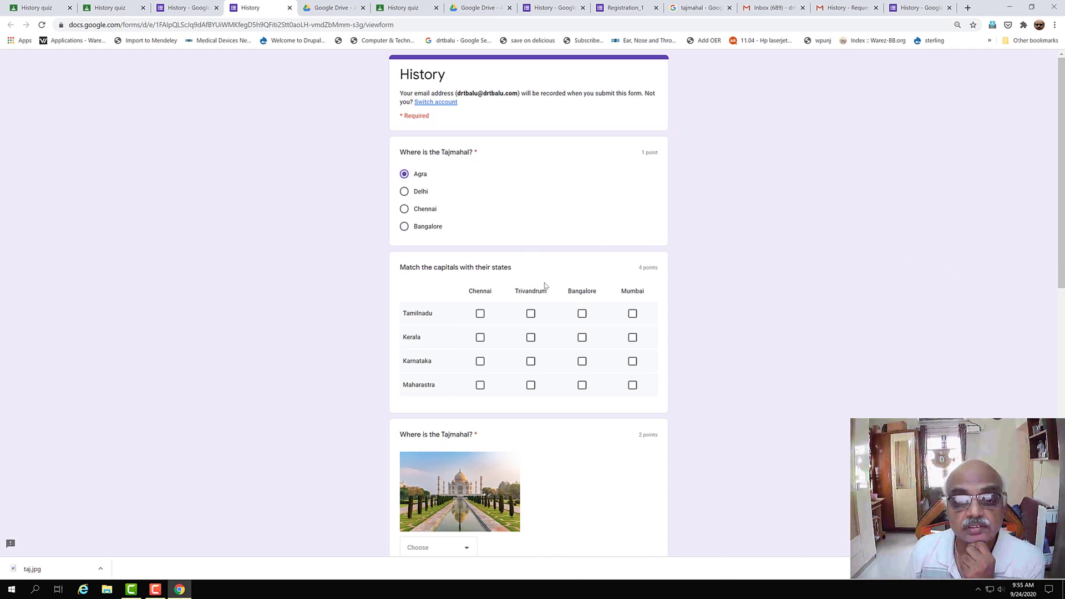
left_click_drag(1062, 214, 1061, 246)
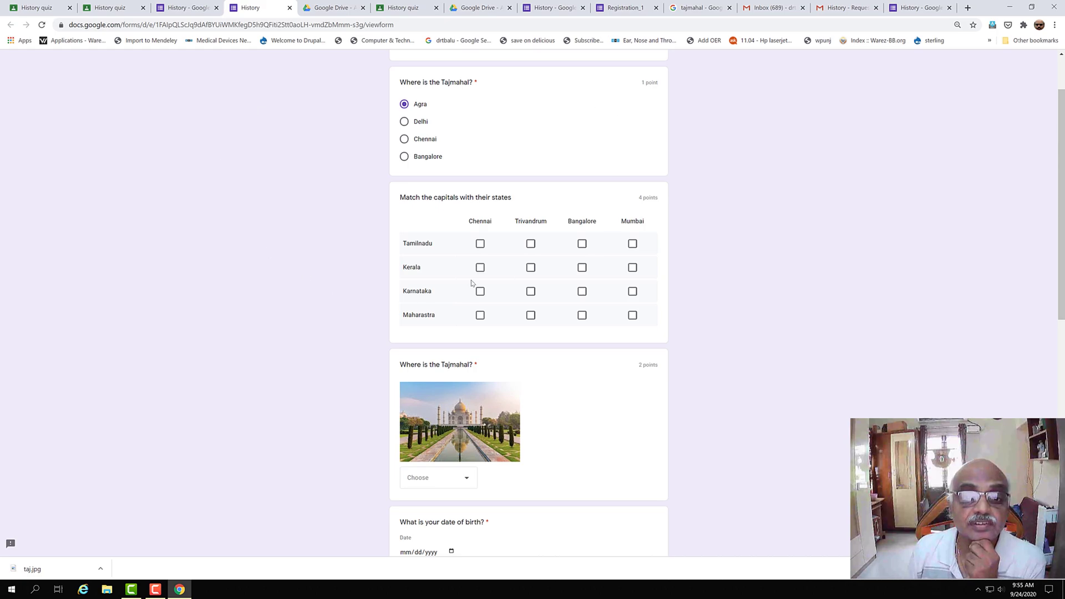
left_click(480, 243)
left_click(531, 268)
left_click(582, 291)
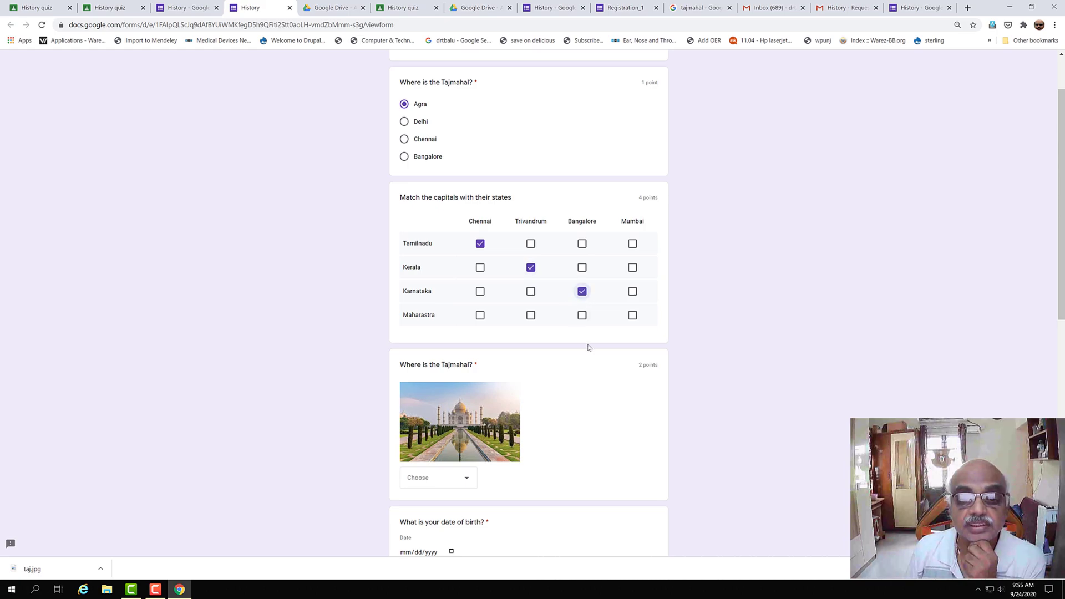
left_click(633, 316)
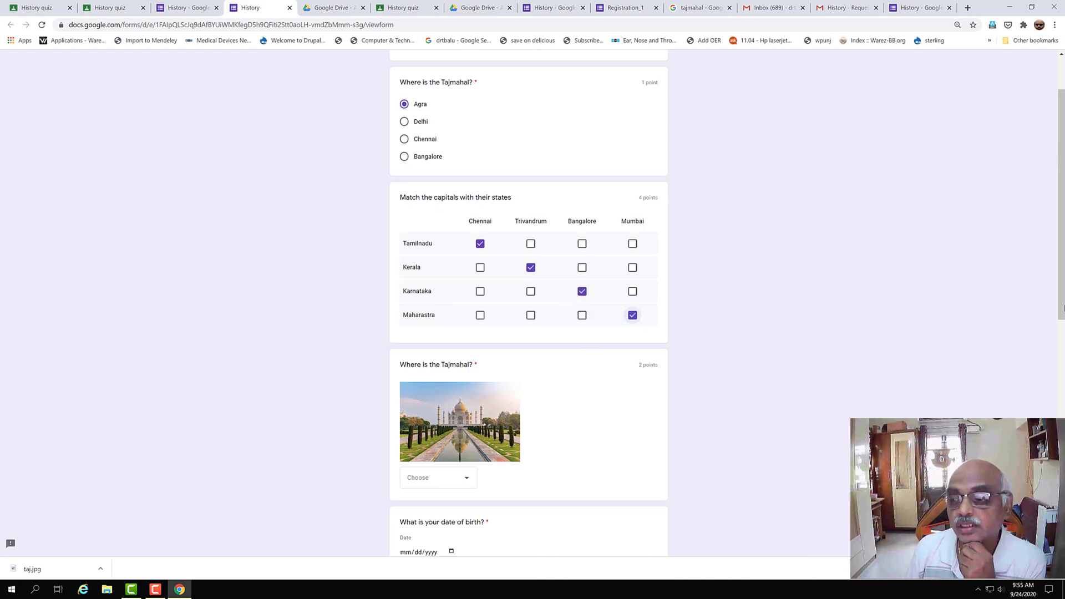
- Choose Agra for the Tajmahal picture question and enter birth date 09/23/0001
scroll(1060, 285, "down", 1)
scroll(1060, 286, "down", 4)
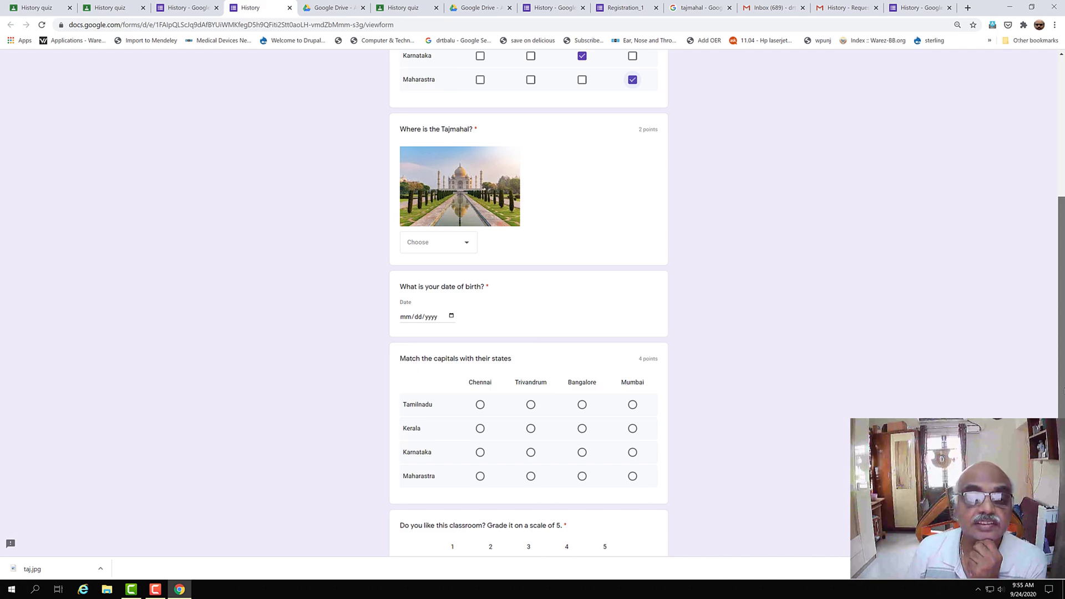
left_click(468, 243)
left_click(438, 270)
left_click(413, 316)
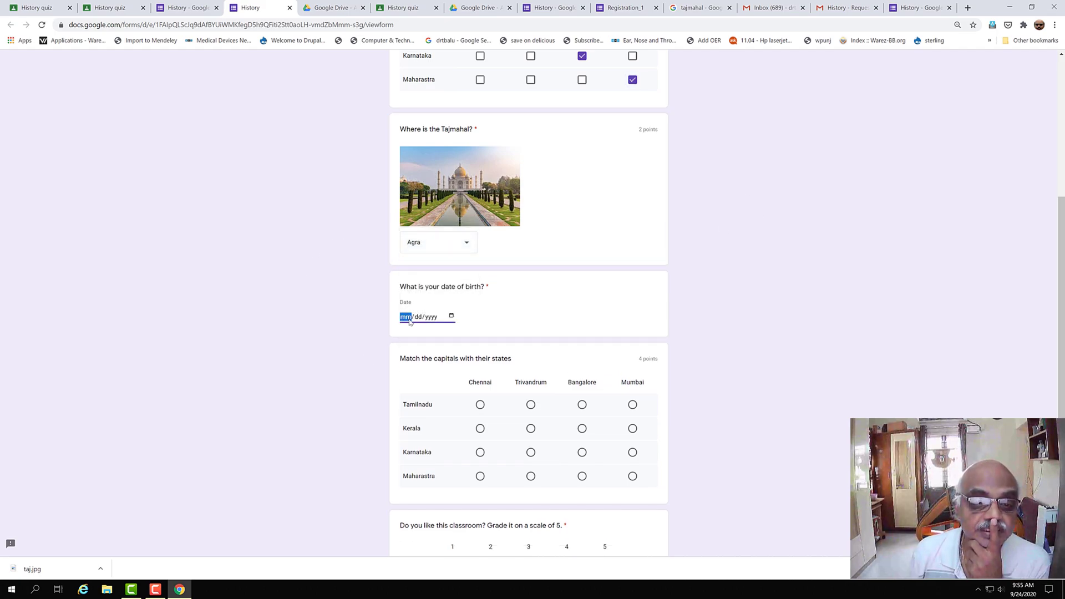
type("09/")
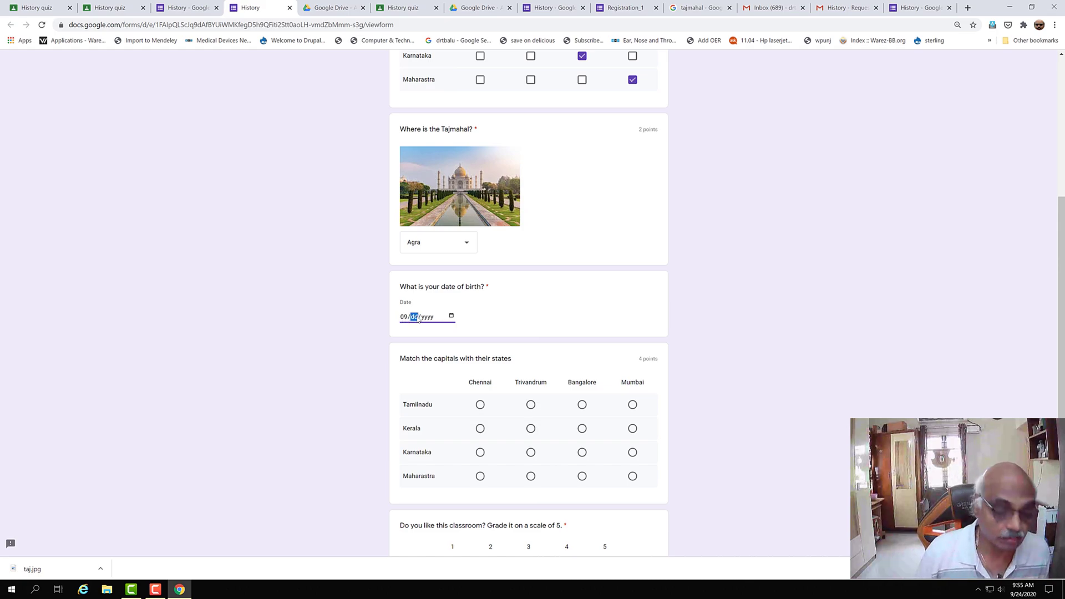
type("23/")
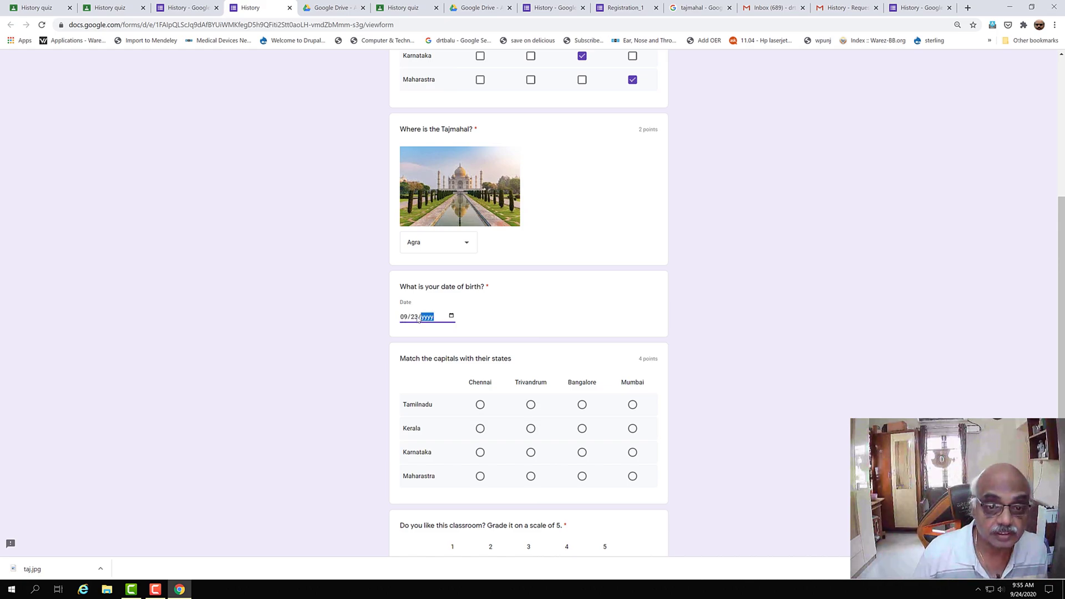
type("0001970")
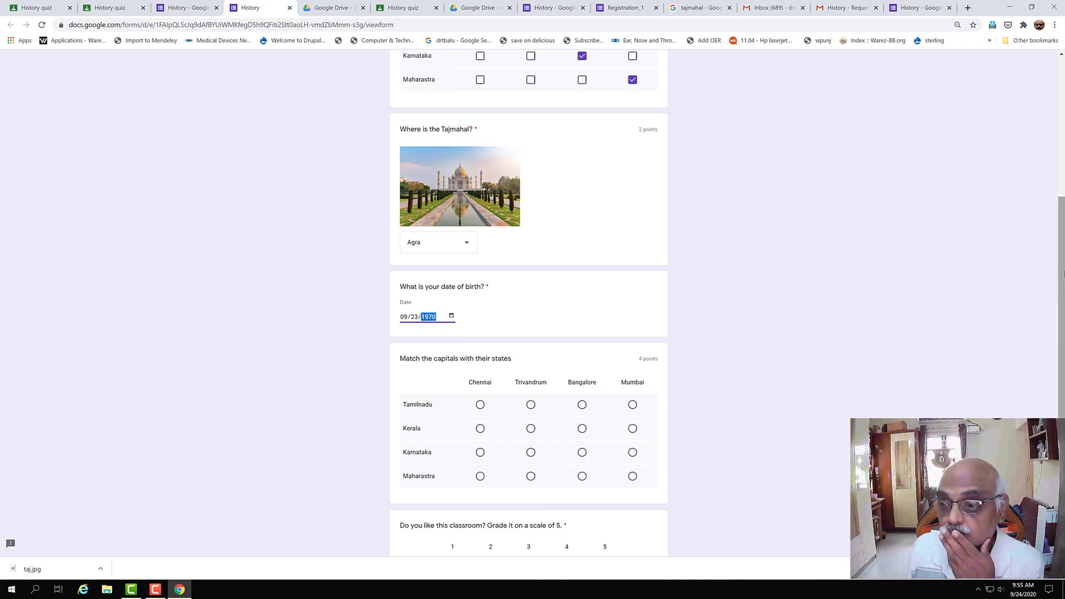
- Match Tamilnadu, Kerala, Maharastra in the radio grid, rate 4, tick Agra, and submit
scroll(1054, 273, "down", 5)
left_click(480, 138)
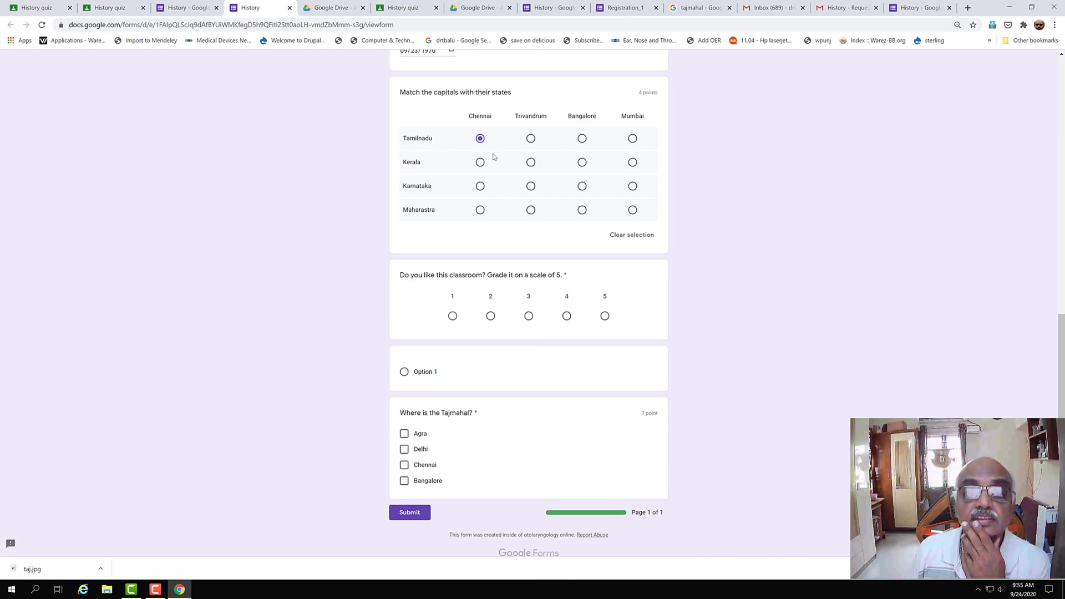
left_click(531, 162)
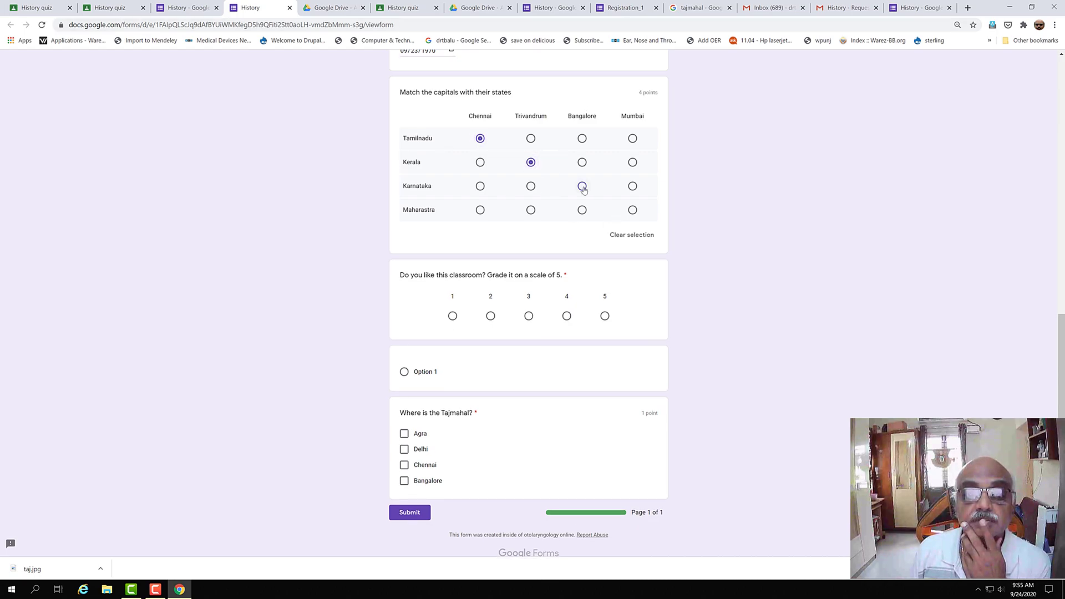
left_click(632, 210)
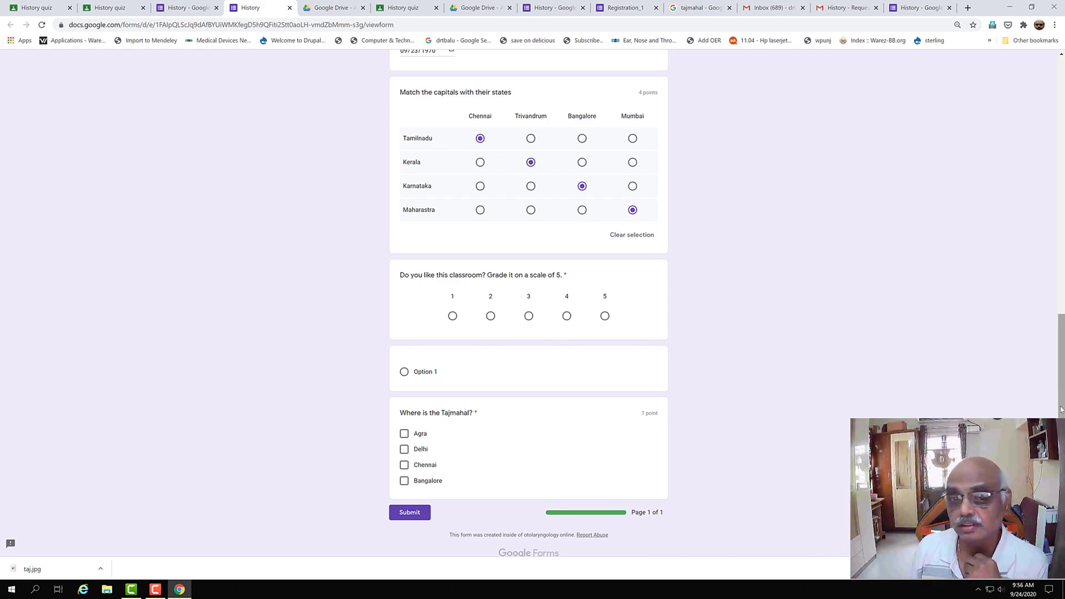
scroll(497, 413, "down", 1)
left_click(567, 300)
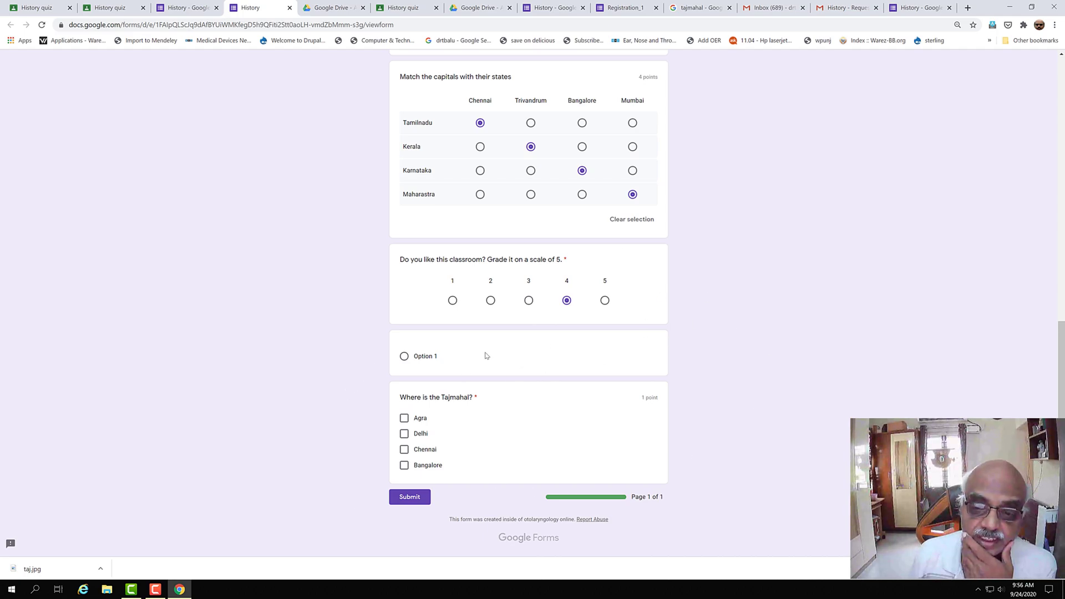
left_click(404, 418)
left_click(417, 498)
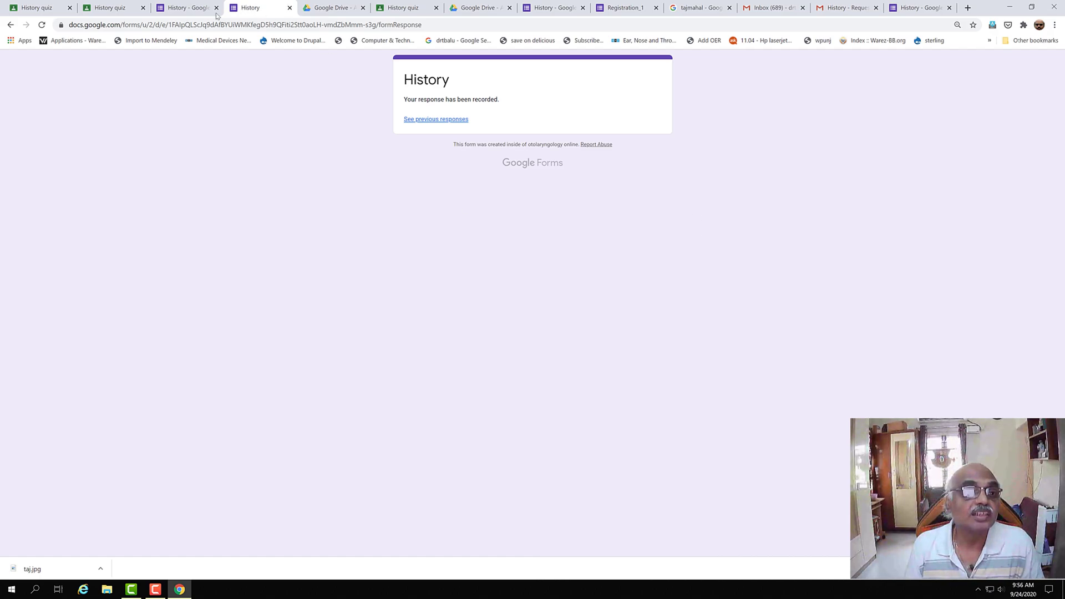
- Mark the History quiz as done in Classroom, then return to the History form's editor
left_click(407, 9)
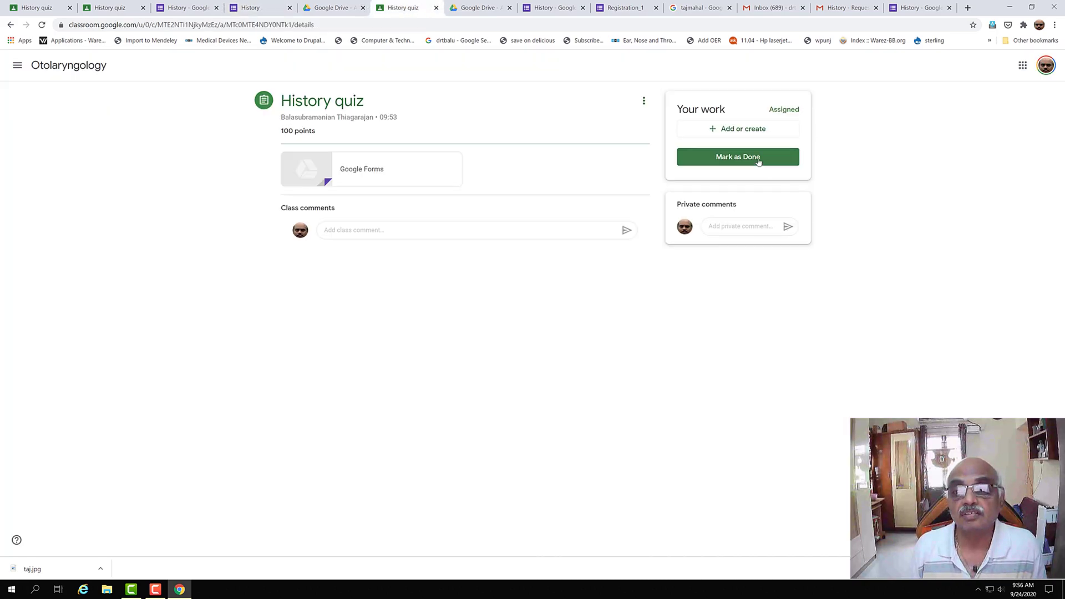
left_click(738, 157)
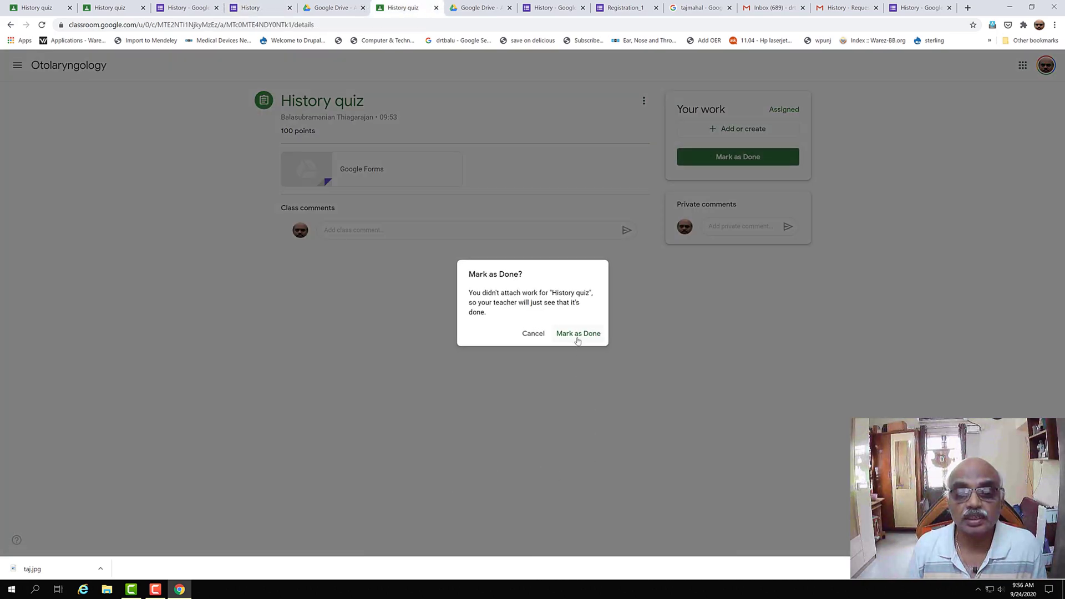
left_click(577, 337)
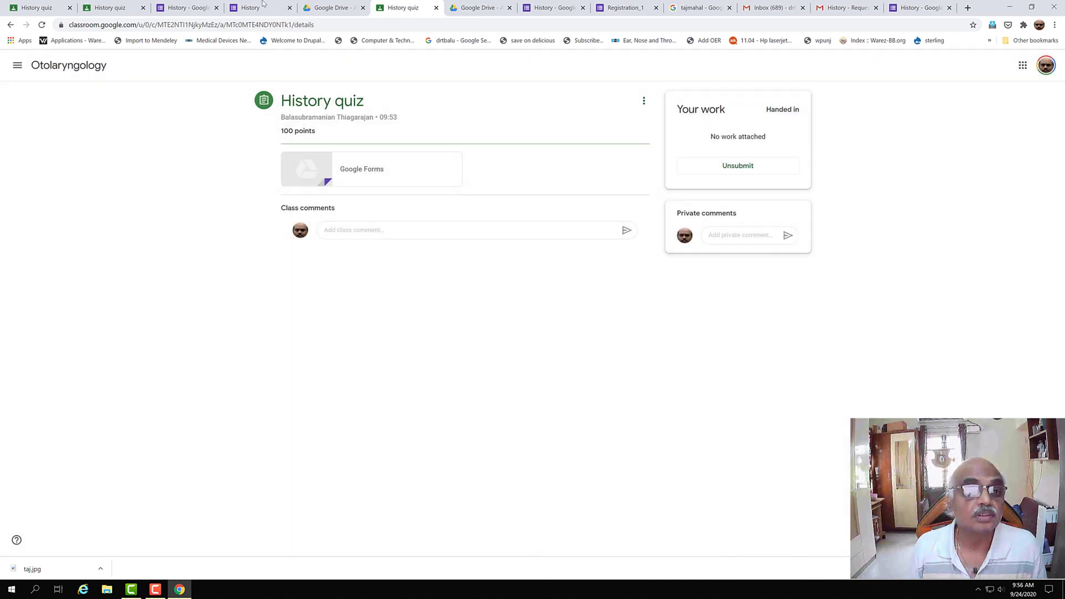
left_click(252, 8)
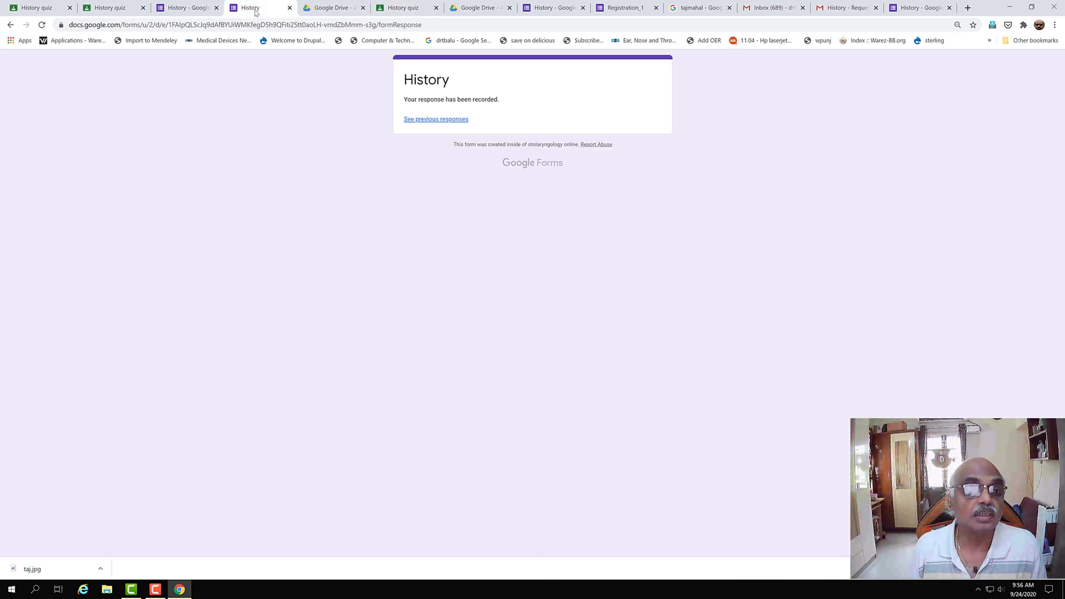
left_click(182, 8)
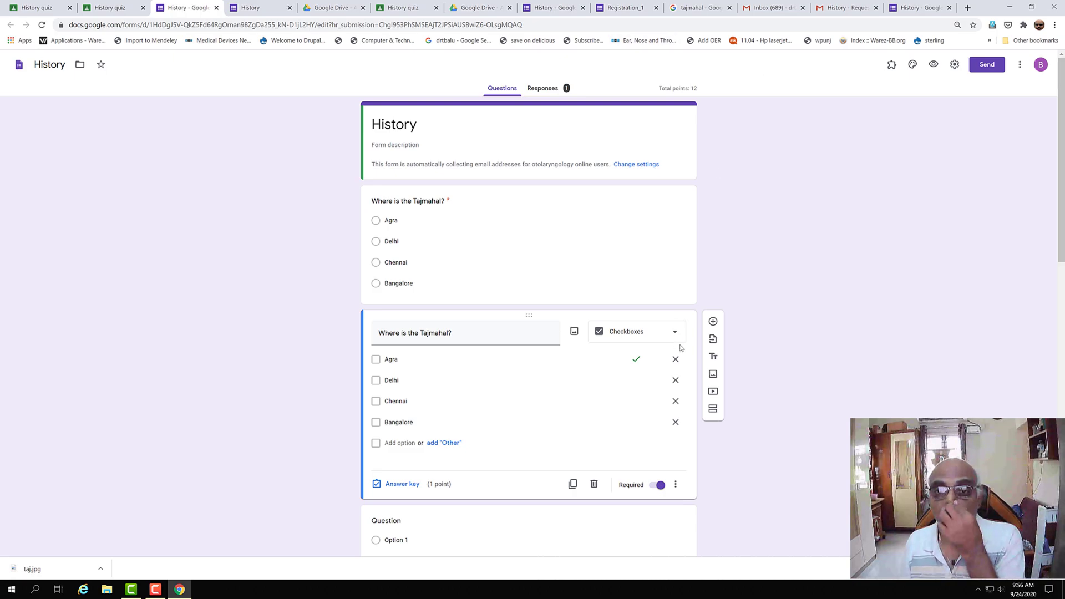
- Browse the History form's responses in Summary, Question and Individual views, showing the 2 of 12 score
left_click(556, 88)
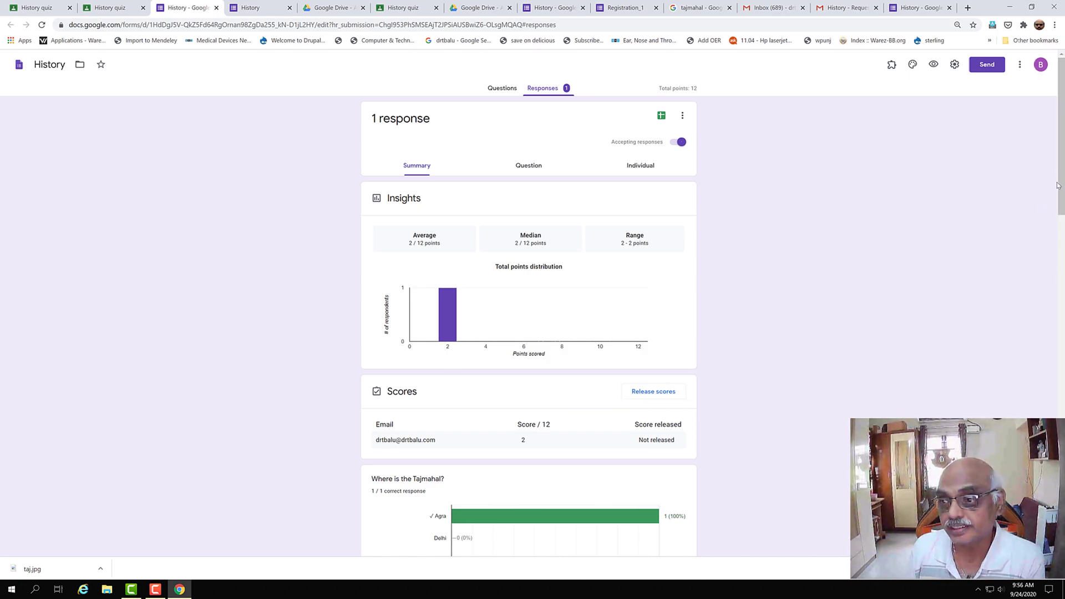
left_click_drag(1059, 186, 1062, 259)
left_click_drag(1062, 218, 1055, 144)
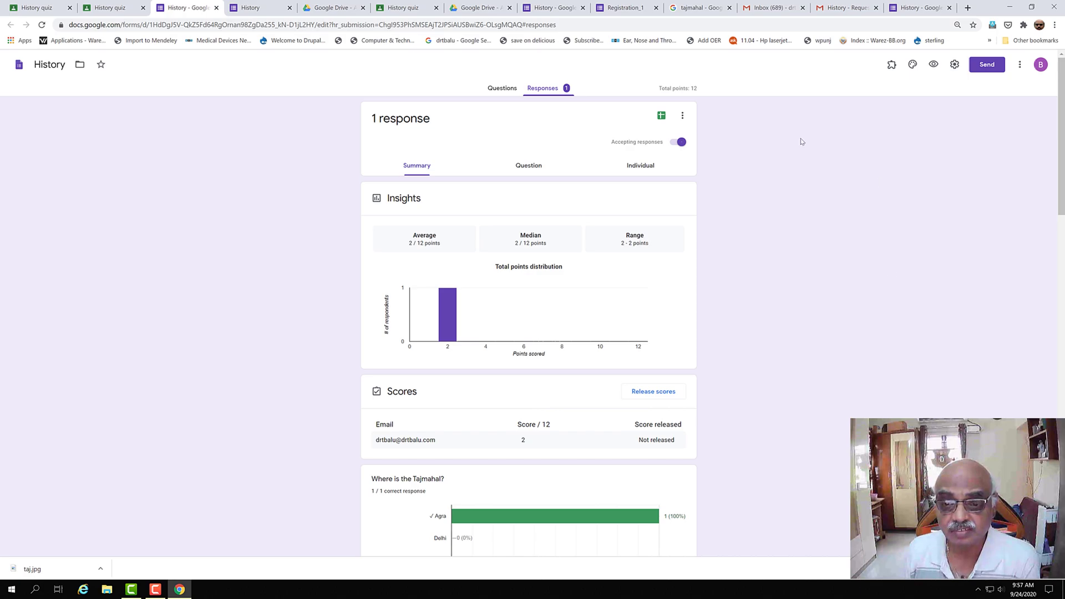
left_click(525, 169)
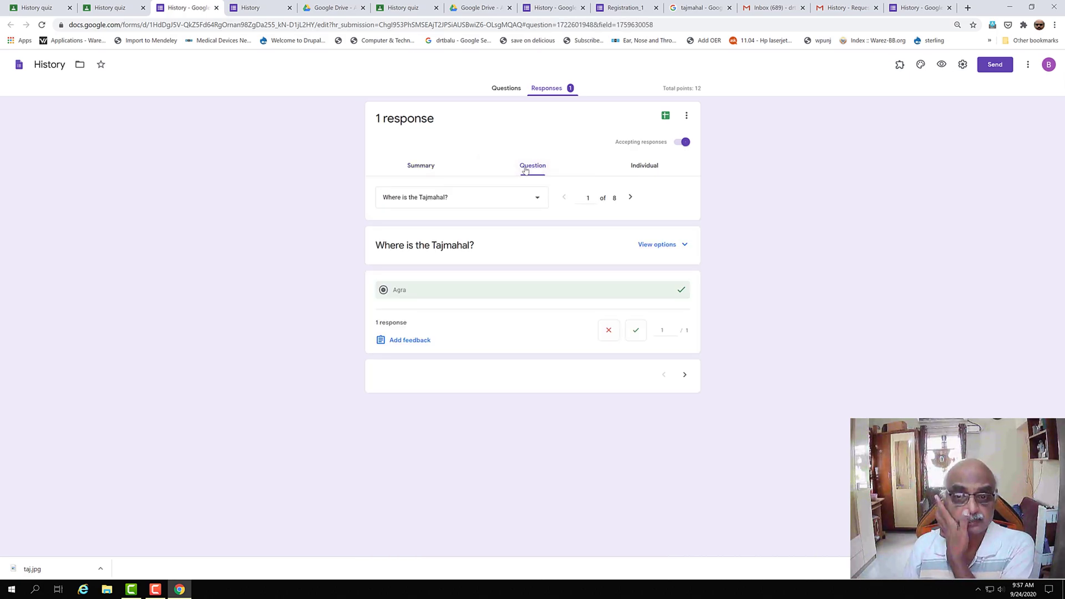
left_click(657, 166)
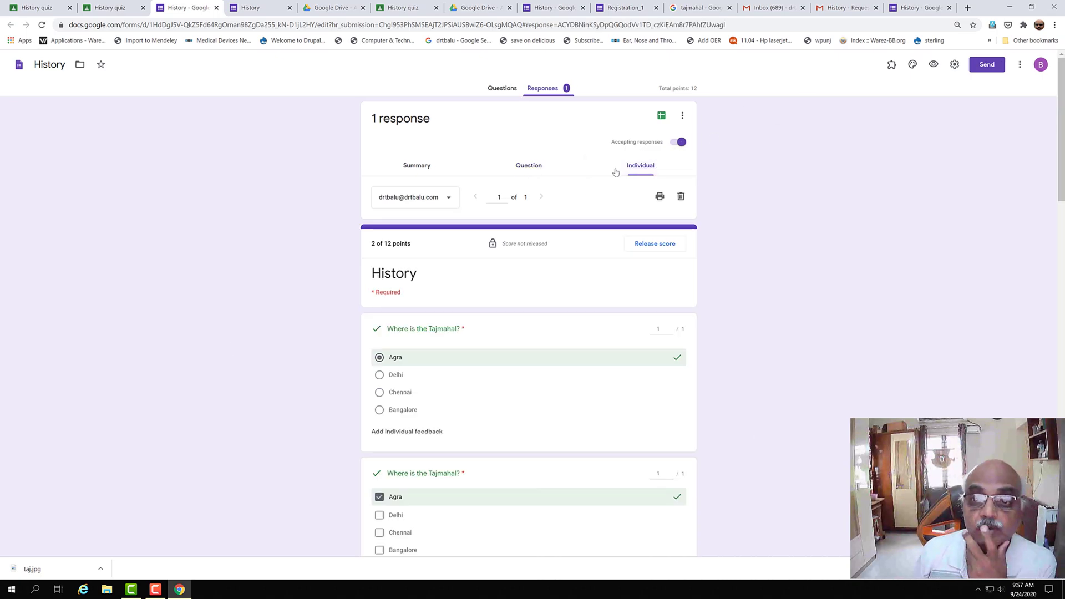
left_click(662, 116)
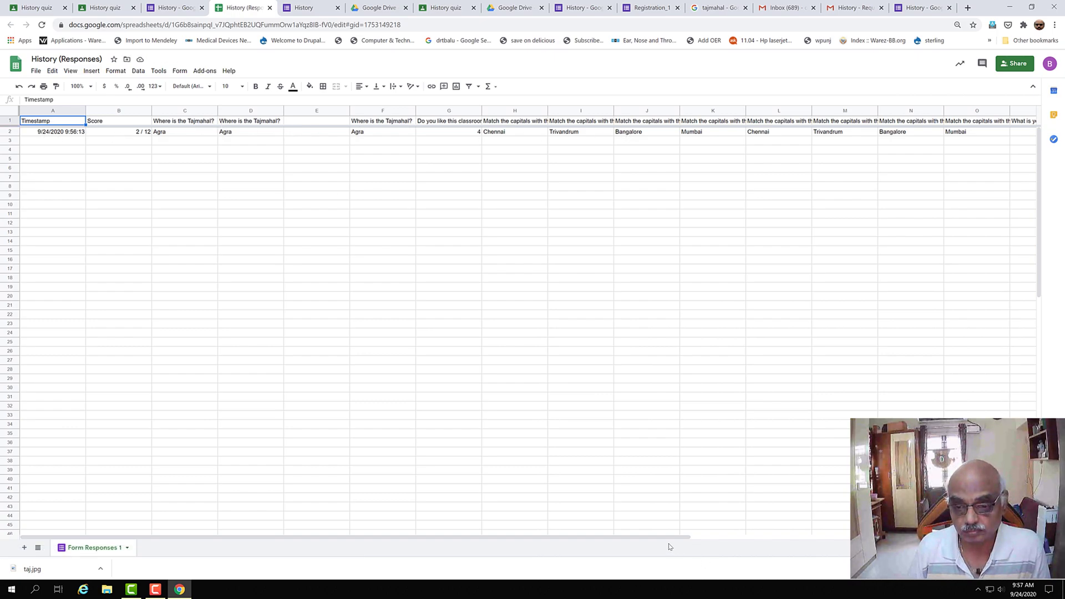
- Scroll across the History (Responses) answer columns and back, then select cells A3 and A4
left_click_drag(657, 537, 428, 555)
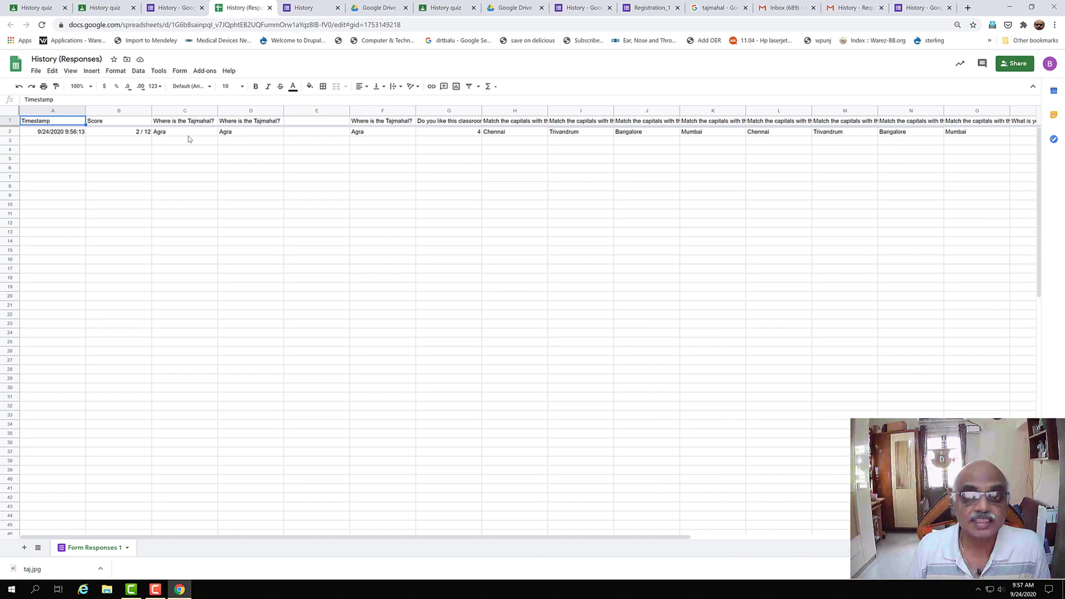
left_click_drag(661, 538, 858, 537)
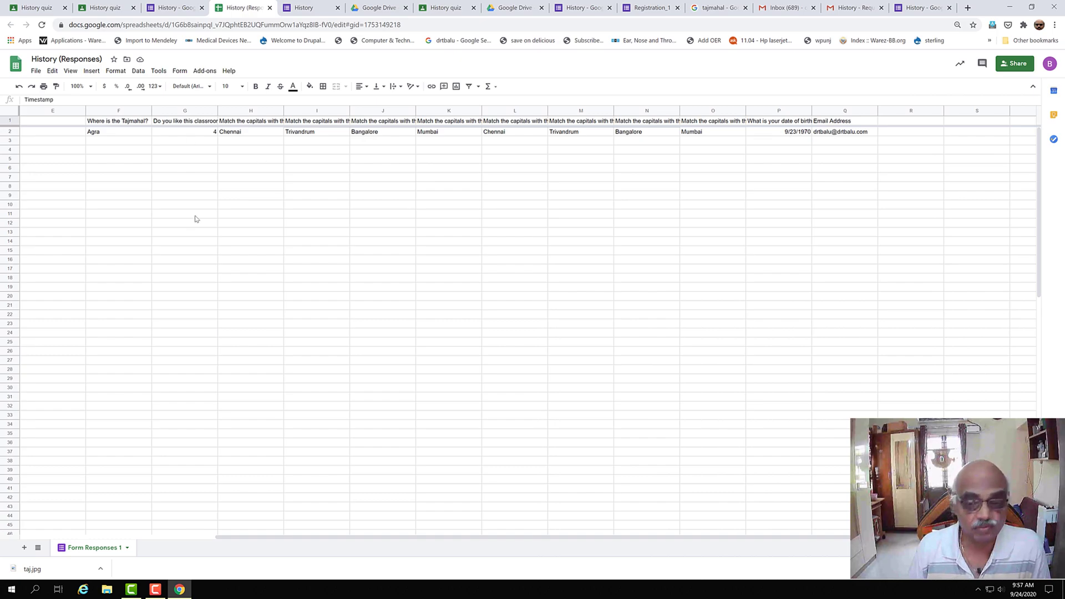
left_click_drag(714, 541, 223, 559)
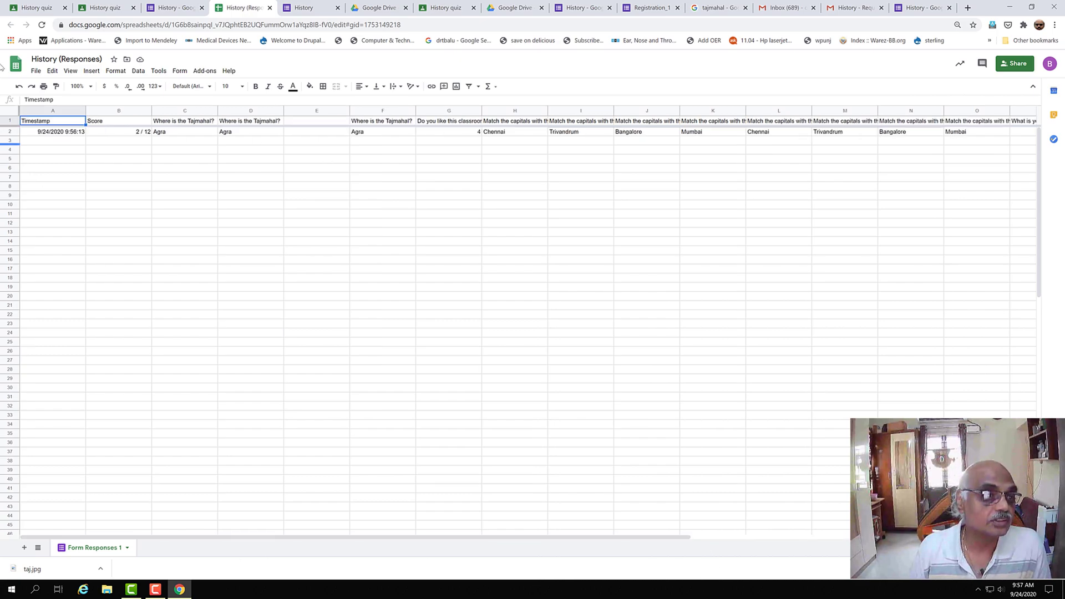
left_click(40, 143)
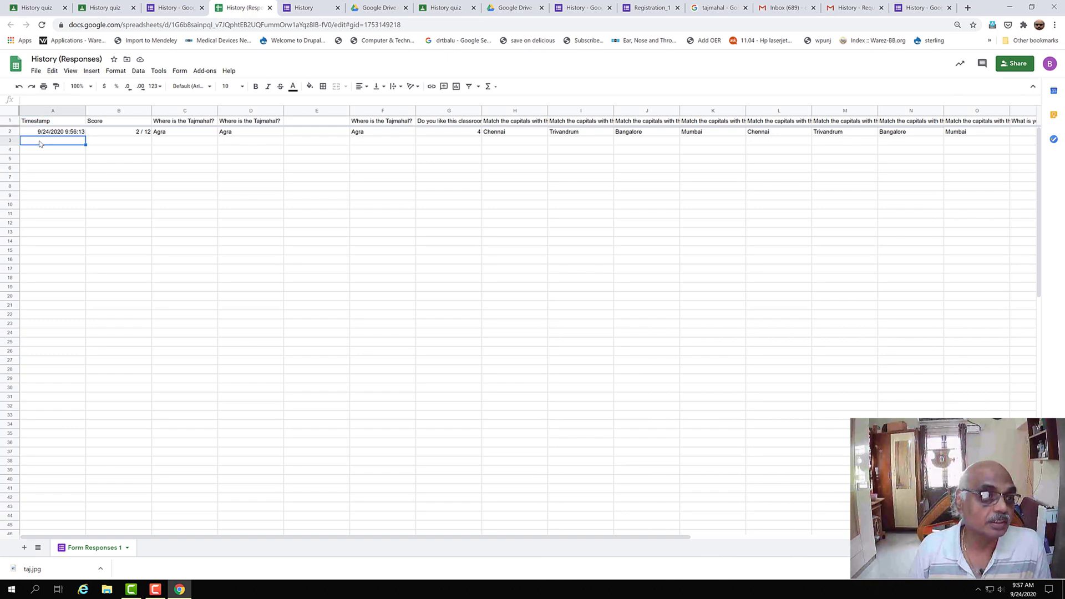
left_click(52, 153)
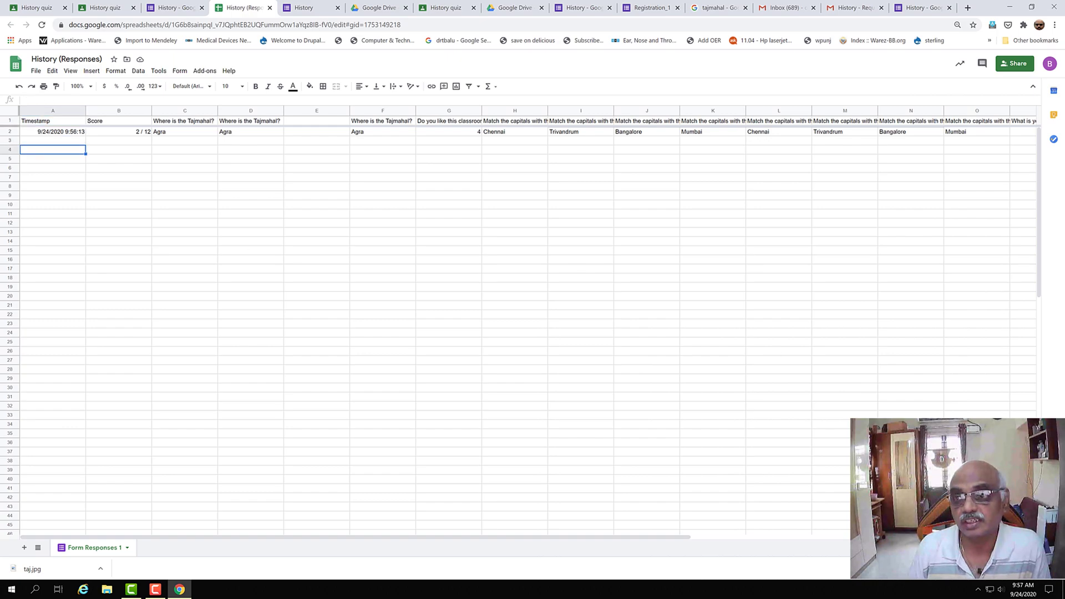